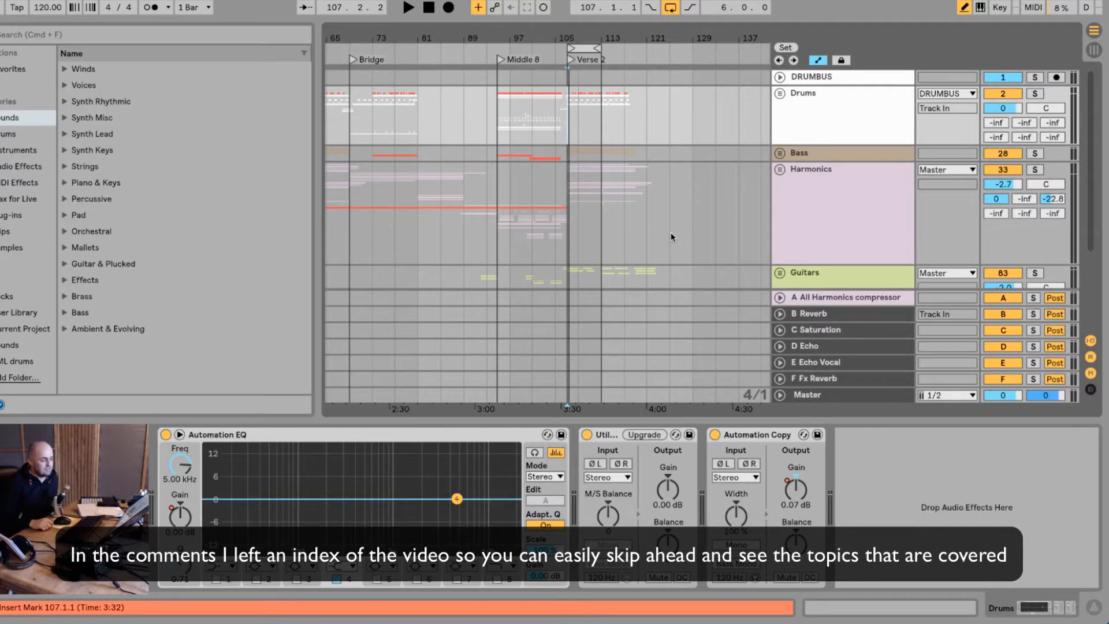
- Show the DRUMBUS track's Glue Compressor and play back the Verse 2 section
{"action": "left_click", "coordinate": [807, 77]}
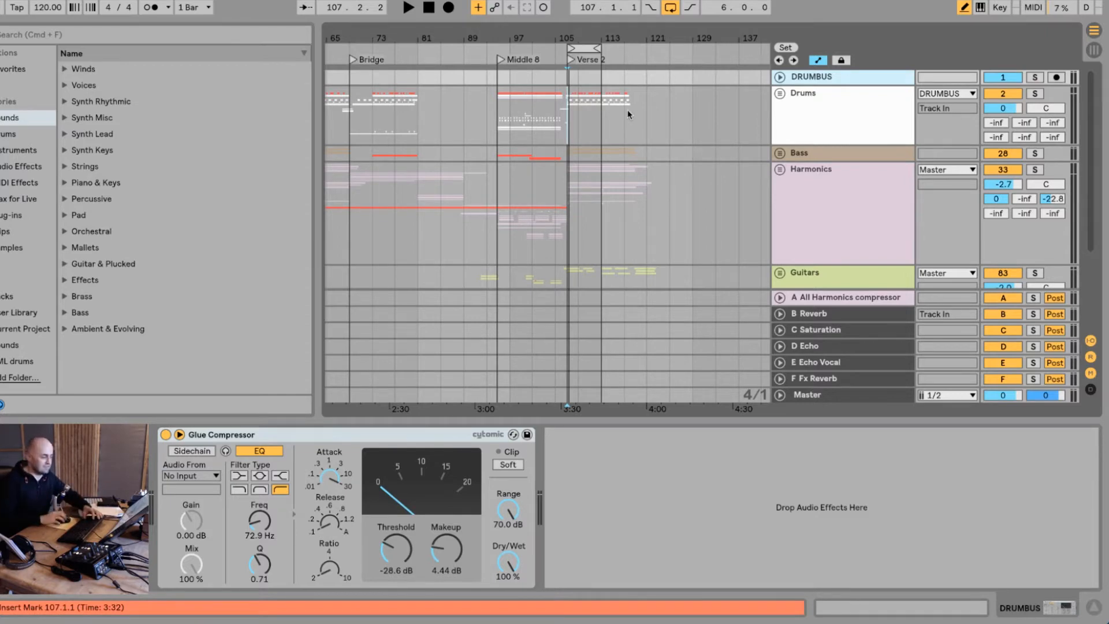
{"action": "left_click_drag", "start_coordinate": [581, 41], "coordinate": [580, 69]}
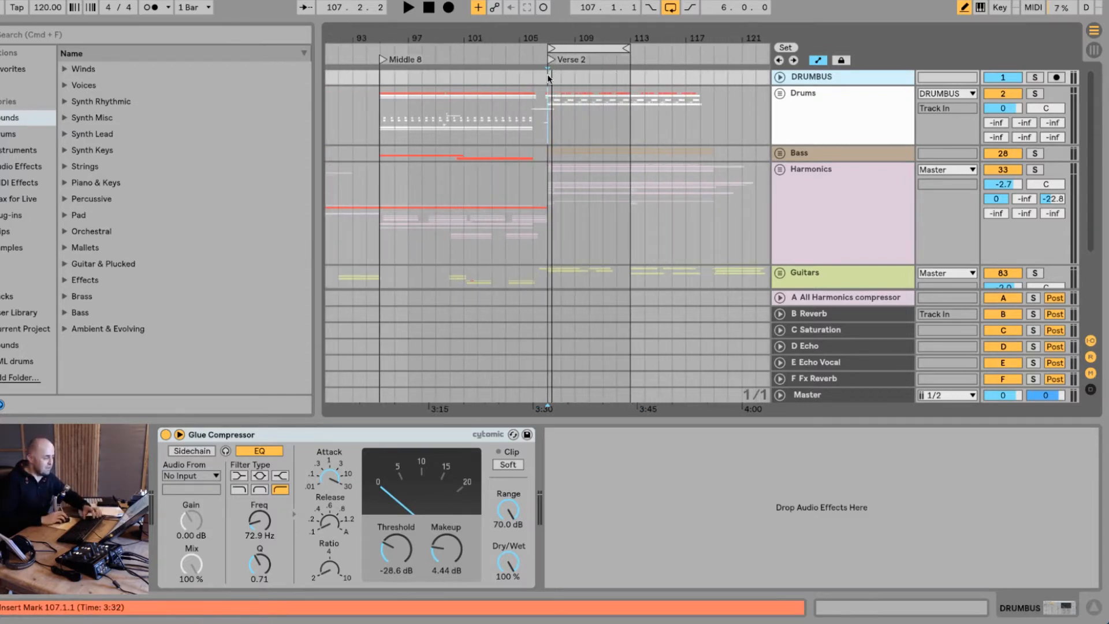
{"action": "key", "text": "space"}
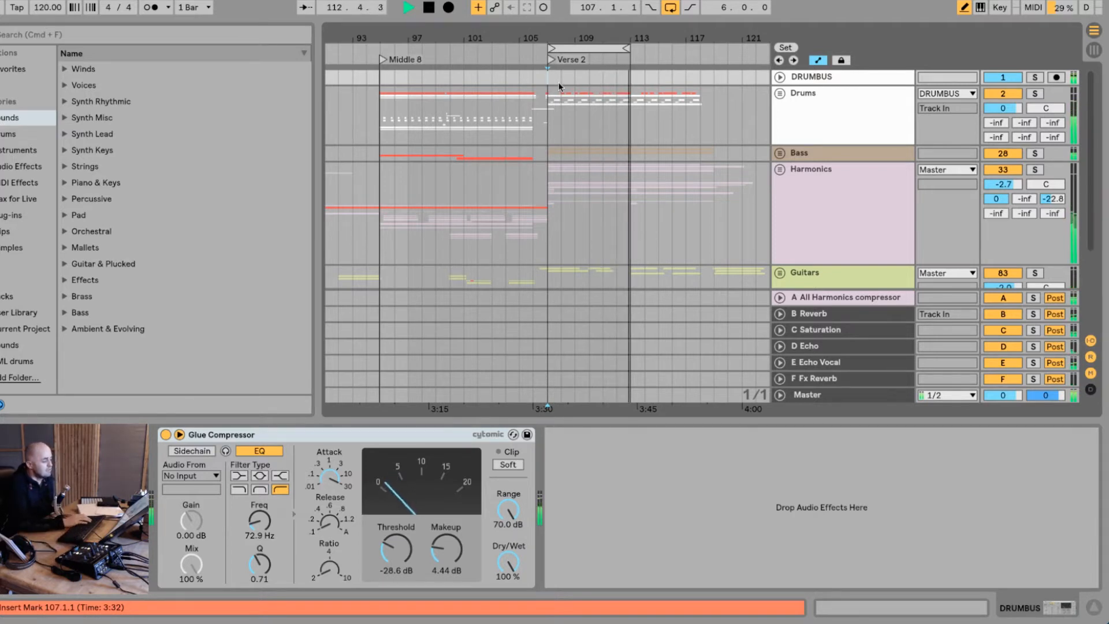
{"action": "key", "text": "space"}
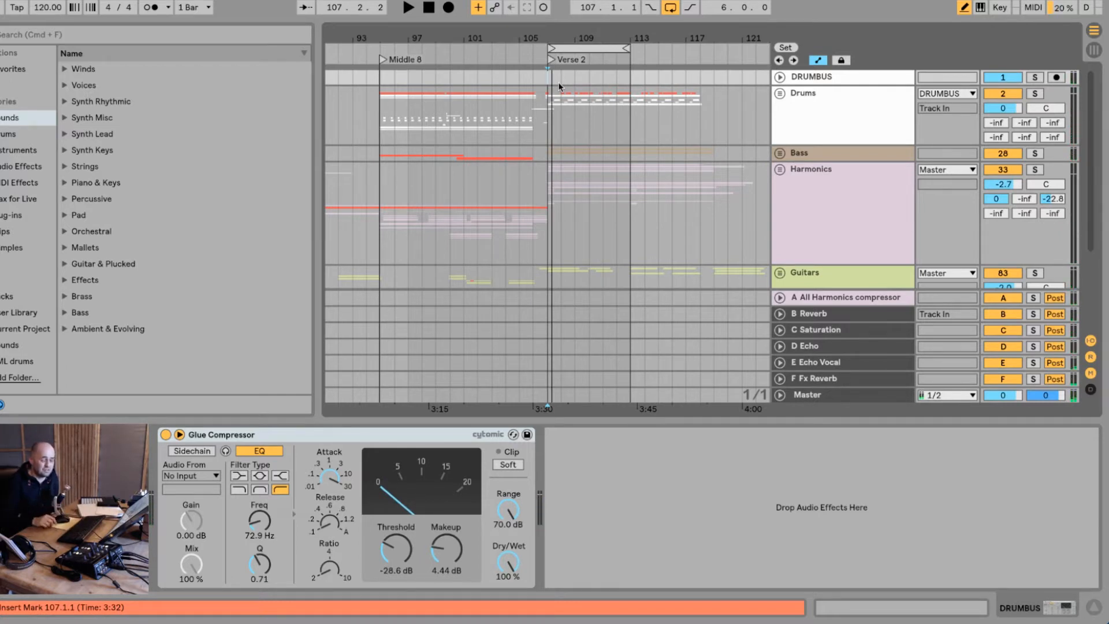
- Show the Master track's effects and select bars 107 to 113 of Verse 2 on the Org and Vocals tracks
{"action": "scroll", "coordinate": [818, 144], "scroll_direction": "down", "scroll_amount": 4}
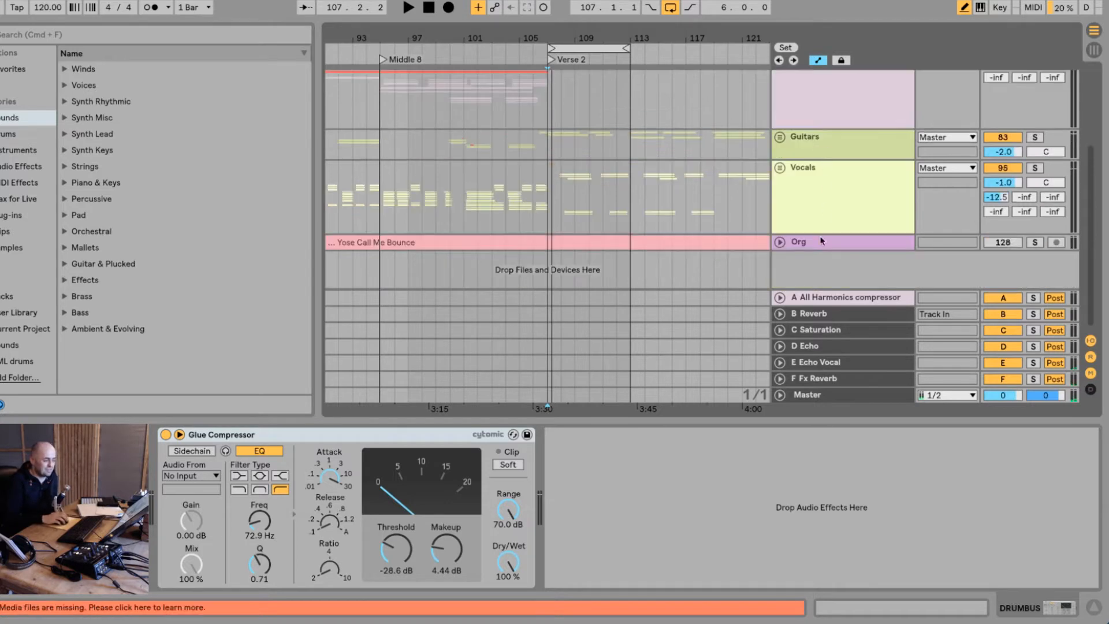
{"action": "left_click", "coordinate": [803, 401]}
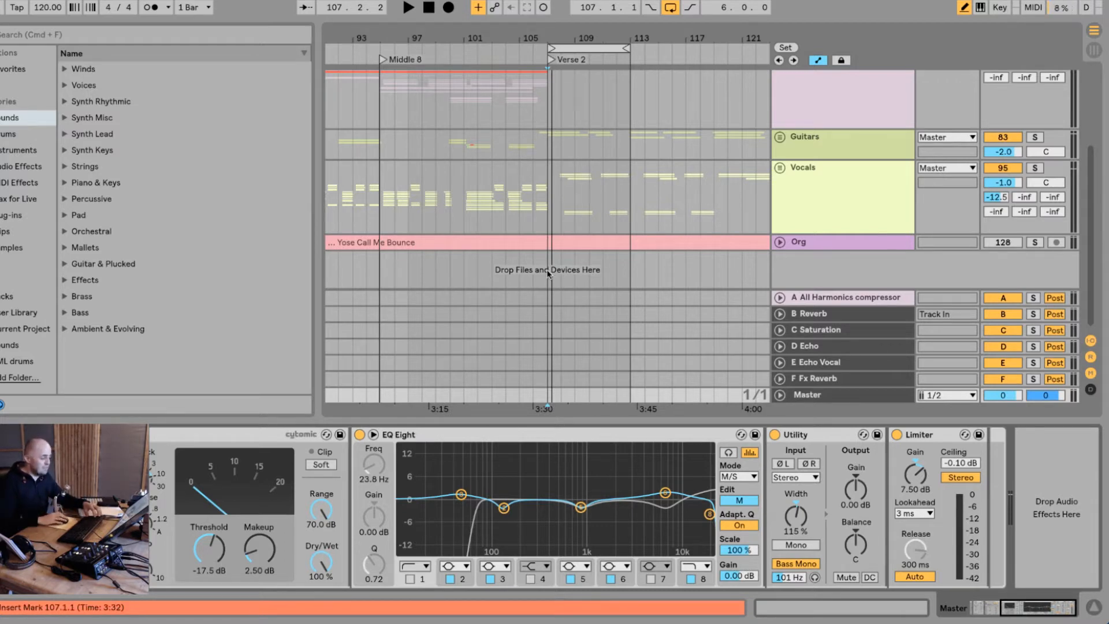
{"action": "left_click_drag", "start_coordinate": [549, 273], "coordinate": [633, 258]}
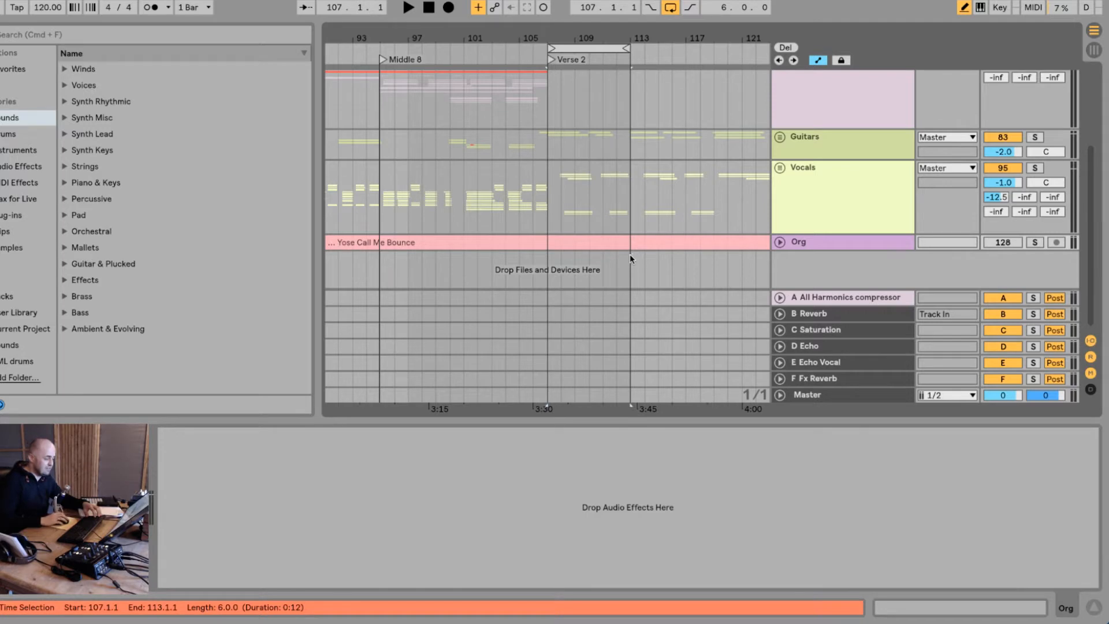
{"action": "left_click", "coordinate": [545, 215], "text": "shift"}
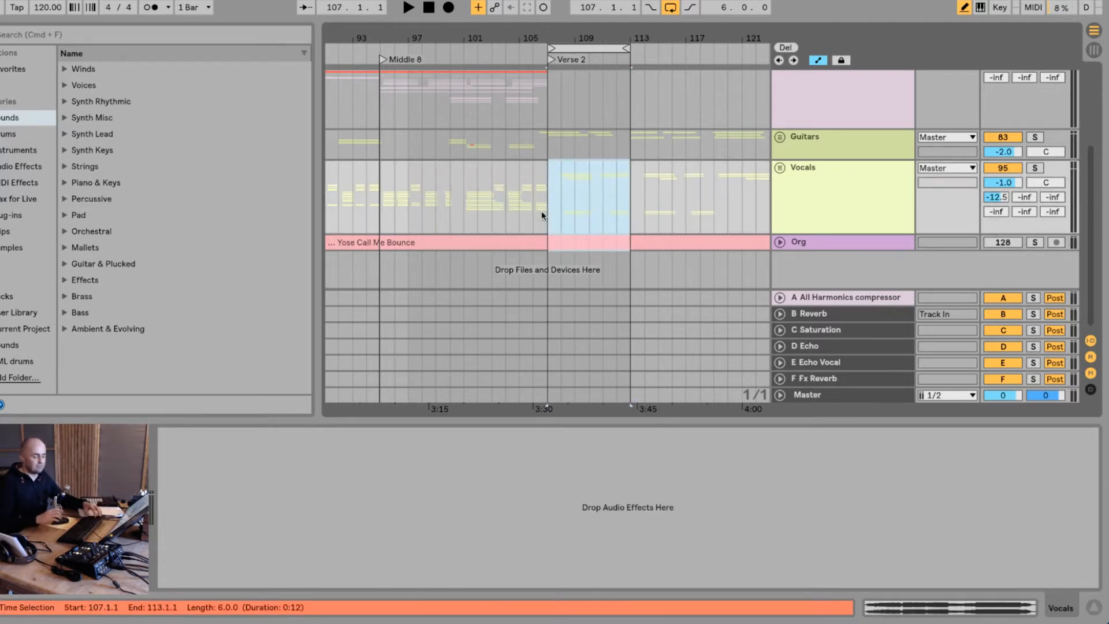
{"action": "left_click_drag", "start_coordinate": [544, 198], "coordinate": [629, 185]}
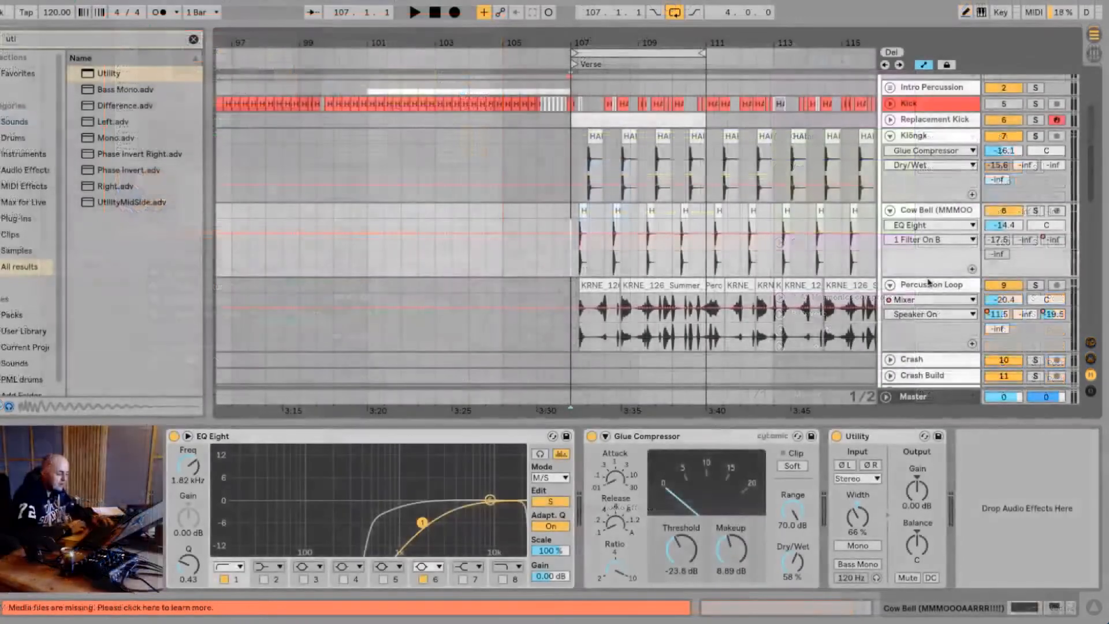
- Show the Percussion Loop track's effects and play back the verse loop
{"action": "left_click", "coordinate": [931, 284]}
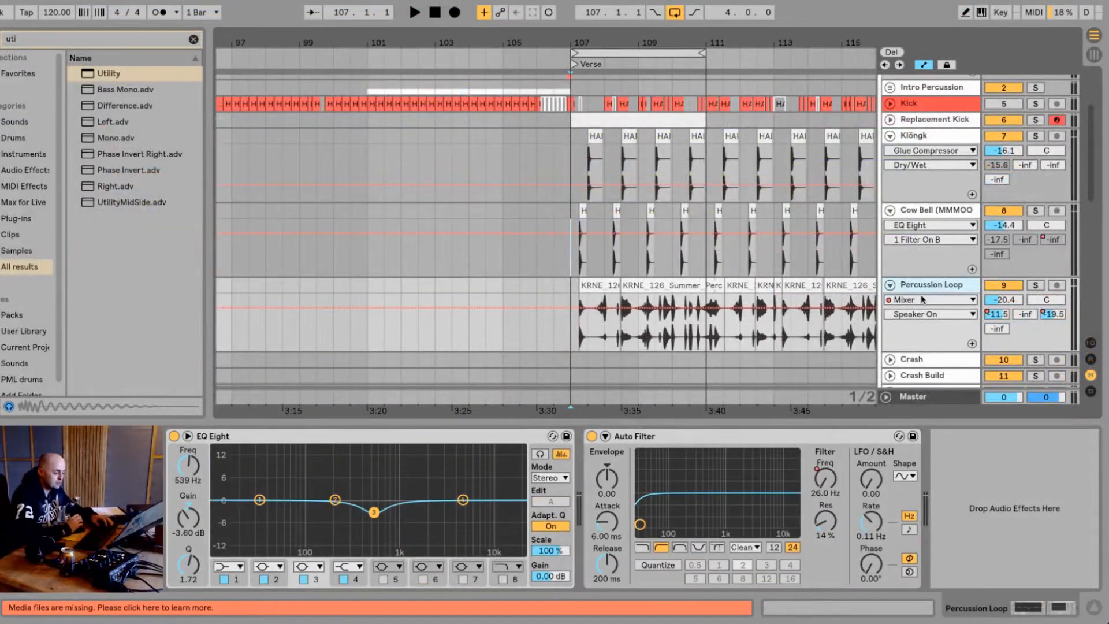
{"action": "key", "text": "space"}
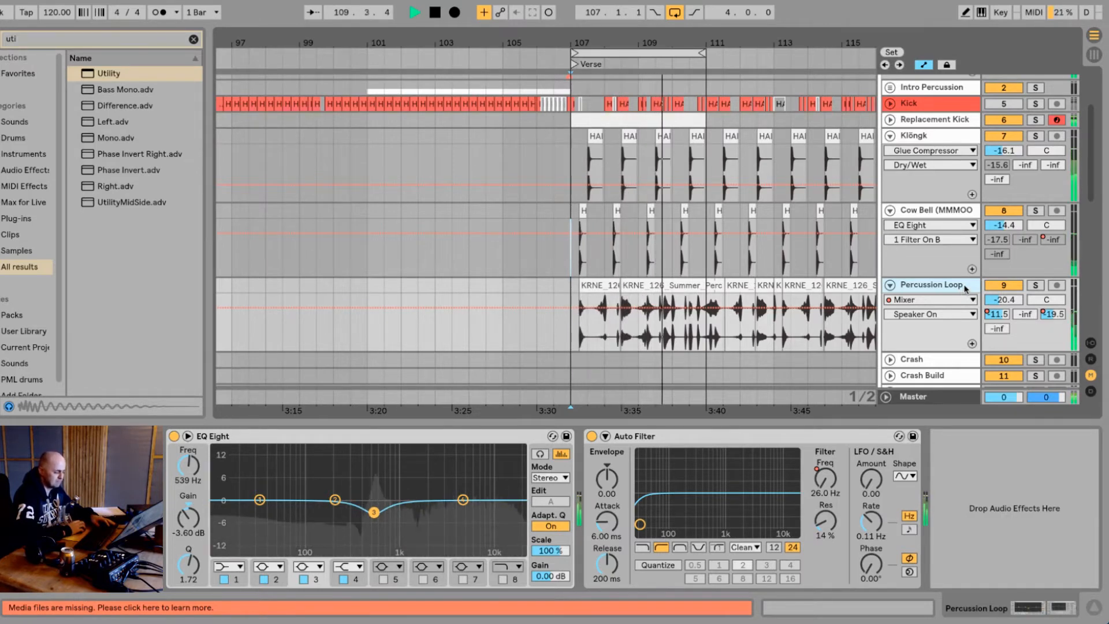
{"action": "key", "text": "space"}
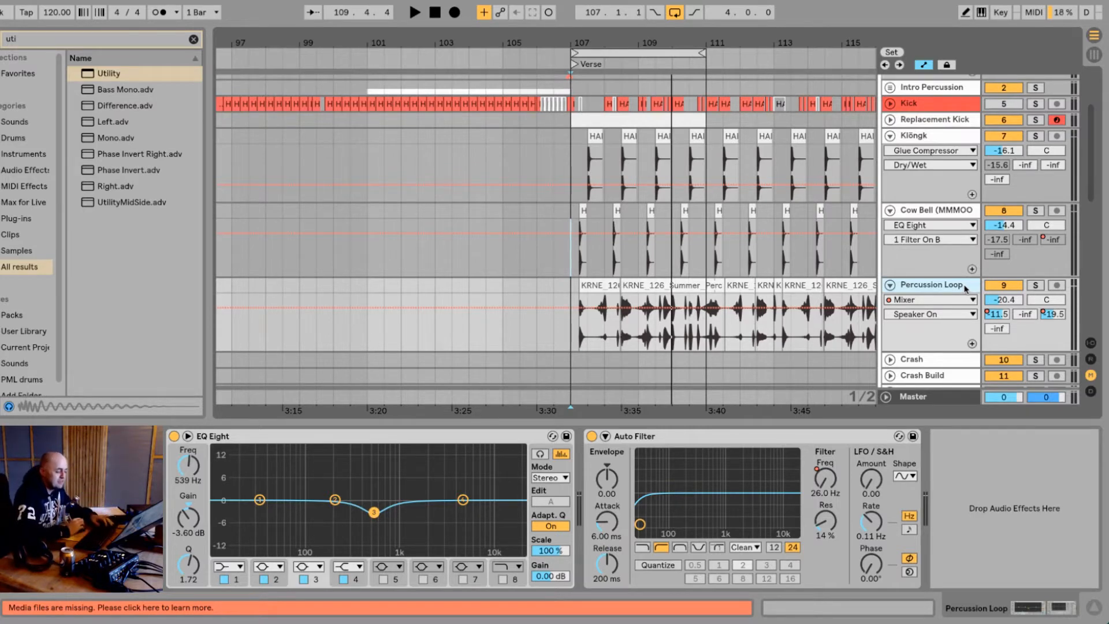
- Examine the Percussion Loop track's A-Reverb and C-Return send automation across the whole arrangement
{"action": "left_click", "coordinate": [996, 315]}
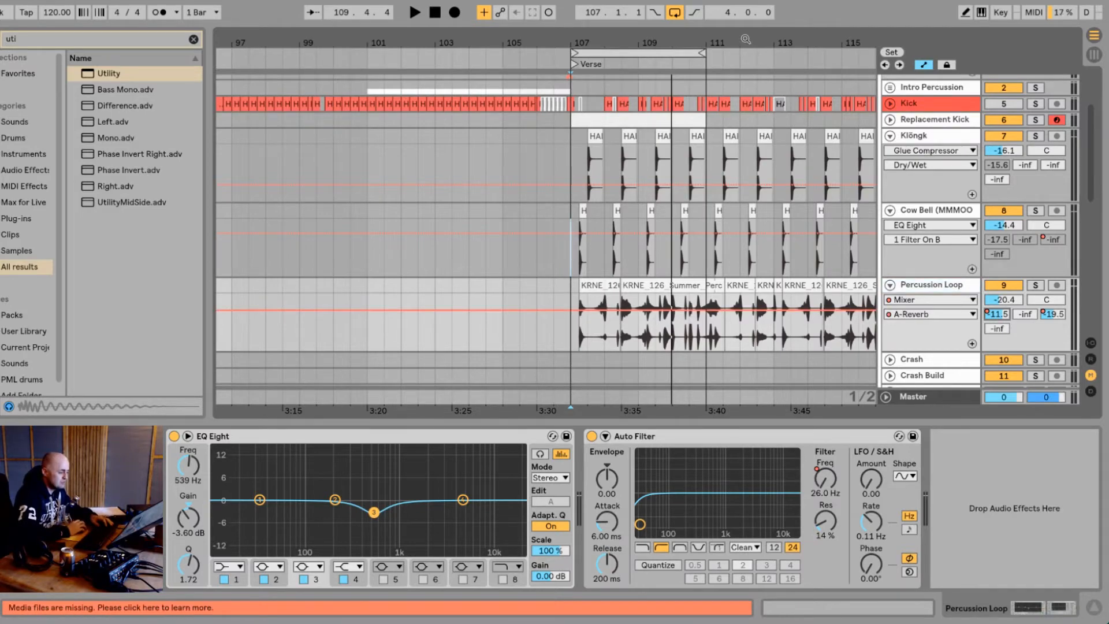
{"action": "left_click_drag", "start_coordinate": [746, 44], "coordinate": [738, 7]}
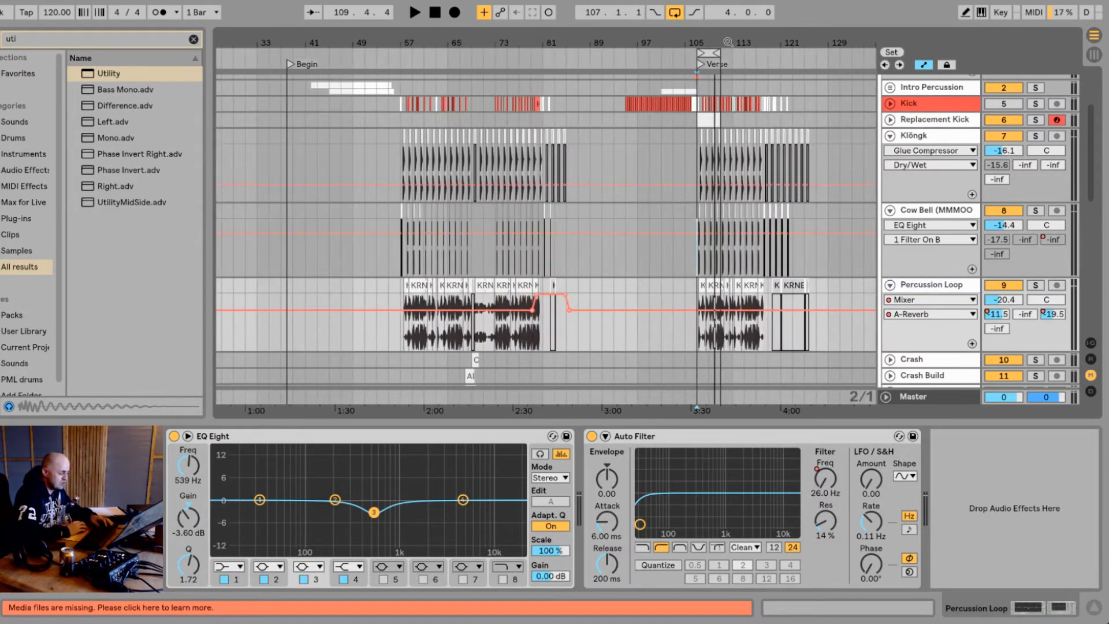
{"action": "left_click", "coordinate": [1052, 315]}
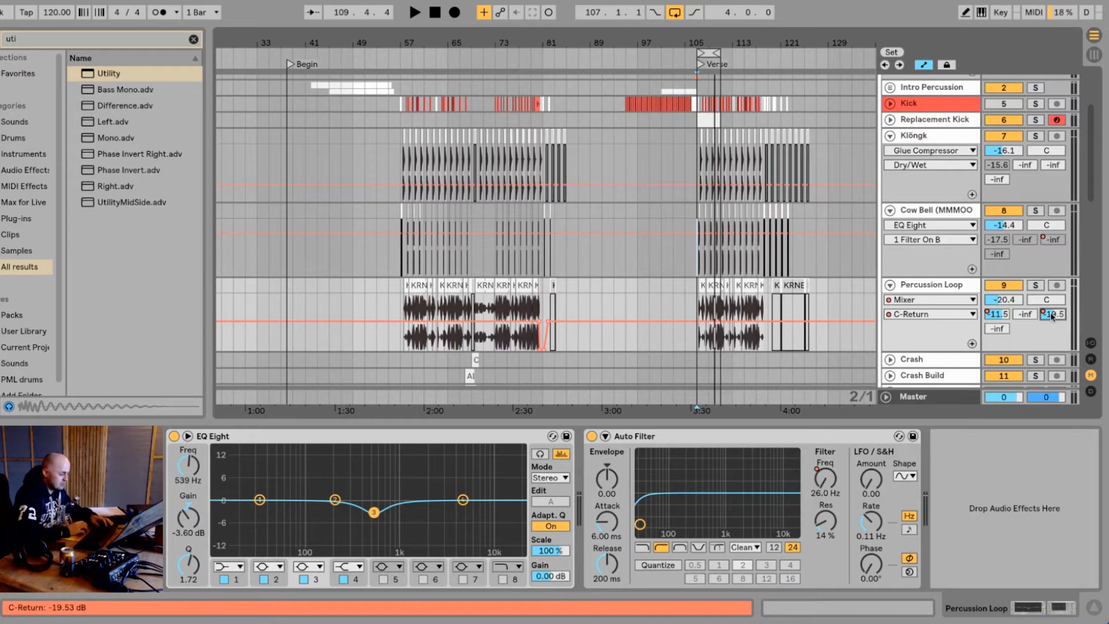
{"action": "left_click", "coordinate": [996, 314]}
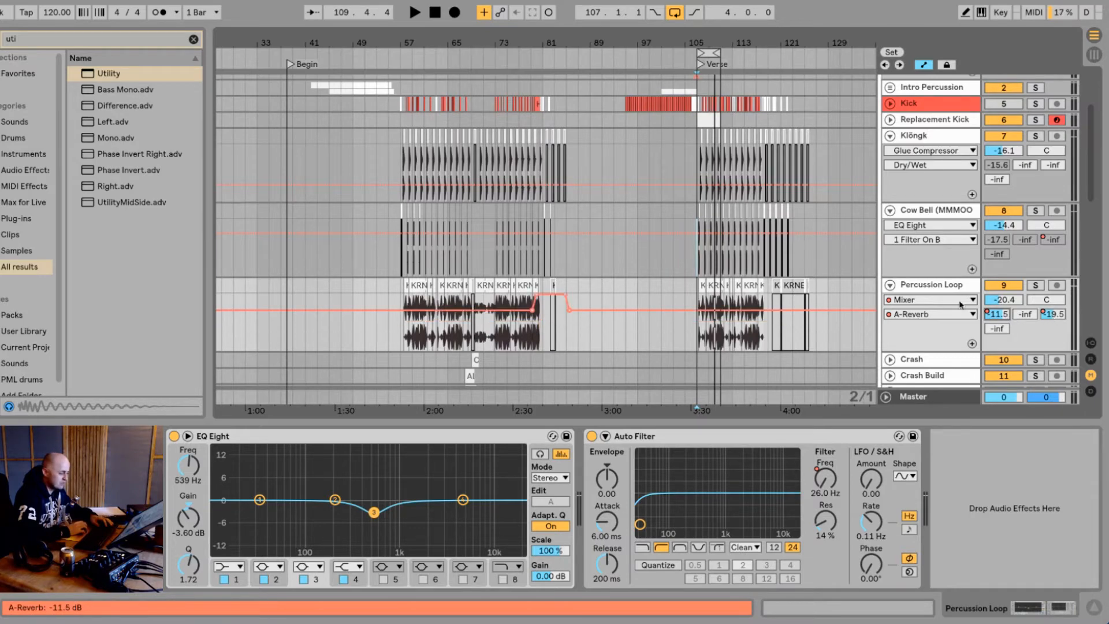
{"action": "mouse_move", "coordinate": [538, 44]}
{"action": "left_mouse_down"}
{"action": "mouse_move", "coordinate": [538, 92]}
{"action": "mouse_move", "coordinate": [538, 34]}
{"action": "left_mouse_up"}
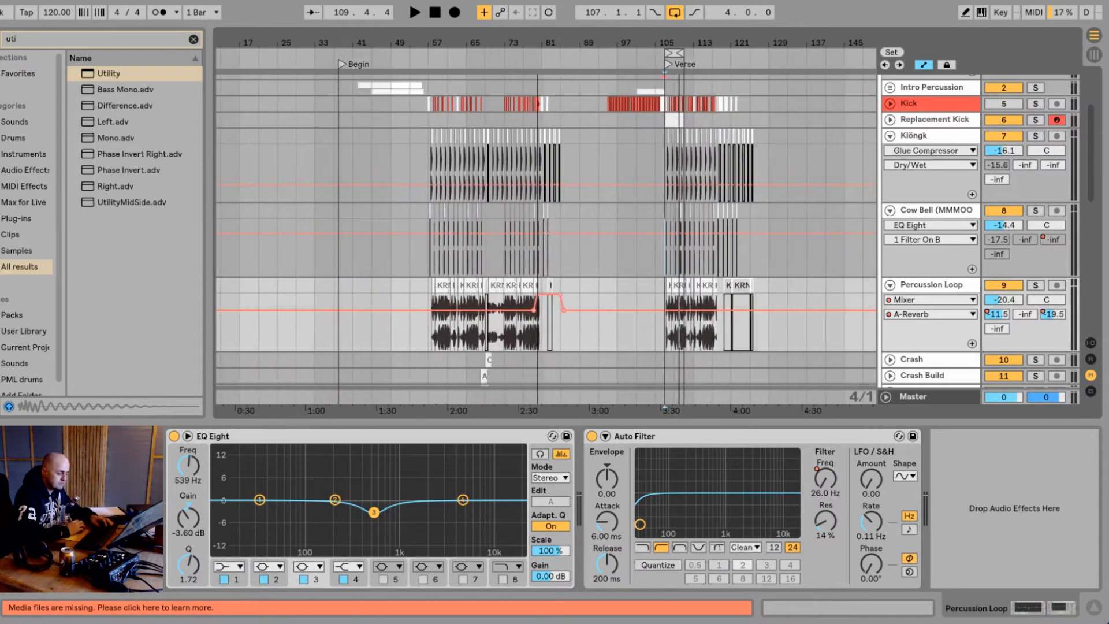
- Disable all sends on the Percussion Loop track and show its C-Return automation
{"action": "right_click", "coordinate": [1007, 319]}
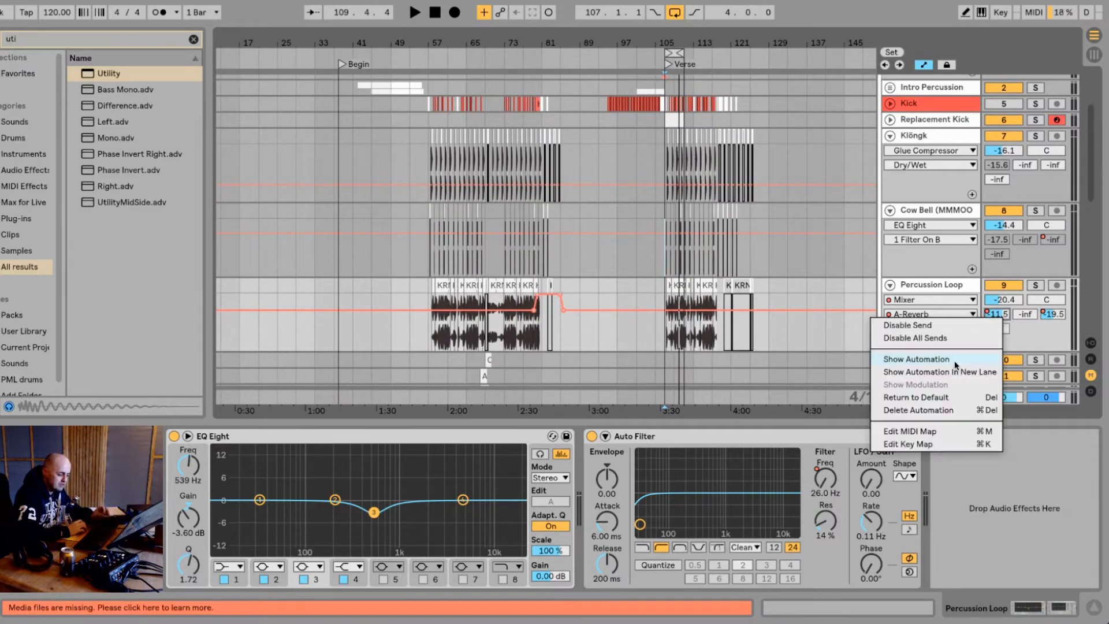
{"action": "left_click", "coordinate": [950, 338]}
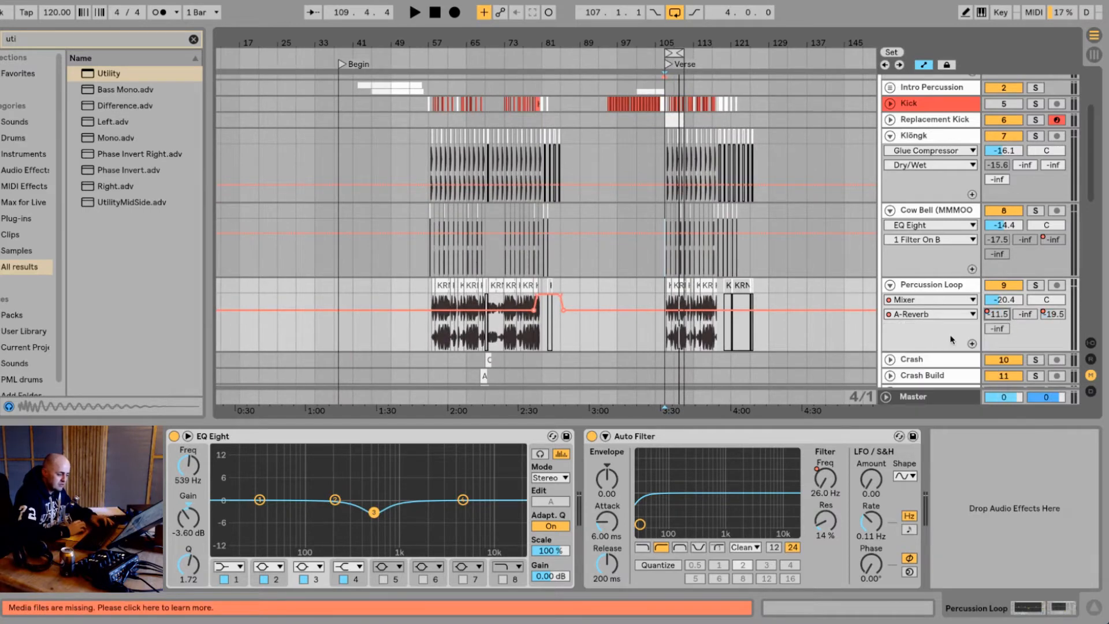
{"action": "left_click", "coordinate": [1051, 315]}
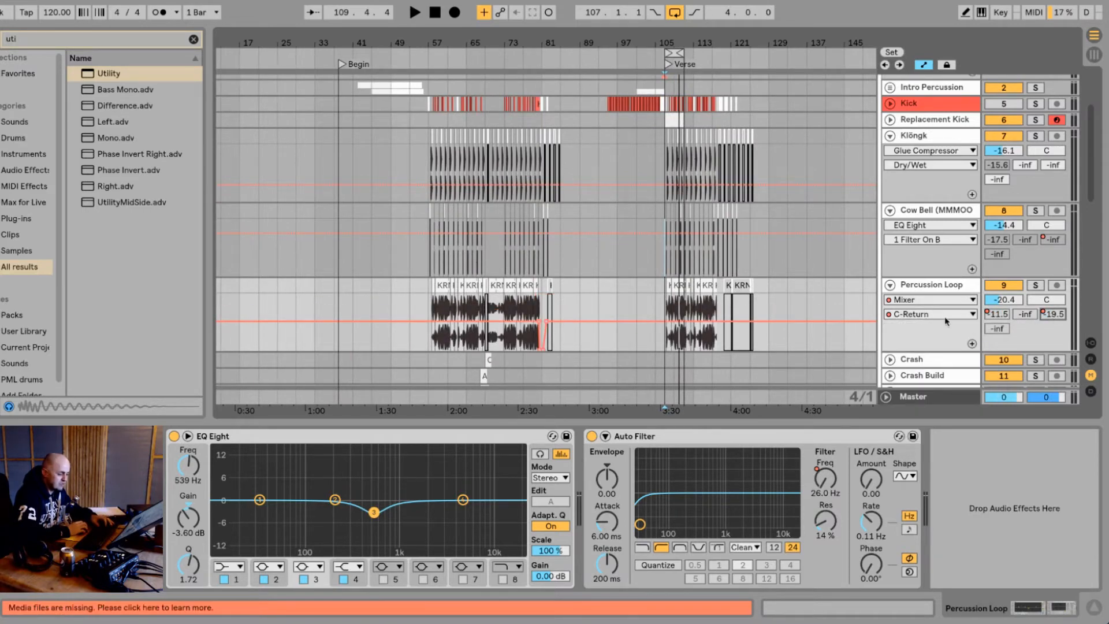
- Play back the verse from bar 107 to hear the Percussion Loop without its sends
{"action": "left_click", "coordinate": [920, 285]}
{"action": "key", "text": "space"}
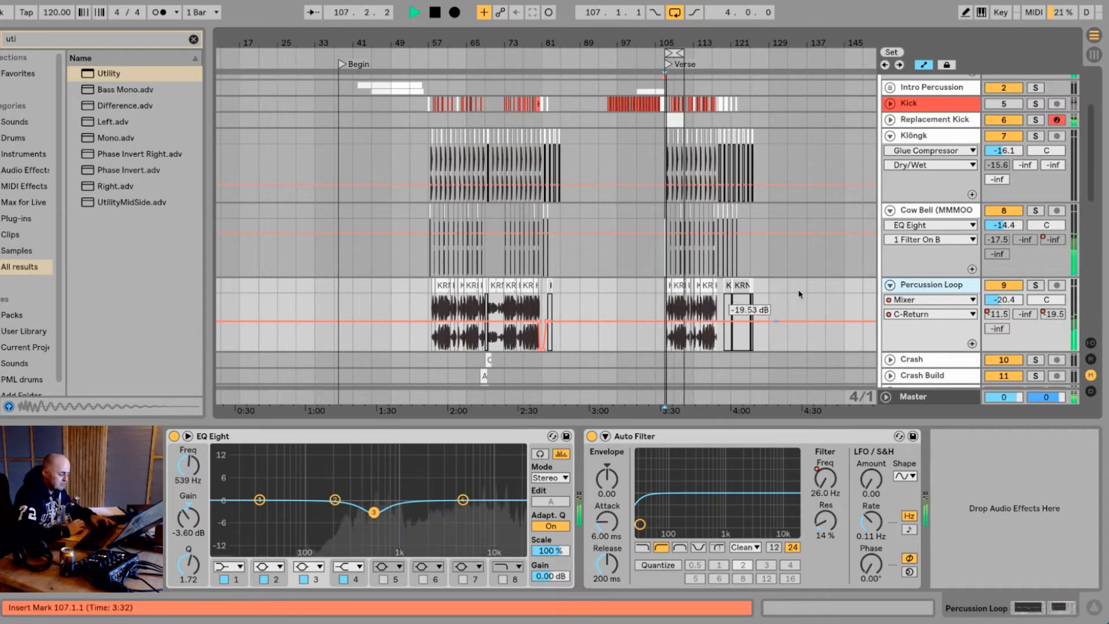
{"action": "left_click_drag", "start_coordinate": [686, 42], "coordinate": [682, 81]}
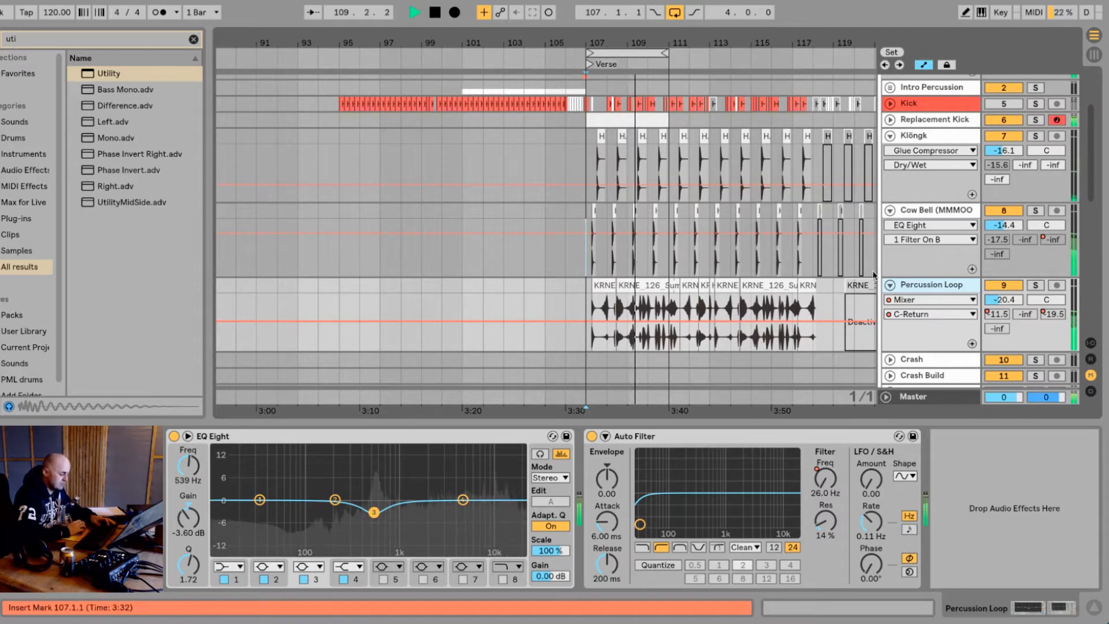
{"action": "key", "text": "space"}
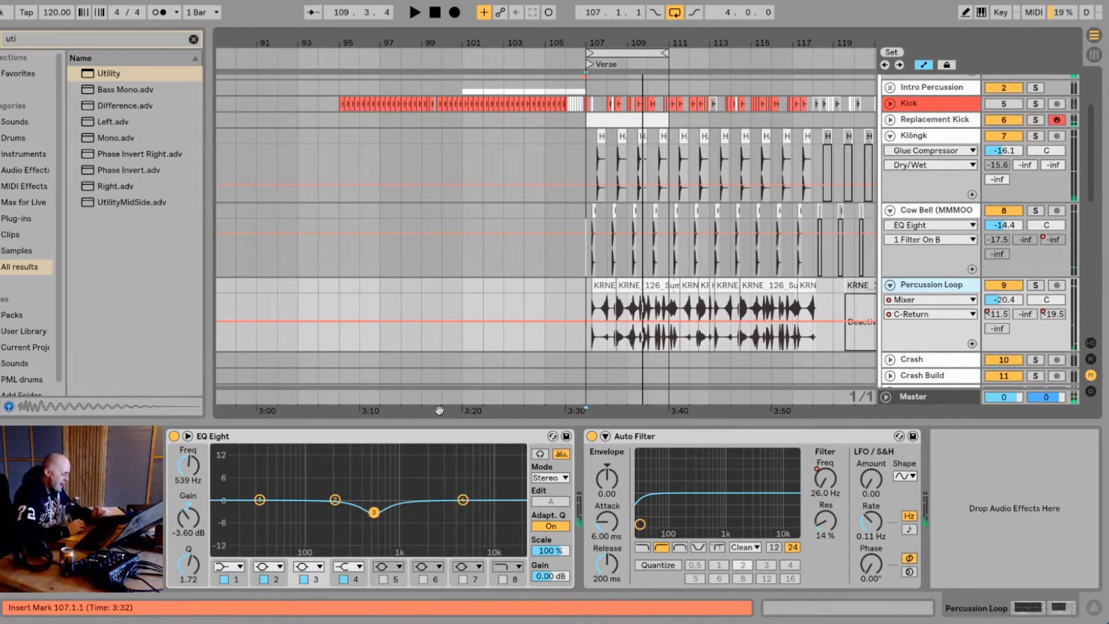
- Turn off EQ Eight bands 2 and 3 on the Percussion Loop and move Auto Filter ahead of EQ Eight
{"action": "left_click", "coordinate": [263, 579]}
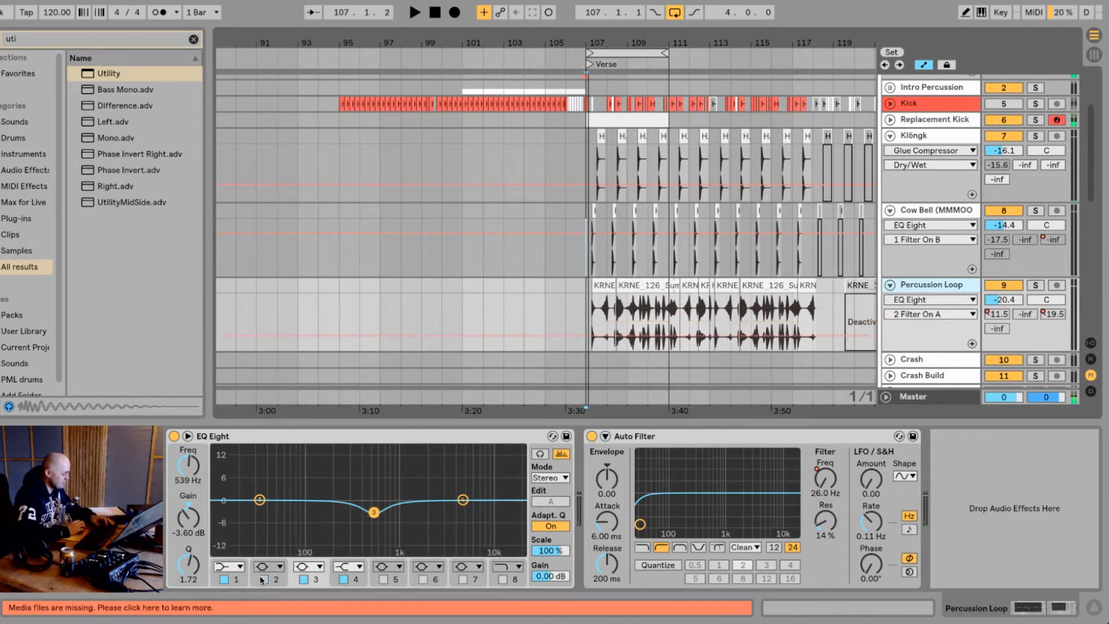
{"action": "left_click", "coordinate": [304, 579]}
{"action": "left_click", "coordinate": [827, 477]}
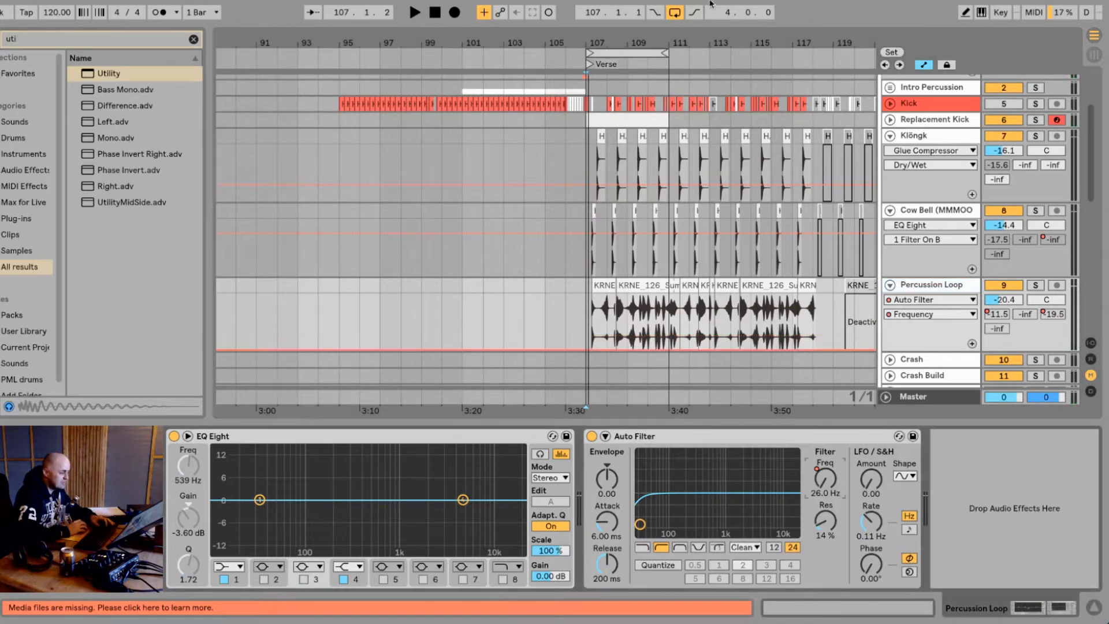
{"action": "left_click_drag", "start_coordinate": [724, 32], "coordinate": [675, 20]}
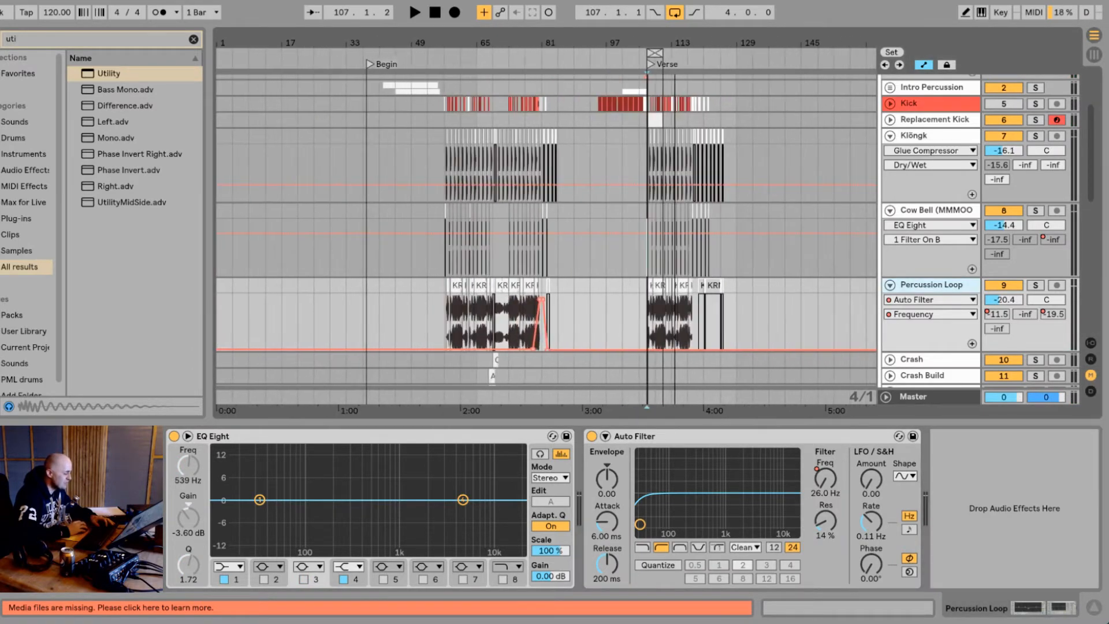
{"action": "mouse_move", "coordinate": [702, 436]}
{"action": "left_mouse_down"}
{"action": "mouse_move", "coordinate": [191, 448]}
{"action": "mouse_move", "coordinate": [223, 438]}
{"action": "left_mouse_up"}
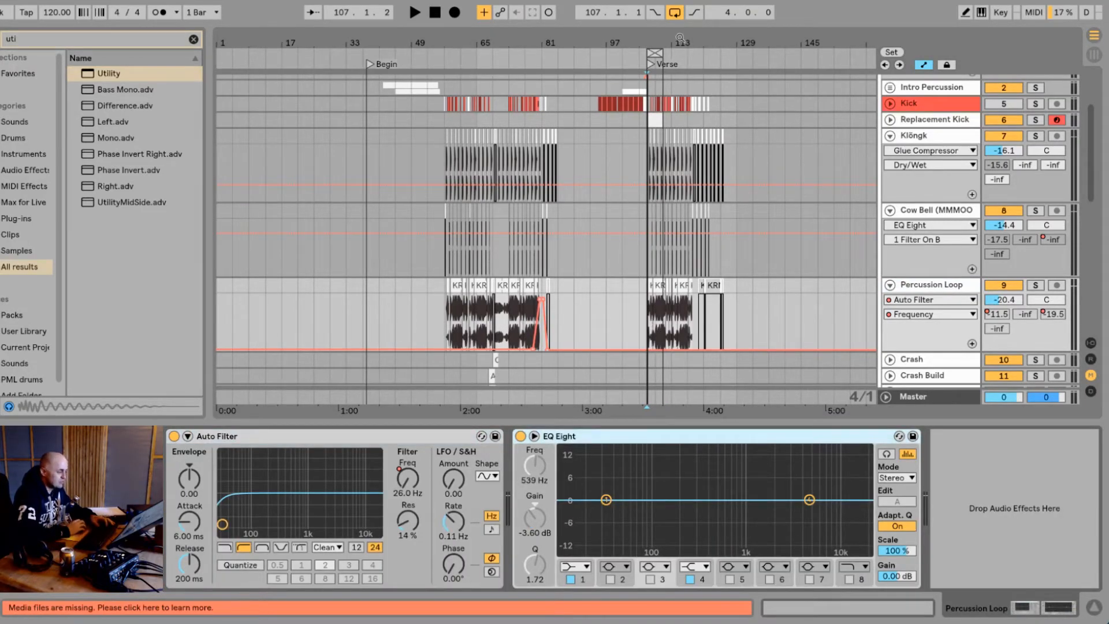
- Set EQ Eight band 1 to a low cut at 150 Hz while the verse plays, and turn off band 4
{"action": "left_click_drag", "start_coordinate": [661, 45], "coordinate": [659, 73]}
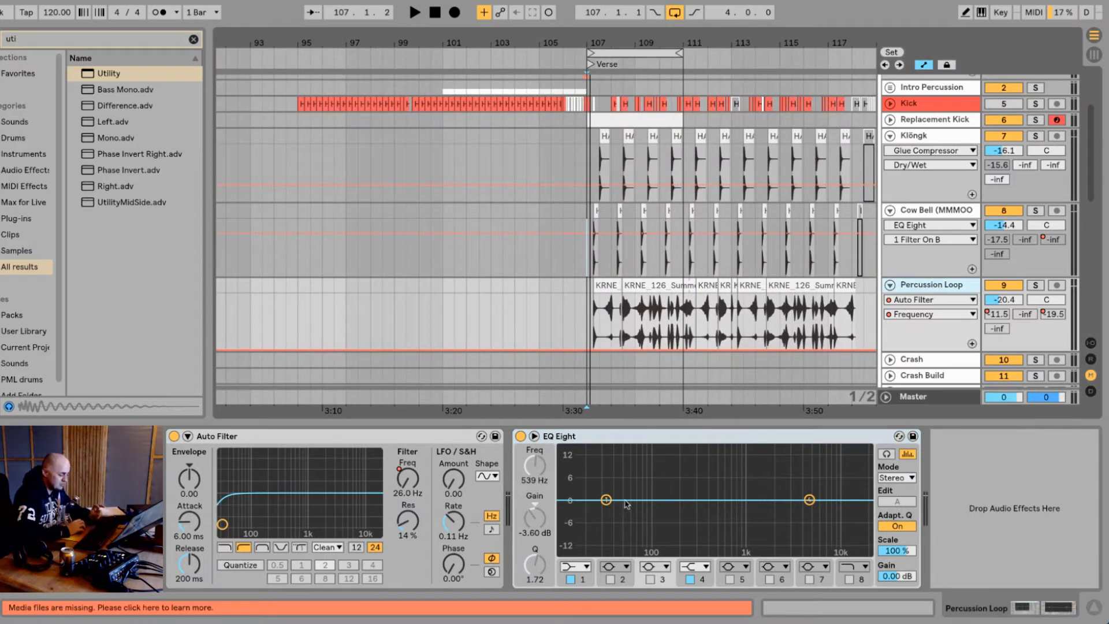
{"action": "left_click", "coordinate": [584, 580]}
{"action": "key", "text": "space"}
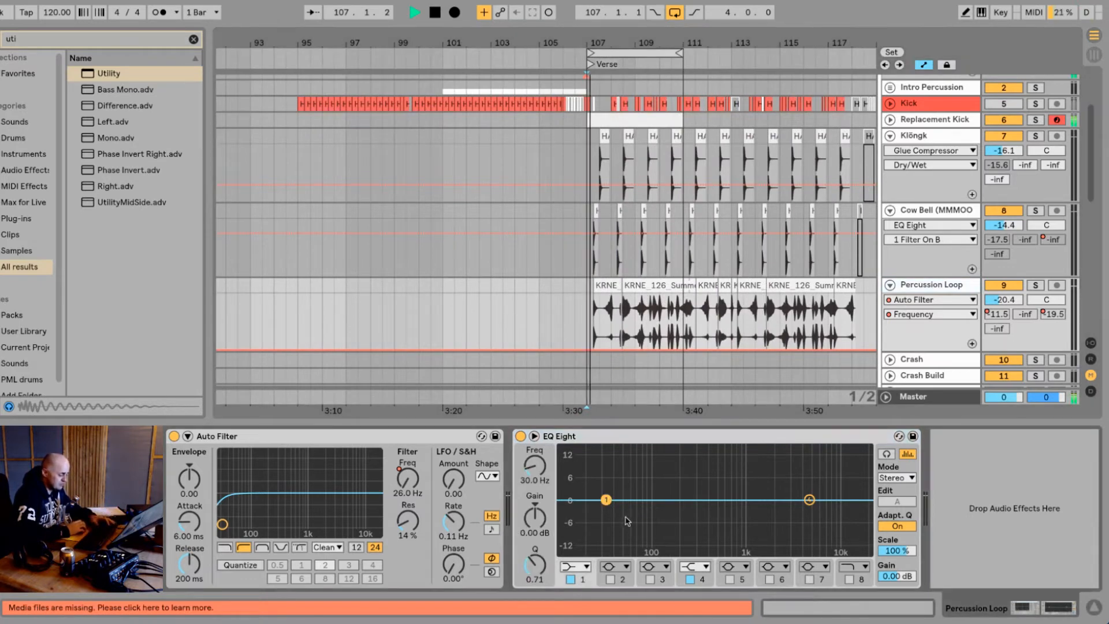
{"action": "left_click", "coordinate": [581, 568]}
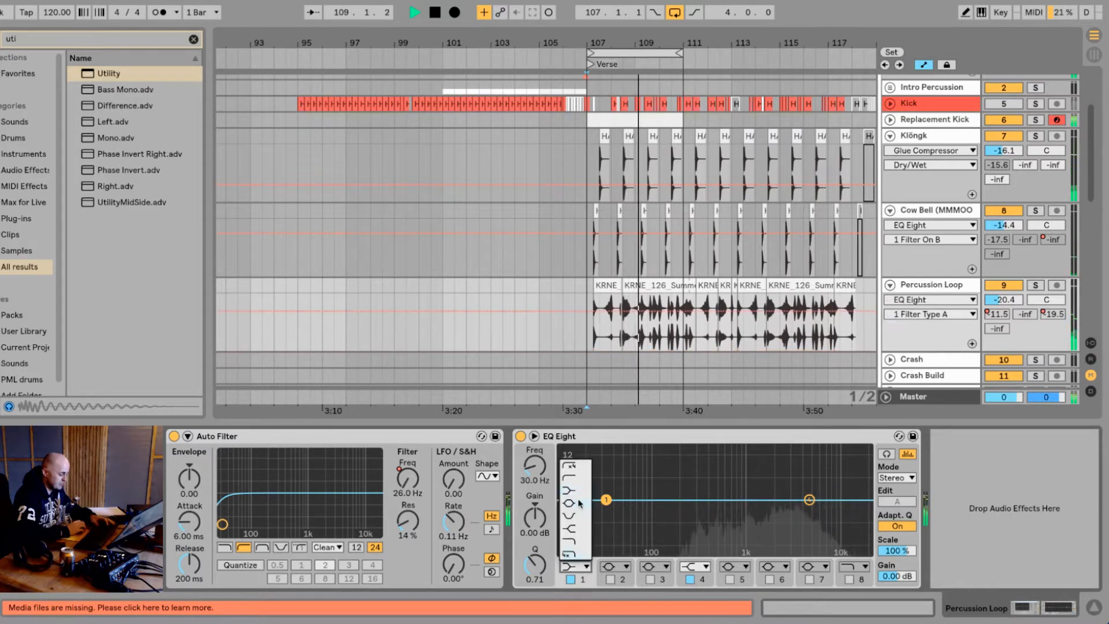
{"action": "left_click", "coordinate": [575, 465]}
{"action": "left_click_drag", "start_coordinate": [607, 512], "coordinate": [670, 513]}
{"action": "left_click", "coordinate": [690, 580]}
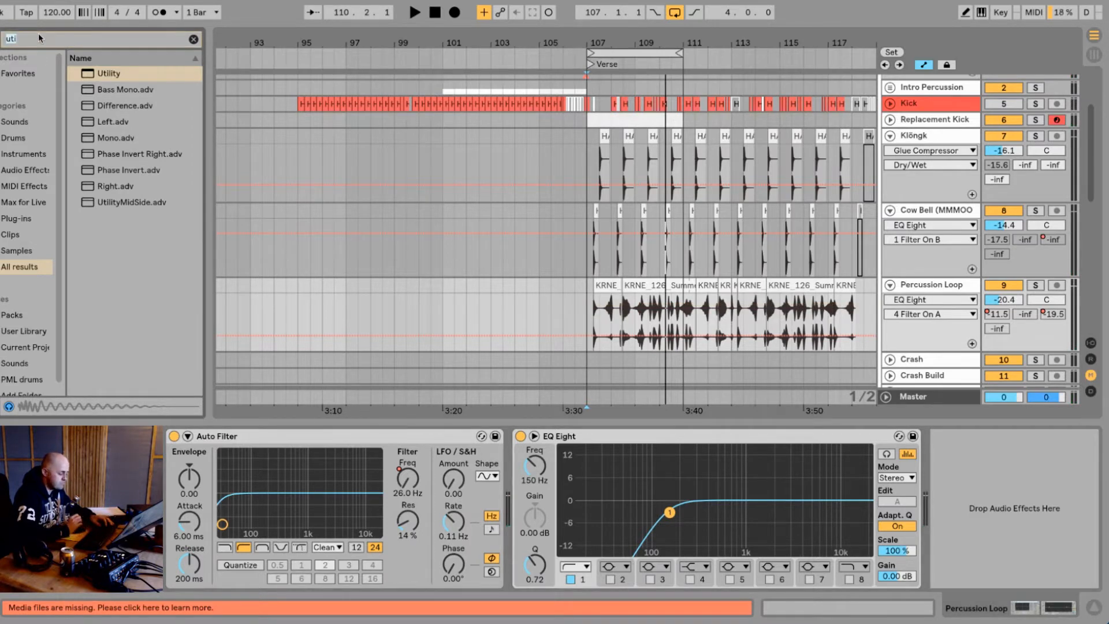
- Add a Utility device after EQ Eight on the Percussion Loop and switch it to mono
{"action": "key", "text": "BackSpace"}
{"action": "type", "text": "uti"}
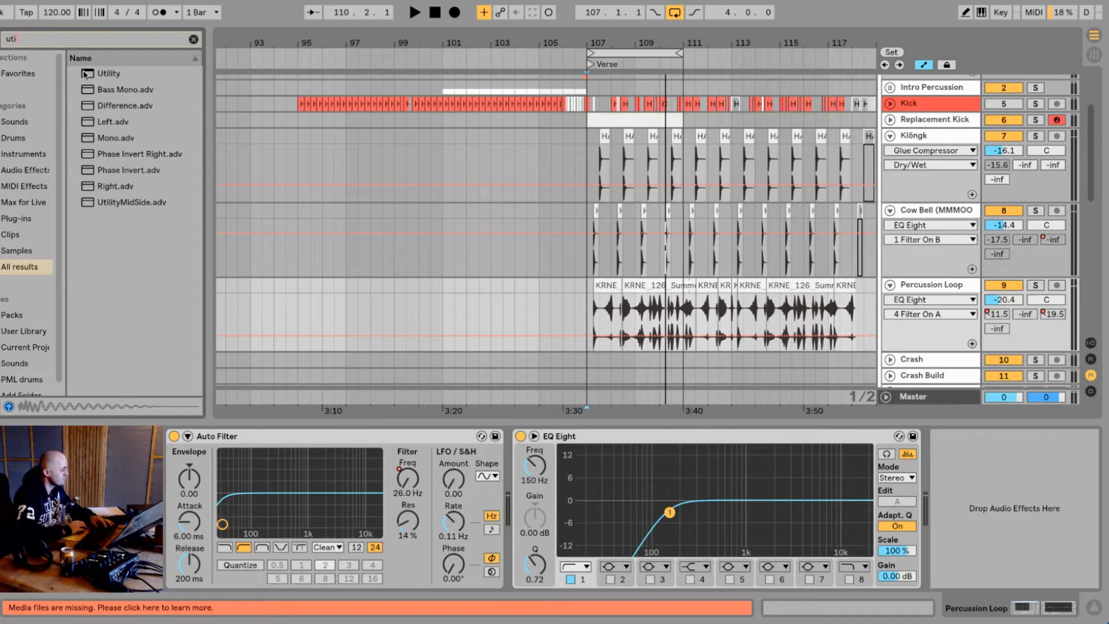
{"action": "left_click_drag", "start_coordinate": [86, 74], "coordinate": [1011, 494]}
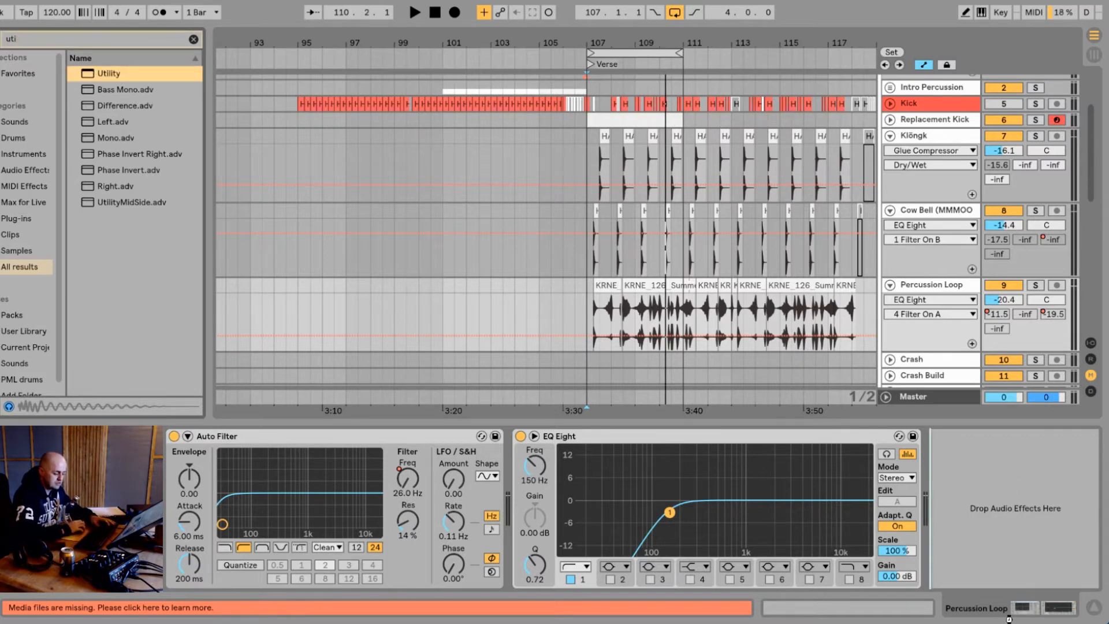
{"action": "left_click_drag", "start_coordinate": [1009, 619], "coordinate": [1007, 574]}
{"action": "left_click", "coordinate": [930, 544]}
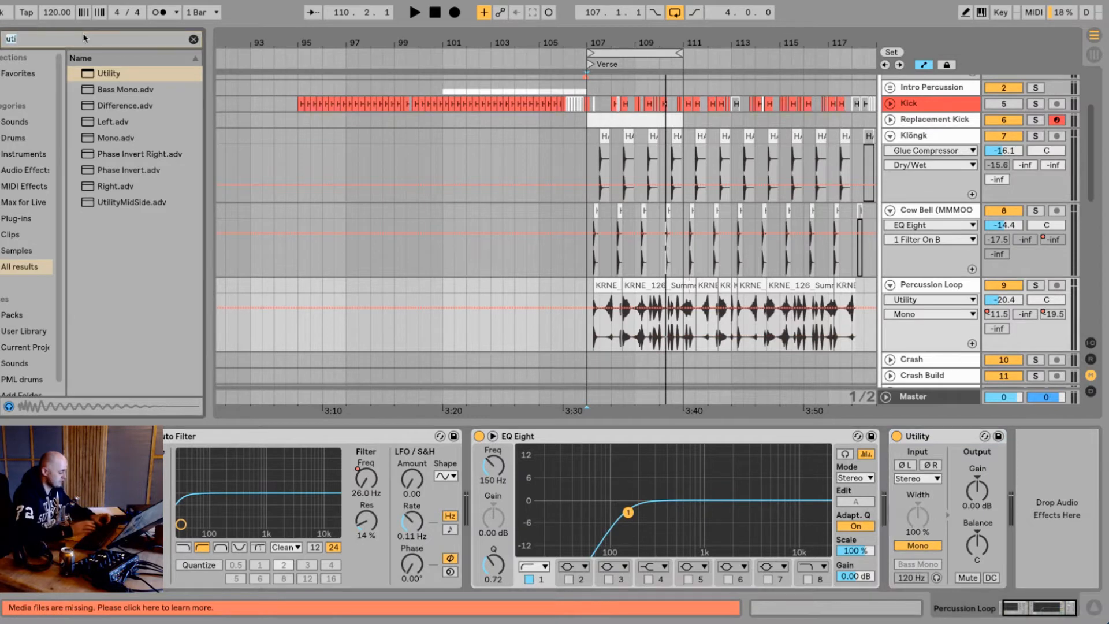
- Find Auto Pan in the browser and add it after Utility on the Percussion Loop
{"action": "type", "text": "auto pa"}
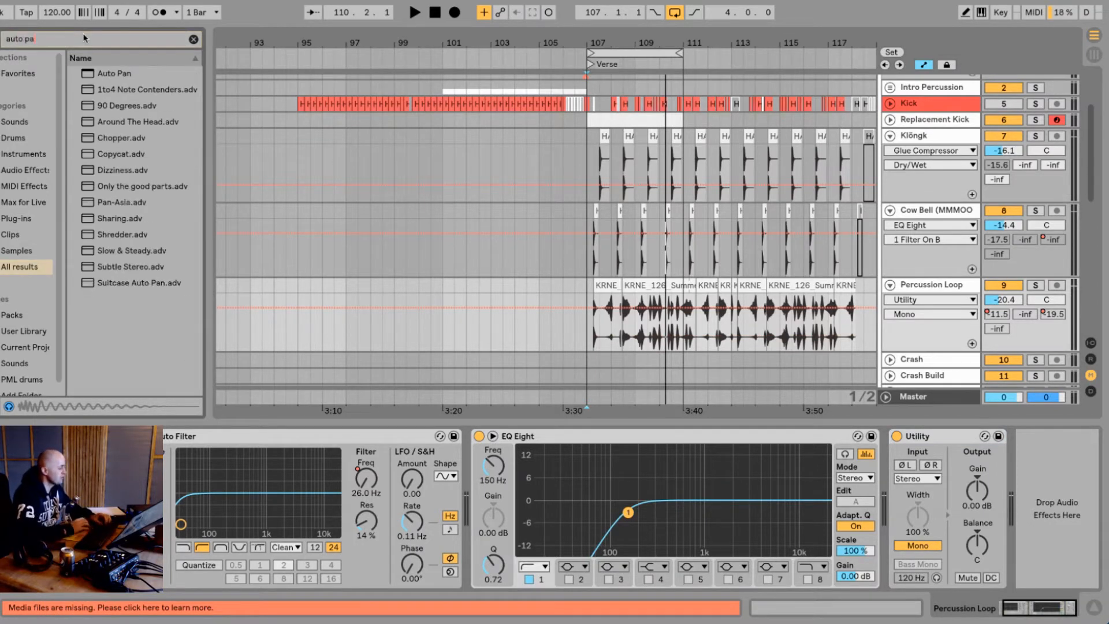
{"action": "left_click_drag", "start_coordinate": [94, 80], "coordinate": [1001, 477]}
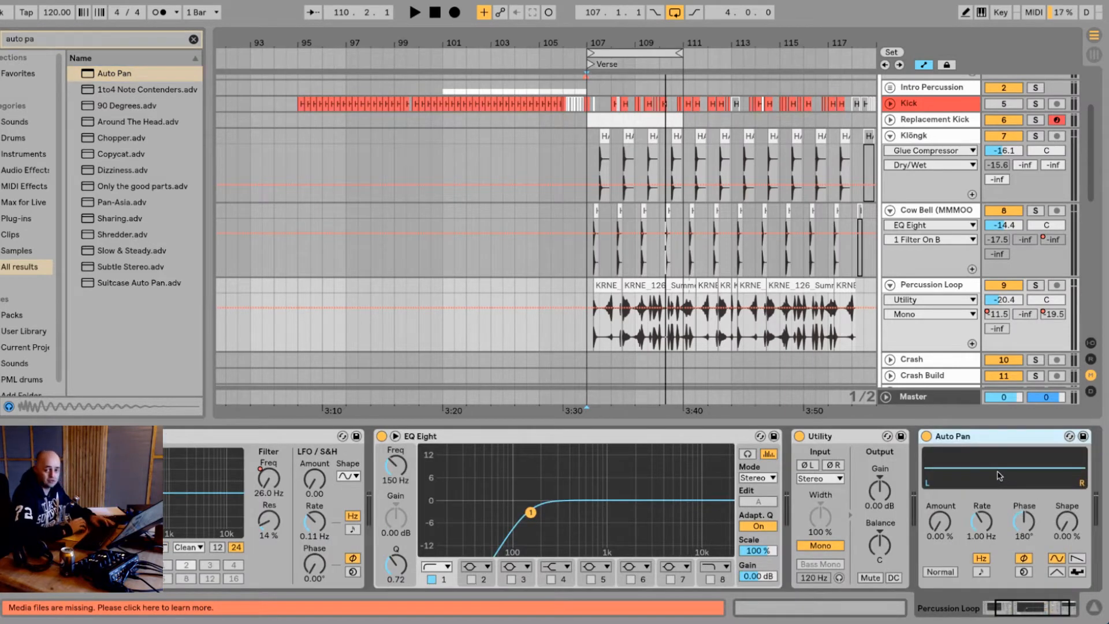
{"action": "left_click_drag", "start_coordinate": [1026, 612], "coordinate": [1061, 610]}
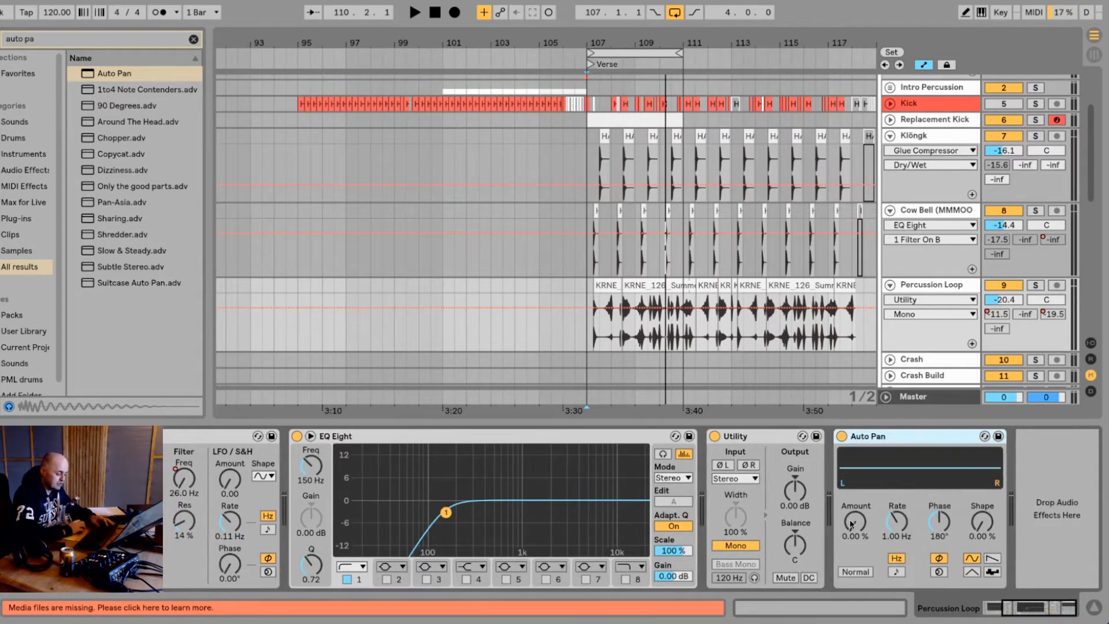
- Sync the Auto Pan rate to tempo, set it to 4, and raise the amount to 39.7%
{"action": "left_click", "coordinate": [897, 521]}
{"action": "left_click", "coordinate": [896, 571]}
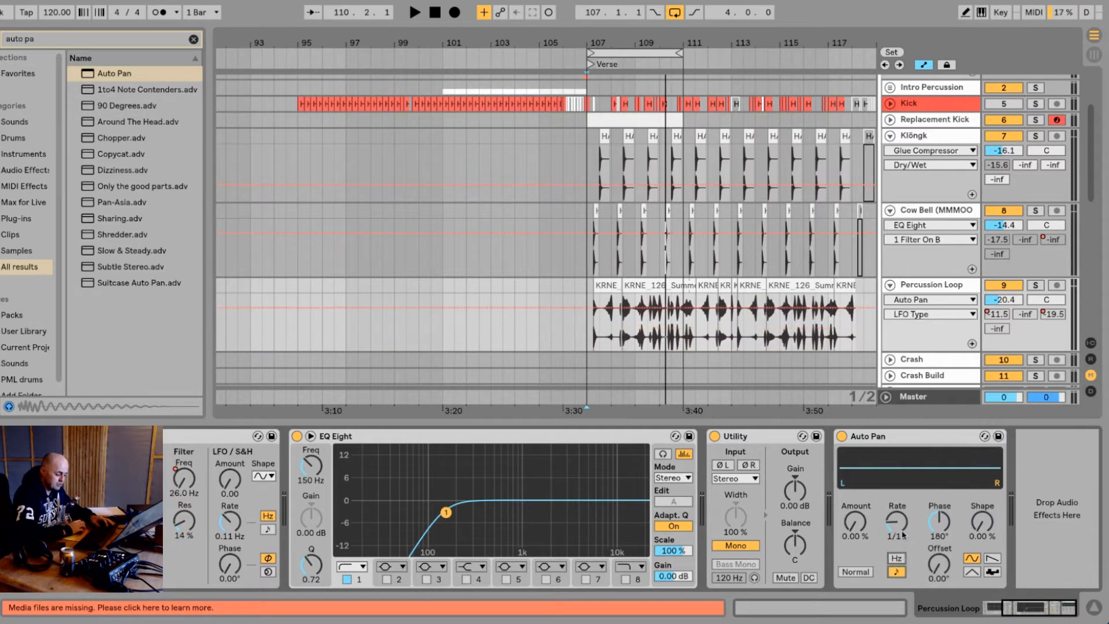
{"action": "left_click", "coordinate": [897, 523]}
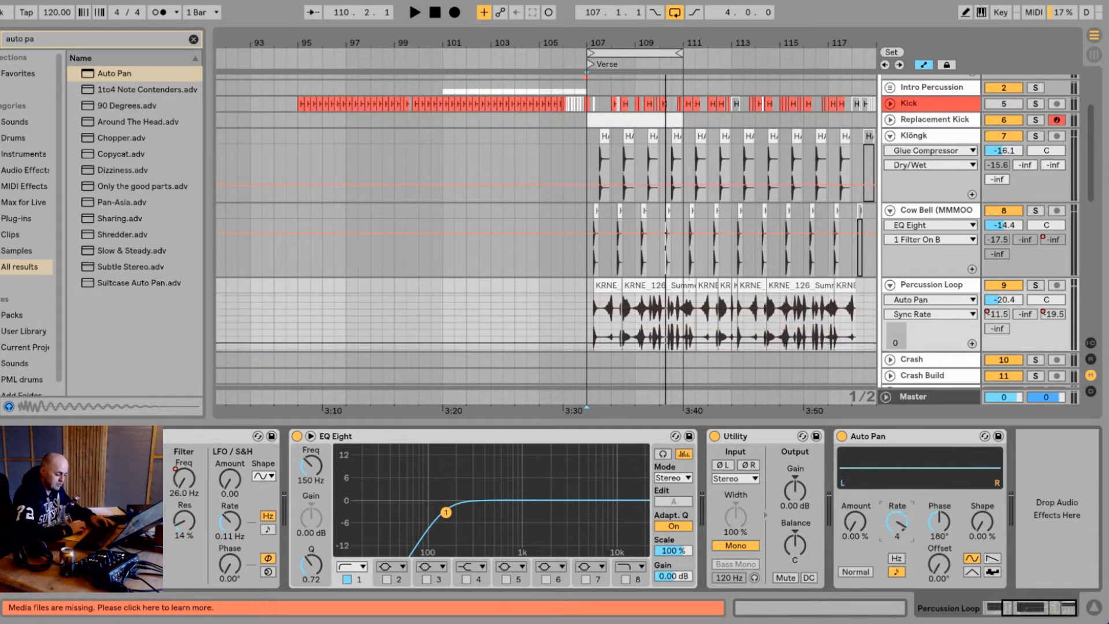
{"action": "left_click_drag", "start_coordinate": [855, 522], "coordinate": [855, 500]}
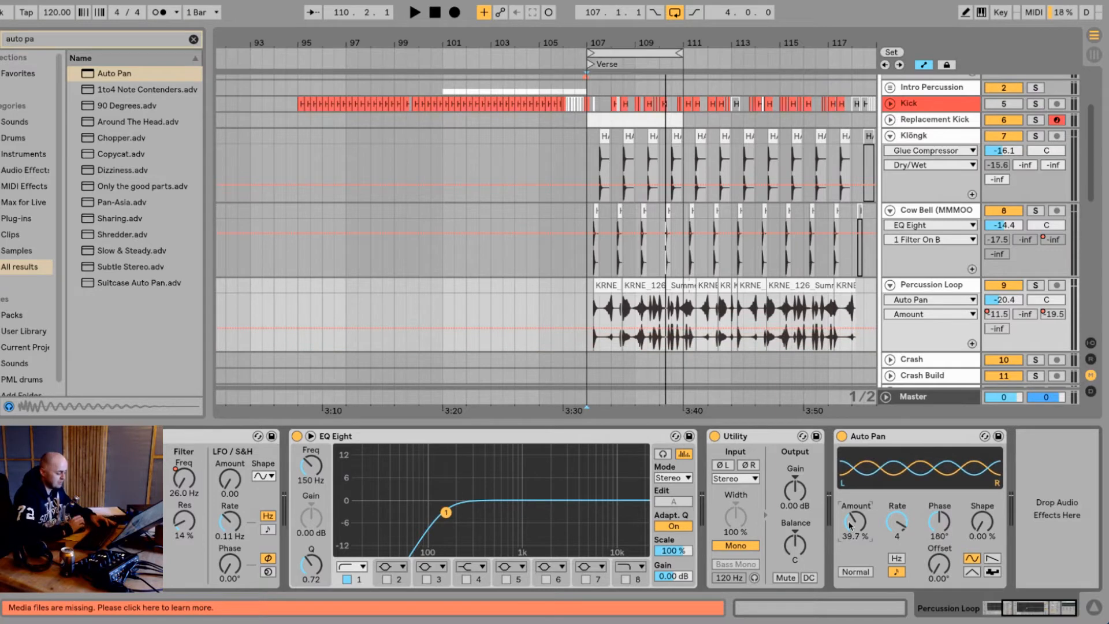
- Listen to the Auto Pan in the verse, playing short passages from bar 107, 108.2.1 and 109.2.1
{"action": "key", "text": "space"}
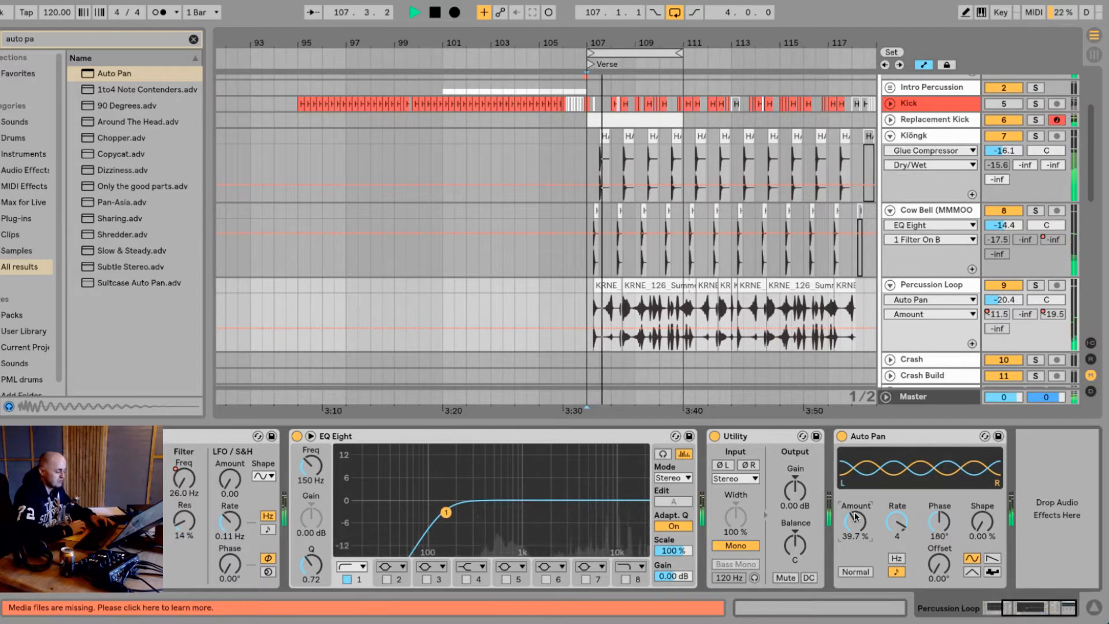
{"action": "key", "text": "space"}
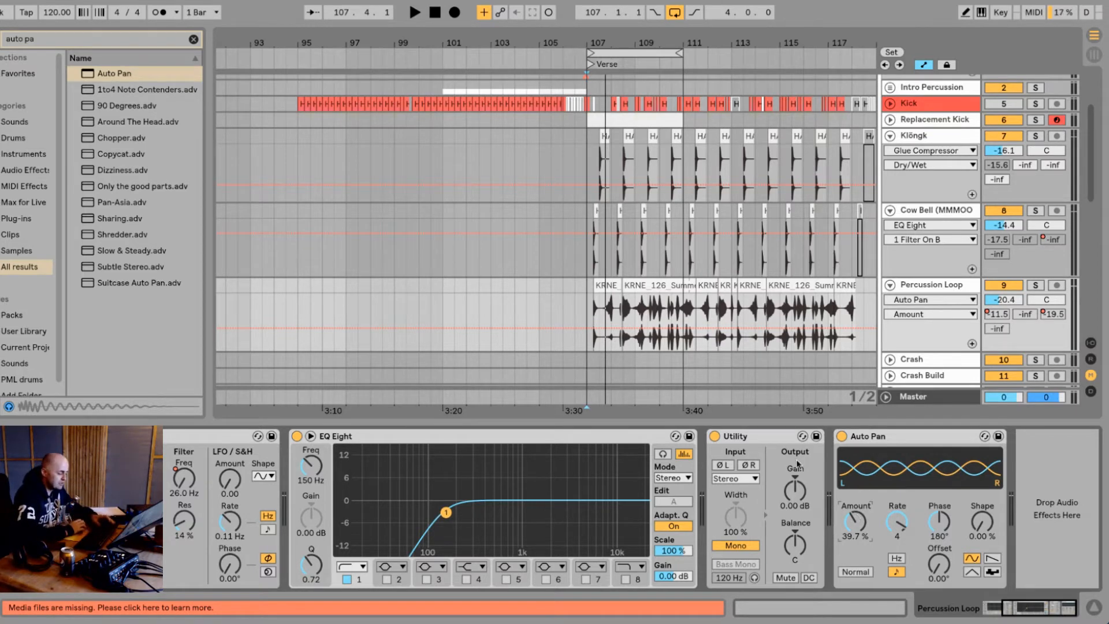
{"action": "left_click_drag", "start_coordinate": [633, 50], "coordinate": [545, 43]}
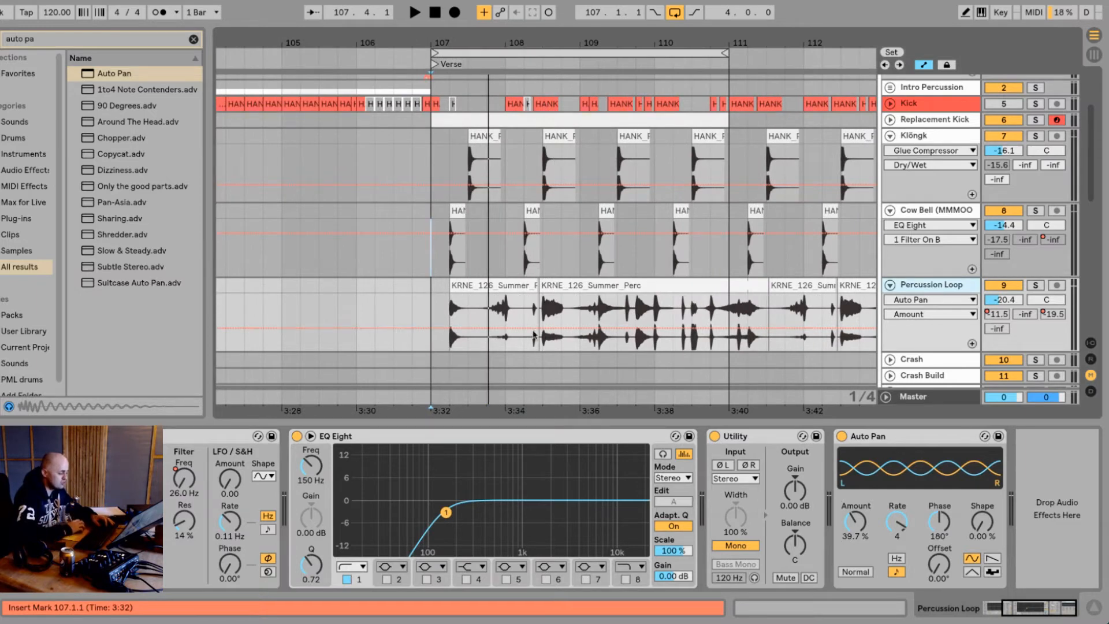
{"action": "left_click", "coordinate": [523, 317]}
{"action": "key", "text": "space"}
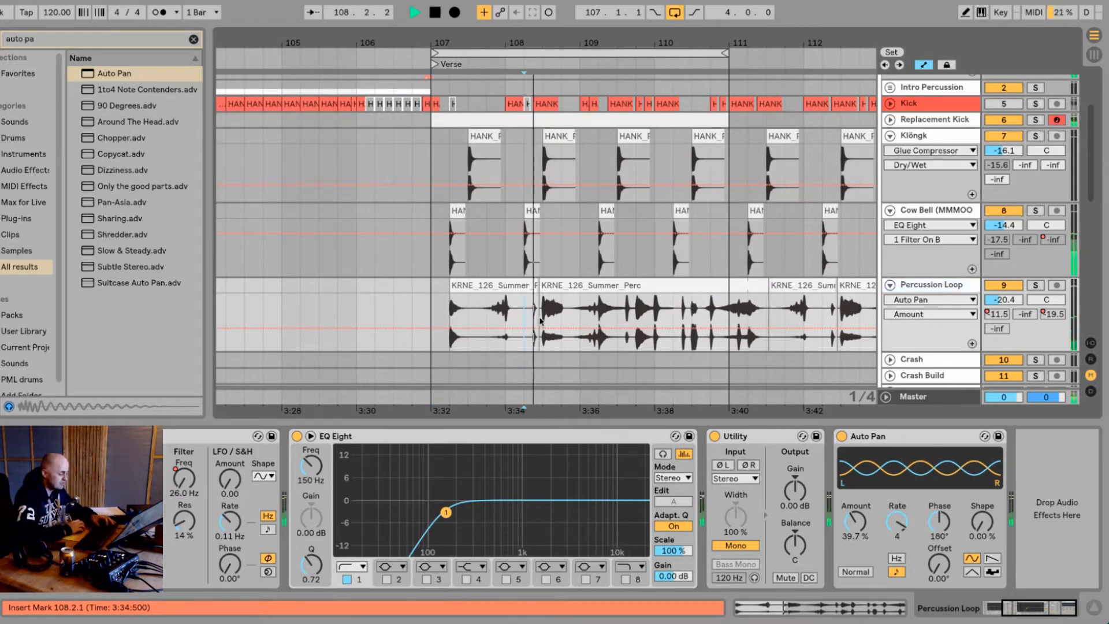
{"action": "key", "text": "space"}
{"action": "left_click", "coordinate": [598, 310]}
{"action": "key", "text": "space"}
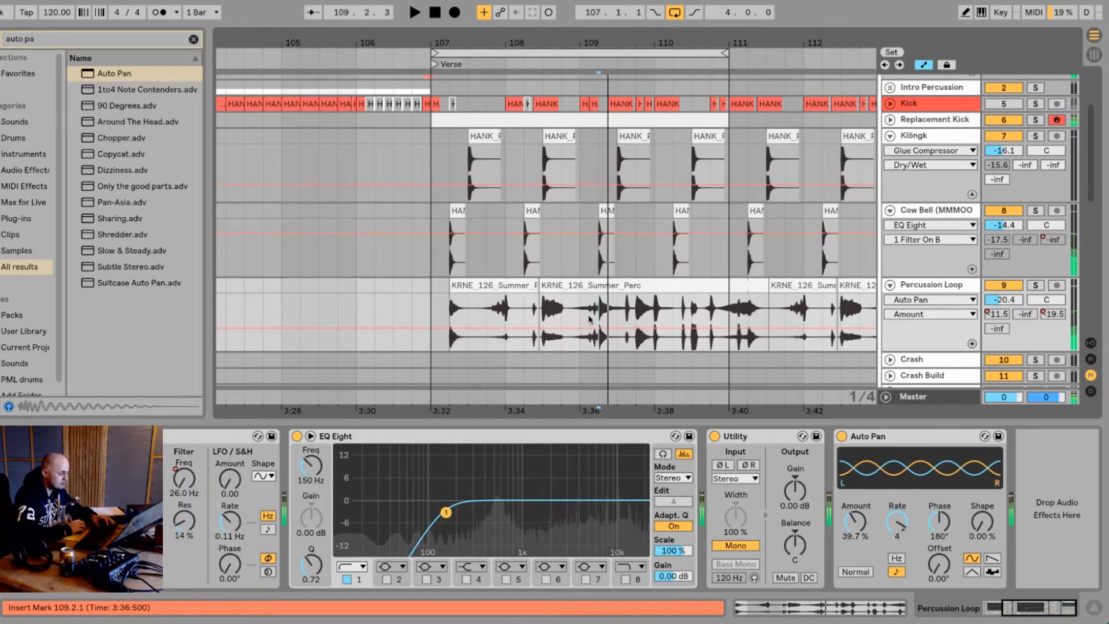
{"action": "key", "text": "space"}
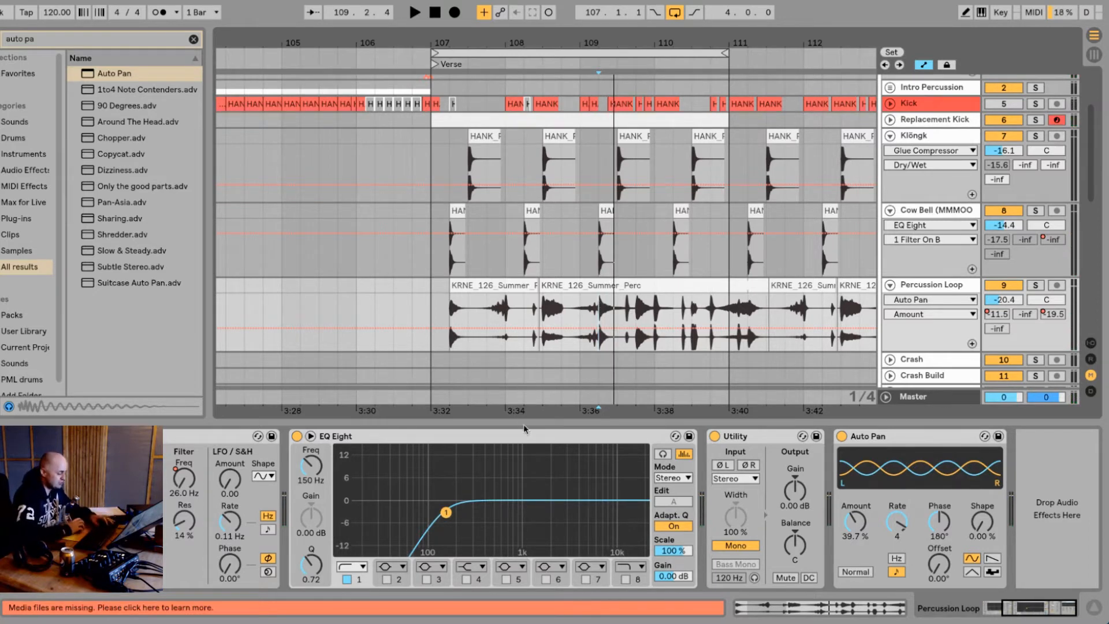
- Turn on EQ Eight band 3 at 539 Hz and boost it to 3.57 dB while listening, with Q at 2.70
{"action": "left_click", "coordinate": [427, 579]}
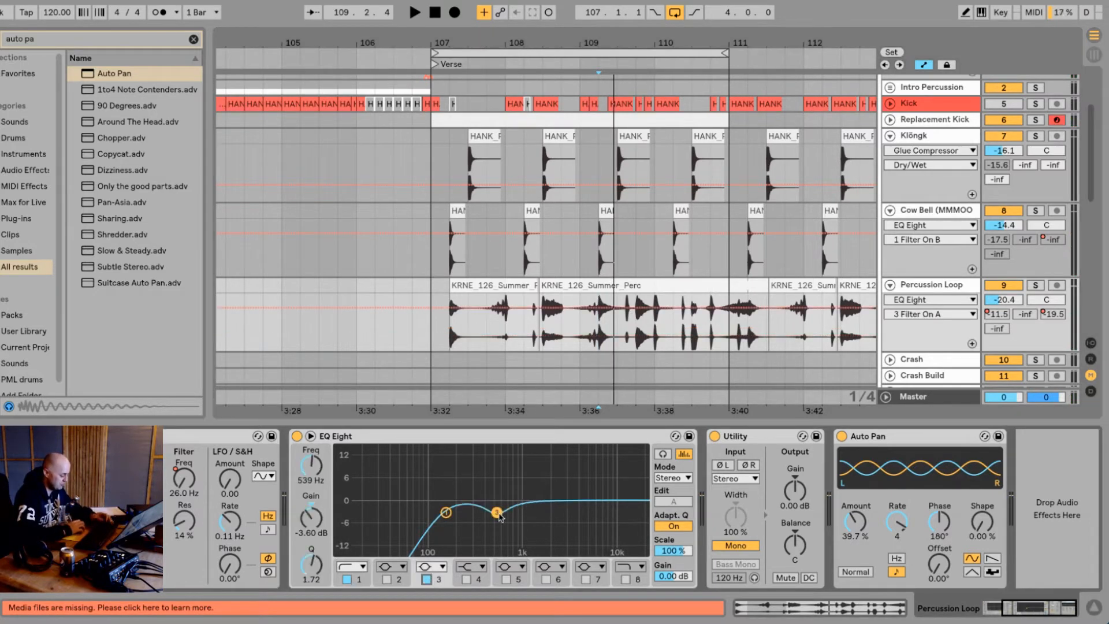
{"action": "key", "text": "space"}
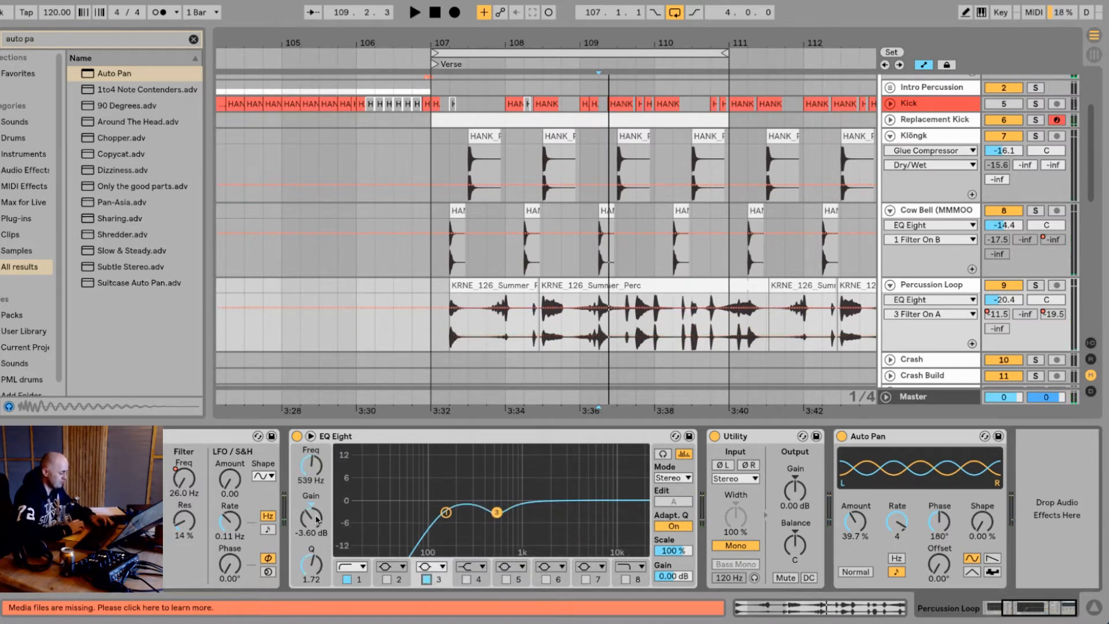
{"action": "scroll", "coordinate": [311, 517], "scroll_direction": "up", "scroll_amount": 10}
{"action": "left_click", "coordinate": [311, 566]}
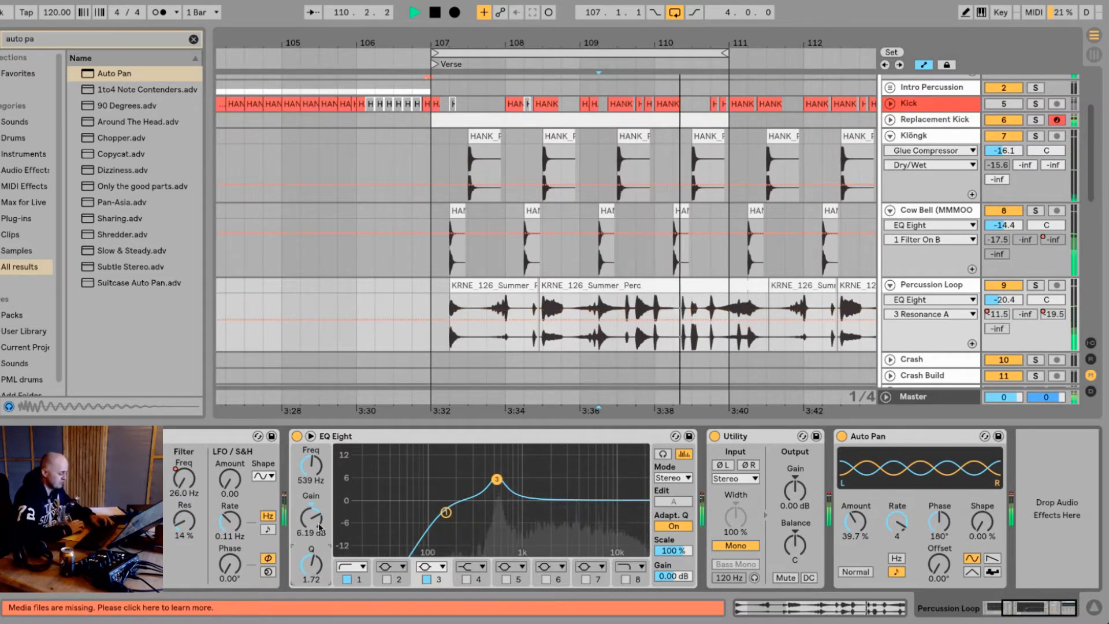
{"action": "scroll", "coordinate": [315, 544], "scroll_direction": "down", "scroll_amount": 3}
{"action": "key", "text": "space"}
{"action": "scroll", "coordinate": [314, 560], "scroll_direction": "up", "scroll_amount": 4}
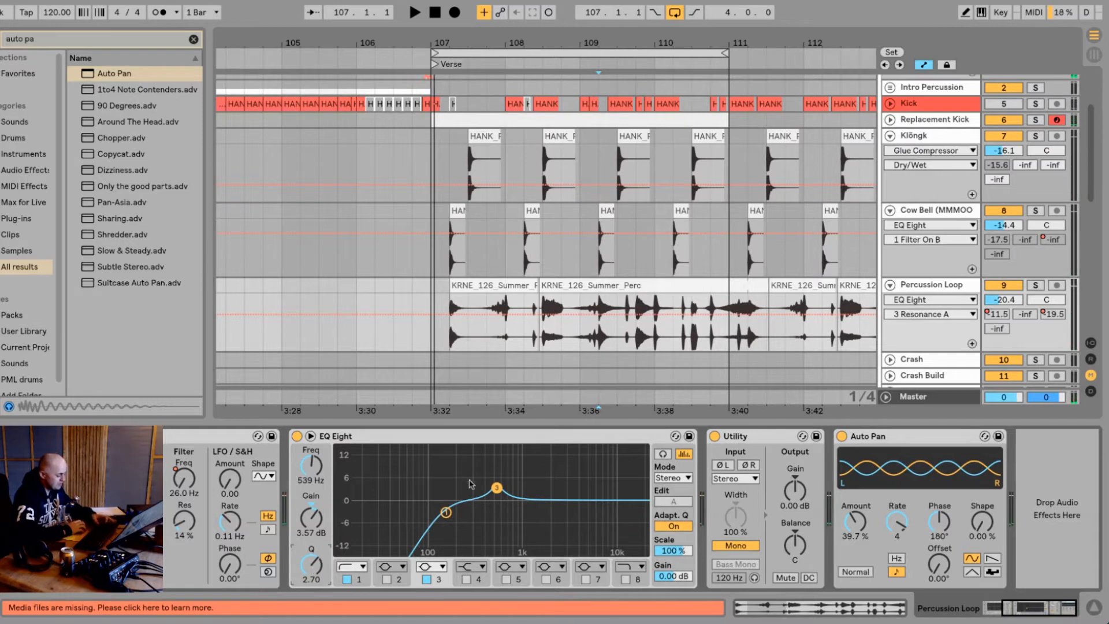
- Refine EQ Eight band 3 during playback to a 2.36 dB boost at 550 Hz with Q 3.16
{"action": "mouse_move", "coordinate": [495, 490]}
{"action": "left_mouse_down"}
{"action": "mouse_move", "coordinate": [495, 477]}
{"action": "mouse_move", "coordinate": [496, 511]}
{"action": "mouse_move", "coordinate": [496, 486]}
{"action": "left_mouse_up"}
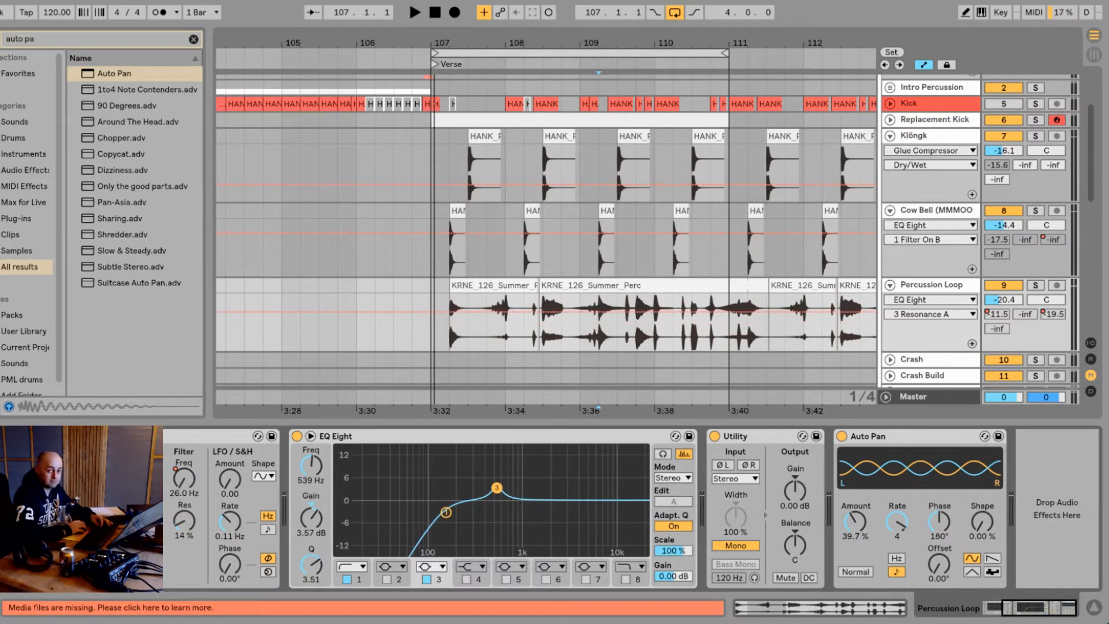
{"action": "key", "text": "space"}
{"action": "left_click_drag", "start_coordinate": [497, 489], "coordinate": [498, 493]}
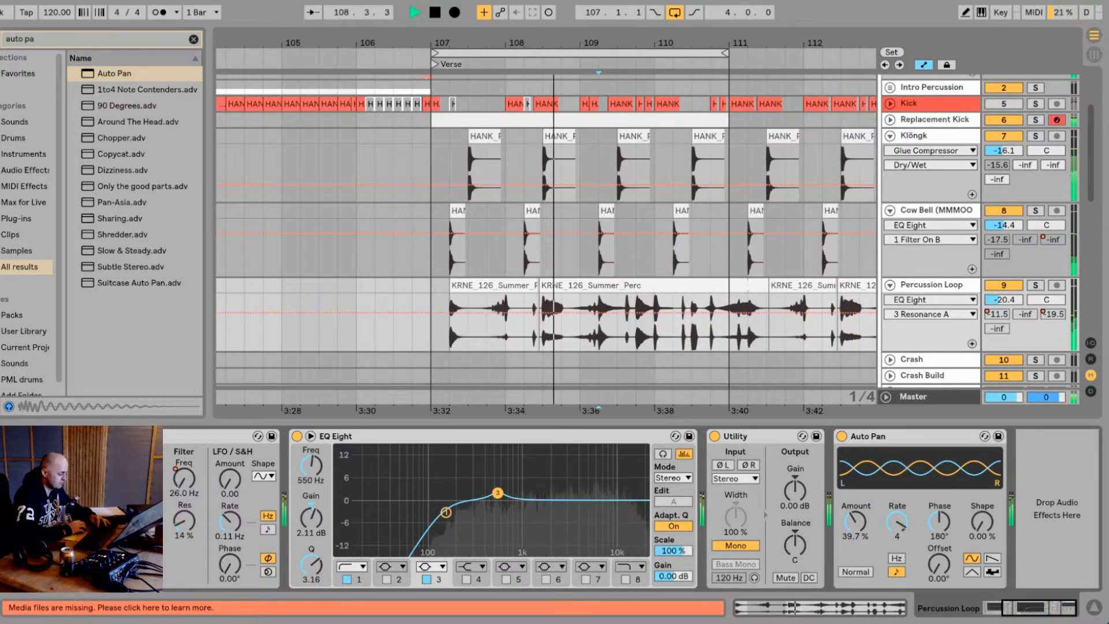
- Lower the Auto Pan amount to 34.9% and set the Q of EQ Eight band 1 to 0.78 during playback
{"action": "left_click_drag", "start_coordinate": [854, 518], "coordinate": [854, 522]}
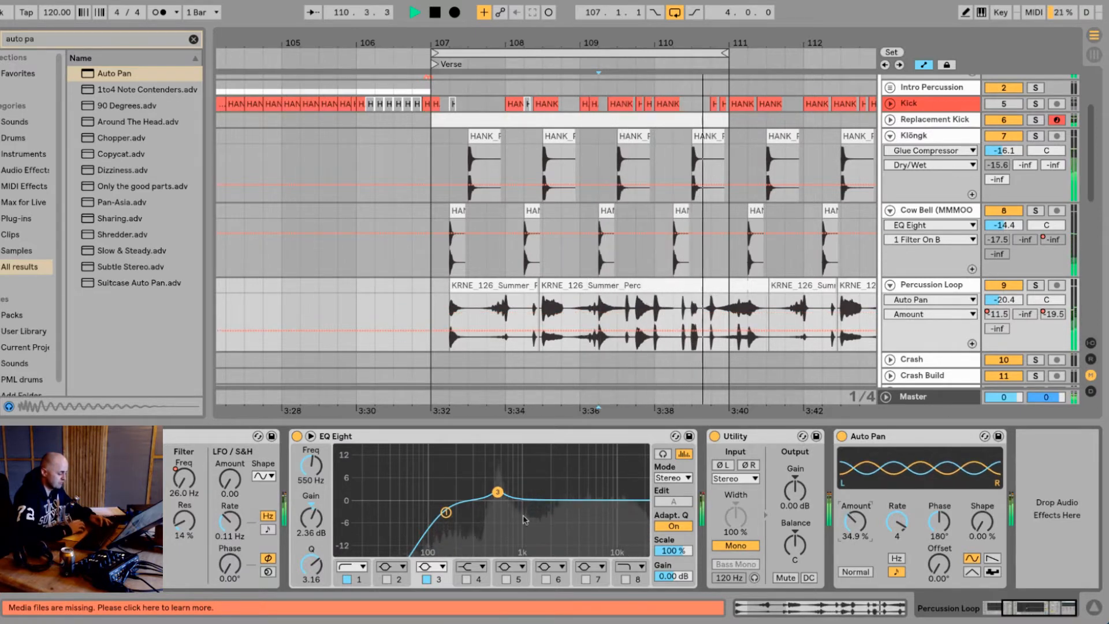
{"action": "left_click", "coordinate": [446, 512]}
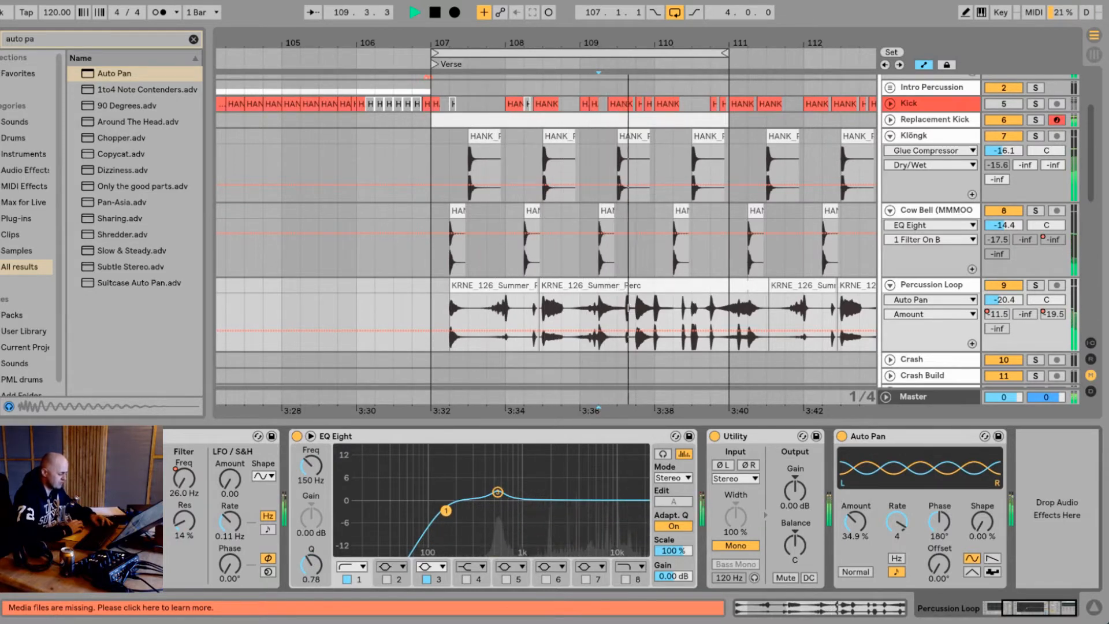
{"action": "key", "text": "space"}
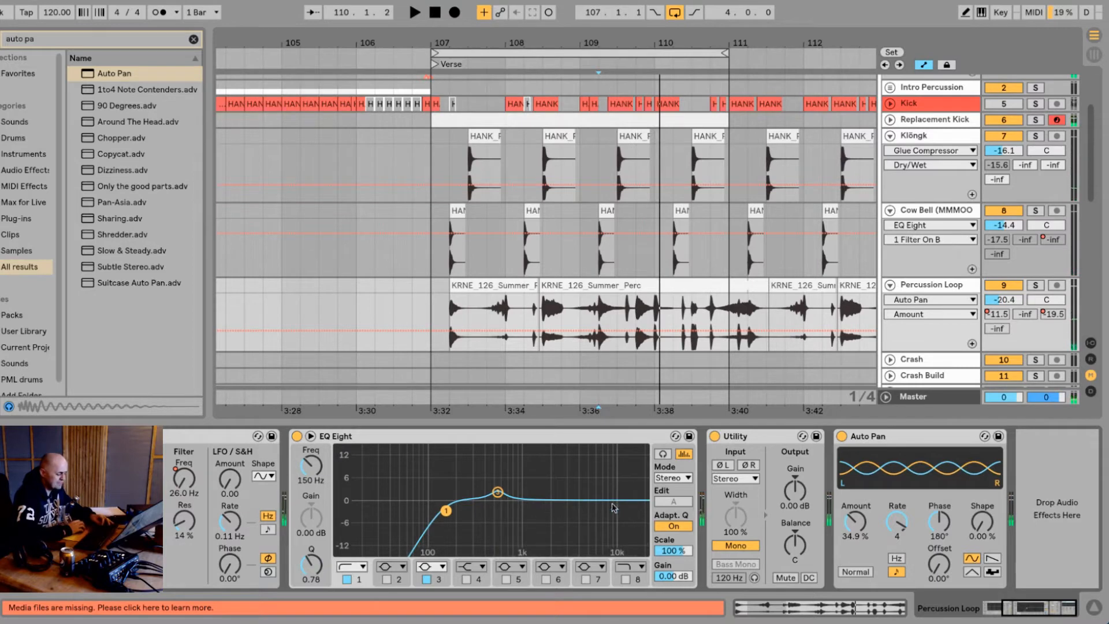
- Turn on EQ Eight band 6 and show the EQ curve in a taller expanded display
{"action": "left_click", "coordinate": [546, 579]}
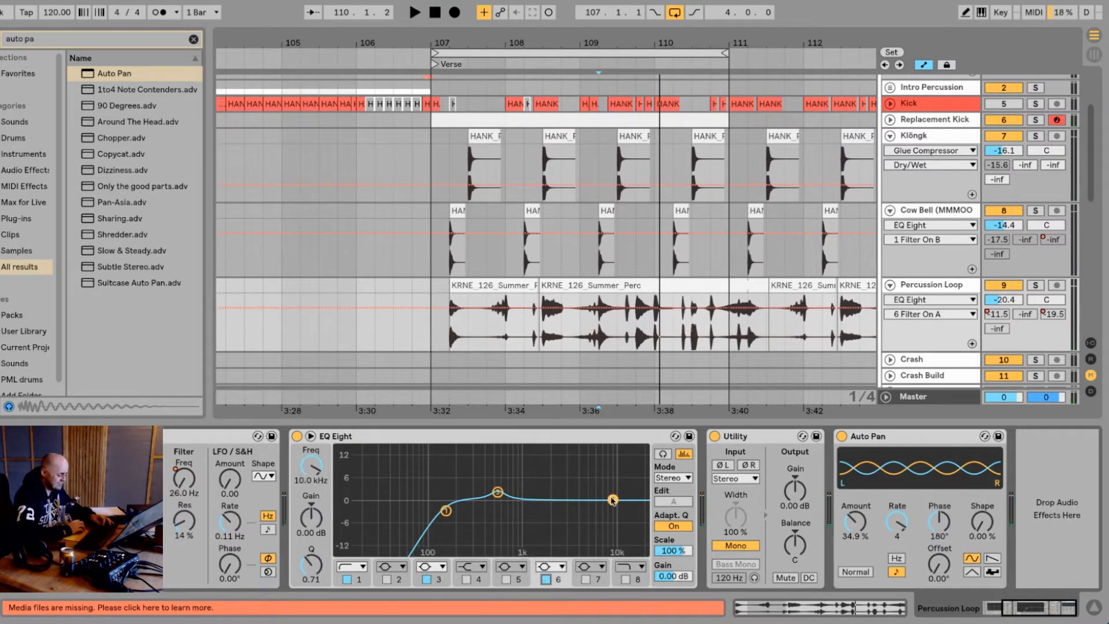
{"action": "left_click", "coordinate": [310, 436]}
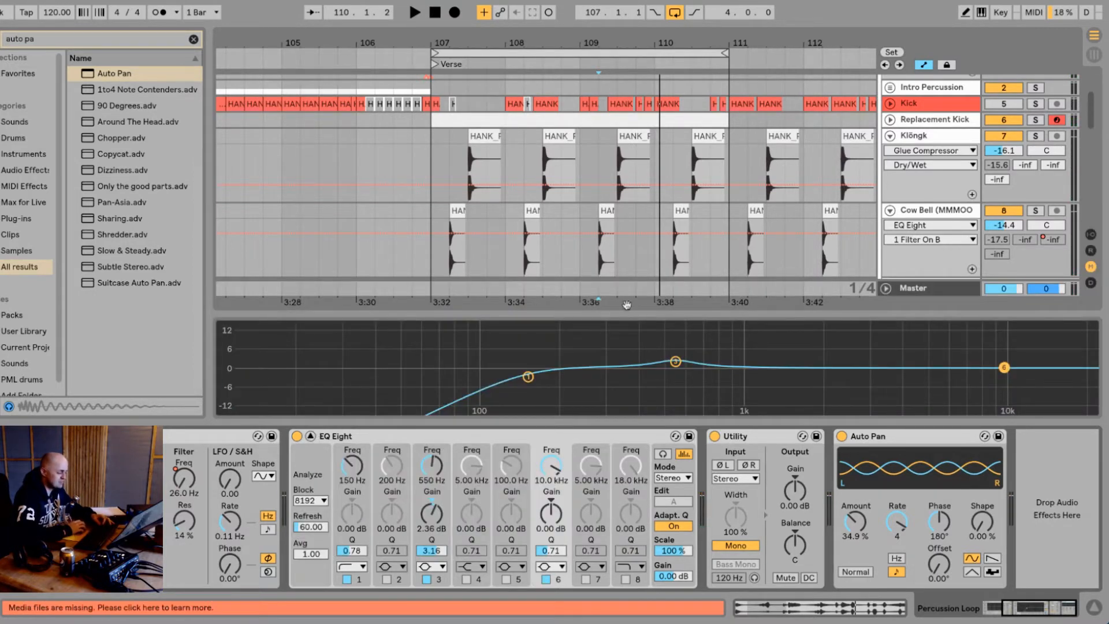
{"action": "left_click_drag", "start_coordinate": [672, 321], "coordinate": [673, 196]}
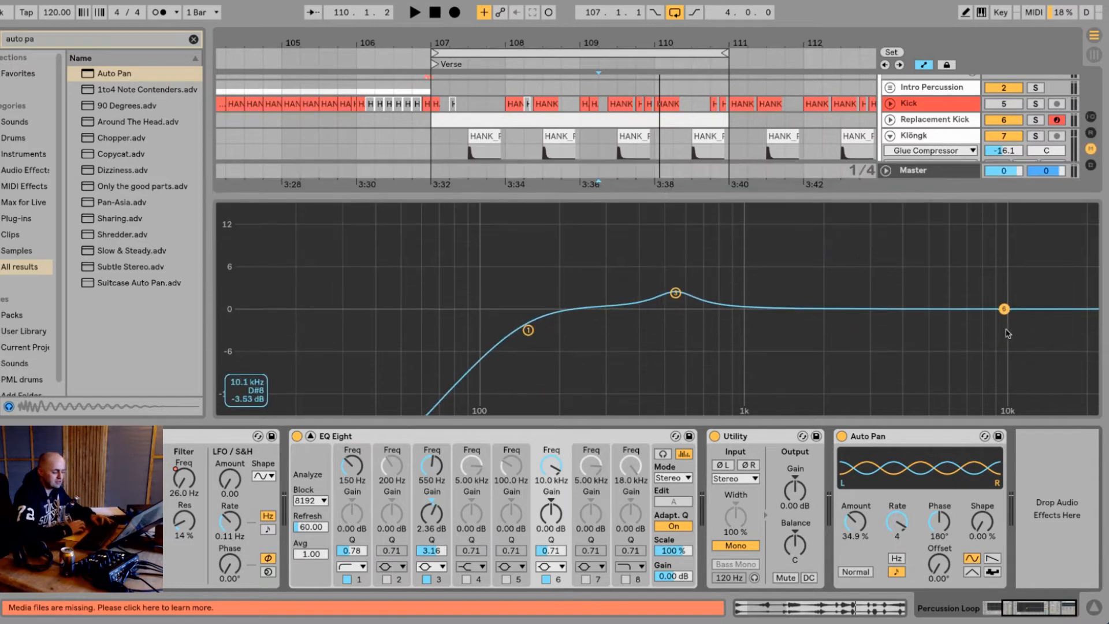
{"action": "left_click", "coordinate": [311, 436]}
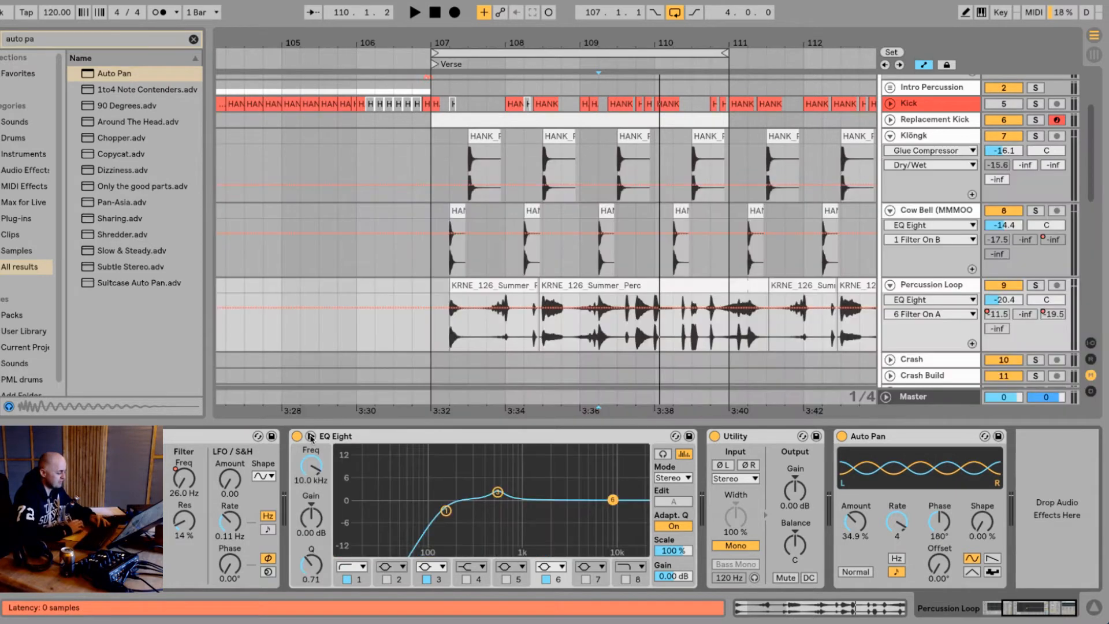
{"action": "left_click", "coordinate": [311, 436]}
- Play the loop to inspect its high frequencies and move EQ Eight band 6 to 10.9 kHz
{"action": "key", "text": "space"}
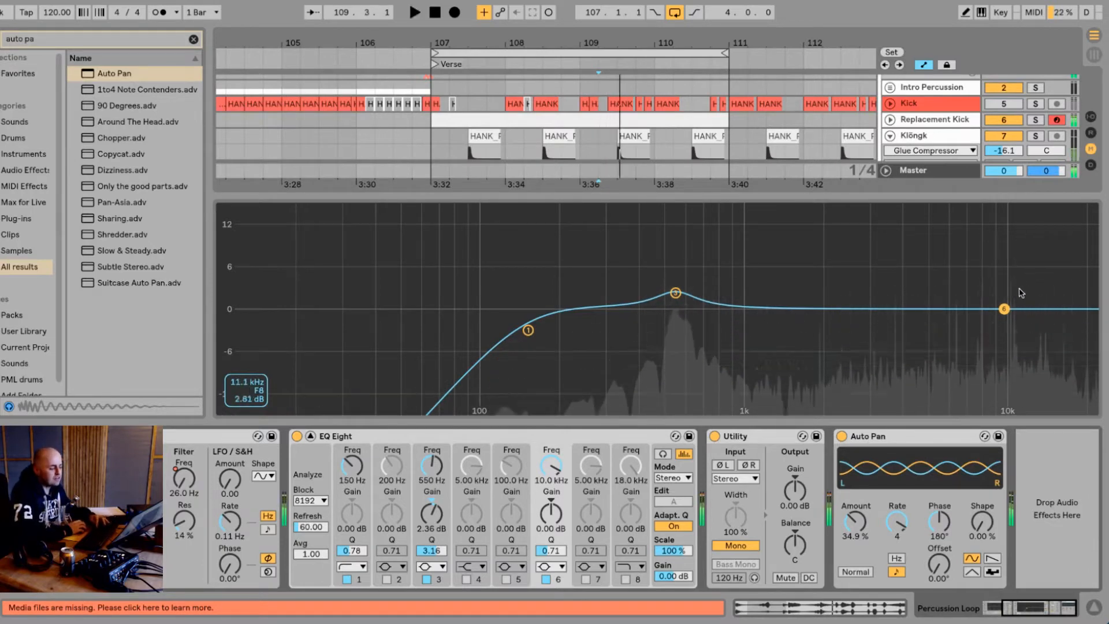
{"action": "key", "text": "space"}
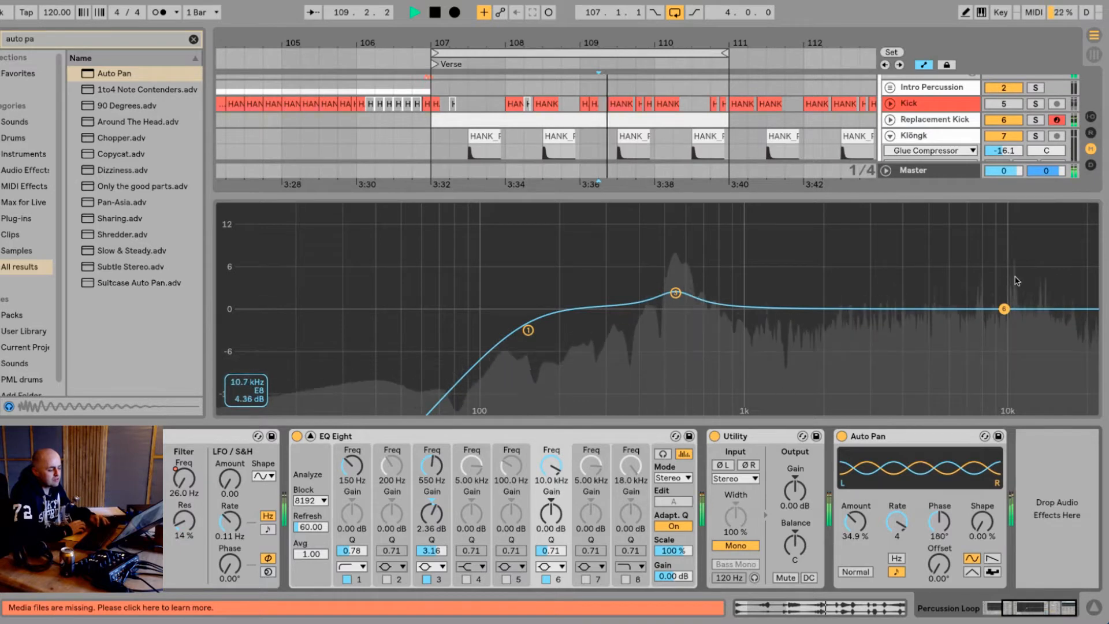
{"action": "key", "text": "space"}
{"action": "left_click_drag", "start_coordinate": [1004, 309], "coordinate": [1013, 309]}
{"action": "key", "text": "space"}
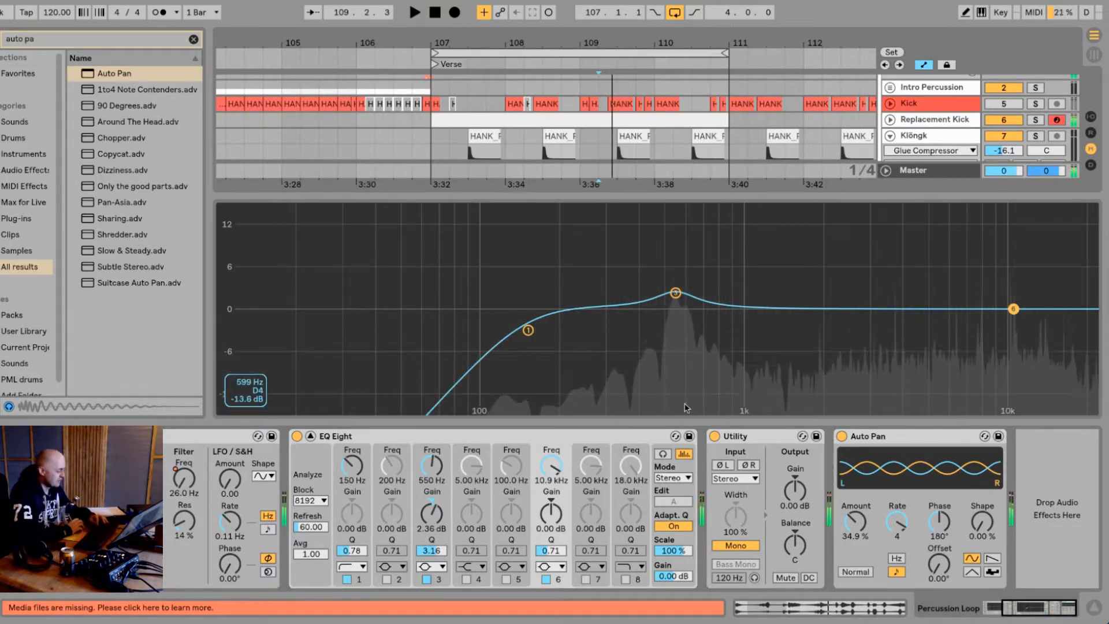
- Change EQ Eight band 6 to a notch filter, narrow it to Q 9.79, and audition it
{"action": "left_click", "coordinate": [554, 569]}
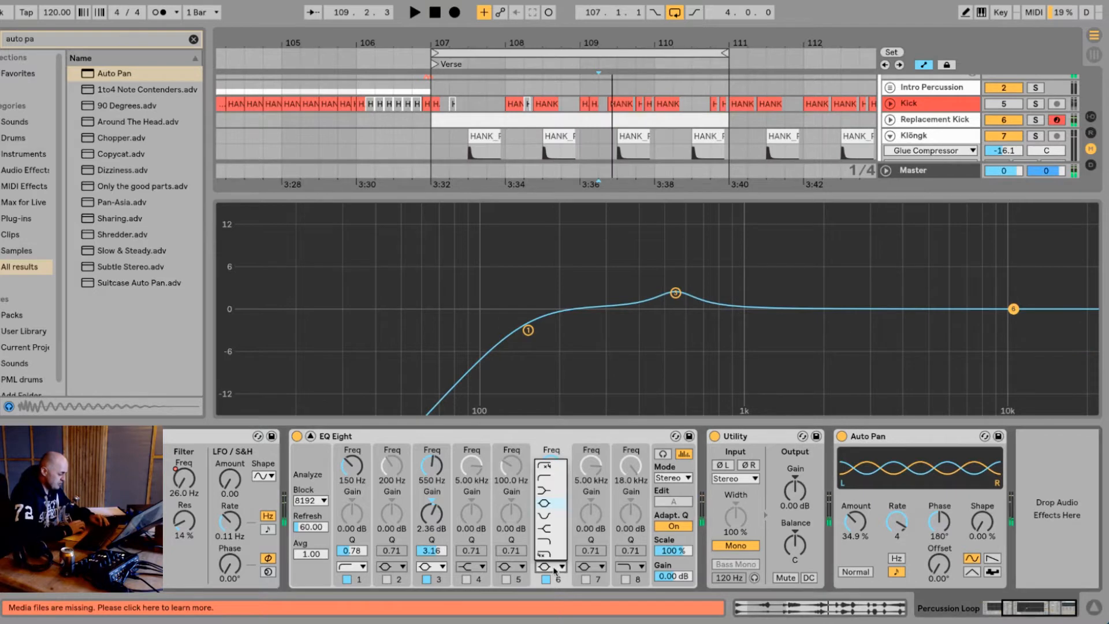
{"action": "left_click", "coordinate": [554, 520]}
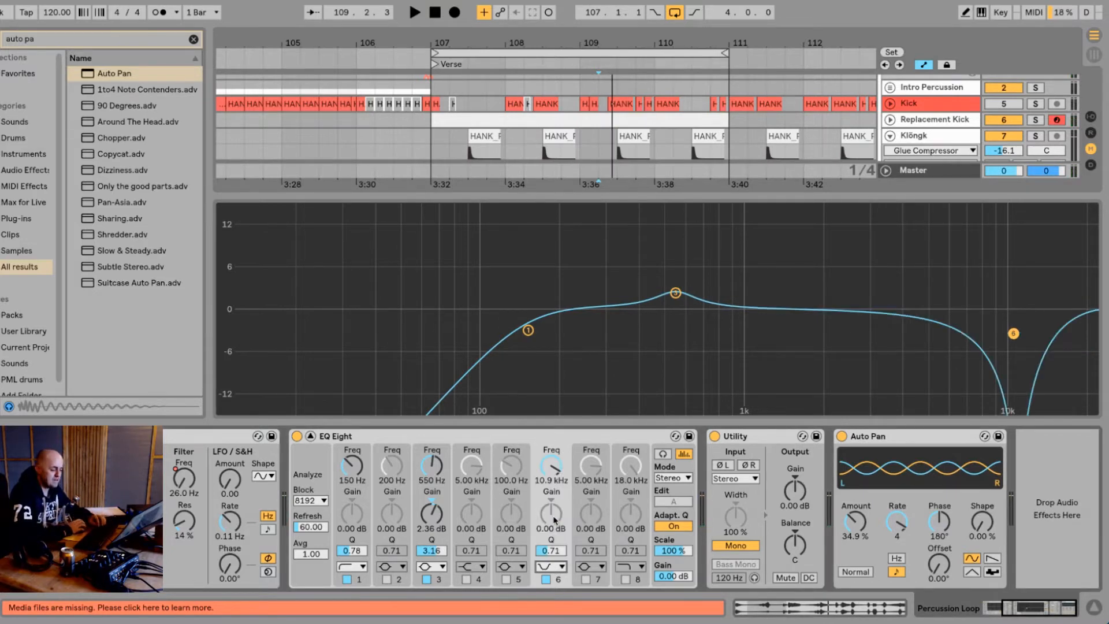
{"action": "left_click_drag", "start_coordinate": [555, 555], "coordinate": [555, 531]}
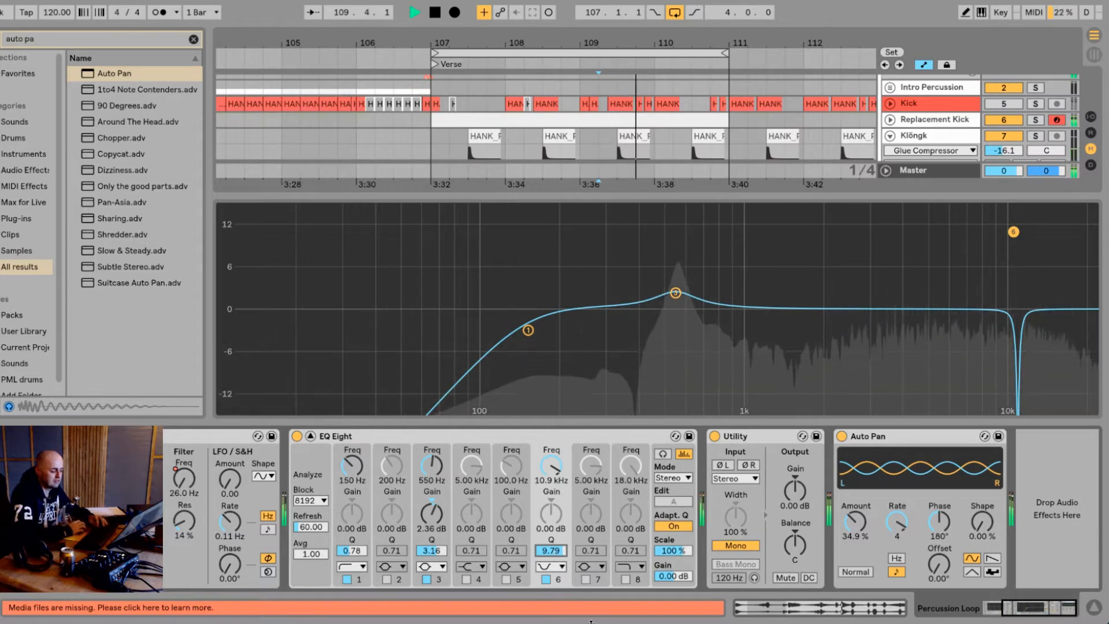
{"action": "key", "text": "space"}
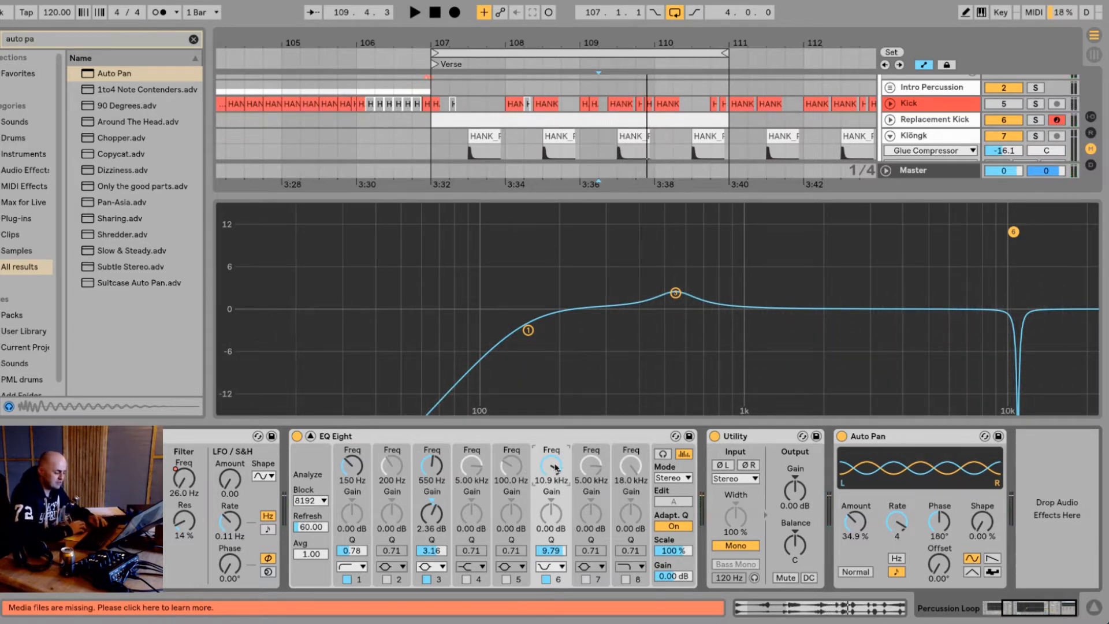
- Tune the band 6 notch by ear, trying 10.7 kHz and 10.4 kHz before settling on 11.0 kHz
{"action": "left_click_drag", "start_coordinate": [553, 466], "coordinate": [554, 463]}
{"action": "key", "text": "space"}
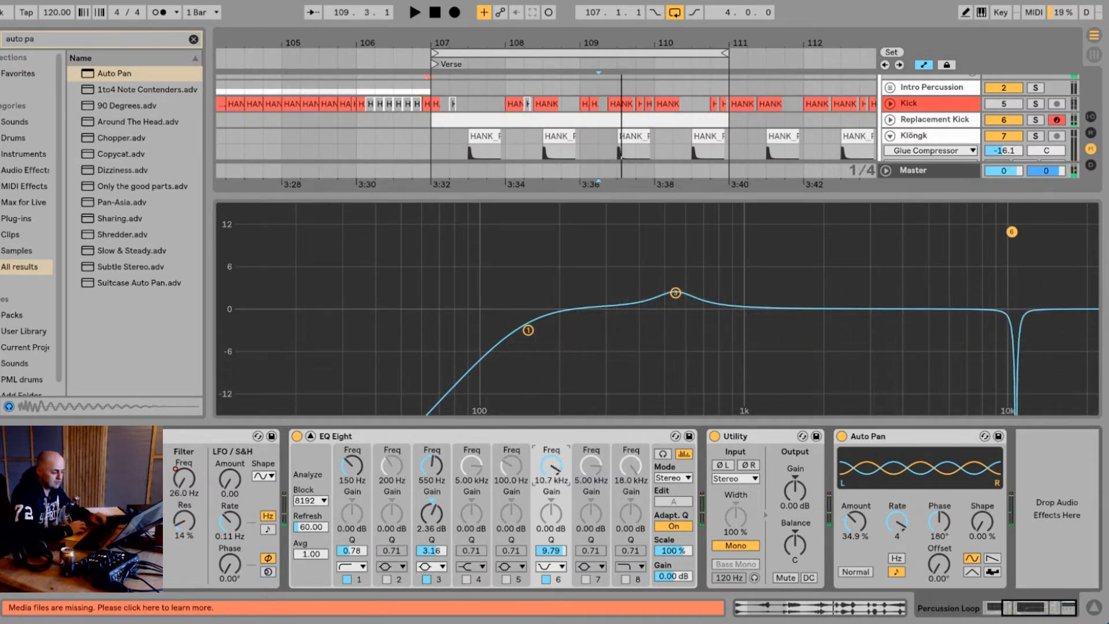
{"action": "left_click_drag", "start_coordinate": [551, 465], "coordinate": [551, 462]}
{"action": "key", "text": "space"}
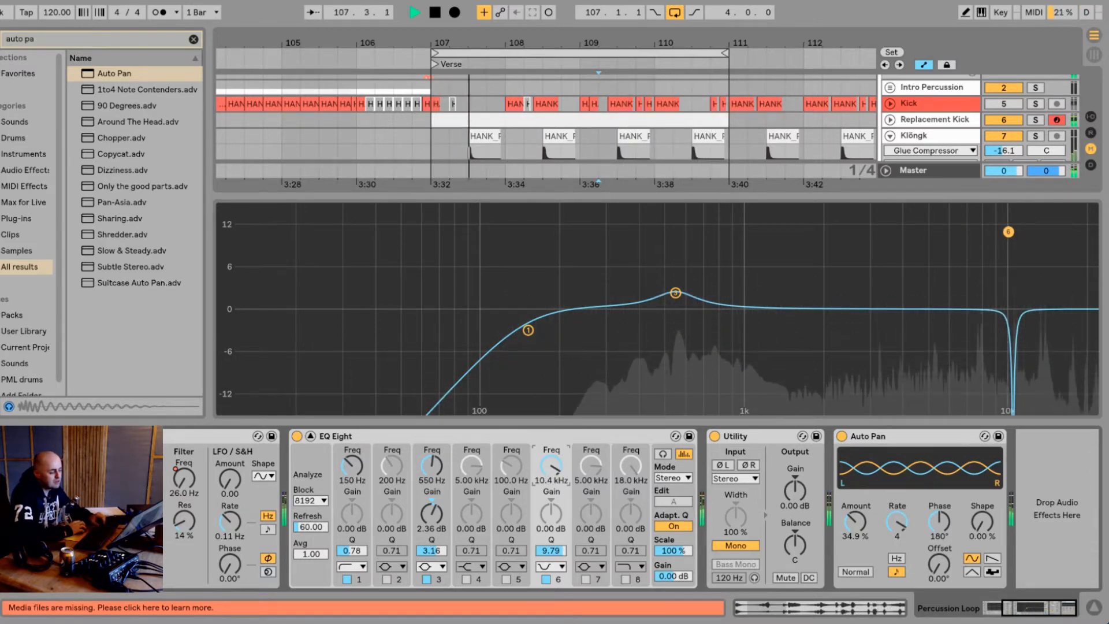
{"action": "left_click_drag", "start_coordinate": [552, 462], "coordinate": [551, 461]}
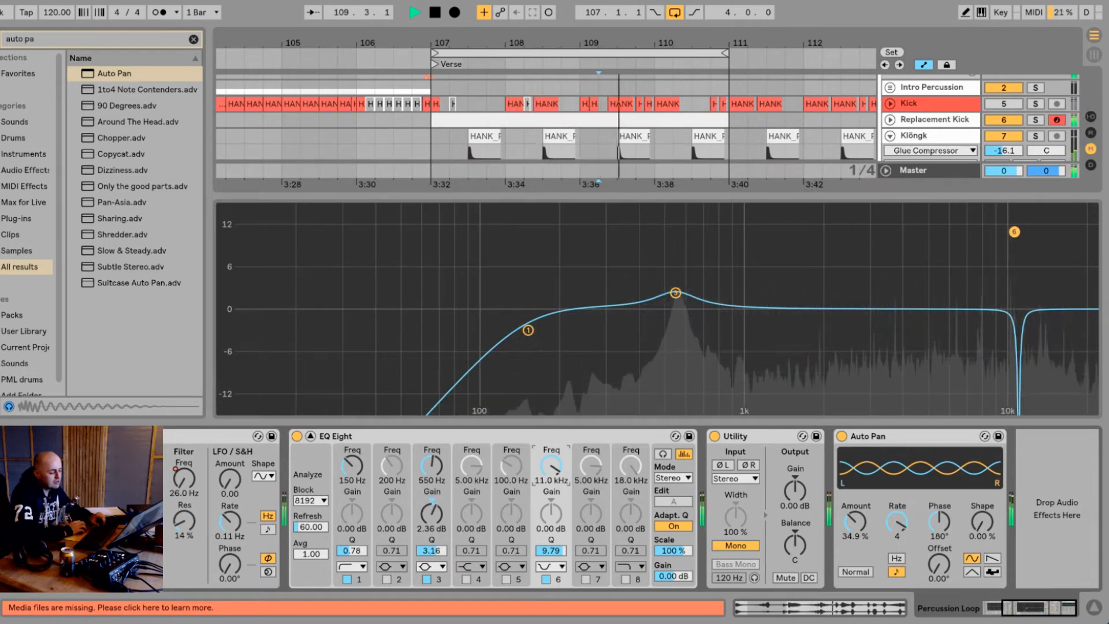
- Retune the EQ Eight band 6 notch by ear, trying 10.4 kHz before settling on 10.5 kHz
{"action": "left_click_drag", "start_coordinate": [552, 465], "coordinate": [551, 468]}
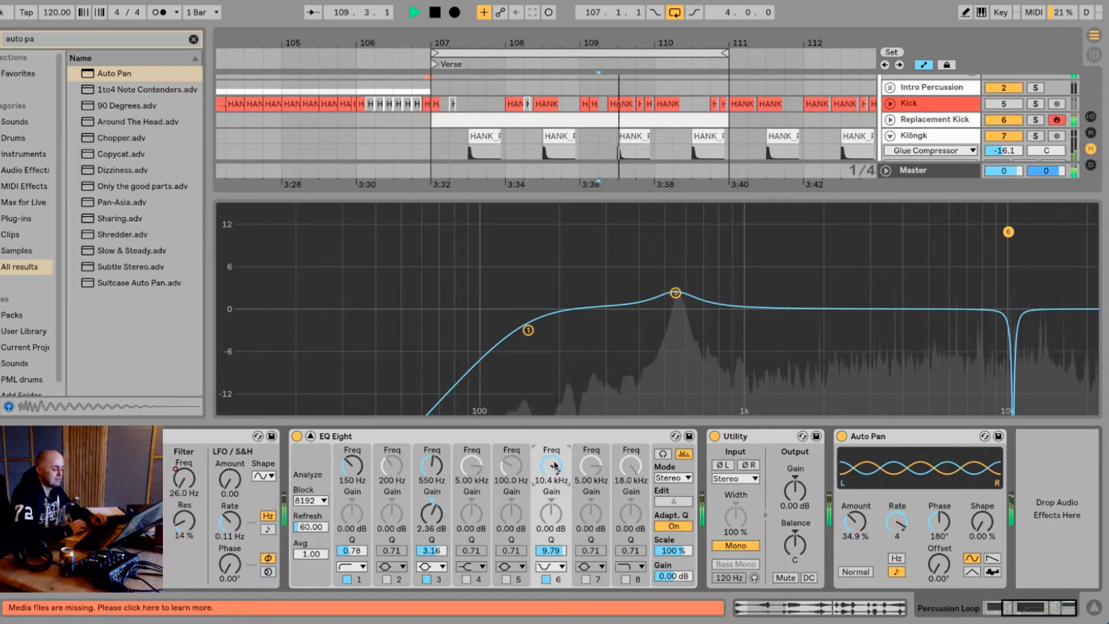
{"action": "left_click_drag", "start_coordinate": [555, 466], "coordinate": [555, 463]}
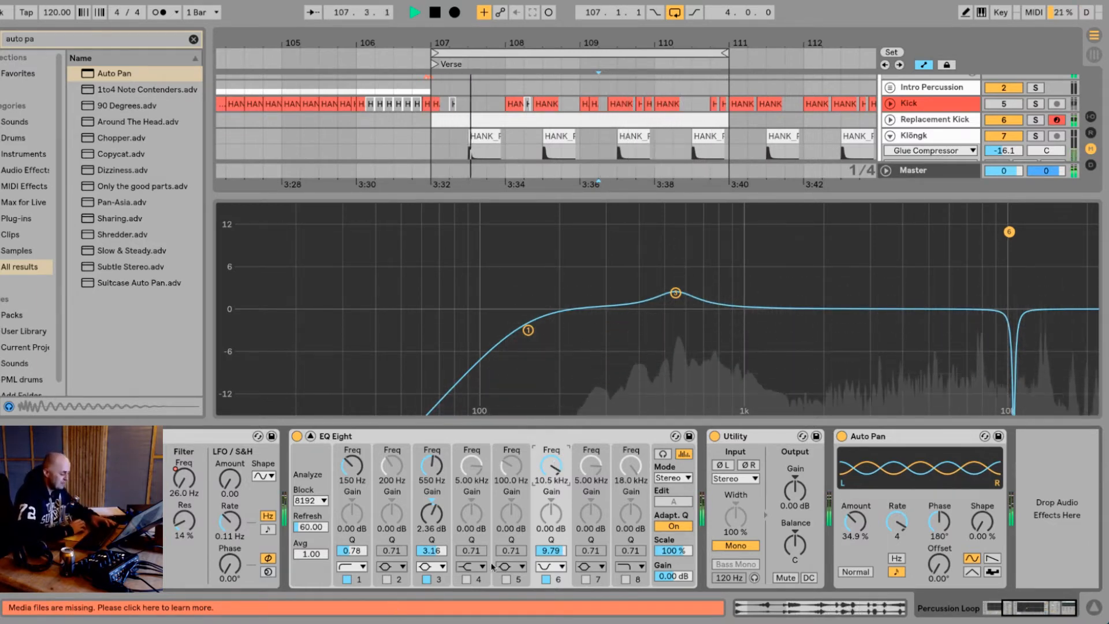
{"action": "key", "text": "space"}
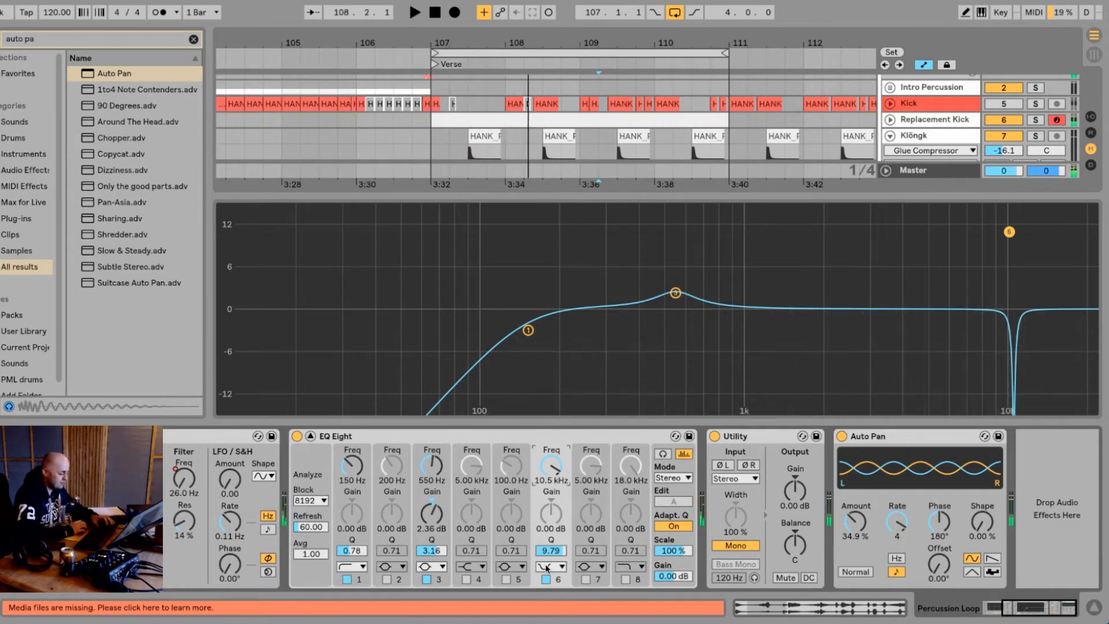
- Change EQ Eight band 6 to a bell filter, set its gain to -8.00 dB, and audition it
{"action": "left_click", "coordinate": [548, 568]}
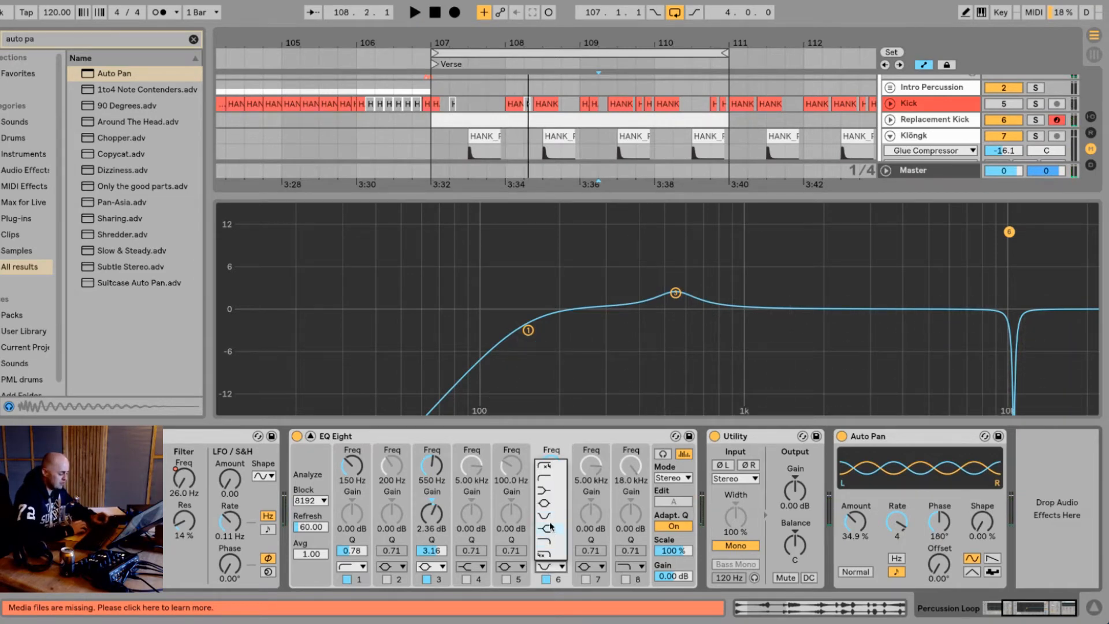
{"action": "left_click", "coordinate": [550, 501]}
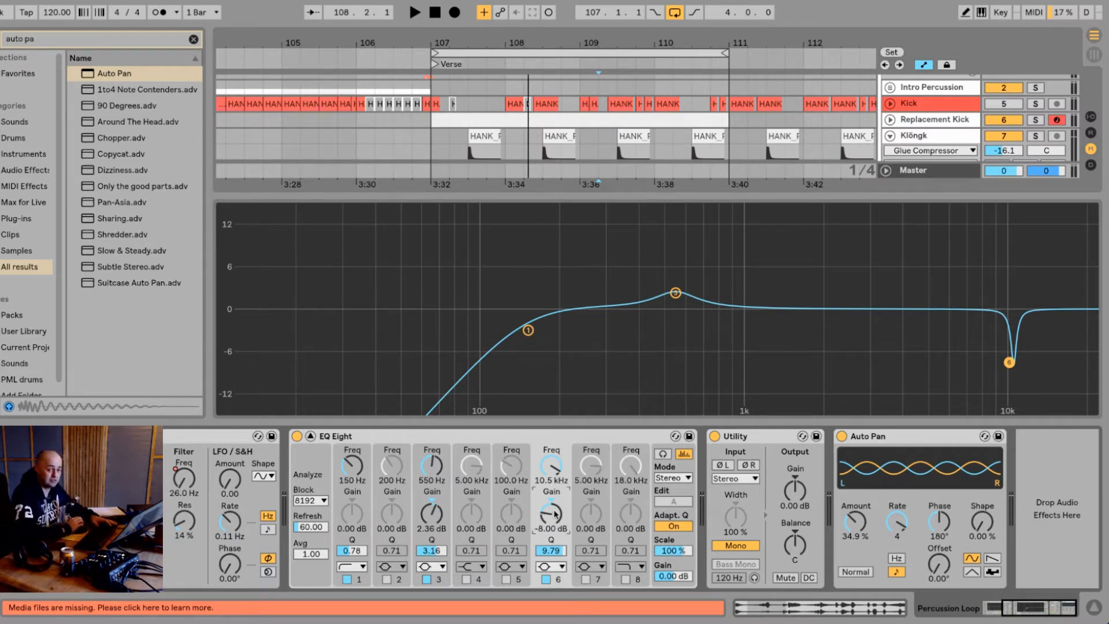
{"action": "key", "text": "space"}
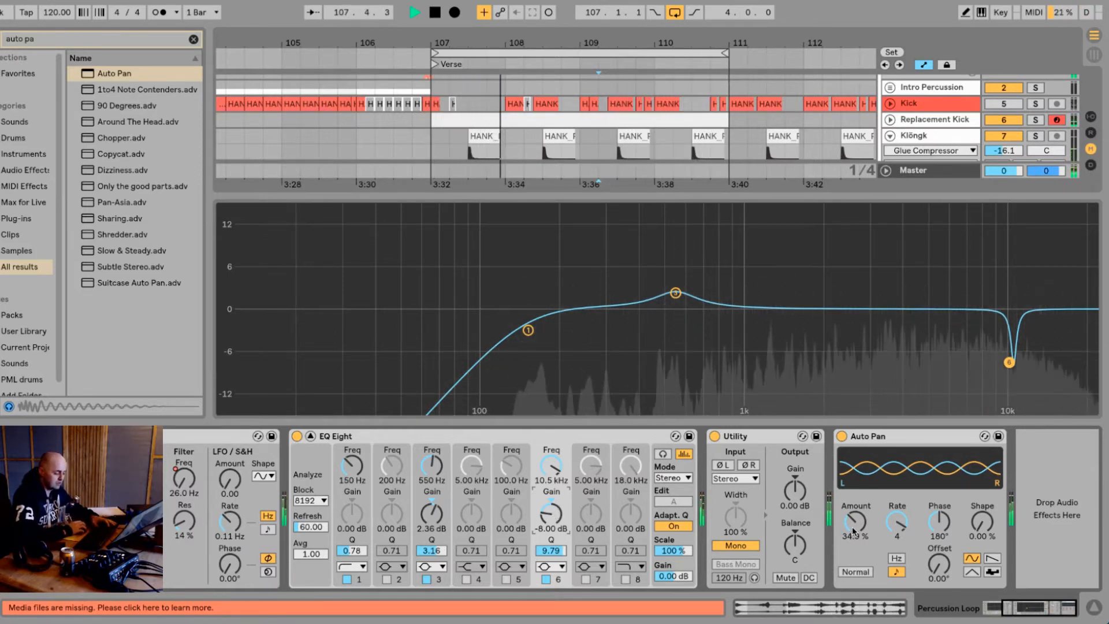
- Set the Auto Pan amount to 28.6% by ear and restore the compact EQ Eight display with a taller arrangement
{"action": "left_click_drag", "start_coordinate": [856, 522], "coordinate": [855, 528]}
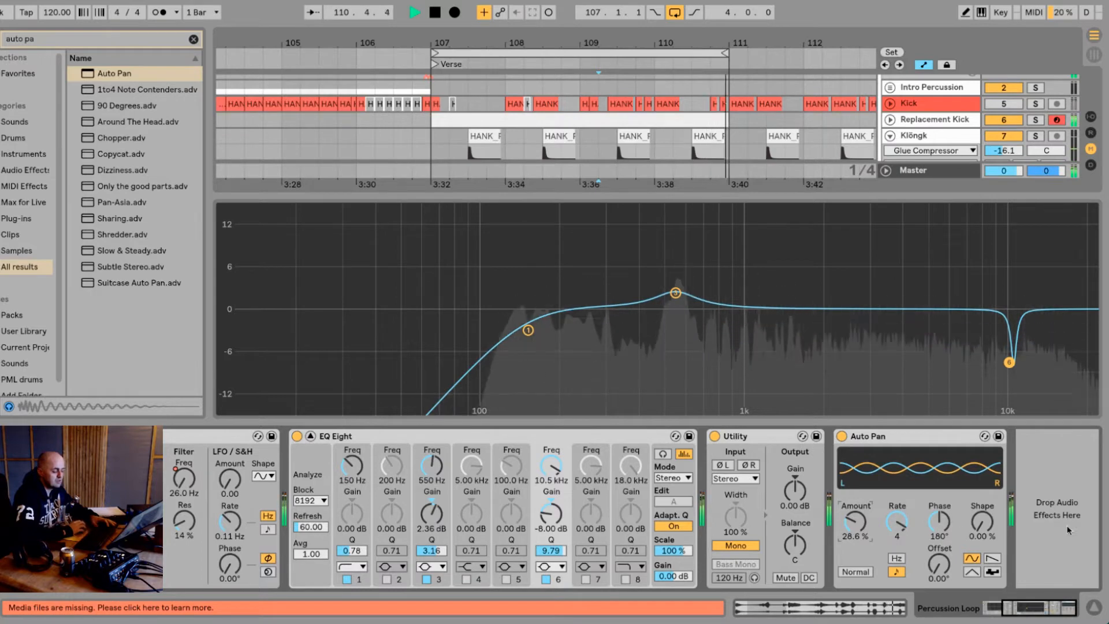
{"action": "key", "text": "space"}
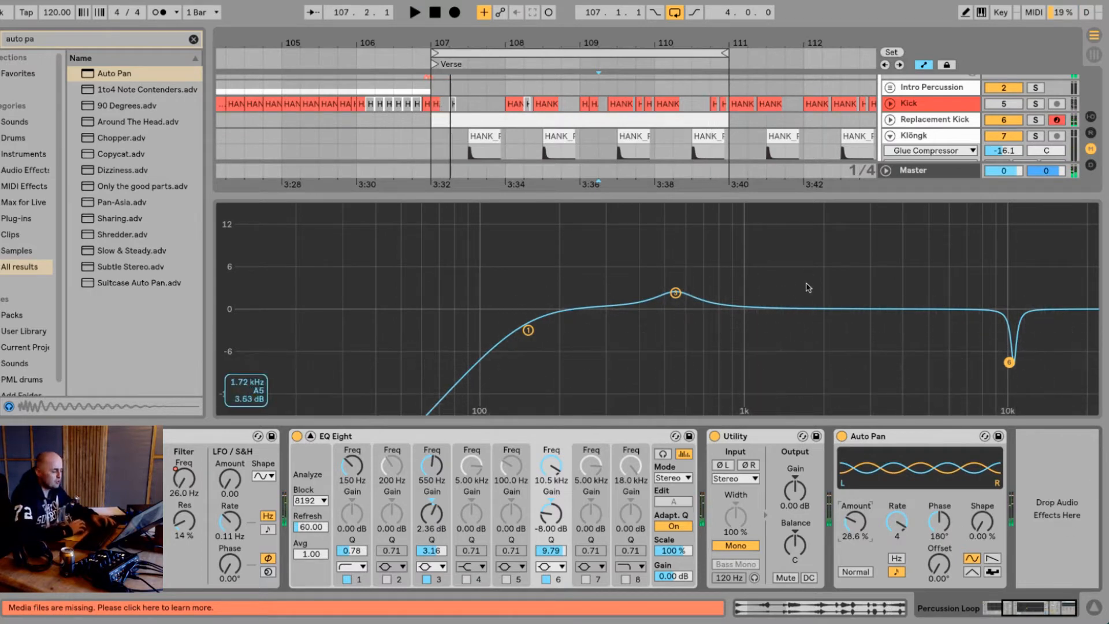
{"action": "key", "text": "space"}
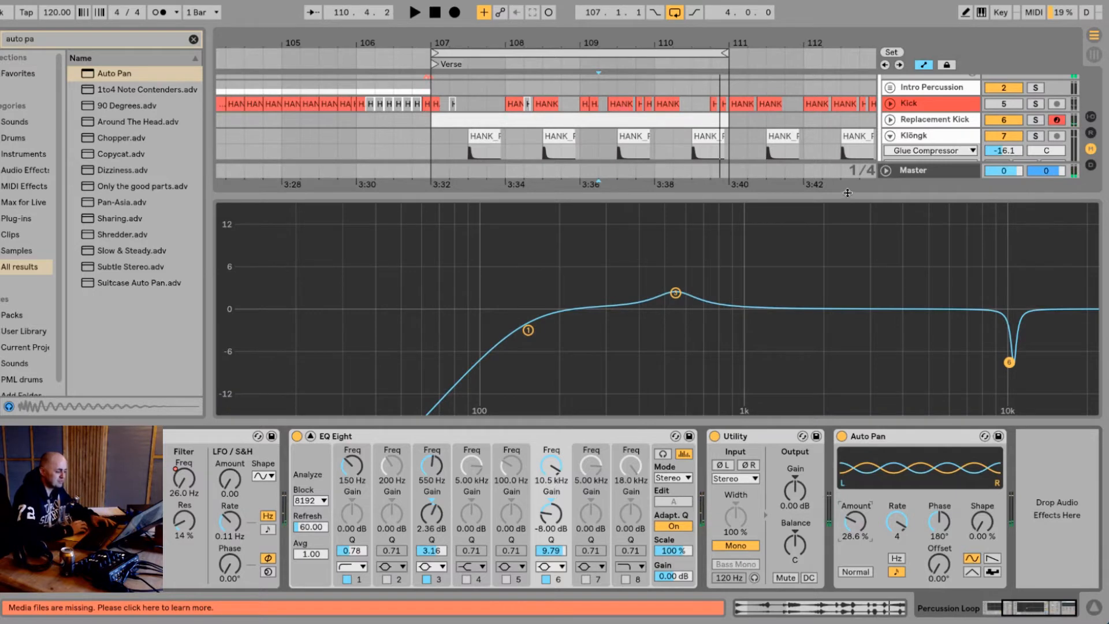
{"action": "left_click_drag", "start_coordinate": [848, 192], "coordinate": [828, 368]}
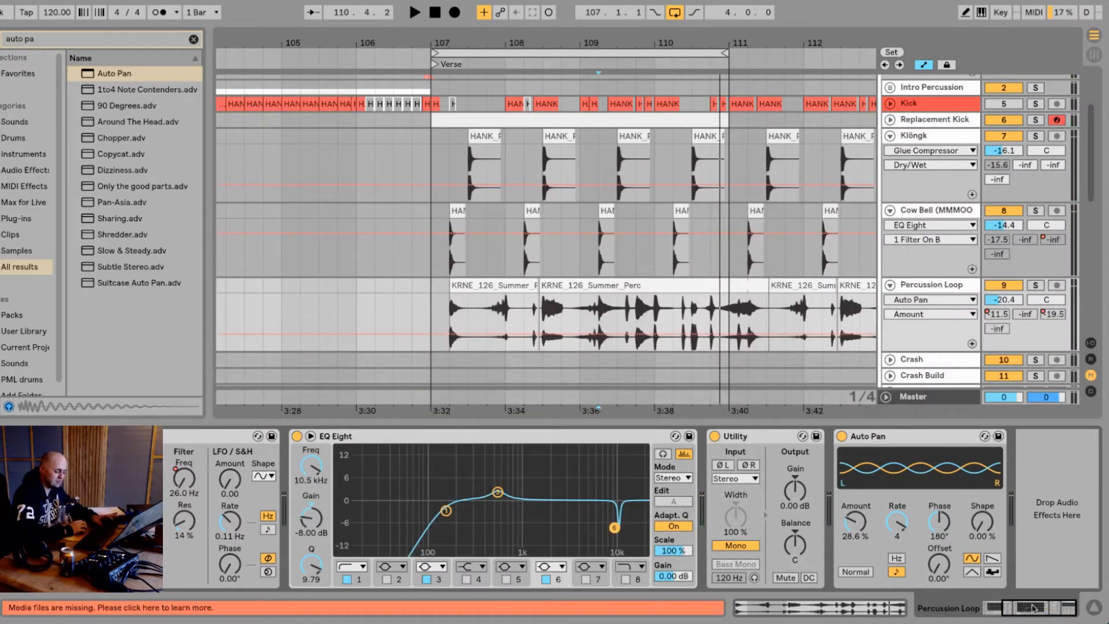
- Search the browser for chorus and add the Chorus effect after Auto Pan on the Percussion Loop track
{"action": "left_click", "coordinate": [101, 40]}
{"action": "key", "text": "BackSpace"}
{"action": "key", "text": "BackSpace"}
{"action": "key", "text": "BackSpace"}
{"action": "key", "text": "BackSpace"}
{"action": "key", "text": "BackSpace"}
{"action": "key", "text": "BackSpace"}
{"action": "key", "text": "BackSpace"}
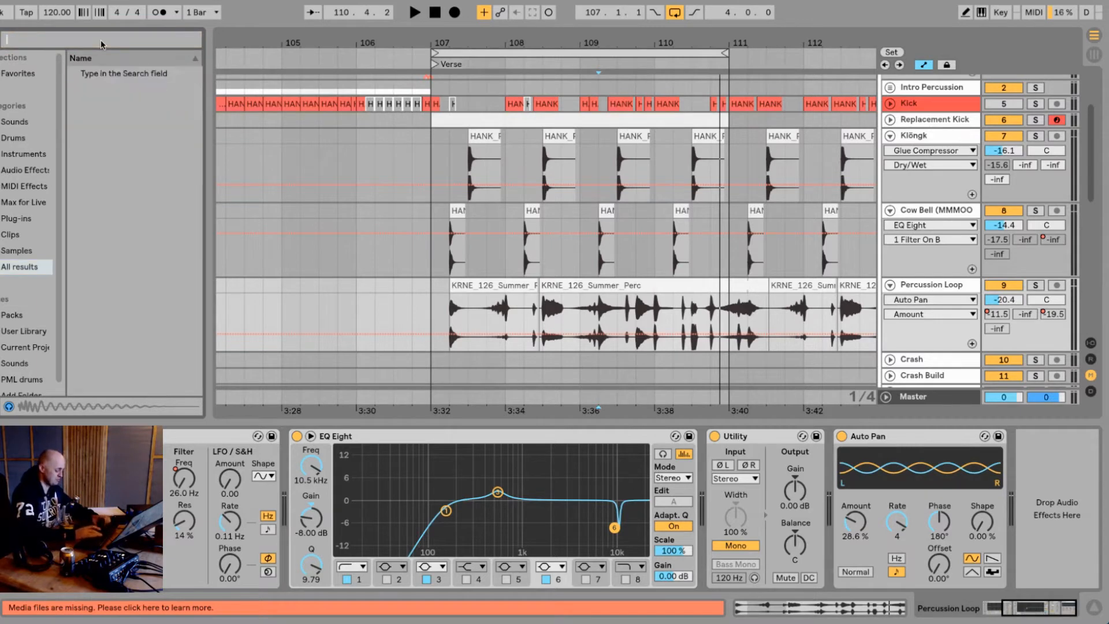
{"action": "type", "text": "chorus"}
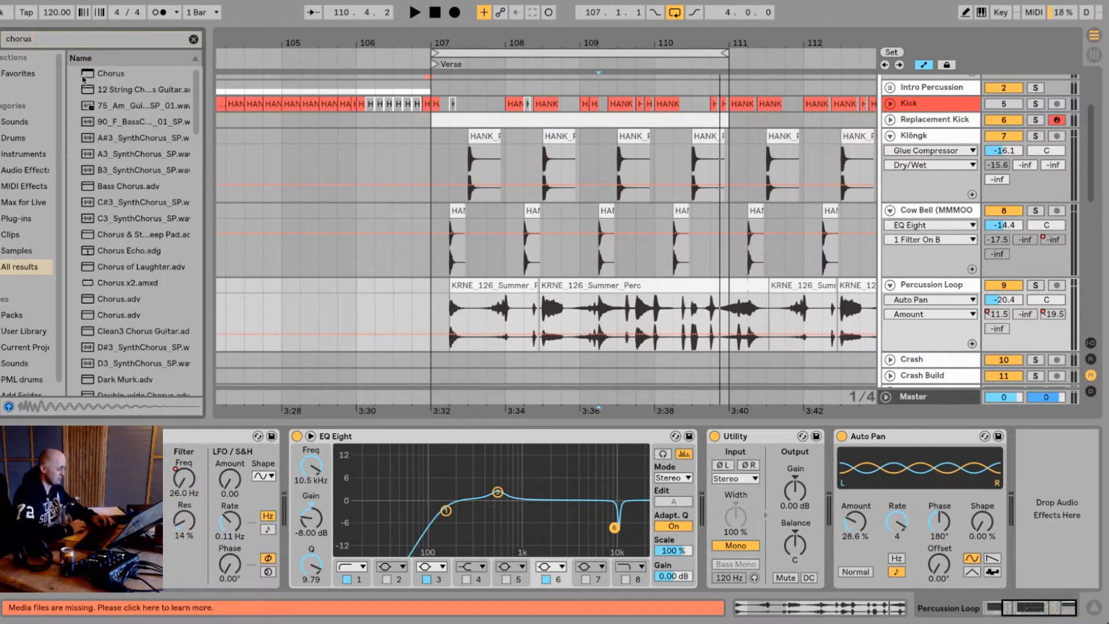
{"action": "mouse_move", "coordinate": [84, 78]}
{"action": "left_mouse_down"}
{"action": "mouse_move", "coordinate": [924, 497]}
{"action": "mouse_move", "coordinate": [1016, 491]}
{"action": "left_mouse_up"}
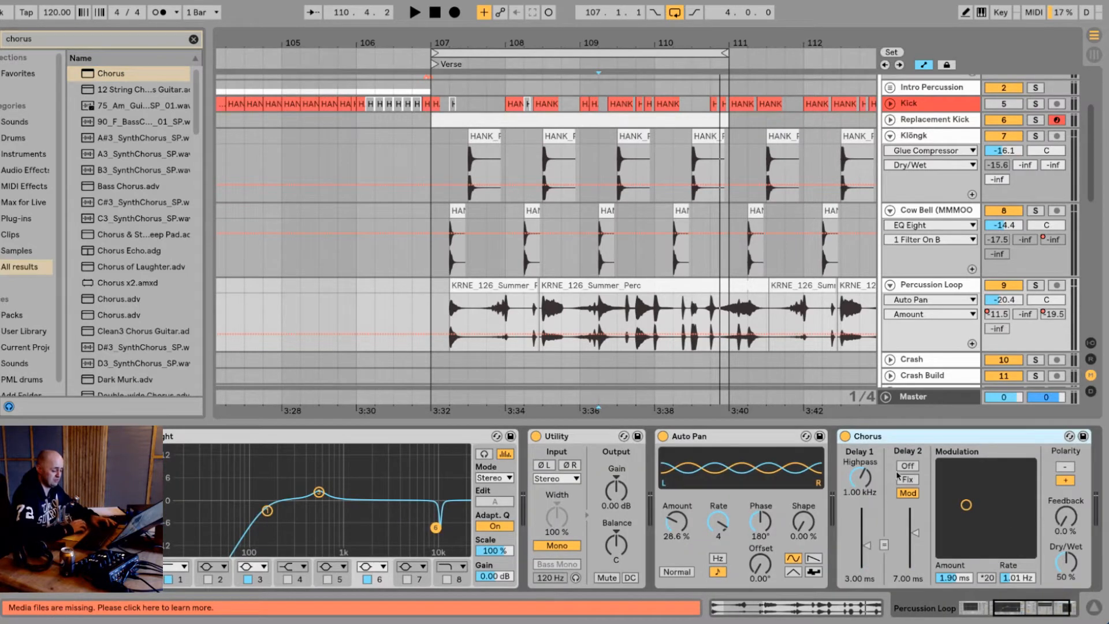
- Compare the playing Percussion Loop with Chorus bypassed and enabled, briefly viewing the Master track's devices
{"action": "left_click", "coordinate": [845, 437]}
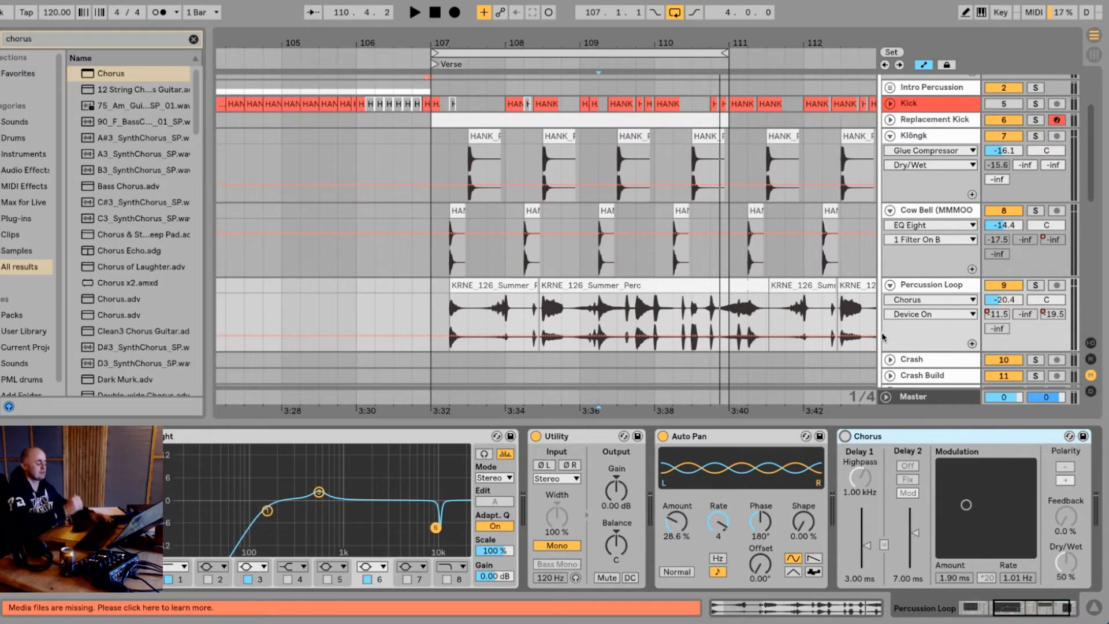
{"action": "key", "text": "space"}
{"action": "left_click", "coordinate": [913, 396]}
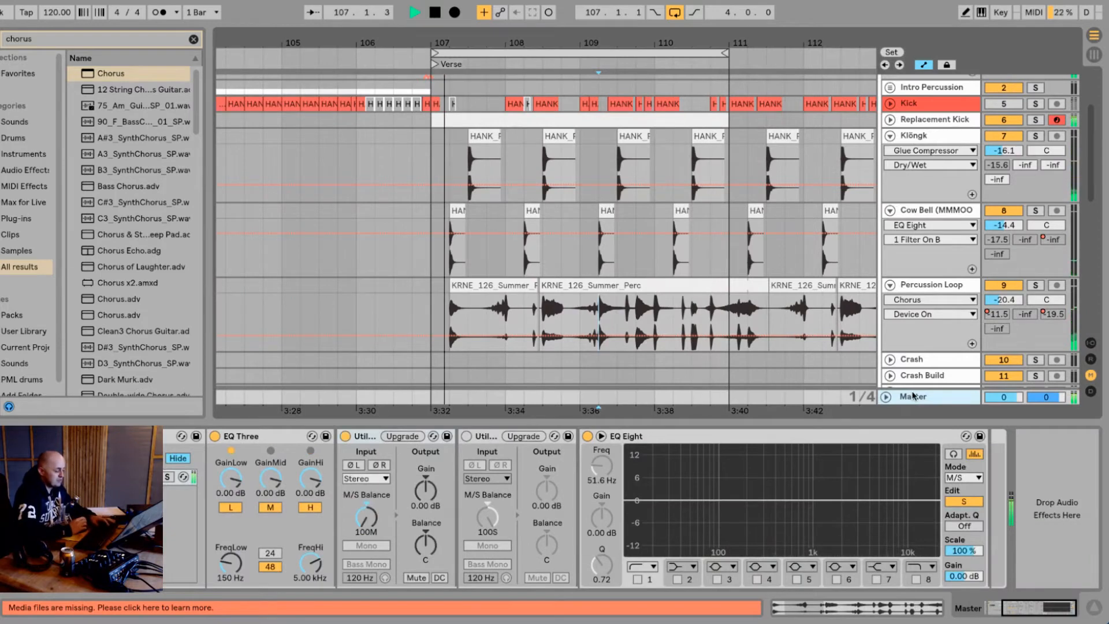
{"action": "left_click", "coordinate": [921, 283]}
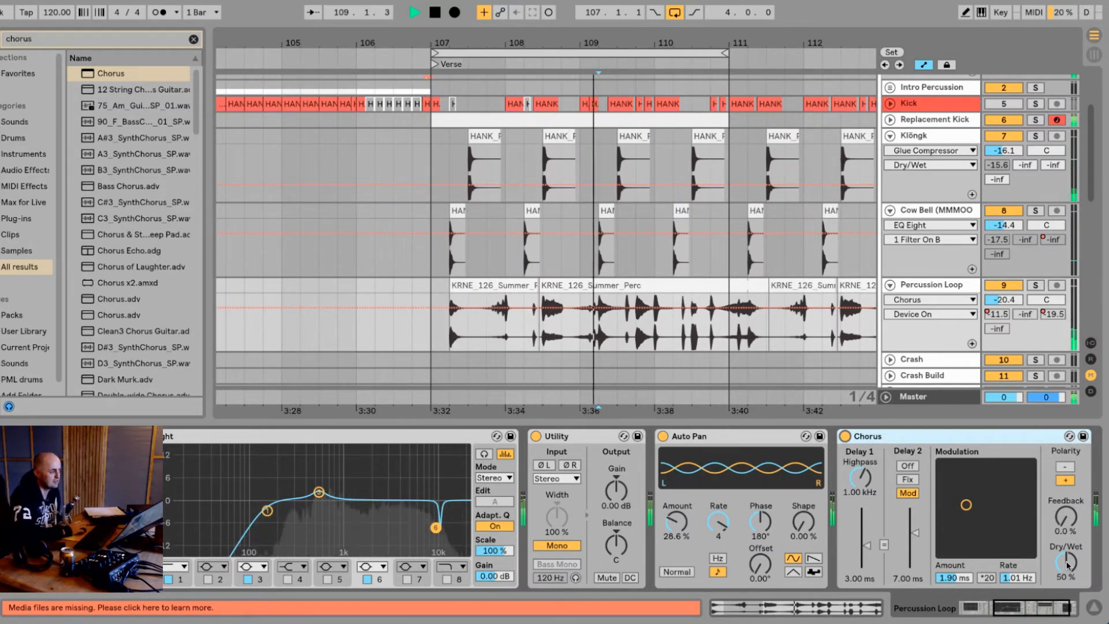
- Set the Chorus dry/wet mix to 21% by ear, trying 23% first, and audition the Percussion Loop
{"action": "left_click_drag", "start_coordinate": [1067, 565], "coordinate": [1068, 595]}
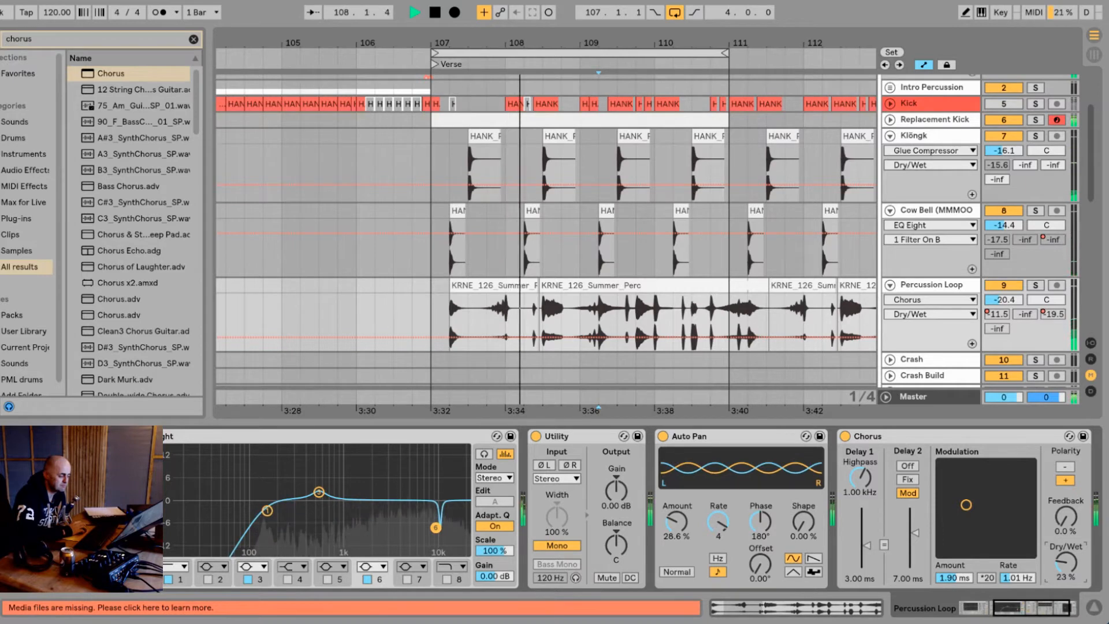
{"action": "left_click_drag", "start_coordinate": [1067, 562], "coordinate": [1066, 565]}
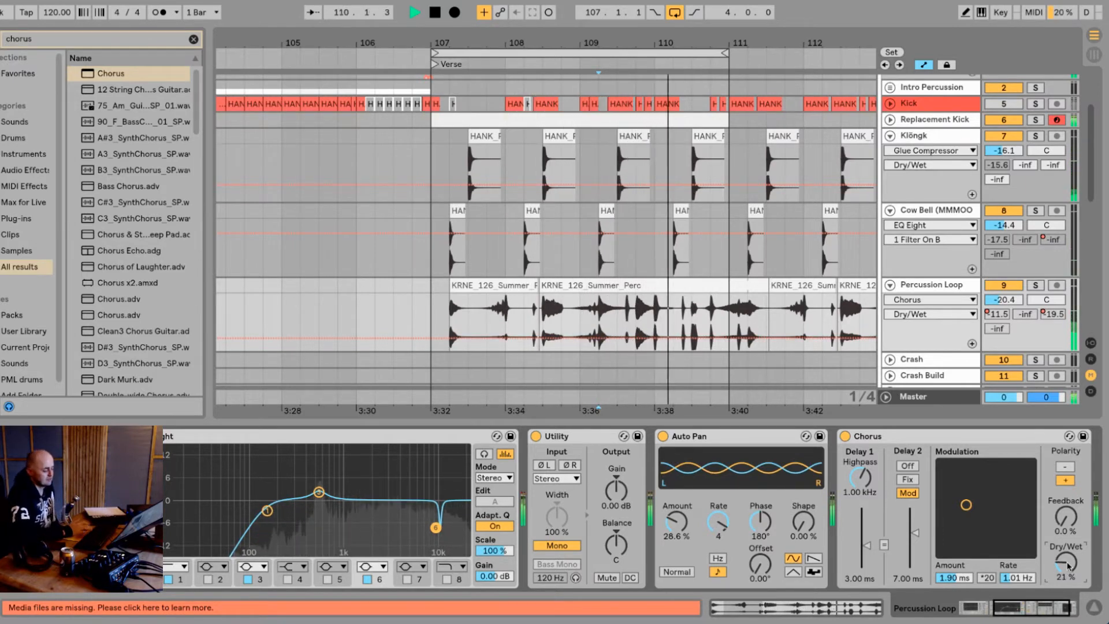
{"action": "key", "text": "space"}
{"action": "left_click", "coordinate": [922, 285]}
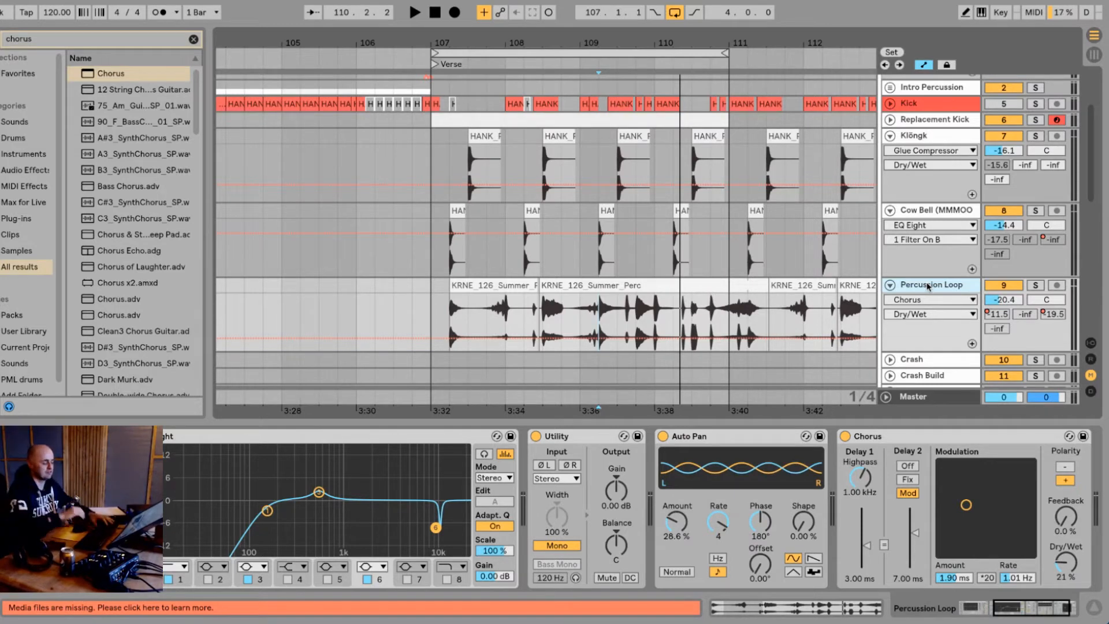
{"action": "key", "text": "space"}
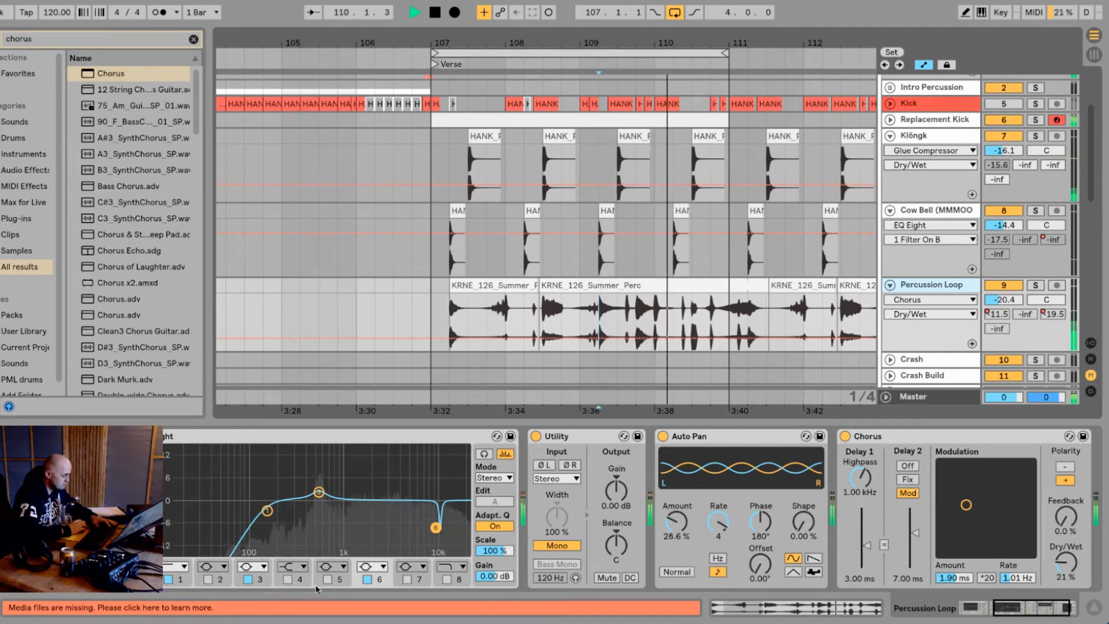
{"action": "key", "text": "space"}
- Widen the EQ Eight band 6 cut to Q 5.45 and audition it
{"action": "left_click", "coordinate": [305, 439]}
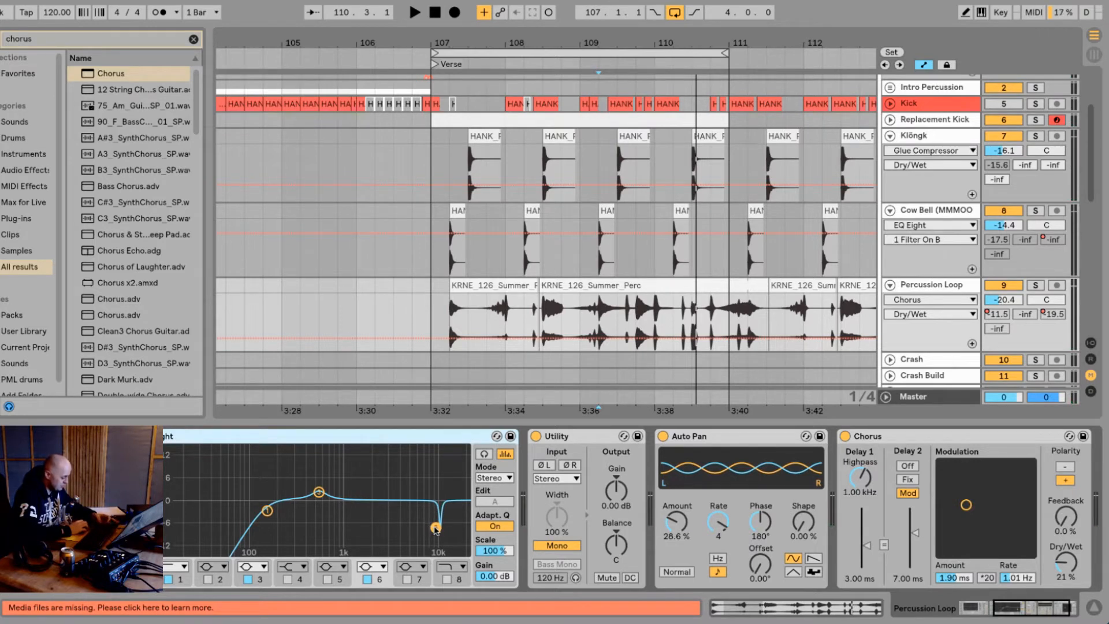
{"action": "left_click_drag", "start_coordinate": [435, 529], "coordinate": [436, 531]}
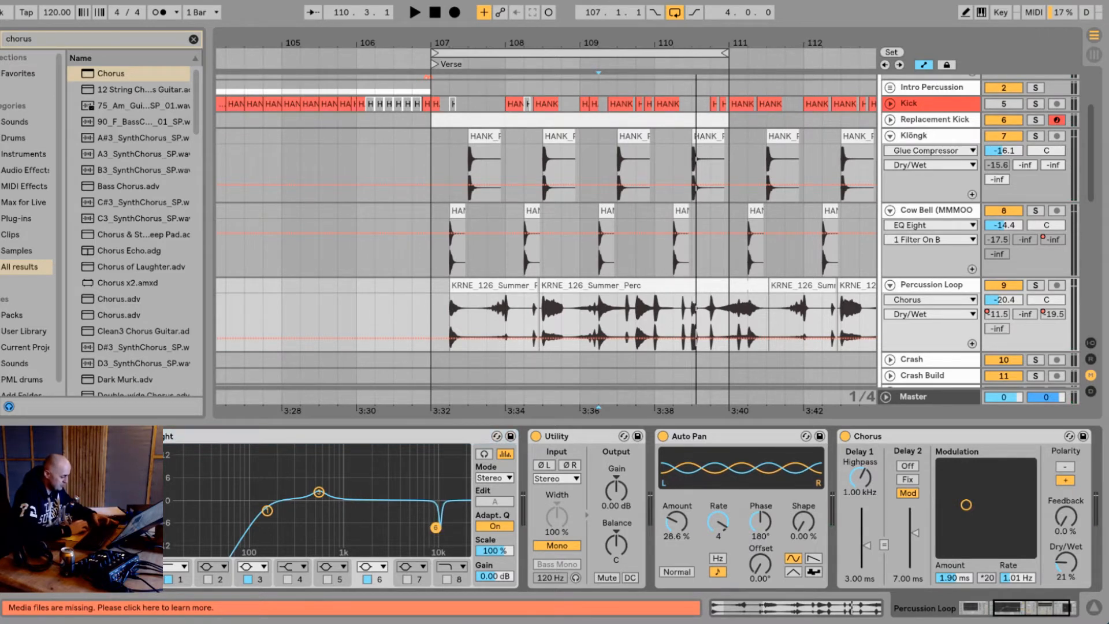
{"action": "key", "text": "space"}
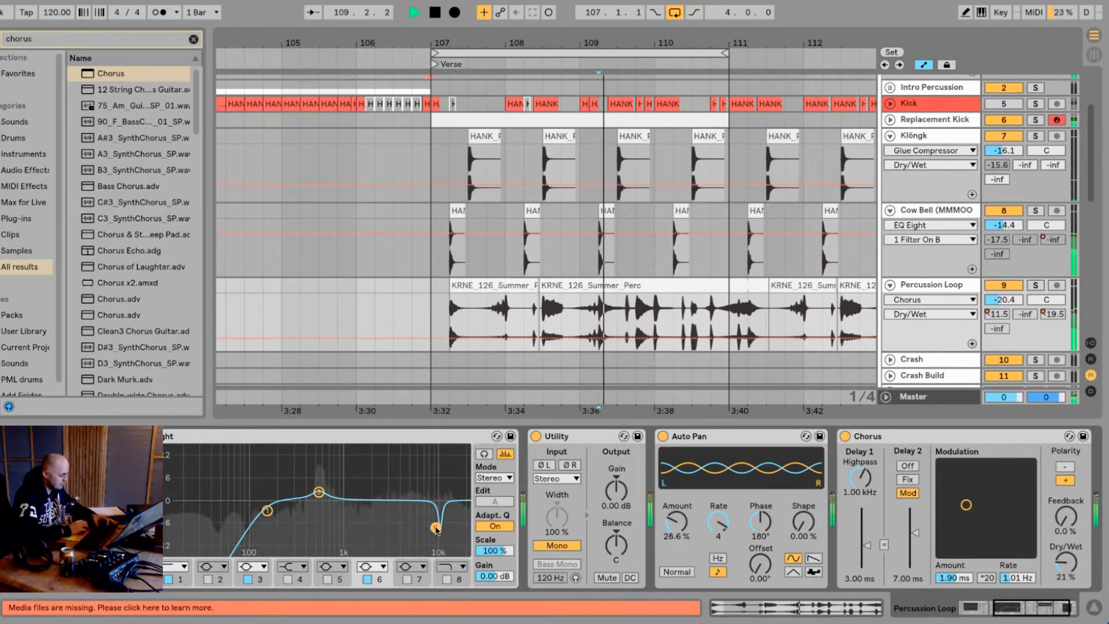
{"action": "key", "text": "space"}
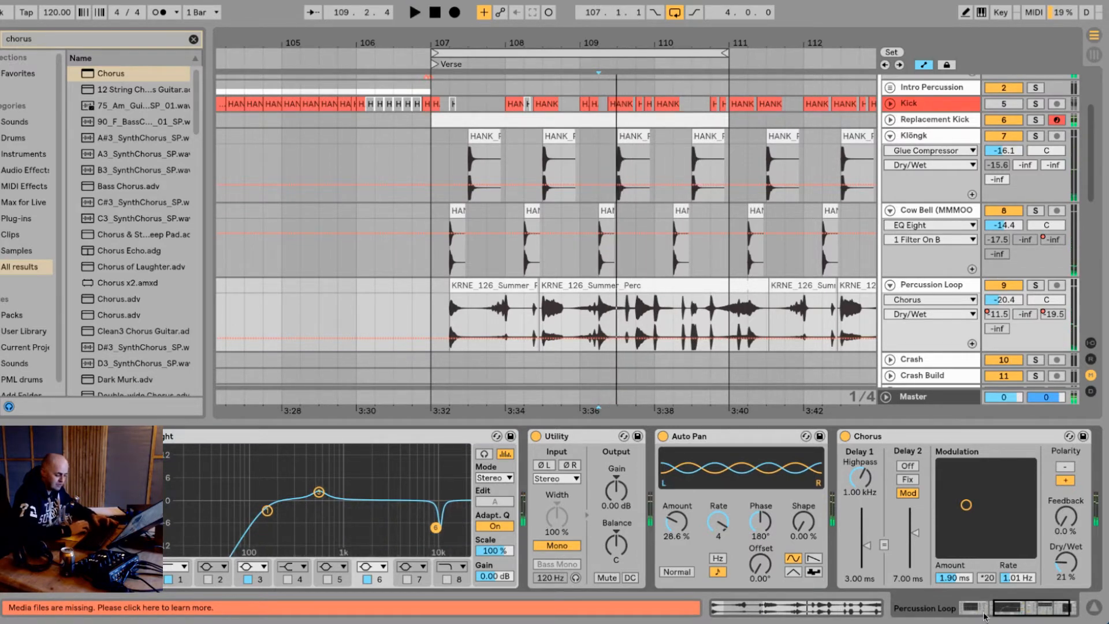
- Lower the frequency of EQ Eight band 6 to 10.1 kHz while playing the loop
{"action": "left_click_drag", "start_coordinate": [1013, 607], "coordinate": [995, 607]}
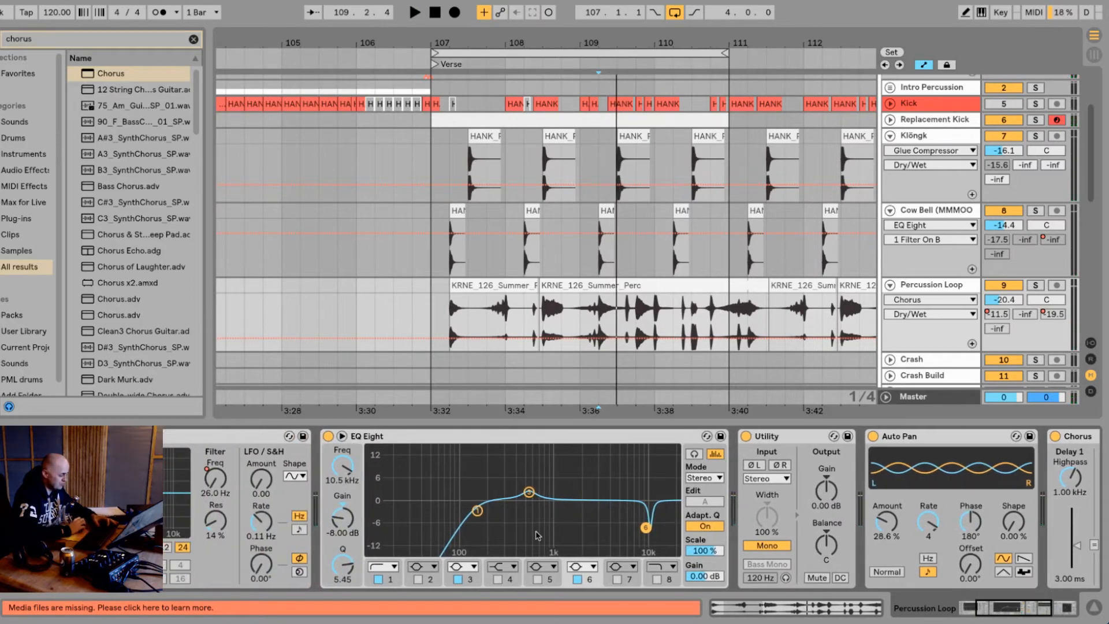
{"action": "left_click", "coordinate": [344, 468]}
{"action": "key", "text": "space"}
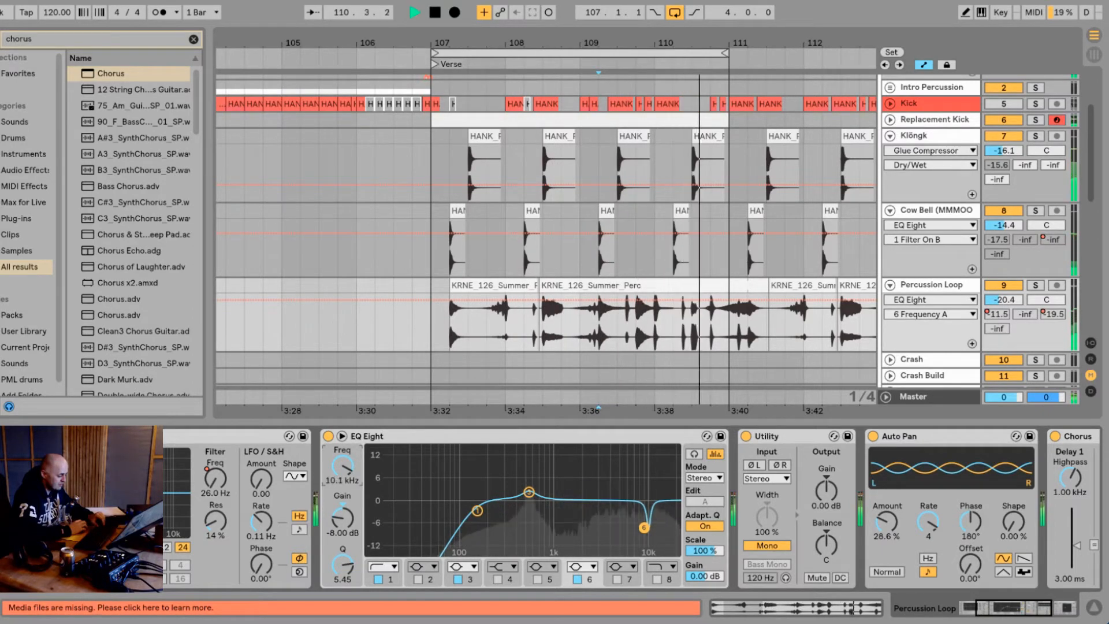
{"action": "key", "text": "space"}
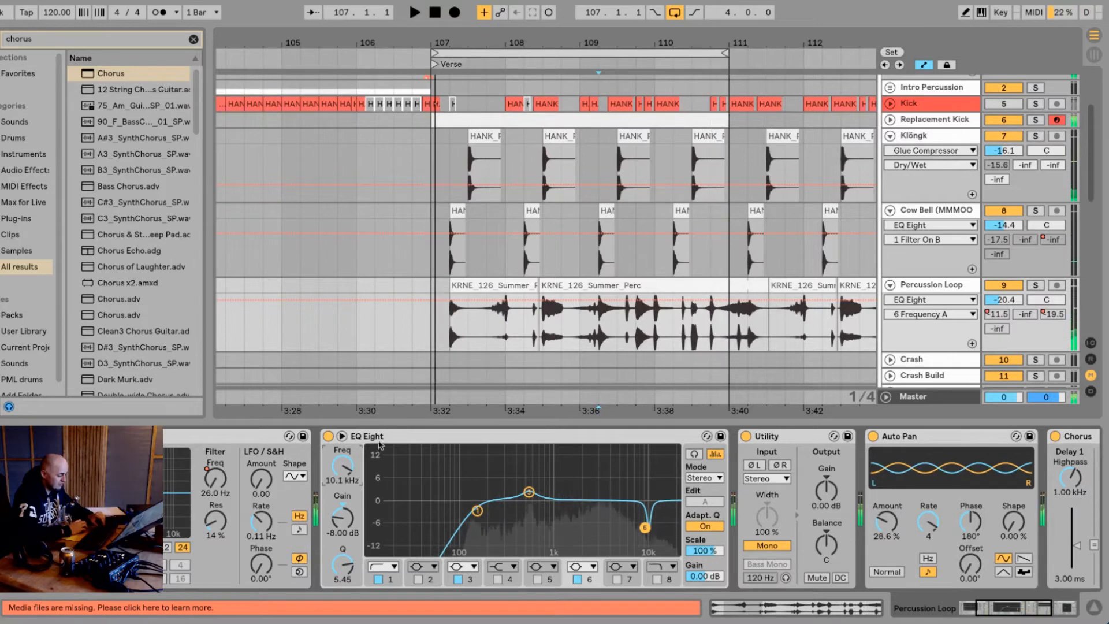
- Select the 109.1.1 to 109.2.1 range in the percussion clip and replay the verse to check the band 6 cut
{"action": "double_click", "coordinate": [582, 321]}
{"action": "key", "text": "space"}
{"action": "key", "text": "ctrl+z"}
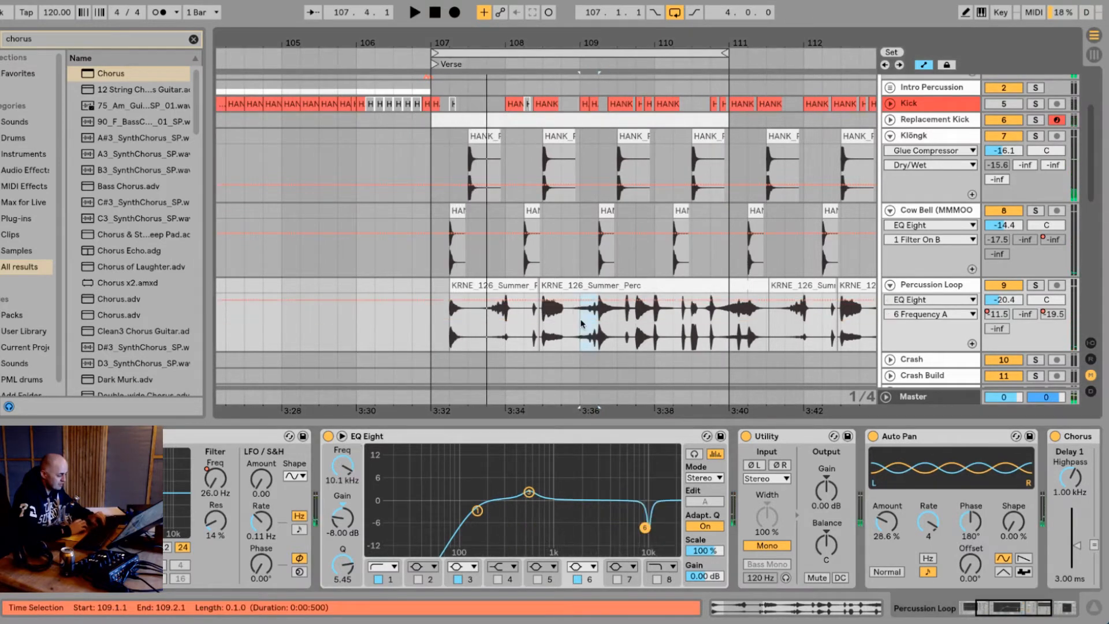
{"action": "key", "text": "space"}
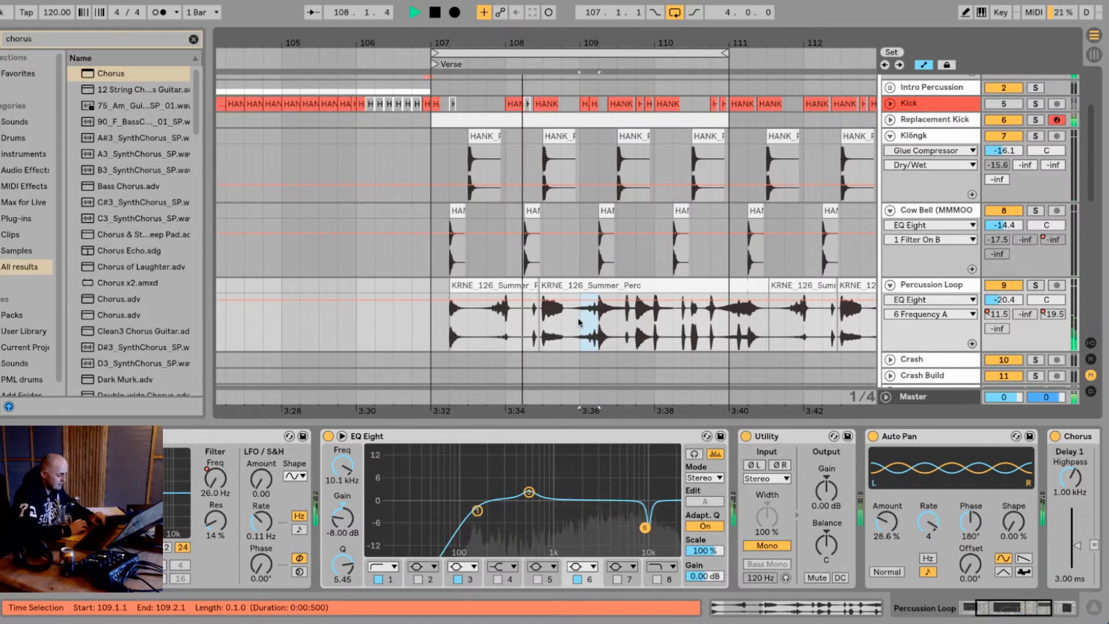
{"action": "left_click", "coordinate": [350, 473]}
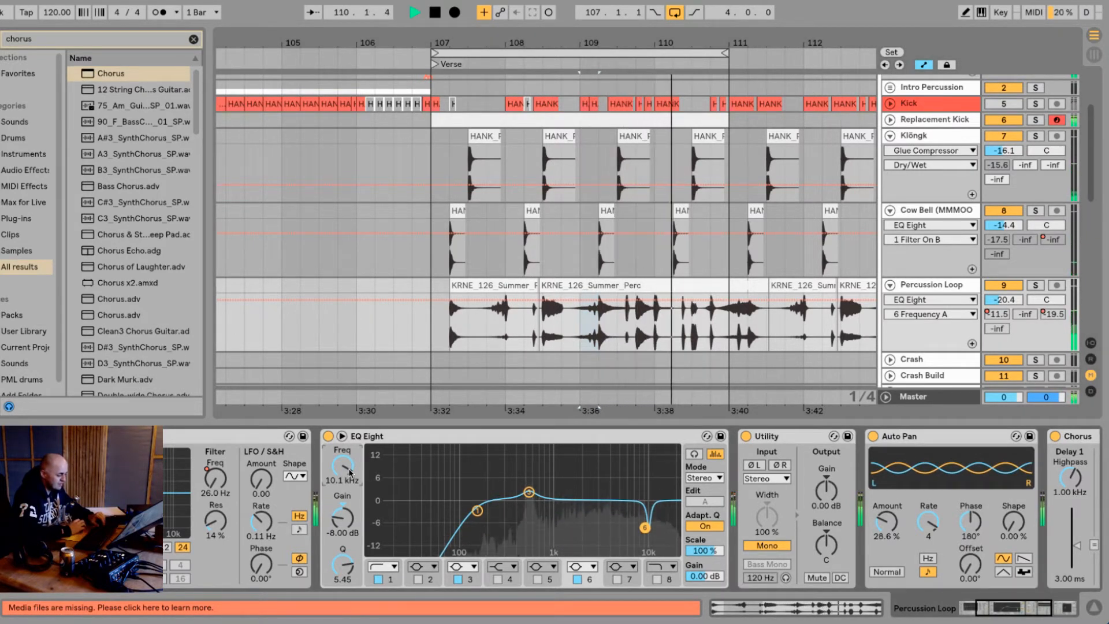
{"action": "key", "text": "space"}
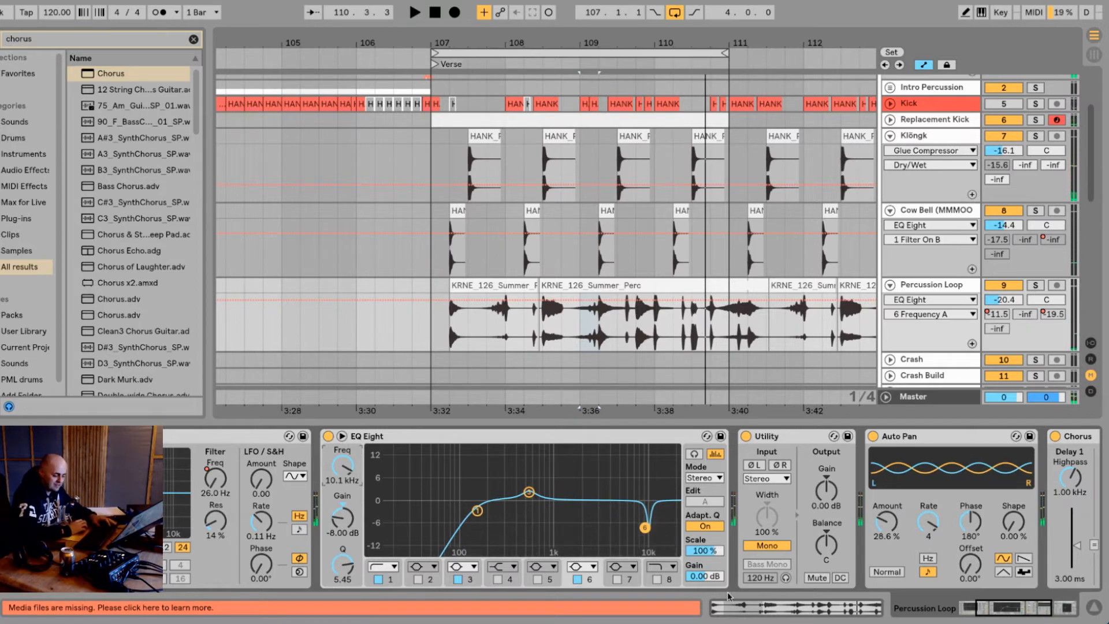
- Search the browser for reverb and add the Reverb device after Chorus on the Percussion Loop track
{"action": "left_click_drag", "start_coordinate": [1015, 619], "coordinate": [1070, 612]}
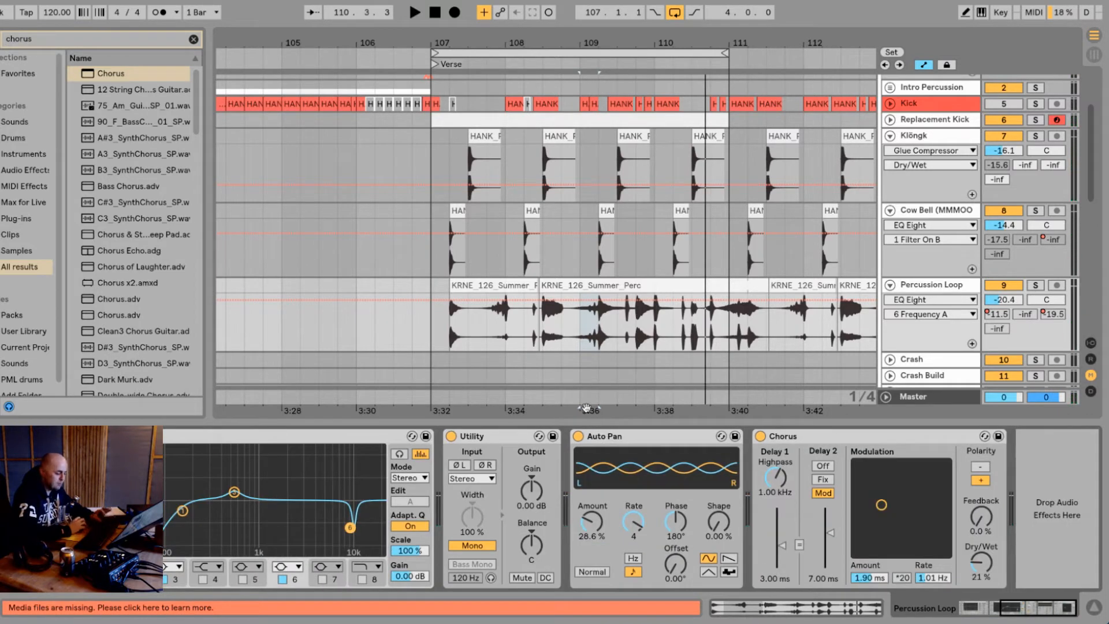
{"action": "left_click", "coordinate": [35, 43]}
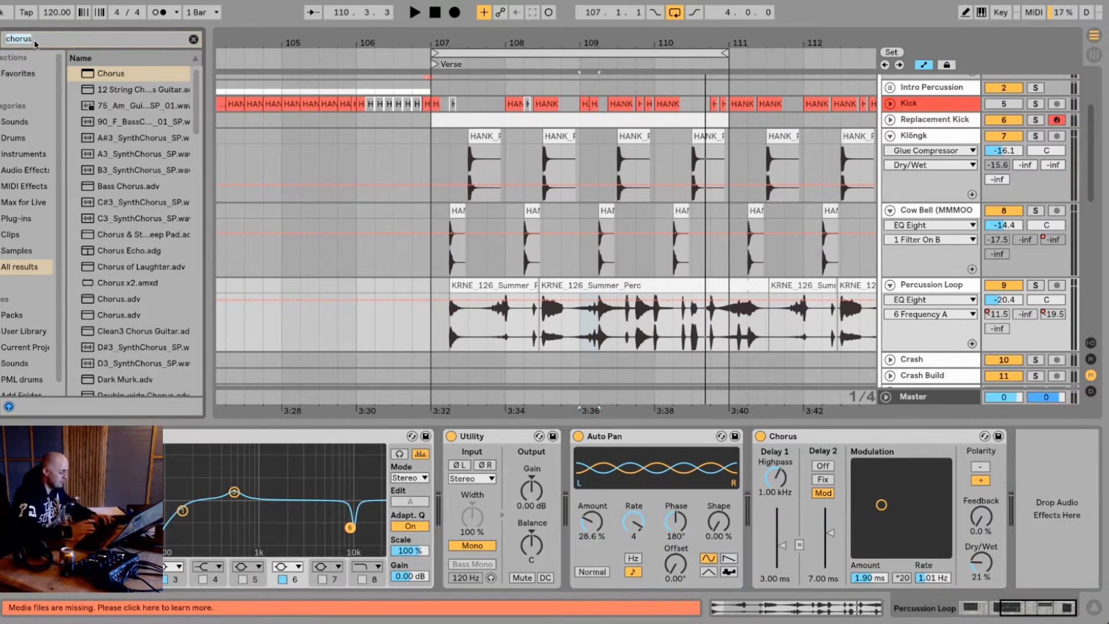
{"action": "type", "text": "reverb"}
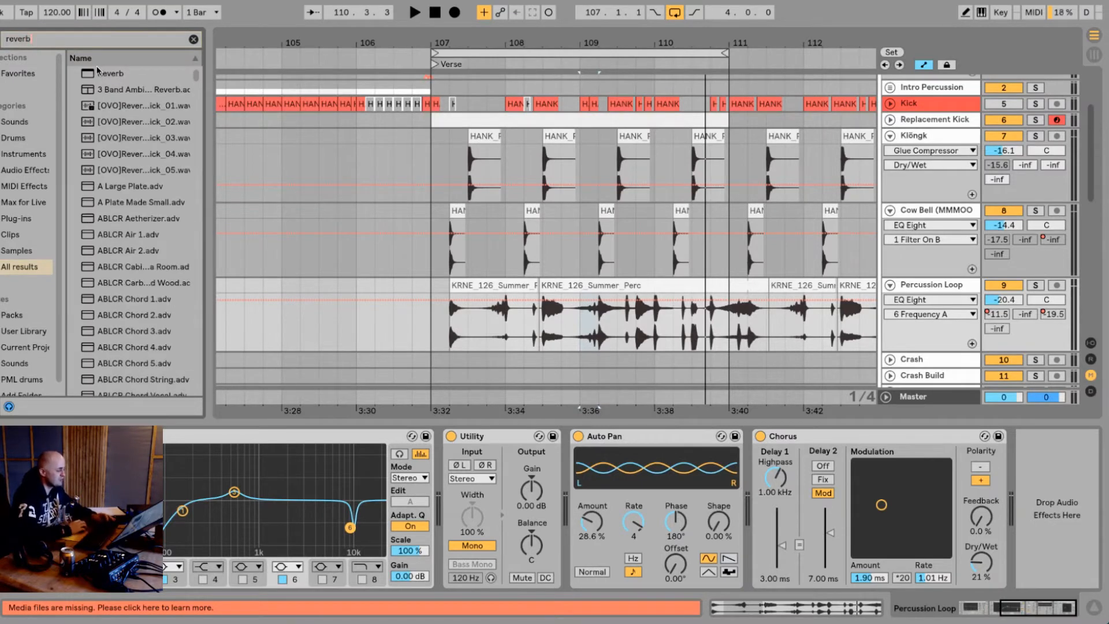
{"action": "left_click", "coordinate": [88, 78]}
{"action": "scroll", "coordinate": [1030, 529], "scroll_direction": "down", "scroll_amount": 6}
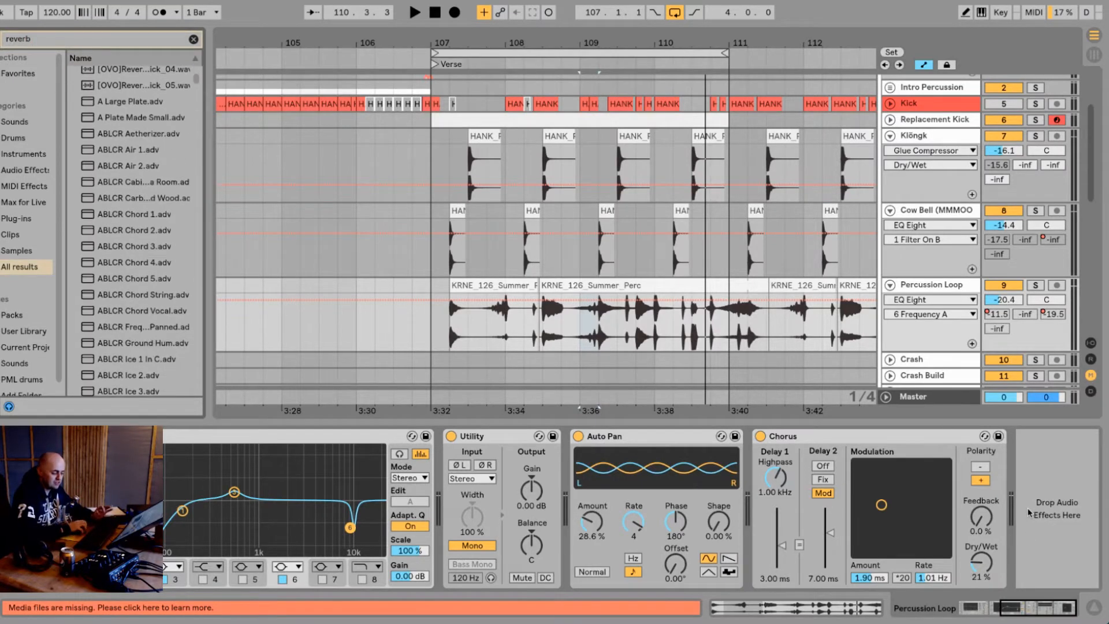
{"action": "scroll", "coordinate": [139, 208], "scroll_direction": "up", "scroll_amount": 8}
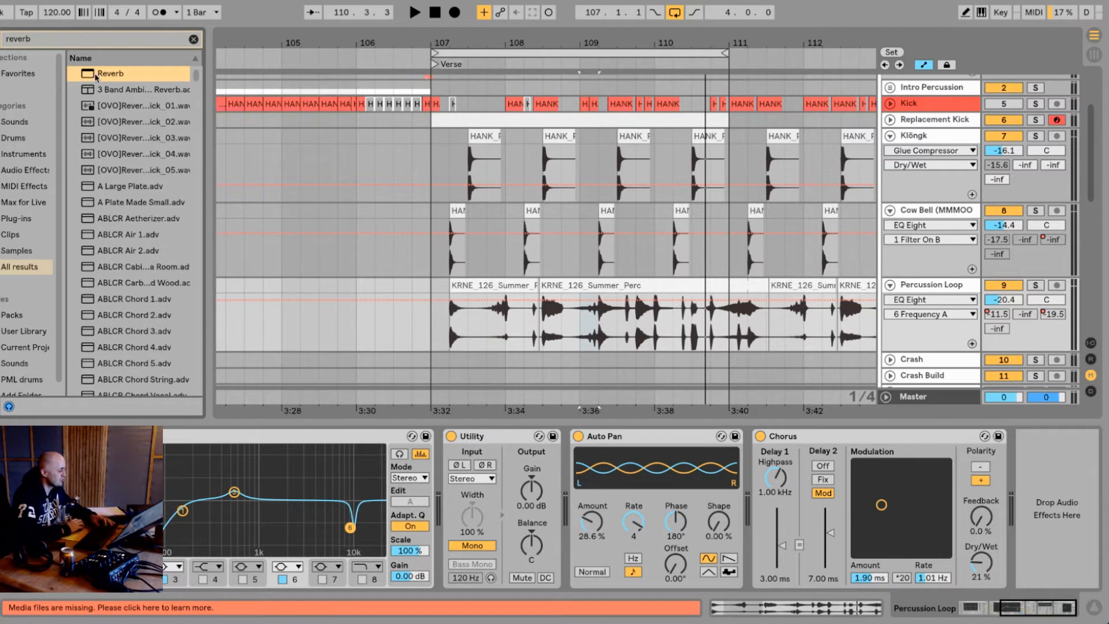
{"action": "left_click_drag", "start_coordinate": [179, 130], "coordinate": [1024, 450]}
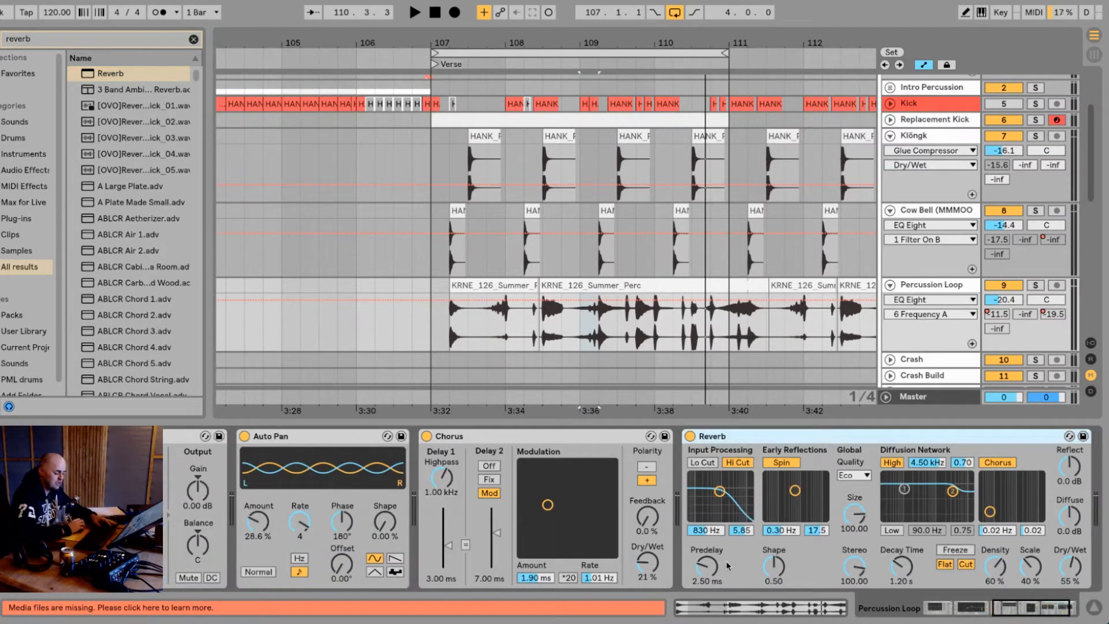
- Set the Reverb predelay to 0.50 ms, turn off its input Hi Cut and set the quality to High
{"action": "left_click_drag", "start_coordinate": [708, 558], "coordinate": [709, 569]}
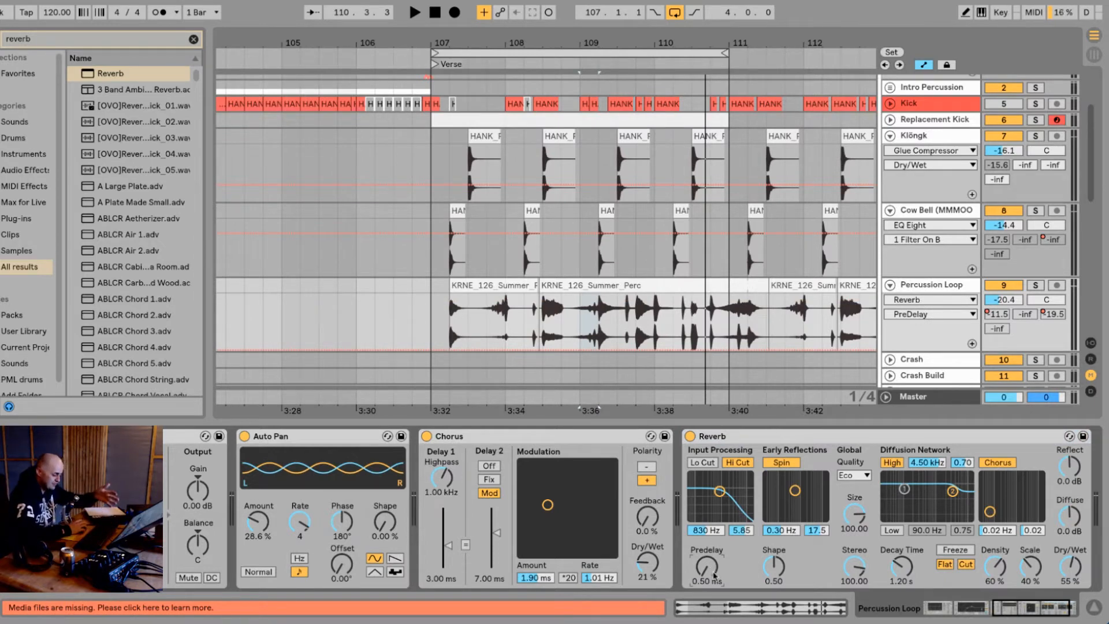
{"action": "left_click", "coordinate": [743, 463]}
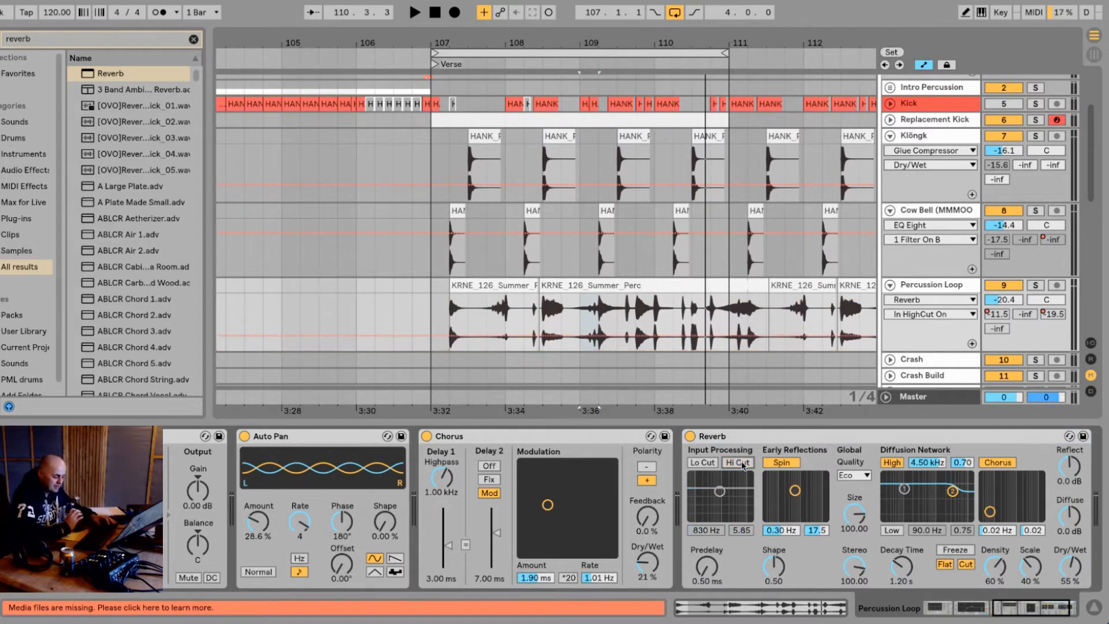
{"action": "left_click", "coordinate": [858, 475]}
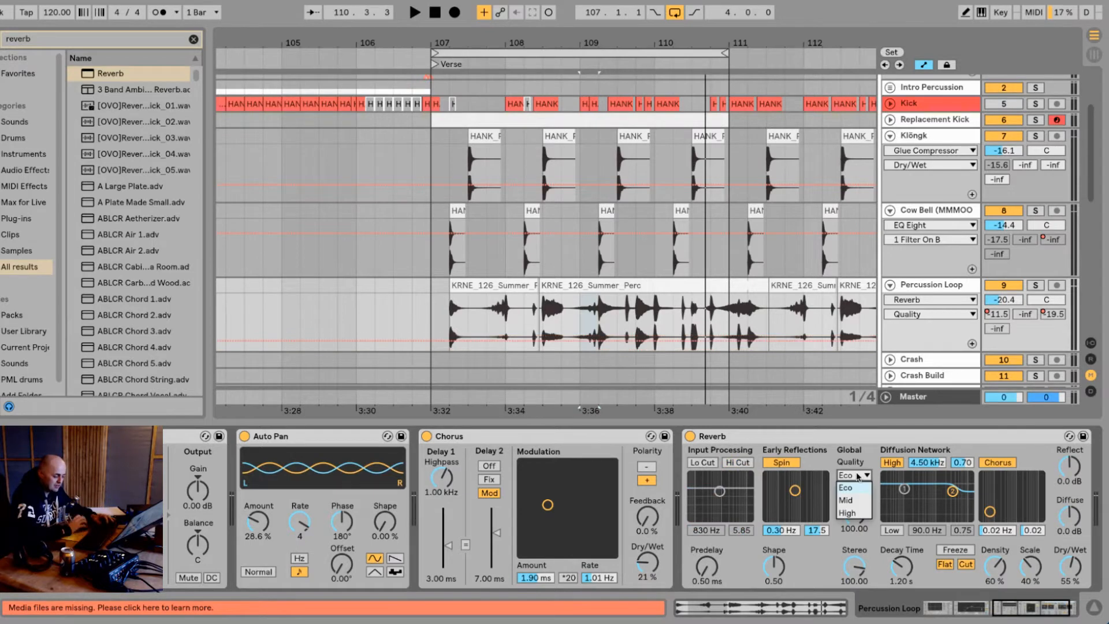
{"action": "left_click", "coordinate": [858, 513]}
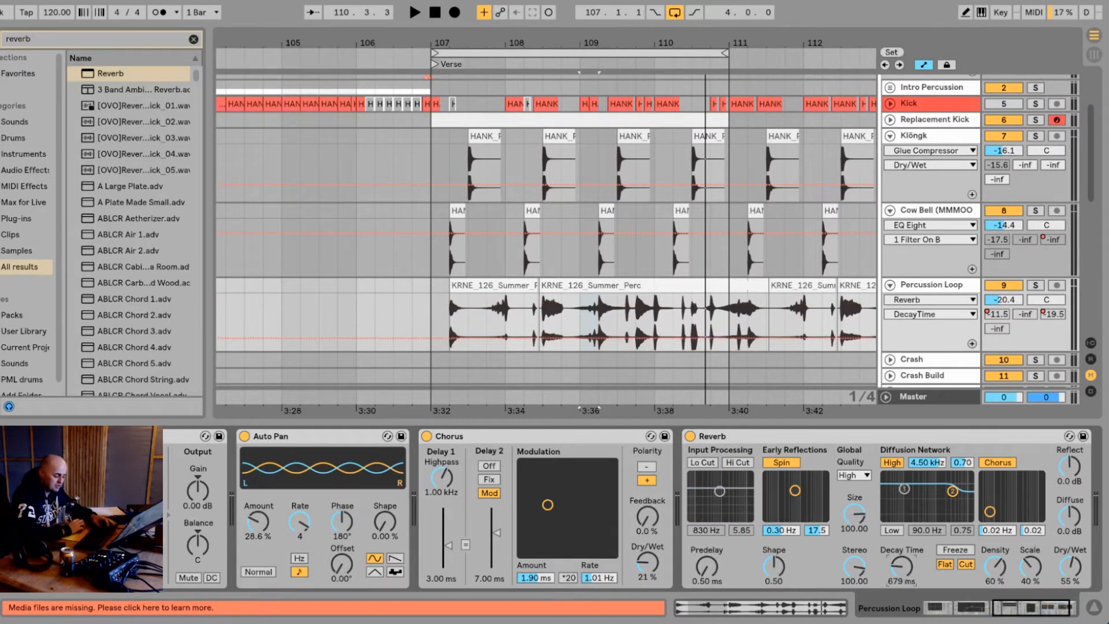
- Set the Reverb decay time to 891 ms and its dry/wet to 36% by ear while playing the verse
{"action": "left_click_drag", "start_coordinate": [898, 565], "coordinate": [898, 570]}
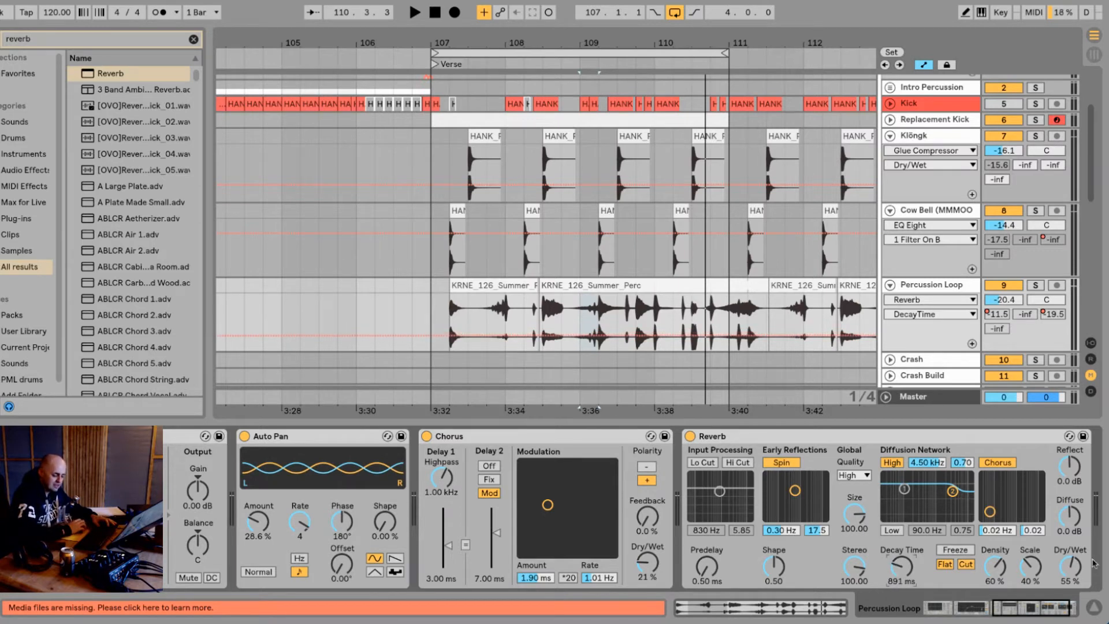
{"action": "left_click_drag", "start_coordinate": [1071, 567], "coordinate": [1071, 578]}
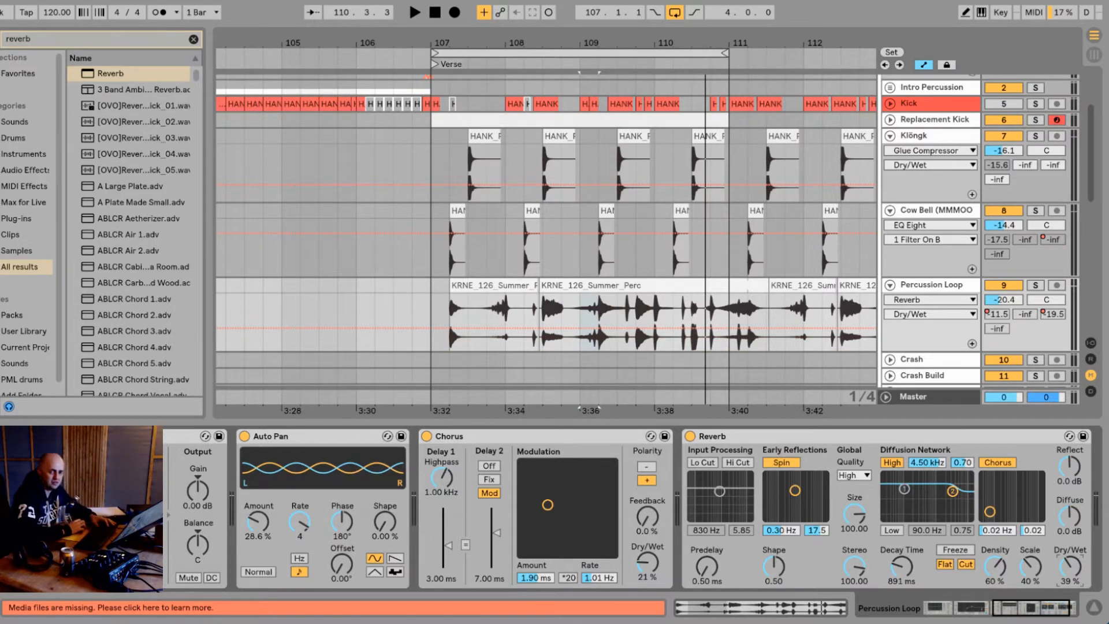
{"action": "key", "text": "space"}
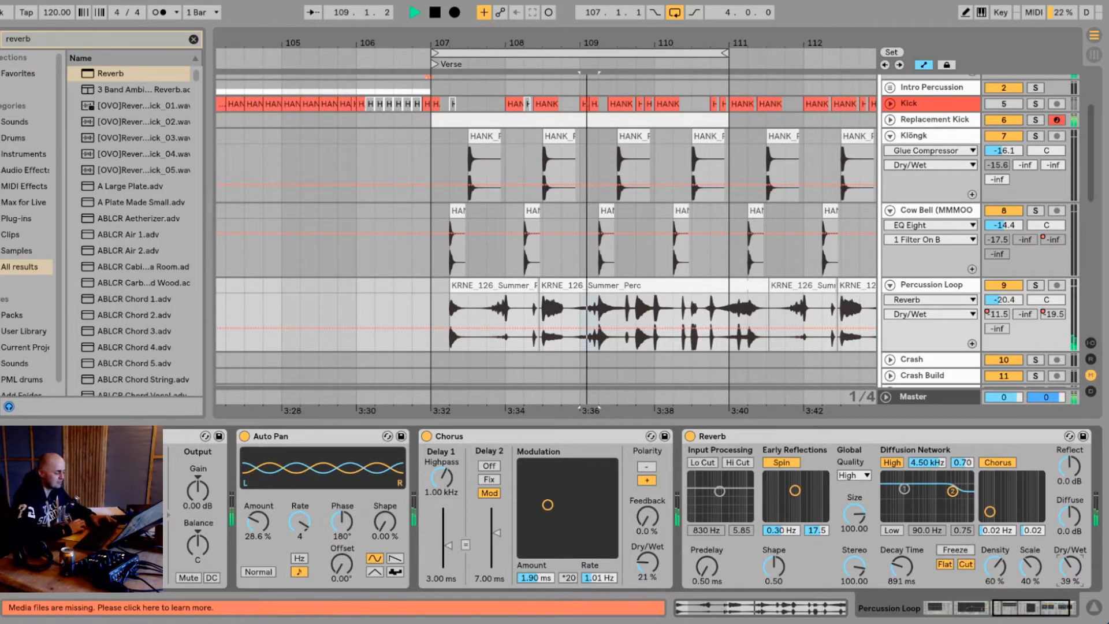
{"action": "left_click_drag", "start_coordinate": [1071, 566], "coordinate": [1071, 569]}
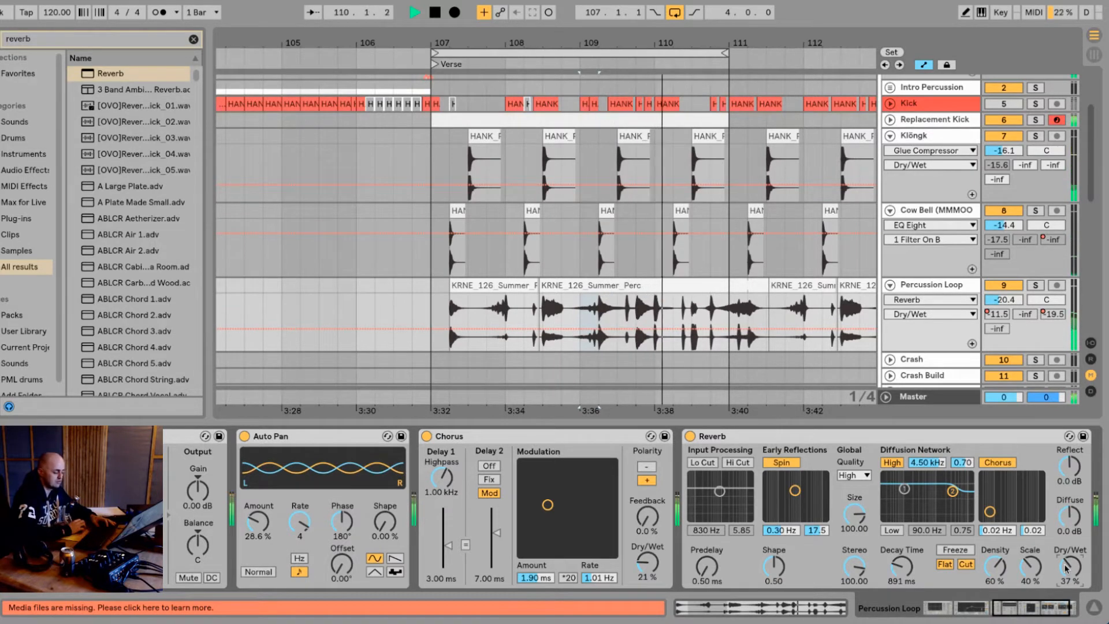
{"action": "key", "text": "space"}
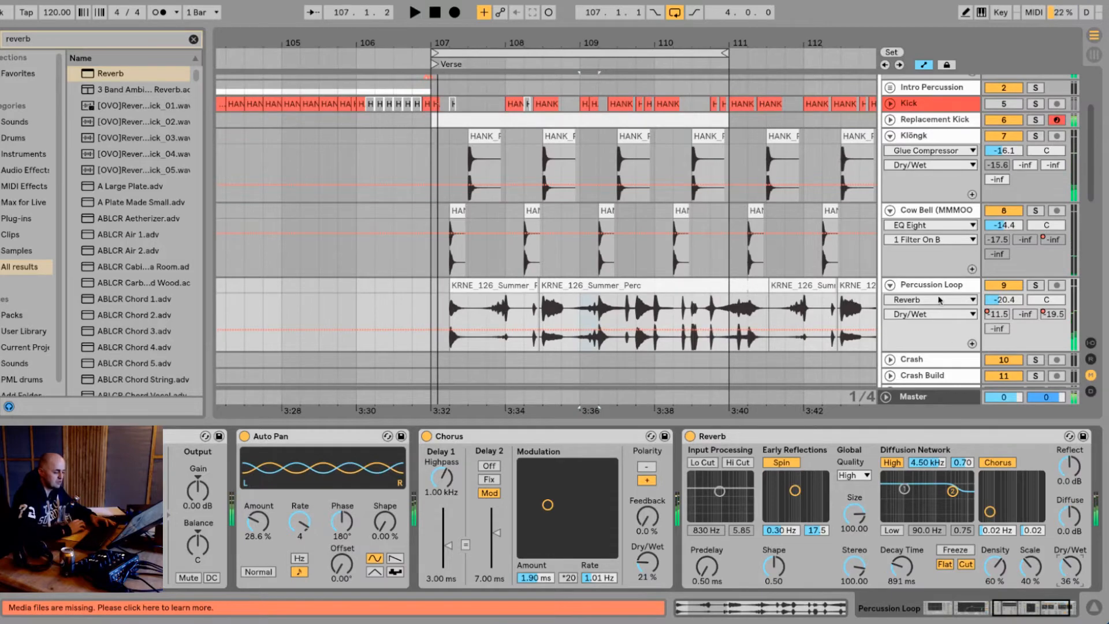
- Review the devices on the Drums group and Percussion Loop and look through the drum tracks' mixer settings
{"action": "left_click_drag", "start_coordinate": [1050, 606], "coordinate": [850, 623]}
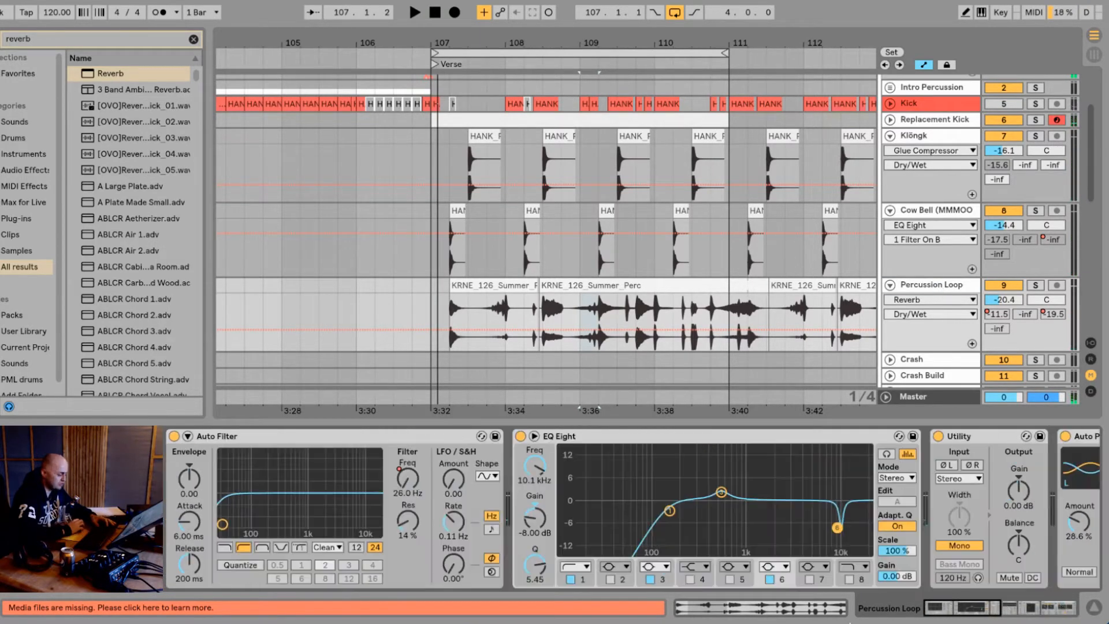
{"action": "scroll", "coordinate": [917, 91], "scroll_direction": "up", "scroll_amount": 3}
{"action": "left_click", "coordinate": [916, 92]}
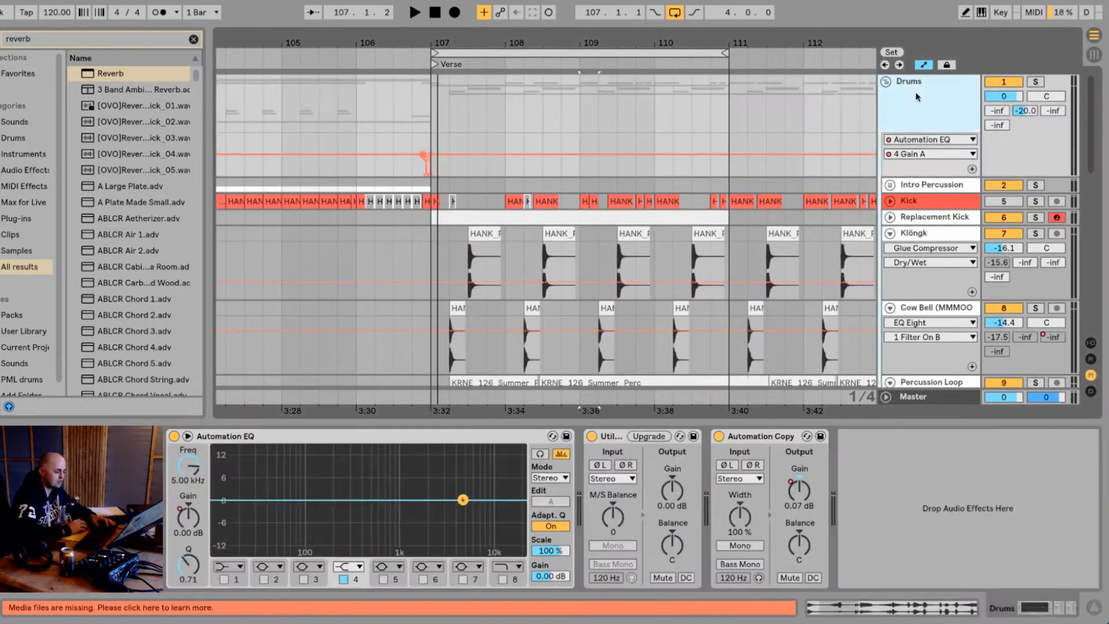
{"action": "scroll", "coordinate": [923, 235], "scroll_direction": "down", "scroll_amount": 2}
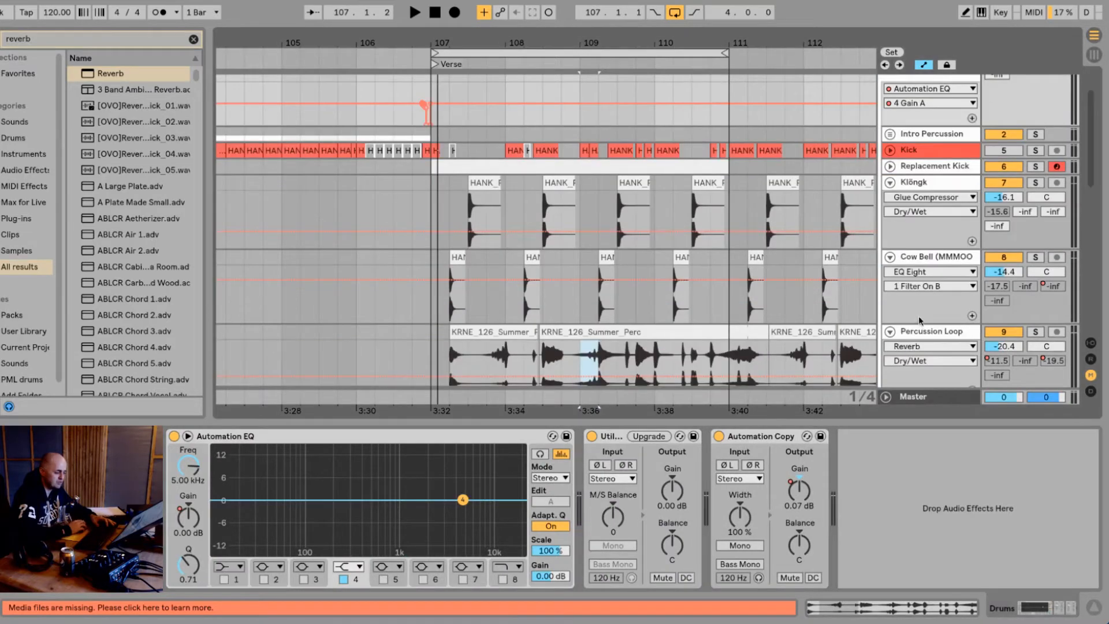
{"action": "scroll", "coordinate": [919, 316], "scroll_direction": "down", "scroll_amount": 2}
{"action": "scroll", "coordinate": [925, 295], "scroll_direction": "down", "scroll_amount": 1}
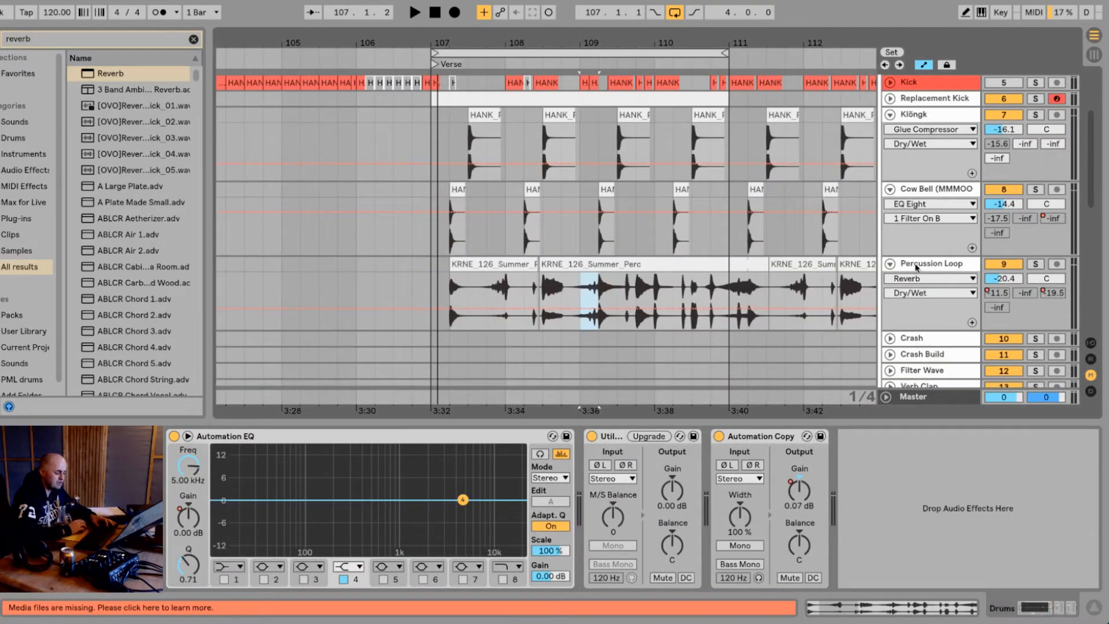
{"action": "left_click", "coordinate": [917, 265]}
{"action": "scroll", "coordinate": [920, 267], "scroll_direction": "down", "scroll_amount": 5}
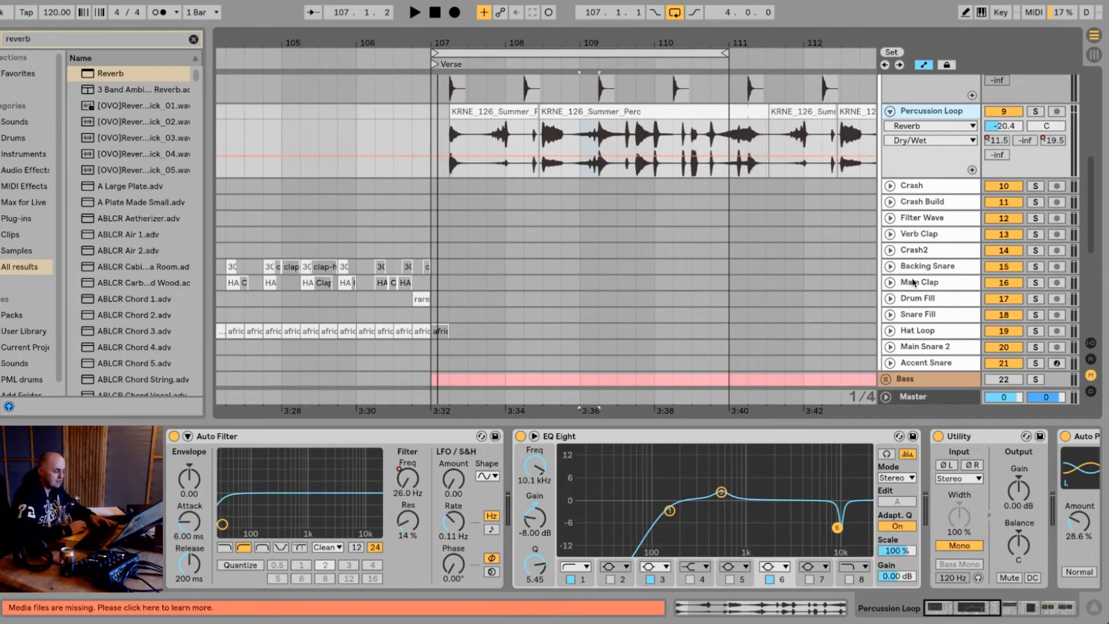
{"action": "scroll", "coordinate": [920, 266], "scroll_direction": "up", "scroll_amount": 6}
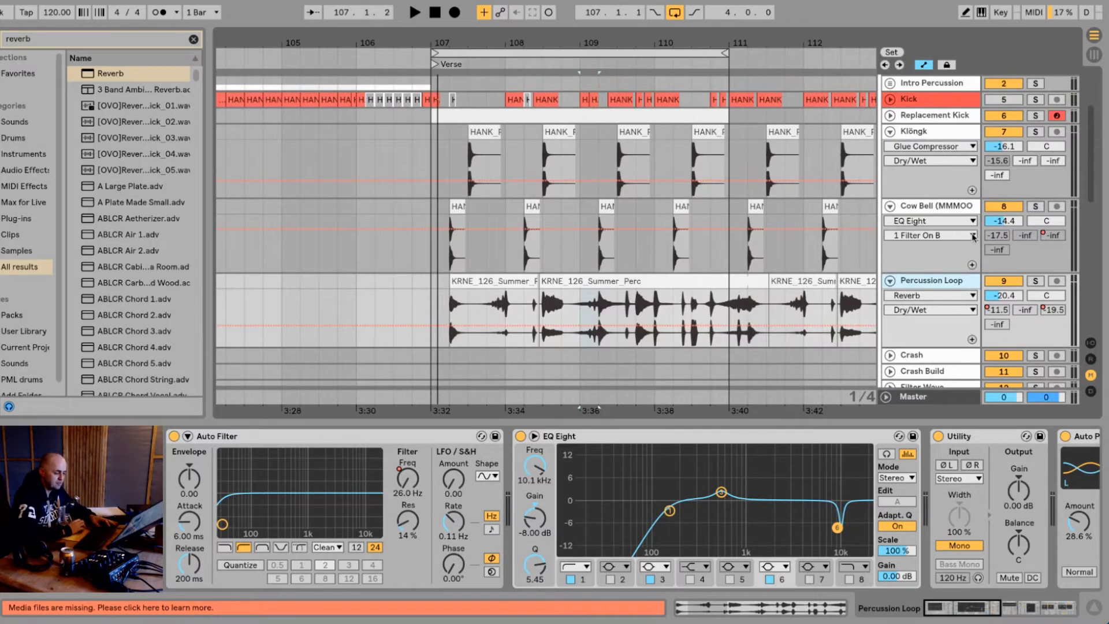
- Enable the deactivated sends on the Klöngk and Cow Bell tracks
{"action": "right_click", "coordinate": [997, 161]}
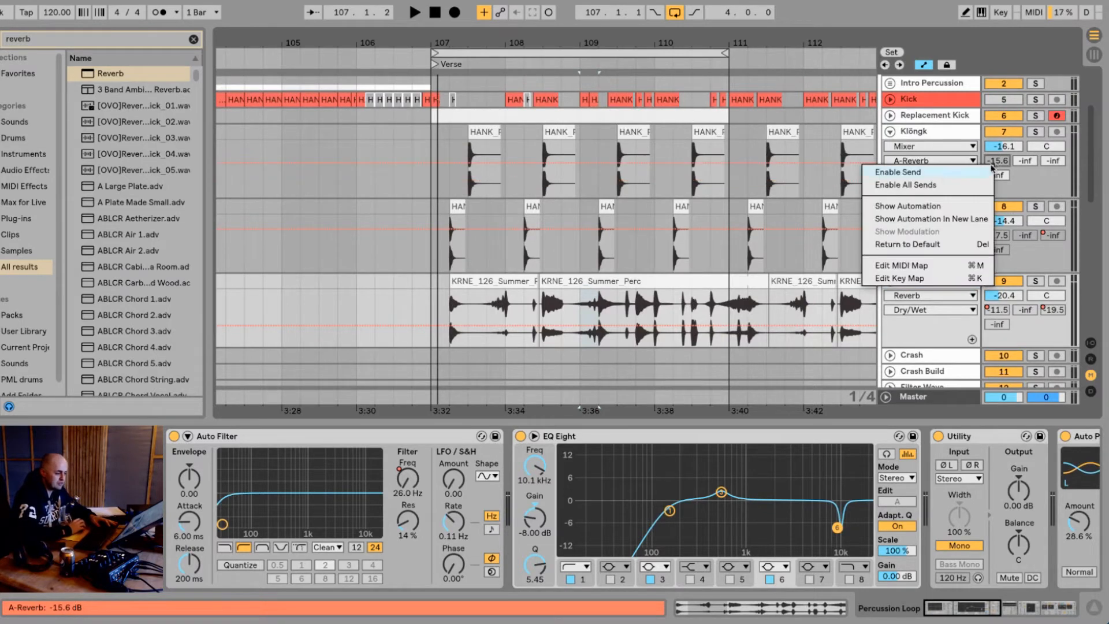
{"action": "left_click", "coordinate": [933, 186]}
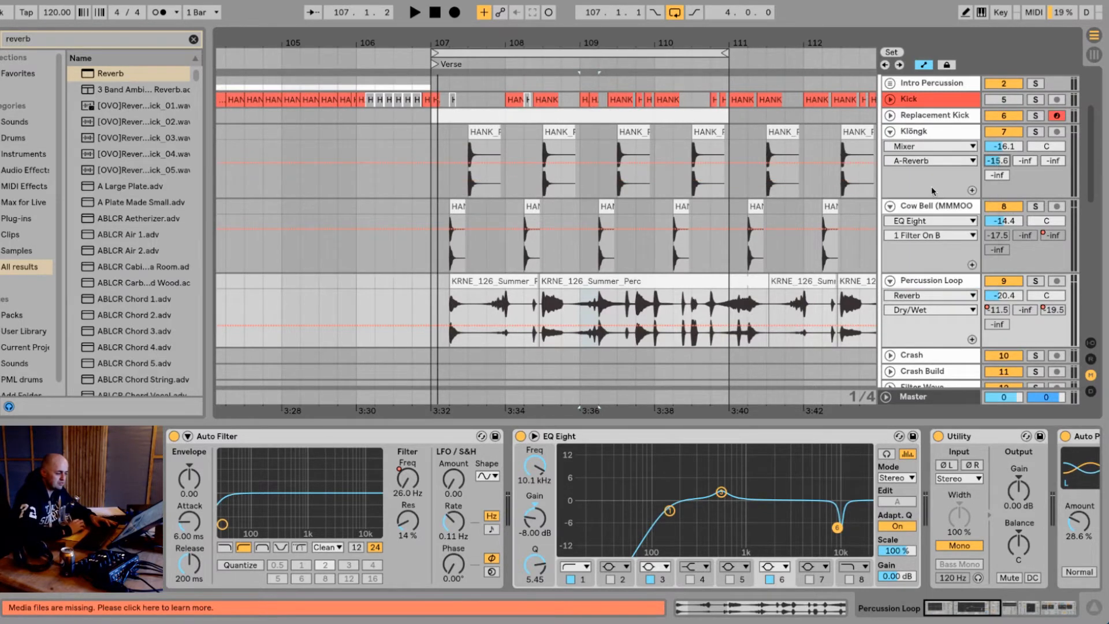
{"action": "right_click", "coordinate": [995, 236]}
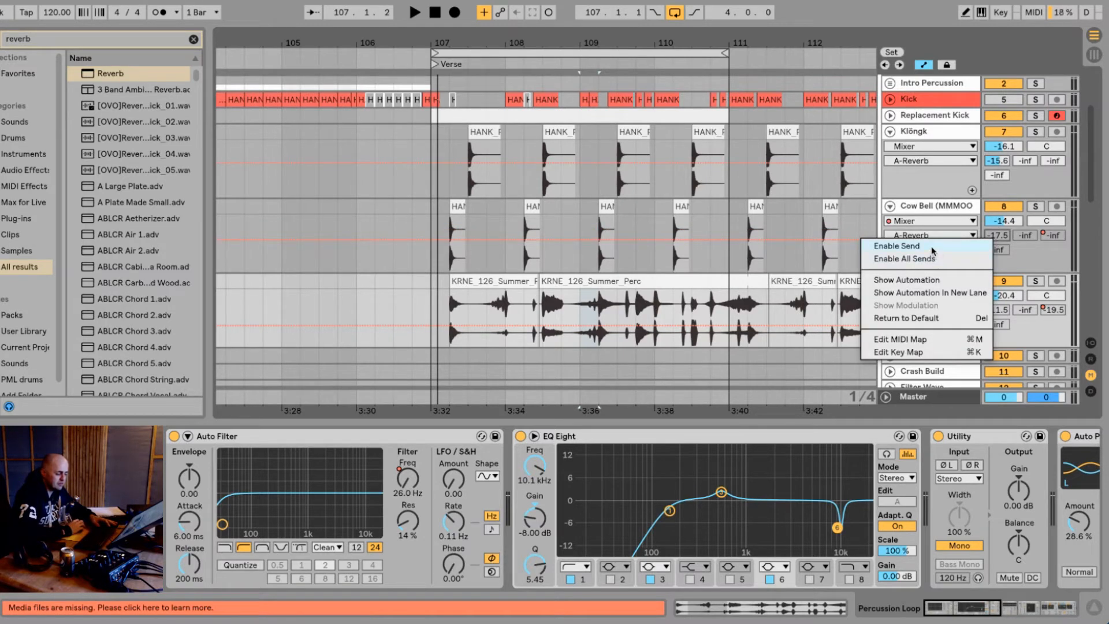
- Show the Cow Bell track's C-Return send automation across the whole song and remove it
{"action": "left_click", "coordinate": [1055, 241]}
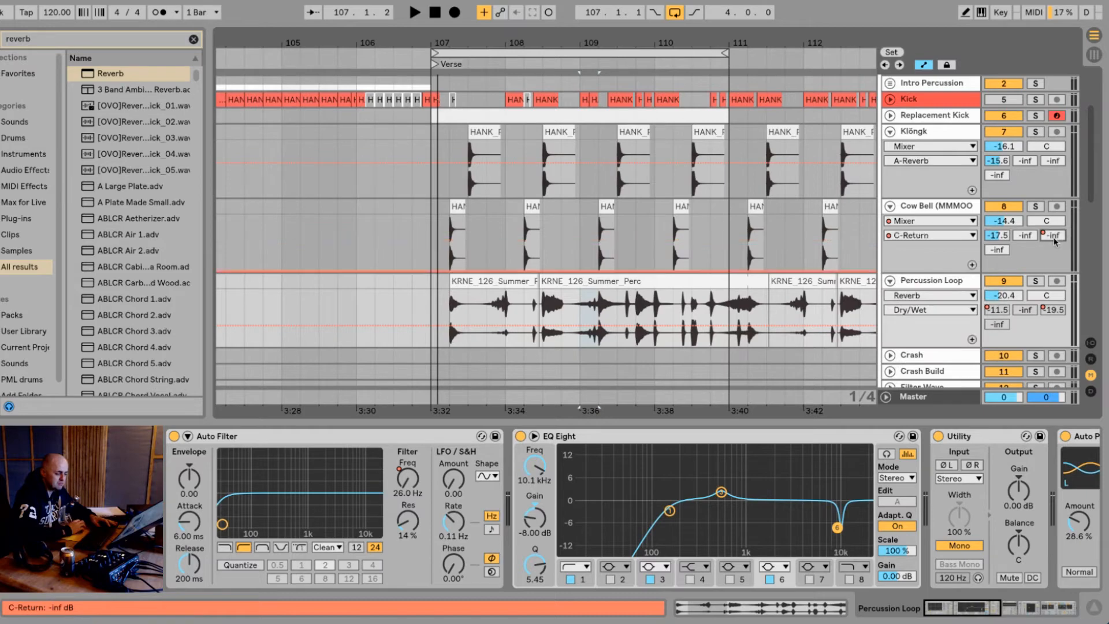
{"action": "left_click_drag", "start_coordinate": [631, 34], "coordinate": [633, 2]}
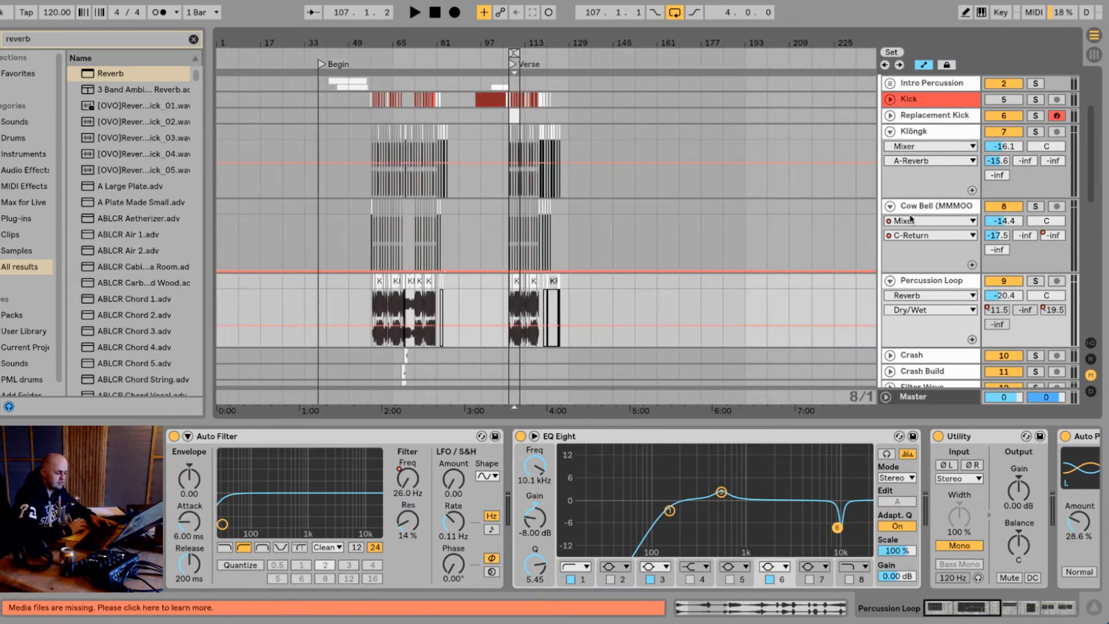
{"action": "left_click", "coordinate": [445, 270]}
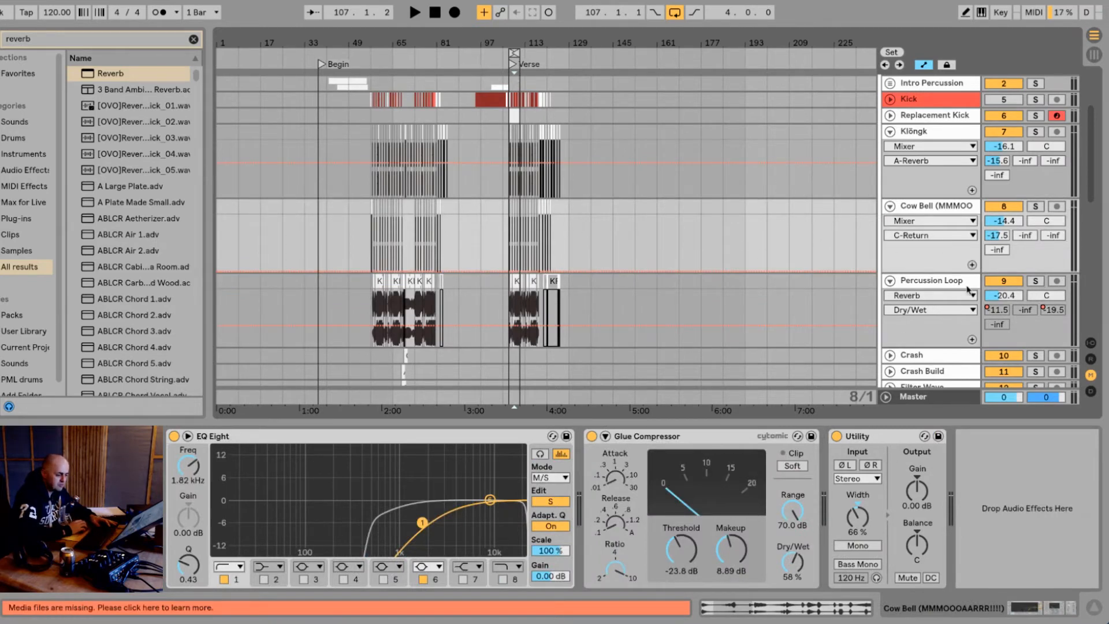
- Enable all sends on the Percussion Loop track and inspect its A-Reverb automation around bars 67 to 91
{"action": "right_click", "coordinate": [997, 313]}
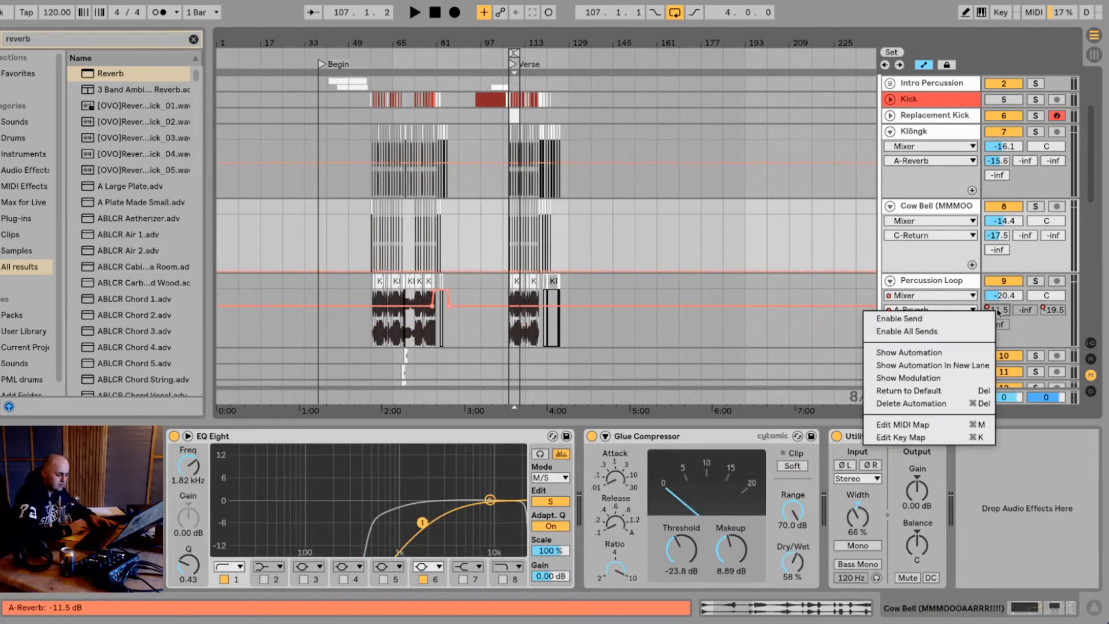
{"action": "left_click", "coordinate": [927, 332]}
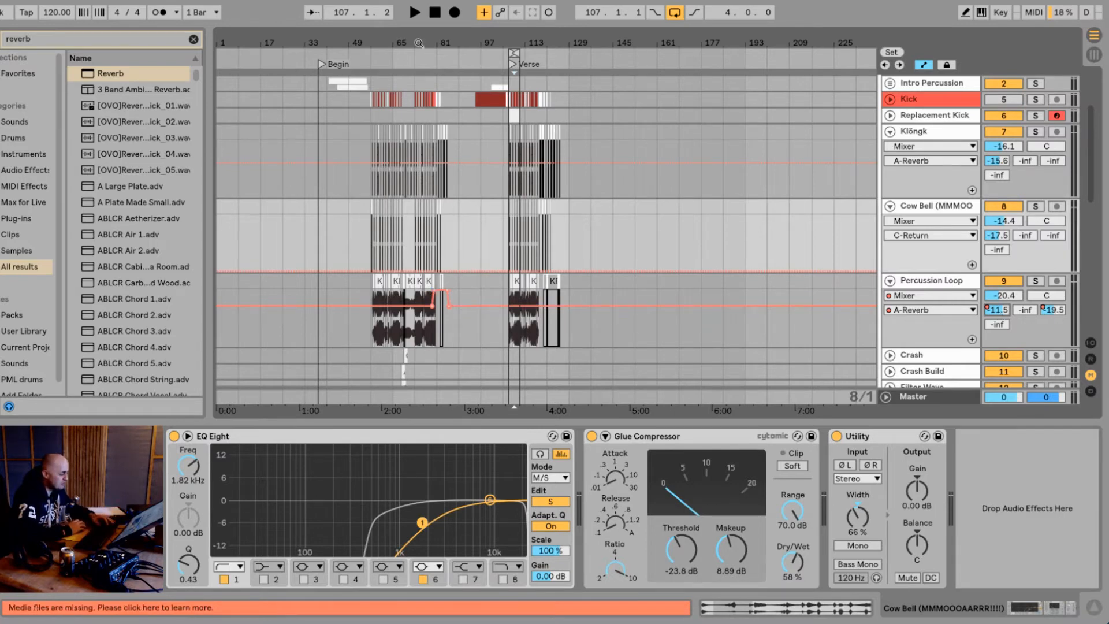
{"action": "left_click_drag", "start_coordinate": [419, 43], "coordinate": [585, 242]}
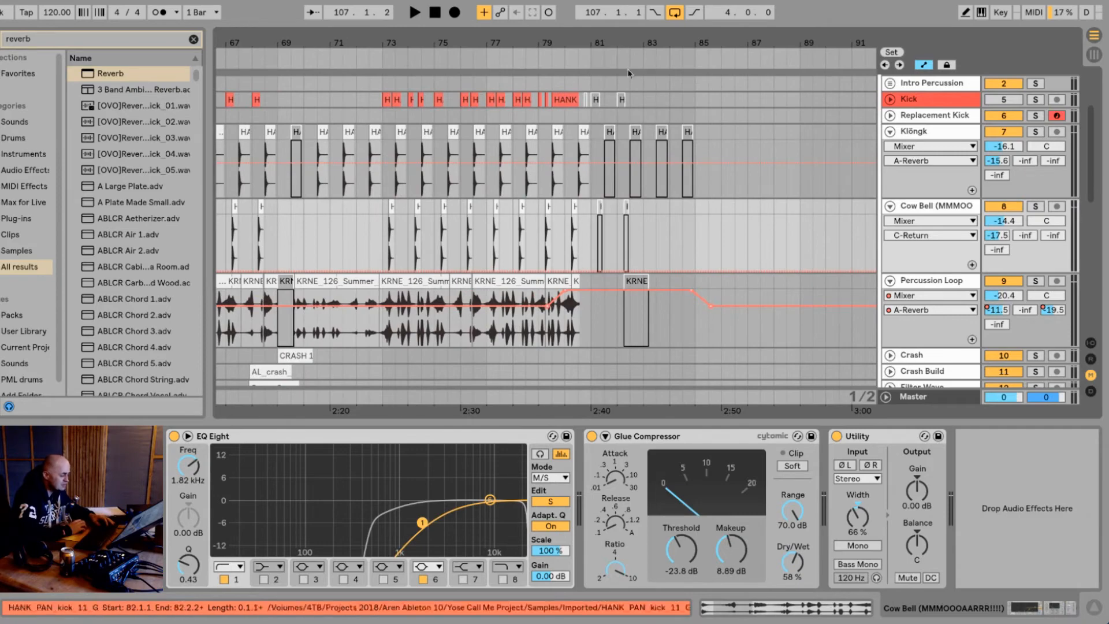
{"action": "left_click_drag", "start_coordinate": [627, 42], "coordinate": [620, 3]}
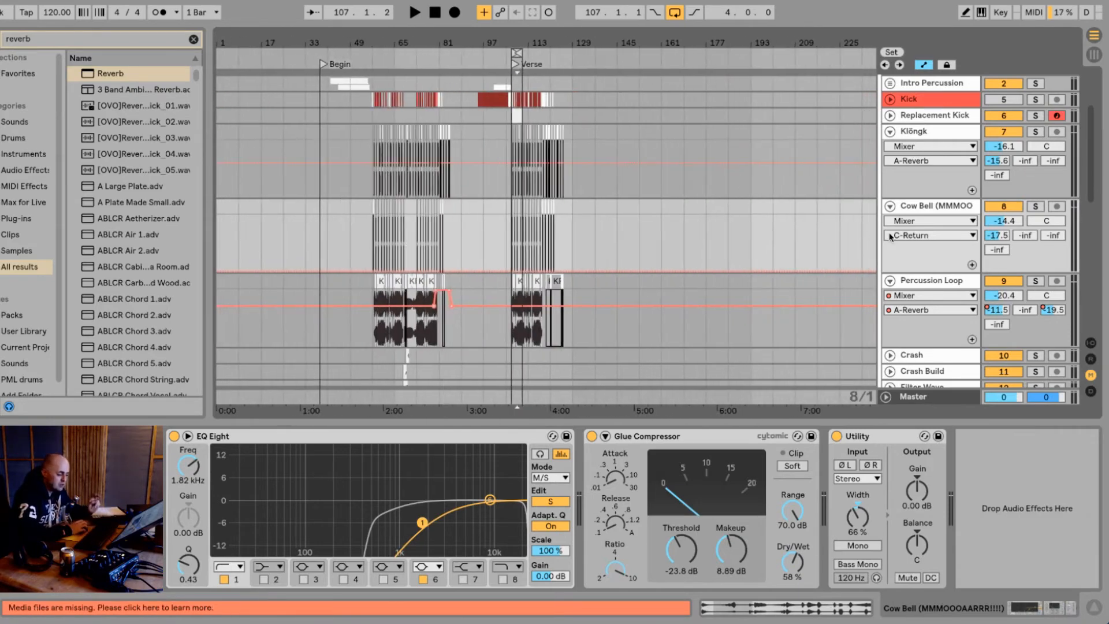
- Rename the Percussion Loop track to "MAKE FX REVERB" as a reminder
{"action": "left_click", "coordinate": [936, 281]}
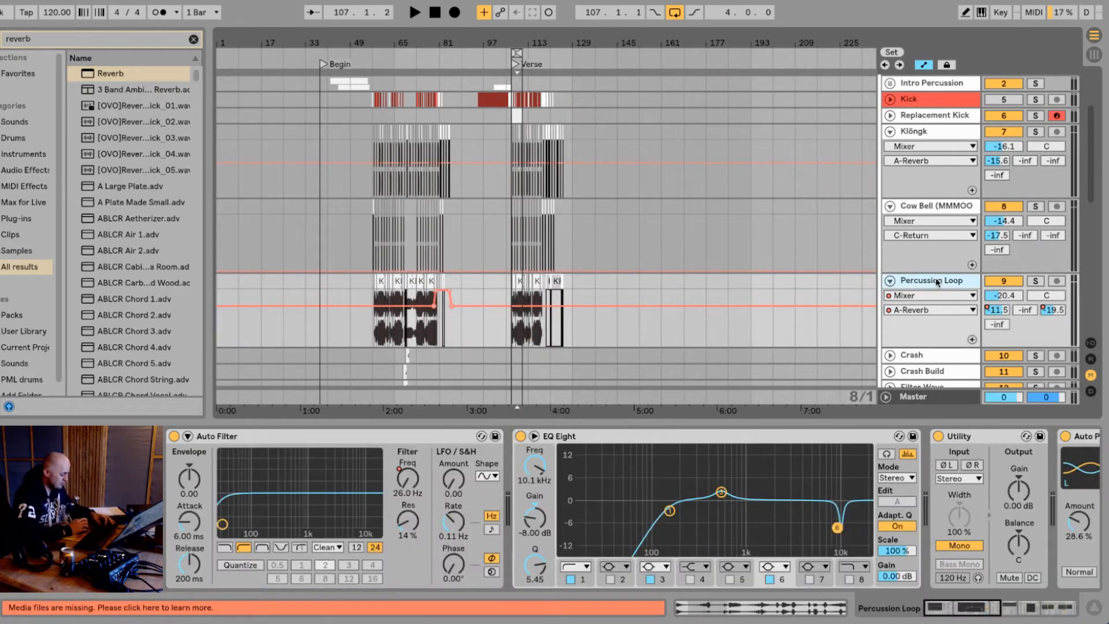
{"action": "key", "text": "ctrl+r"}
{"action": "type", "text": "MAKE"}
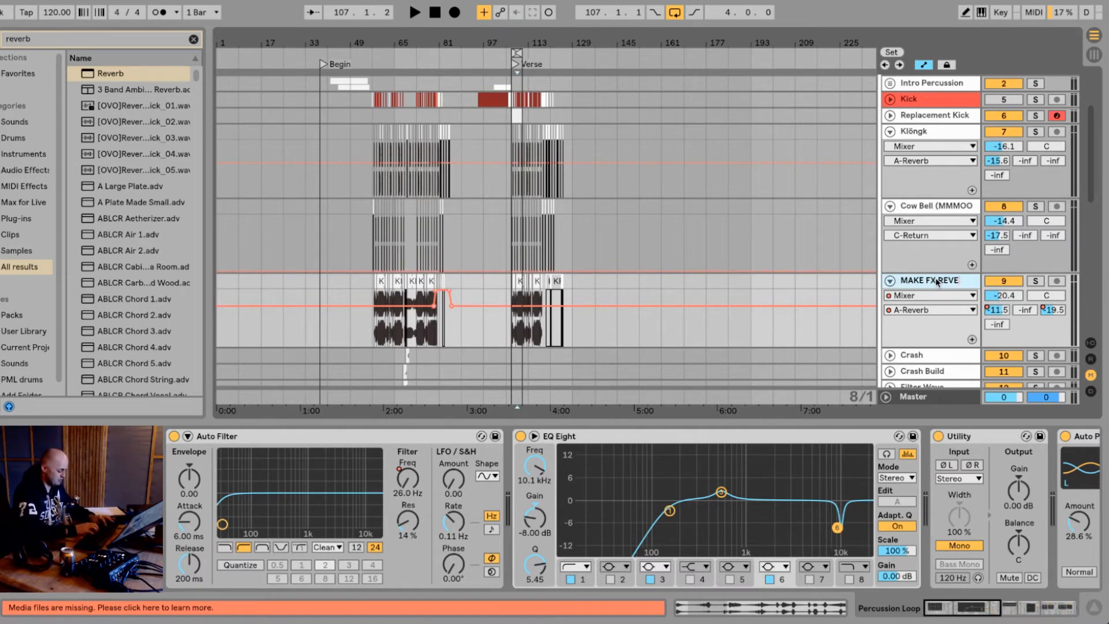
{"action": "key", "text": "Return"}
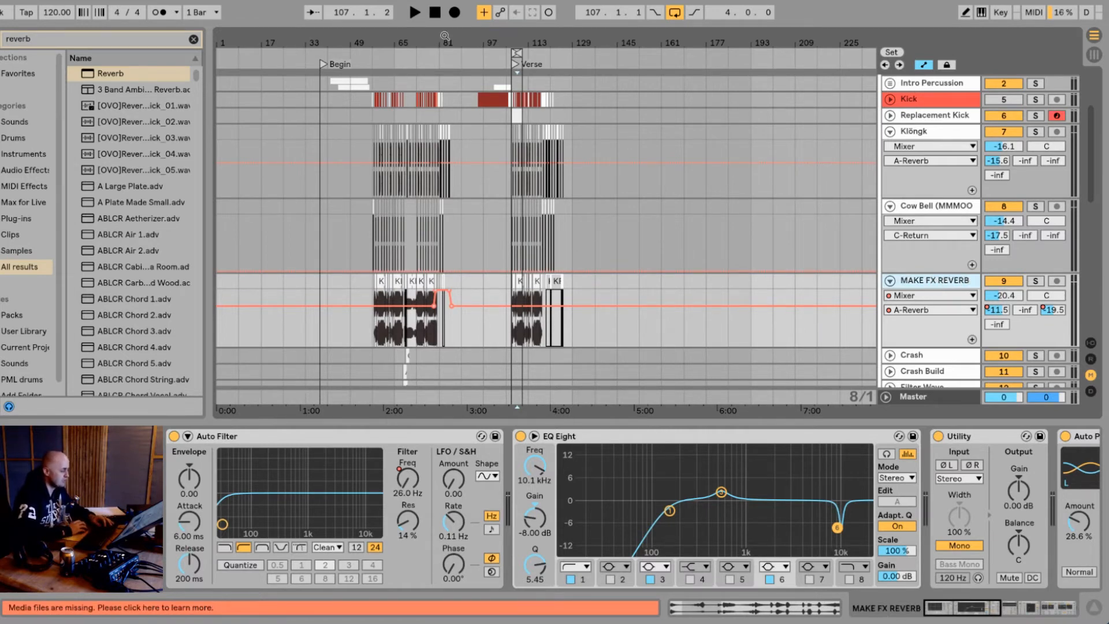
{"action": "left_click_drag", "start_coordinate": [443, 40], "coordinate": [443, 93]}
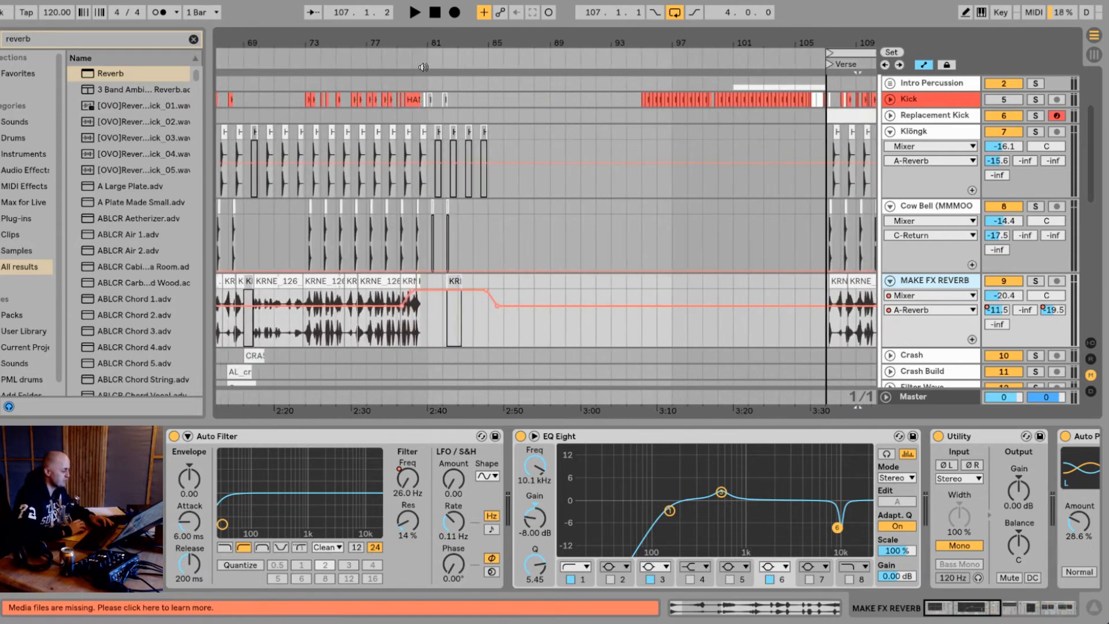
- Add a locator near the end of bar 78 and name it "MAKE FX REVERB CHECK A"
{"action": "right_click", "coordinate": [393, 64]}
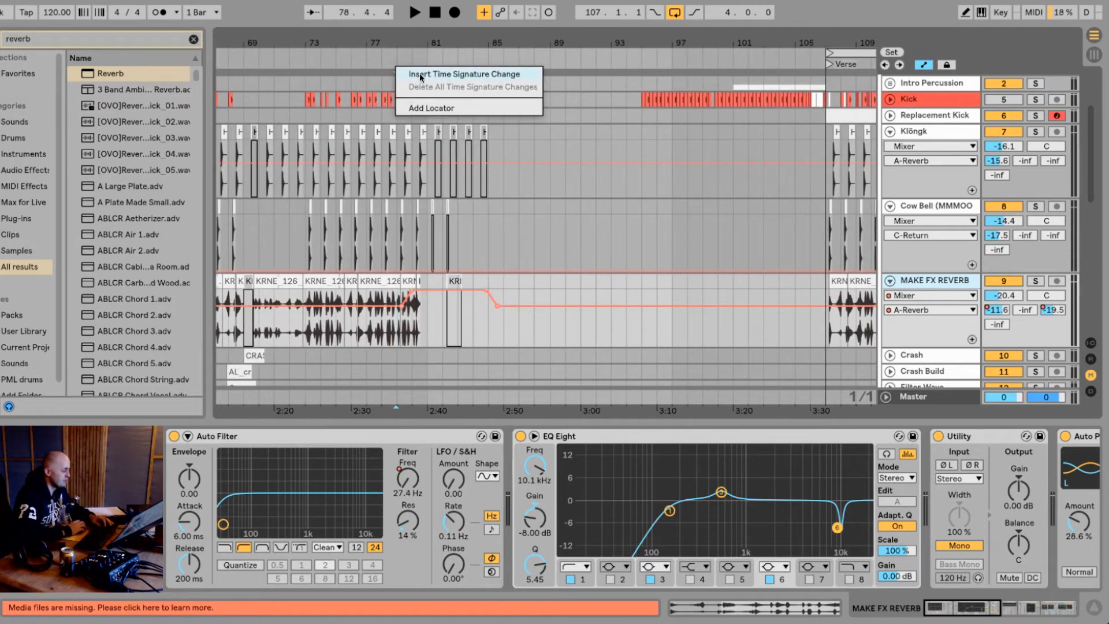
{"action": "left_click", "coordinate": [418, 107]}
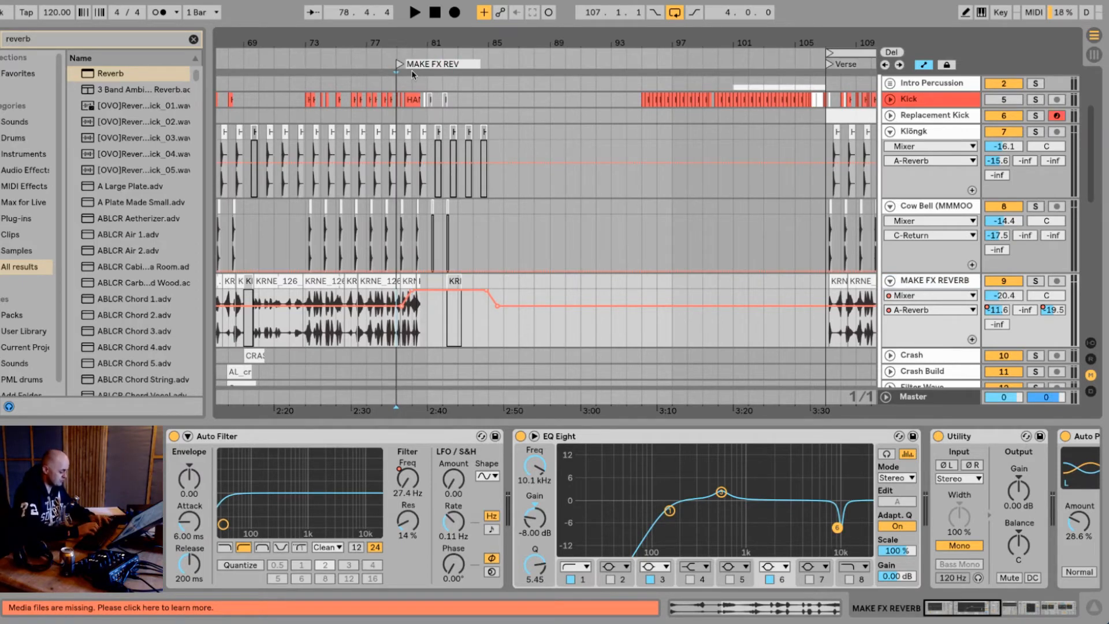
{"action": "type", "text": "CHECK A"}
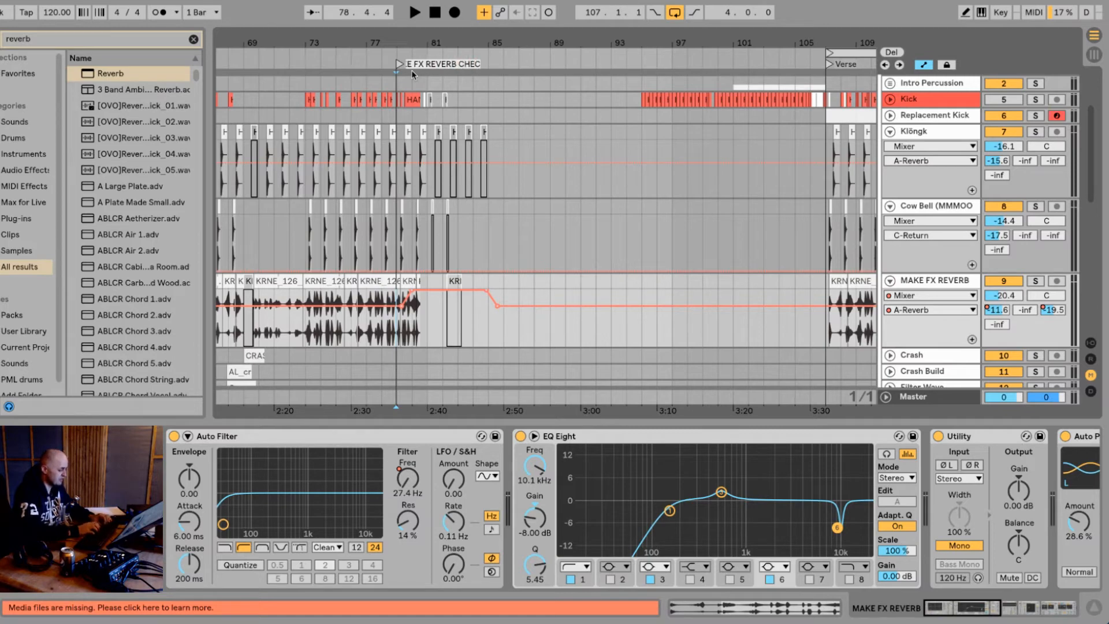
{"action": "key", "text": "Return"}
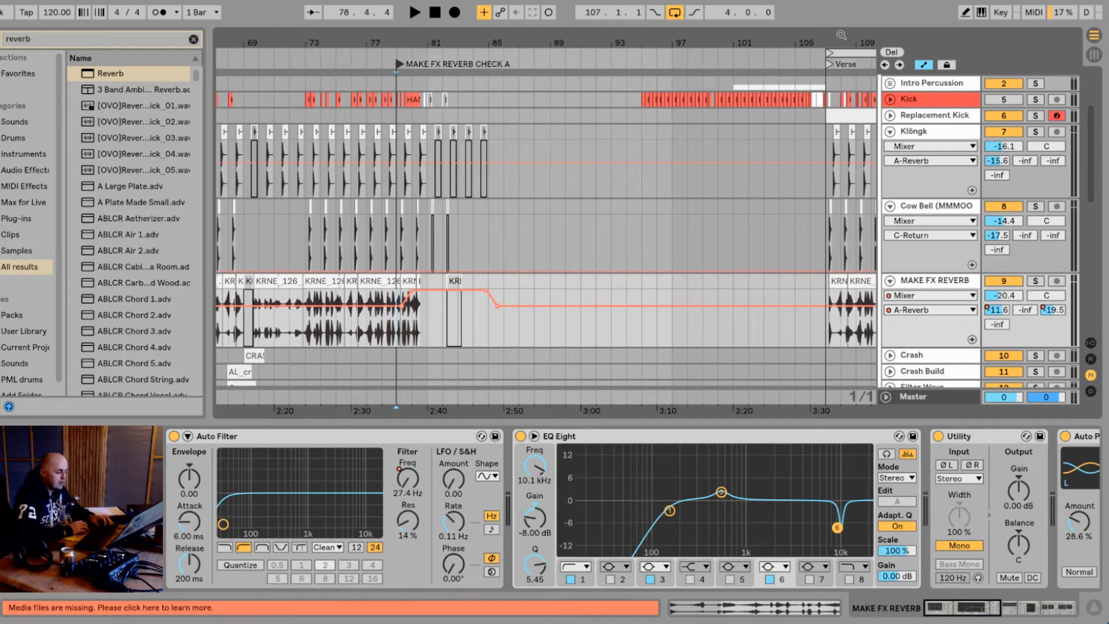
- Disable the A-Reverb send on the MAKE FX REVERB track
{"action": "left_click_drag", "start_coordinate": [842, 35], "coordinate": [497, 30]}
{"action": "right_click", "coordinate": [991, 311]}
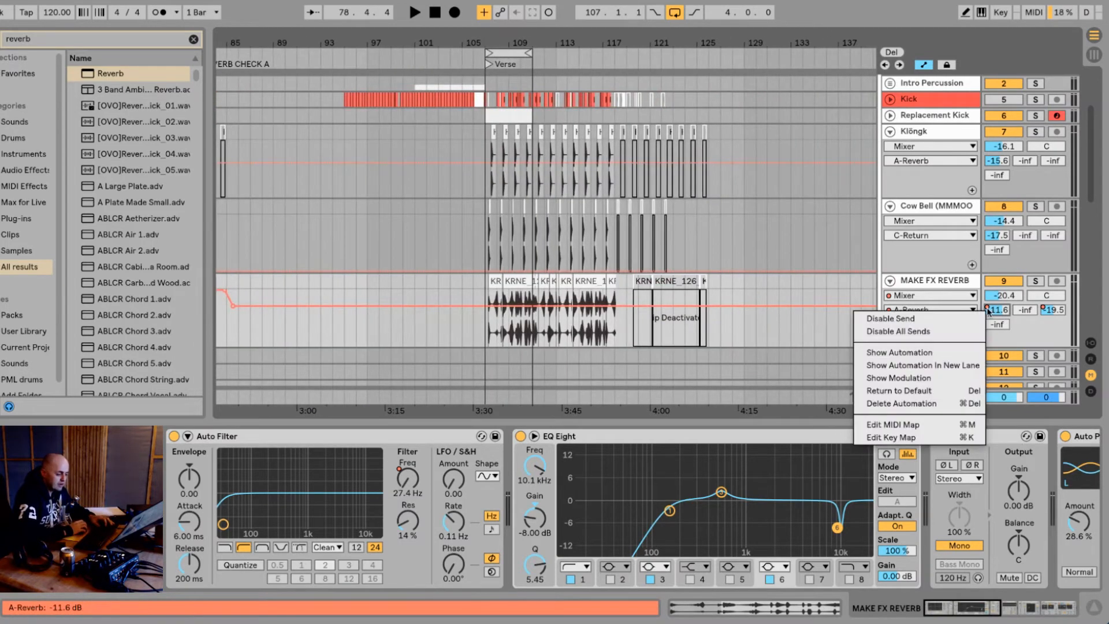
{"action": "left_click", "coordinate": [939, 322]}
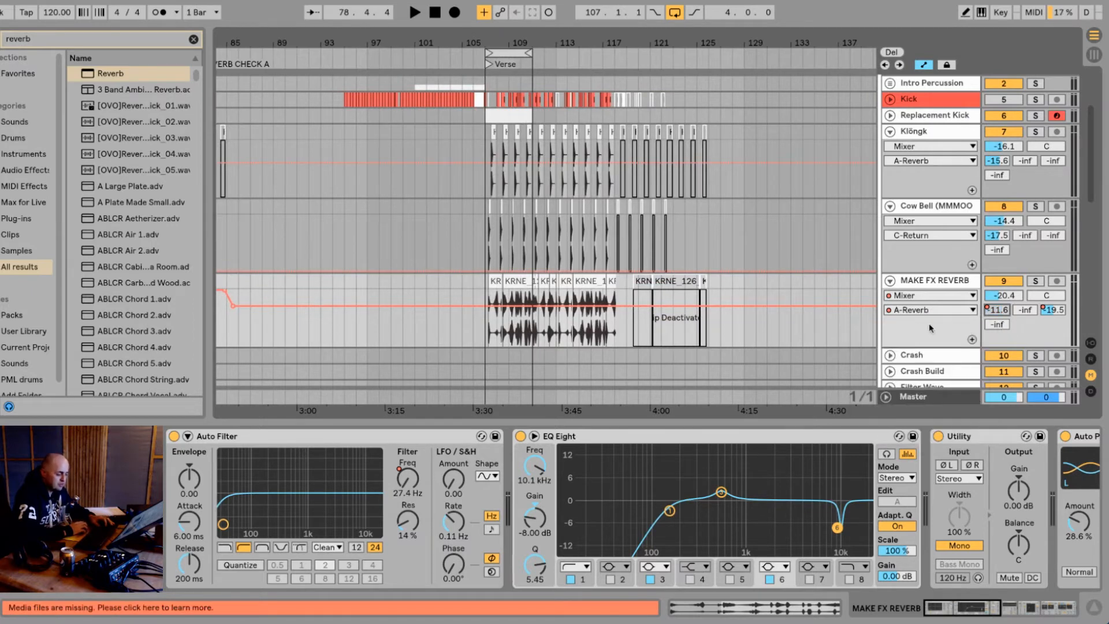
- Insert a fifth return track, show the return tracks and rename the new one "Reverb"
{"action": "scroll", "coordinate": [1011, 344], "scroll_direction": "down", "scroll_amount": 2}
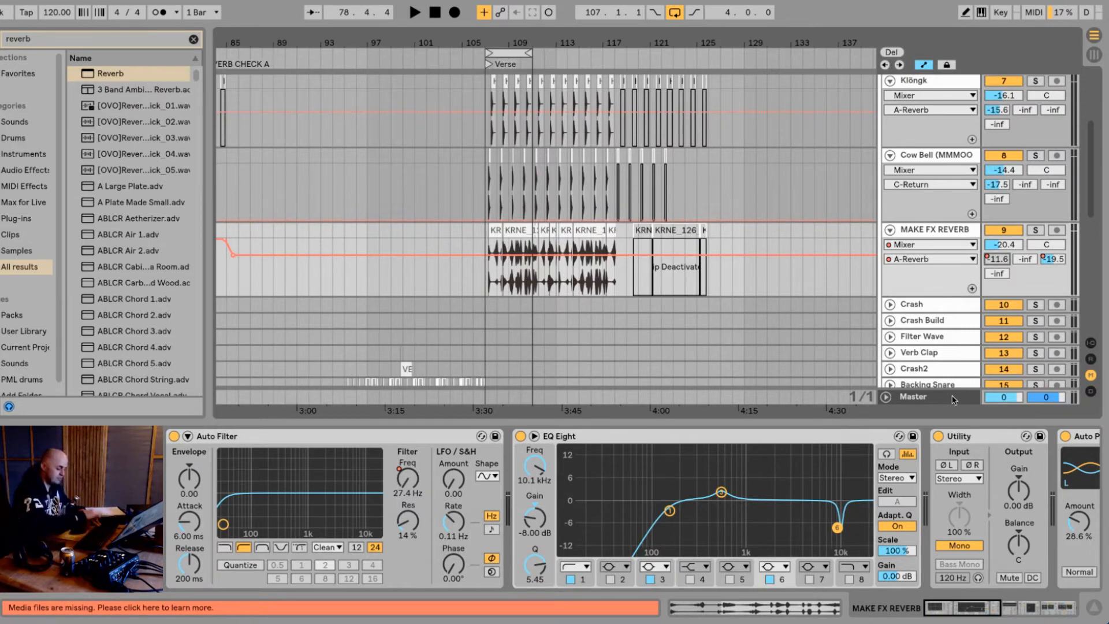
{"action": "key", "text": "ctrl+alt+t"}
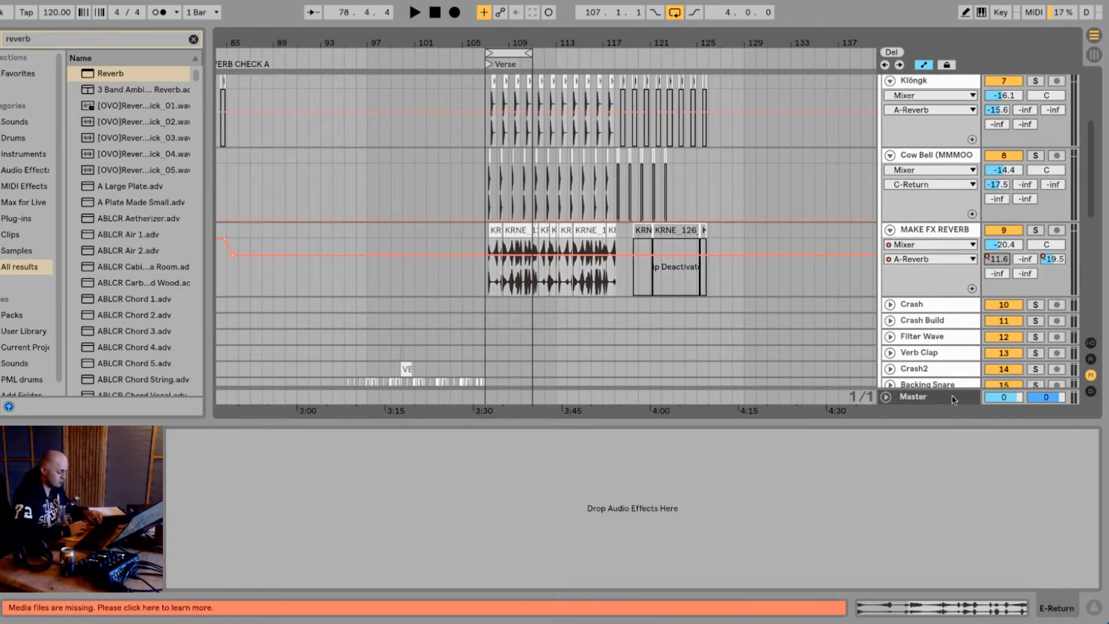
{"action": "left_click", "coordinate": [1090, 360]}
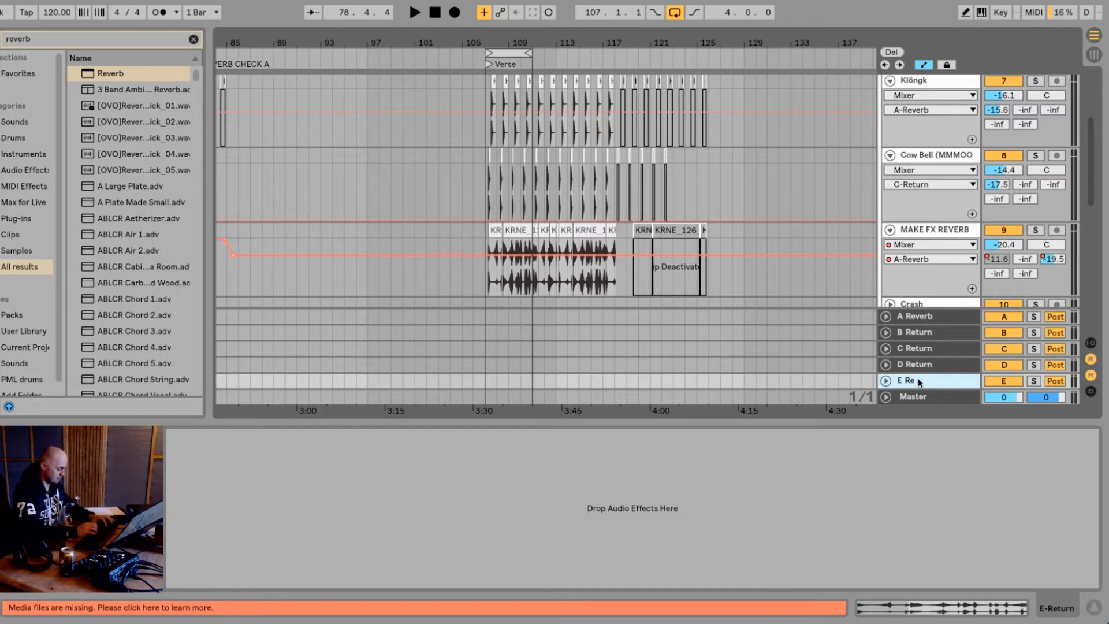
{"action": "type", "text": "b"}
{"action": "key", "text": "Return"}
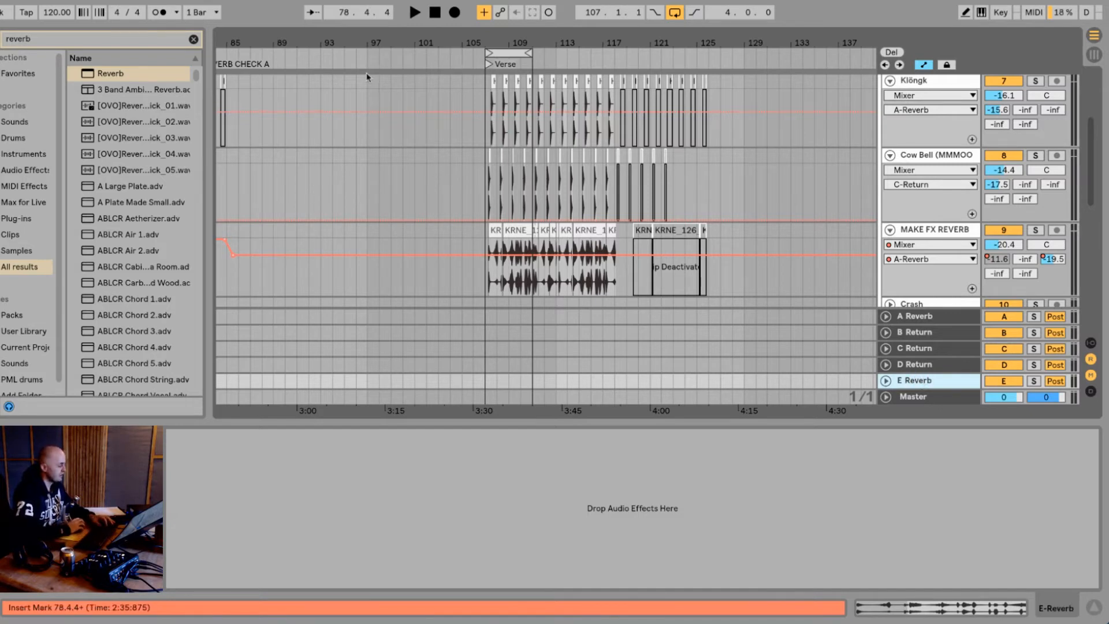
- Load Reverb onto the E Reverb return and set Quality to High, Dry/Wet to 100% and Predelay to 0.50 ms
{"action": "left_click_drag", "start_coordinate": [89, 76], "coordinate": [932, 381]}
{"action": "left_click", "coordinate": [345, 477]}
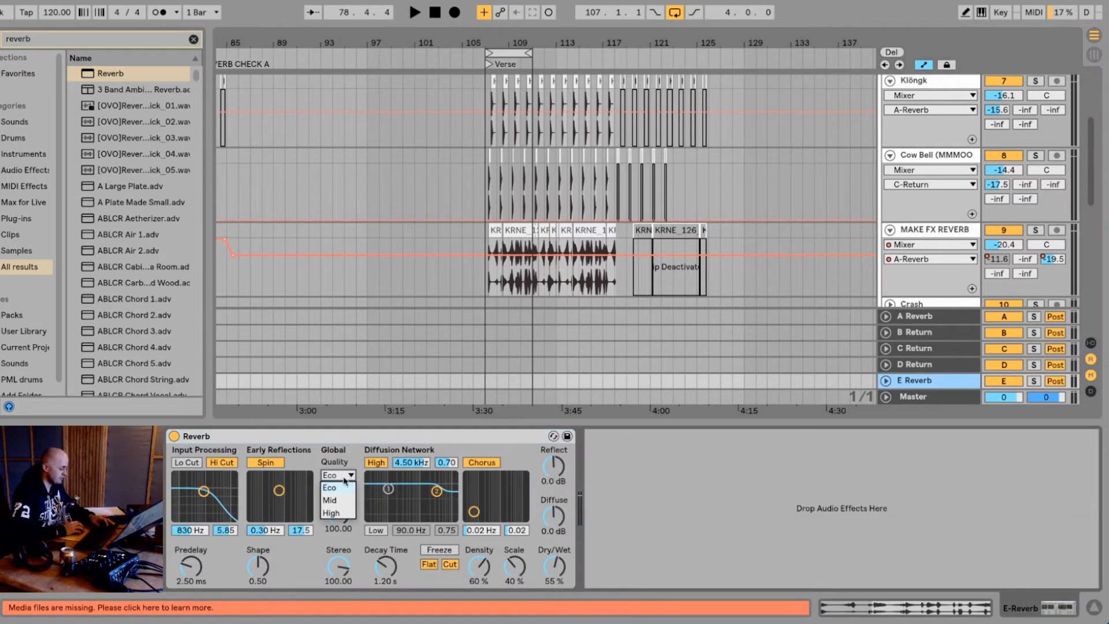
{"action": "left_click", "coordinate": [332, 513]}
{"action": "left_click_drag", "start_coordinate": [554, 567], "coordinate": [554, 520]}
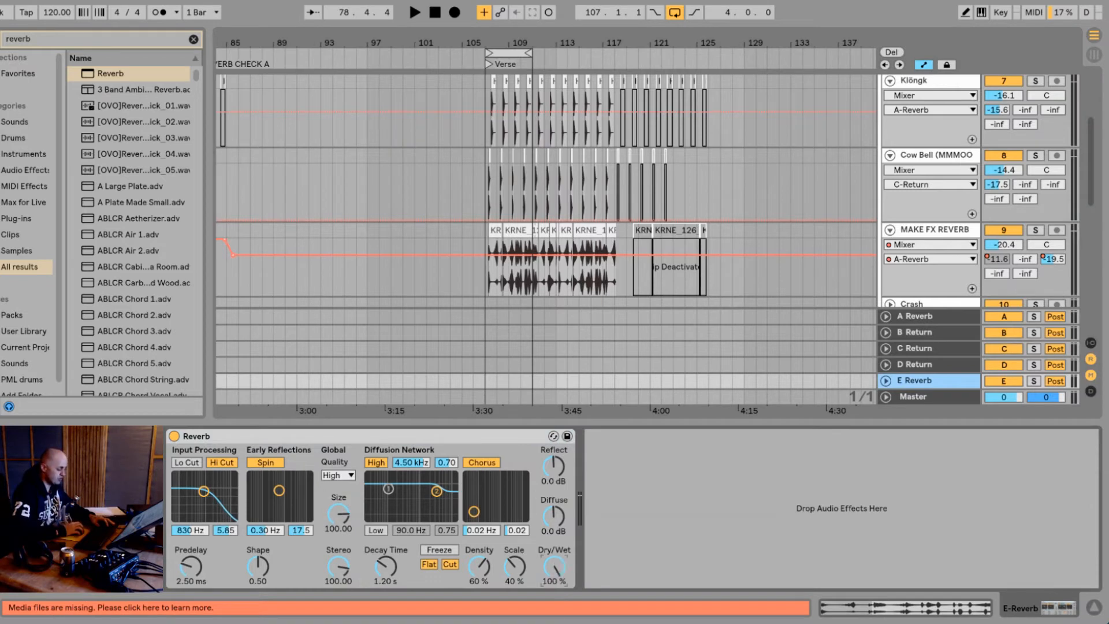
{"action": "left_click_drag", "start_coordinate": [191, 568], "coordinate": [191, 590]}
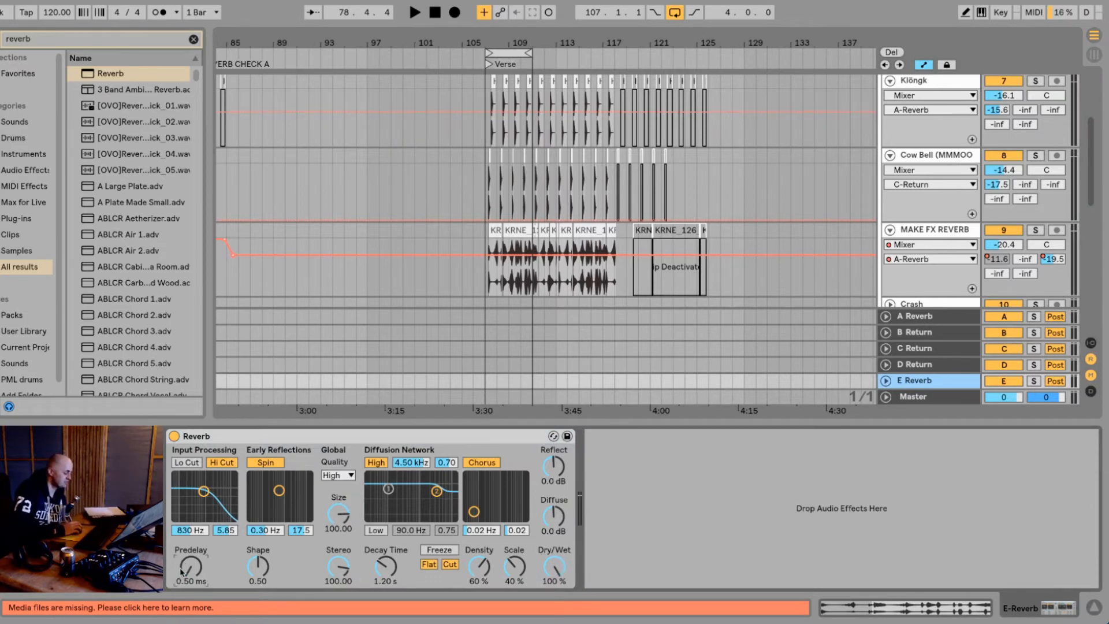
- Set the return Reverb's Decay Time to 1.22 s and clear the browser search
{"action": "left_click_drag", "start_coordinate": [380, 568], "coordinate": [380, 580]}
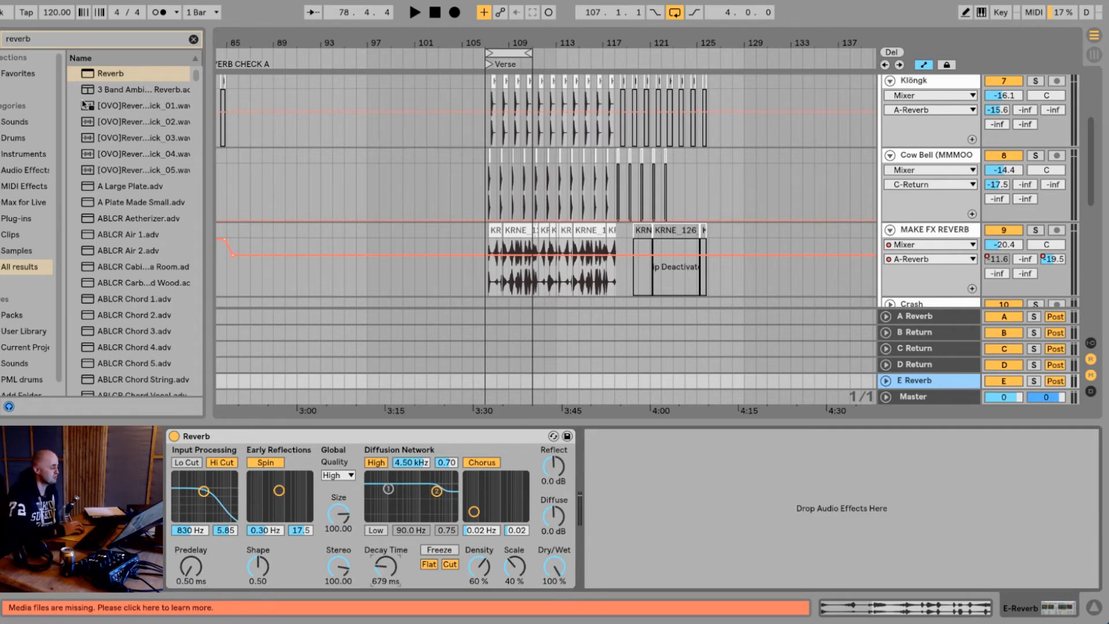
{"action": "left_click", "coordinate": [194, 39]}
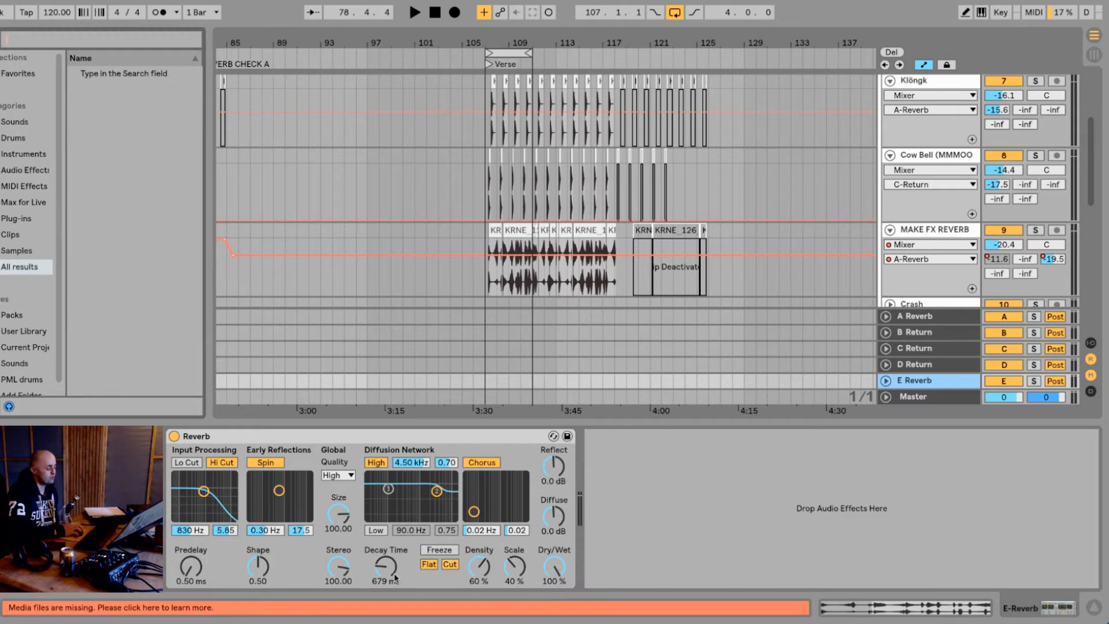
{"action": "left_click_drag", "start_coordinate": [394, 577], "coordinate": [392, 572]}
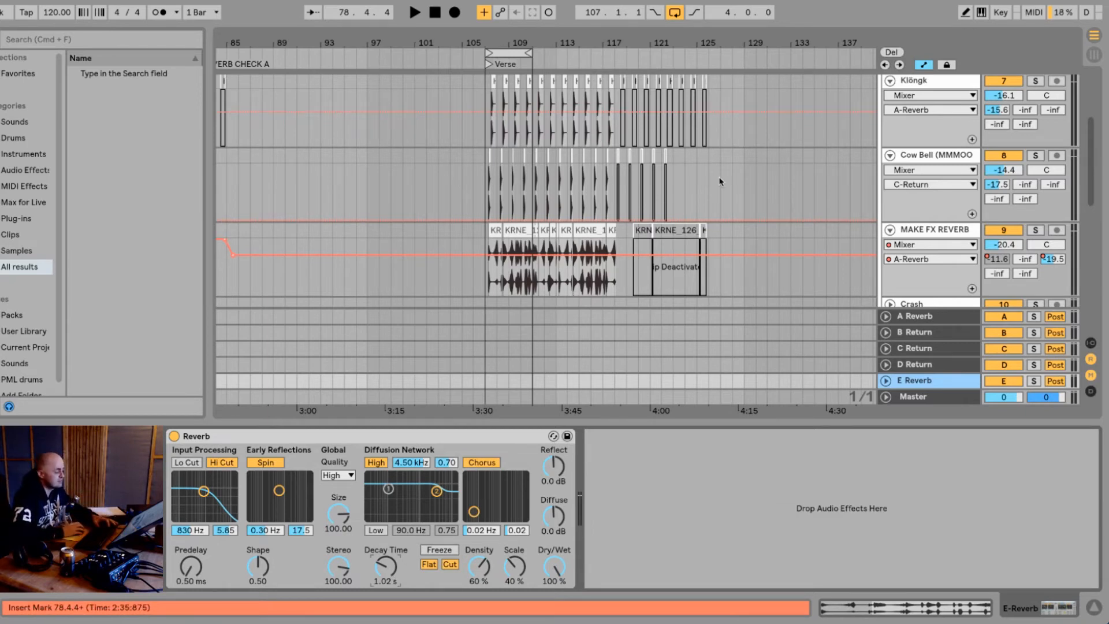
{"action": "scroll", "coordinate": [751, 184], "scroll_direction": "up", "scroll_amount": 3}
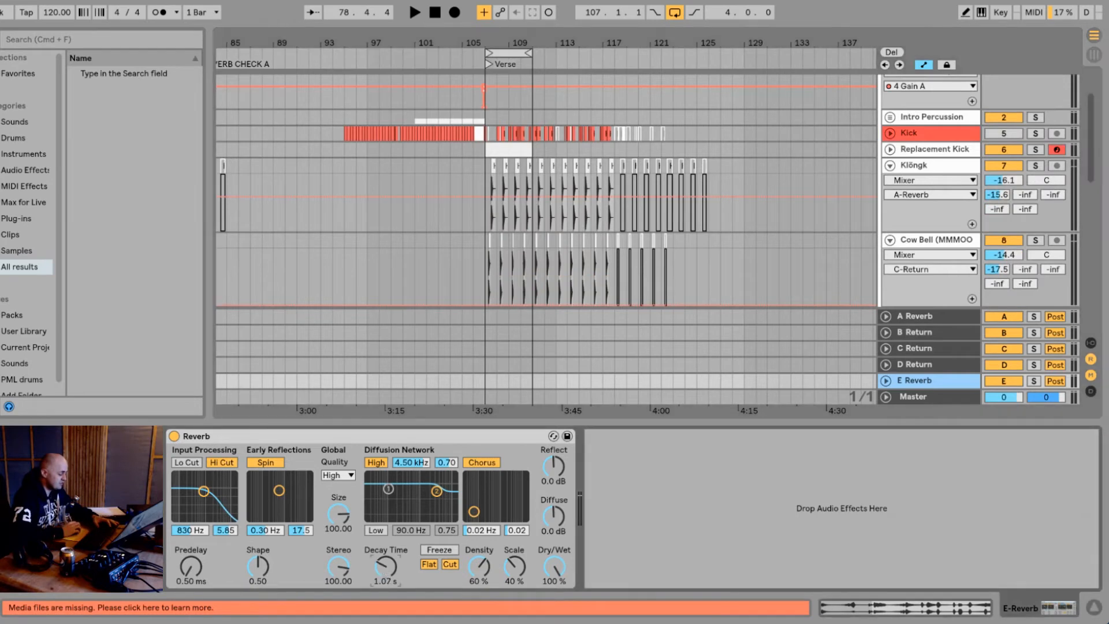
{"action": "left_click_drag", "start_coordinate": [385, 567], "coordinate": [386, 563]}
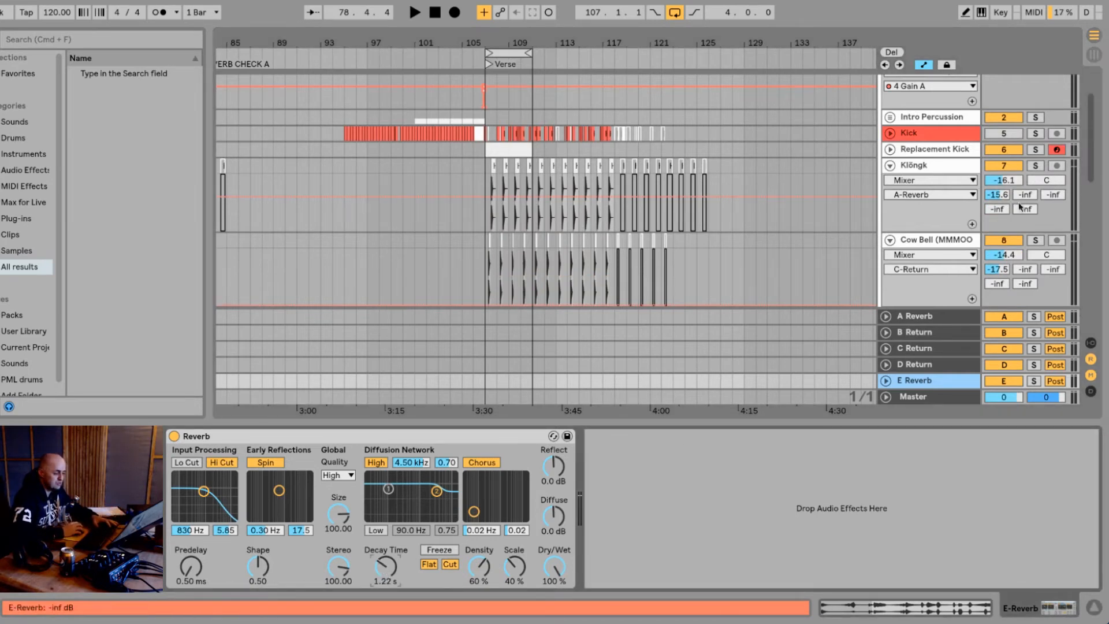
- Reset the A-Reverb sends of the Klöngk and Cow Bell tracks to -inf
{"action": "double_click", "coordinate": [998, 195]}
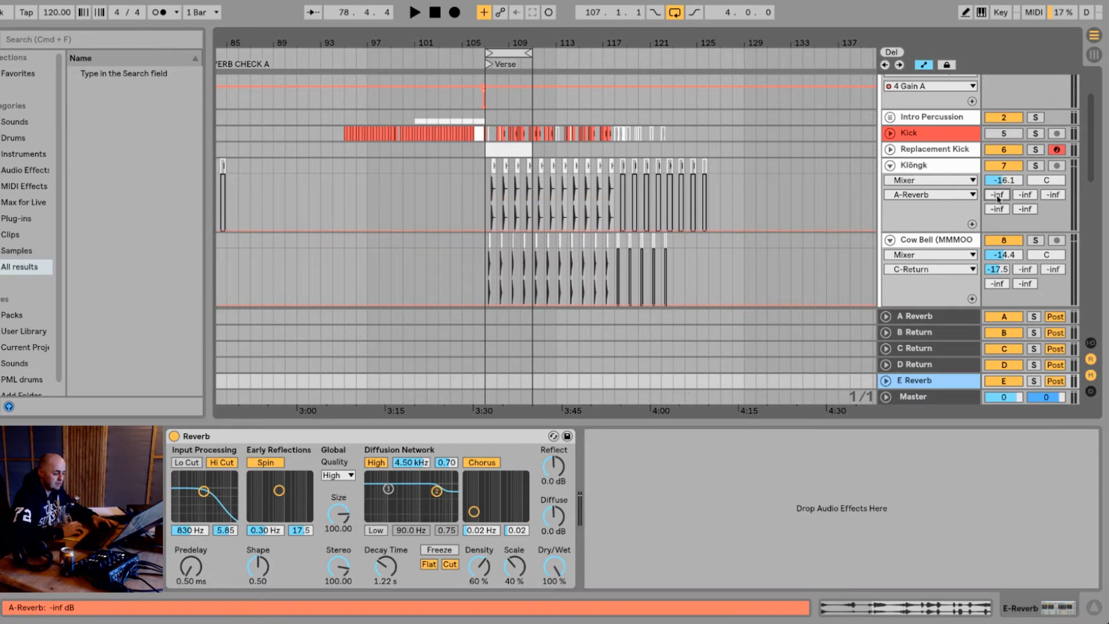
{"action": "double_click", "coordinate": [997, 269]}
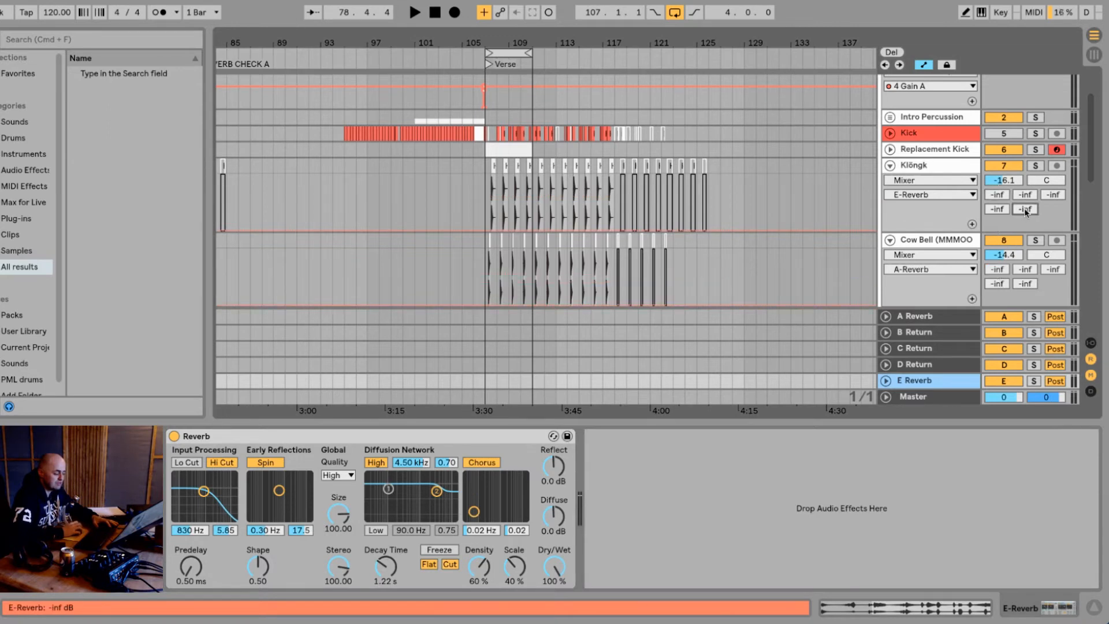
- Raise the Klöngk track's E-Reverb send to -4.0 dB while playing the verse from bar 107
{"action": "left_click_drag", "start_coordinate": [1026, 212], "coordinate": [1027, 191]}
{"action": "key", "text": "space"}
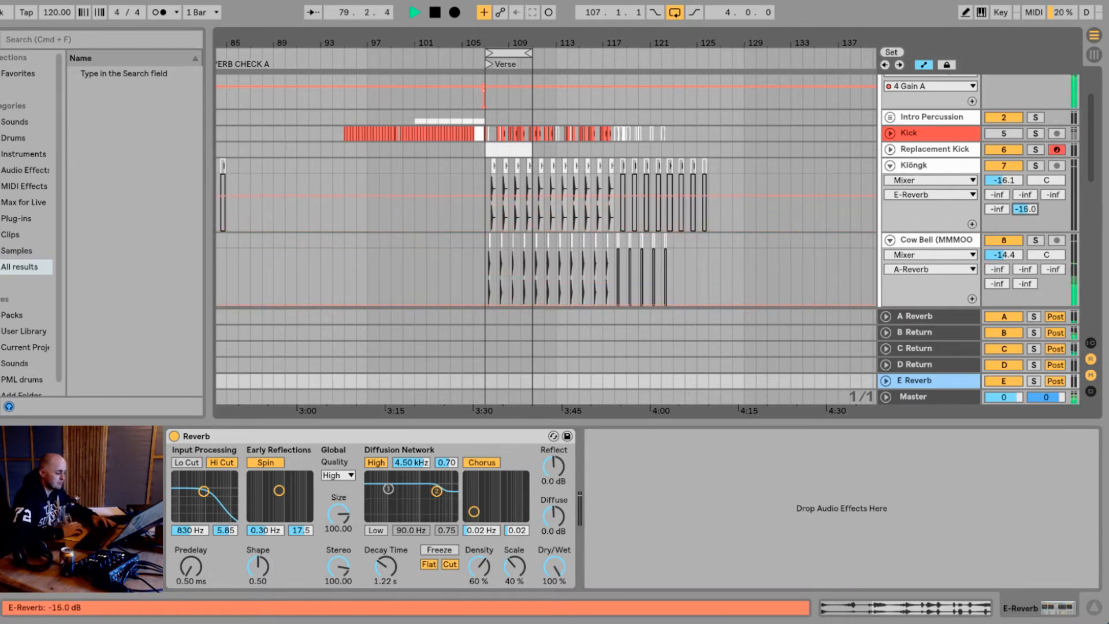
{"action": "left_click", "coordinate": [481, 174]}
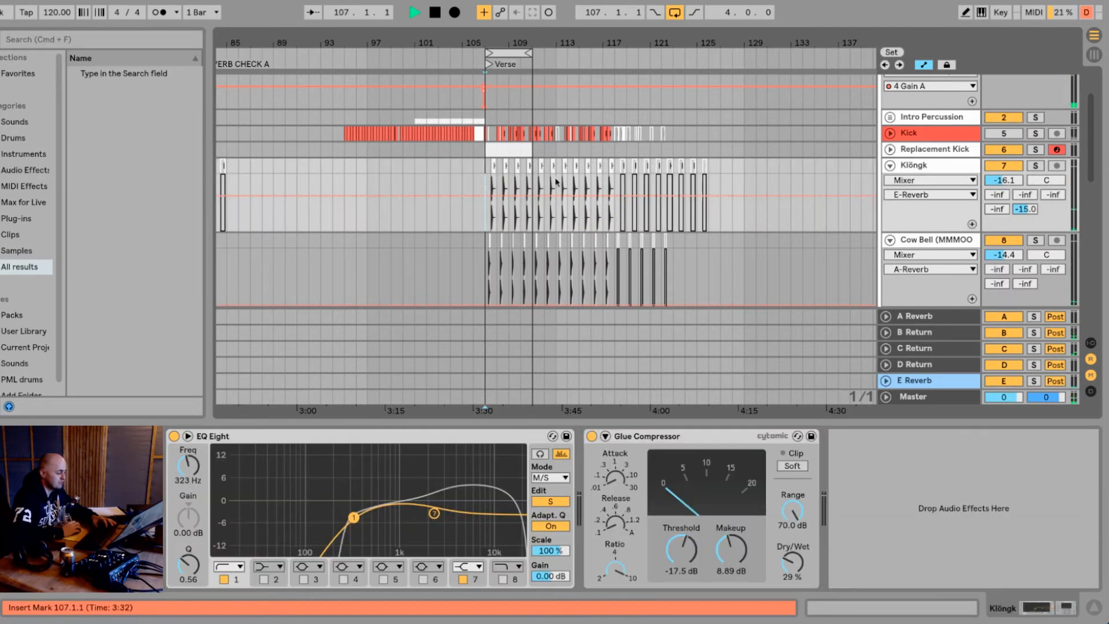
{"action": "mouse_move", "coordinate": [1029, 212]}
{"action": "left_mouse_down"}
{"action": "mouse_move", "coordinate": [1029, 185]}
{"action": "mouse_move", "coordinate": [1026, 212]}
{"action": "left_mouse_up"}
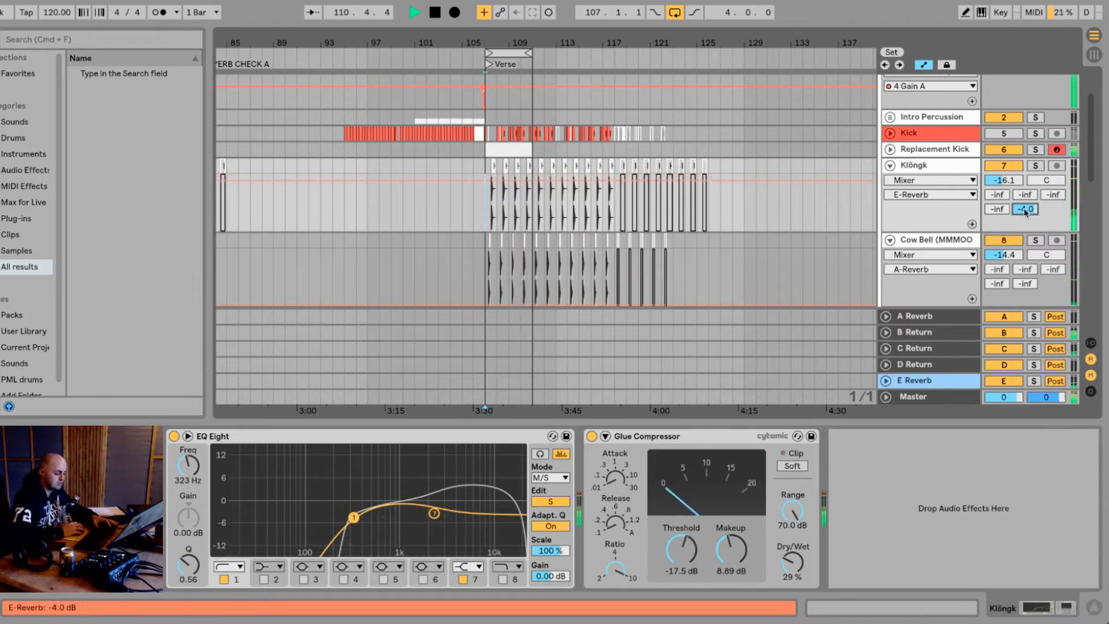
- Deactivate the MAKE FX REVERB track and fold it
{"action": "scroll", "coordinate": [918, 245], "scroll_direction": "down", "scroll_amount": 2}
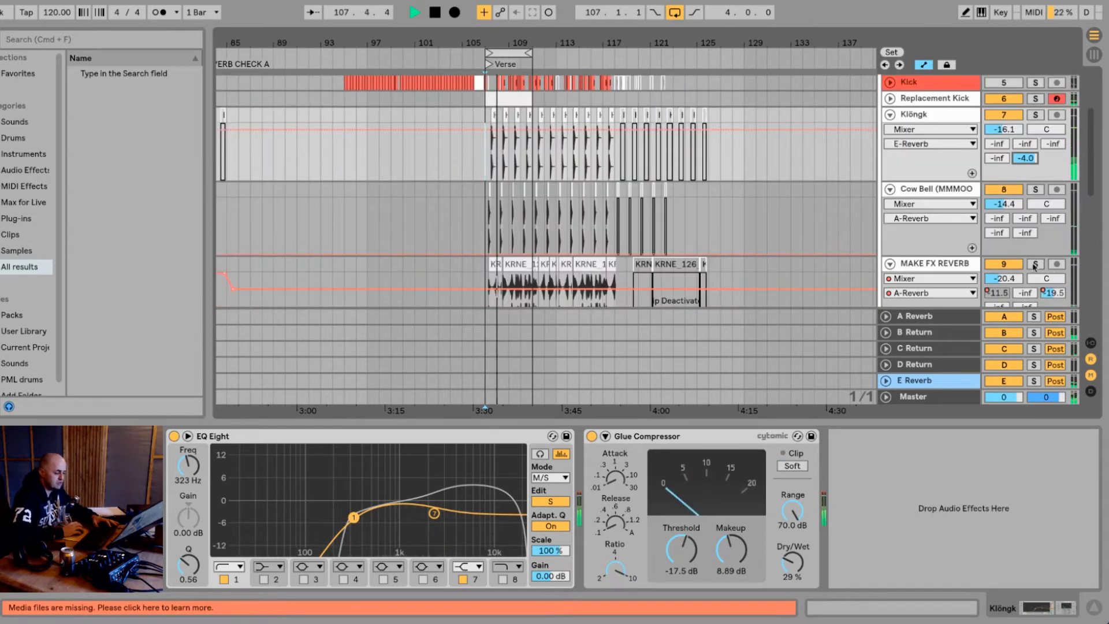
{"action": "left_click", "coordinate": [1012, 265]}
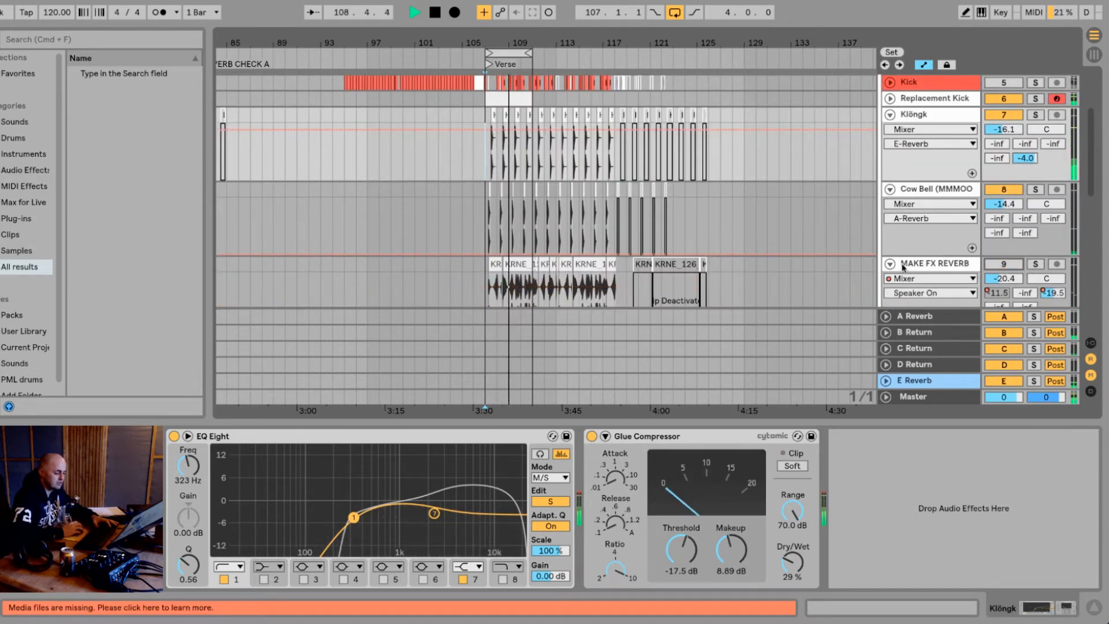
{"action": "scroll", "coordinate": [904, 267], "scroll_direction": "up", "scroll_amount": 3}
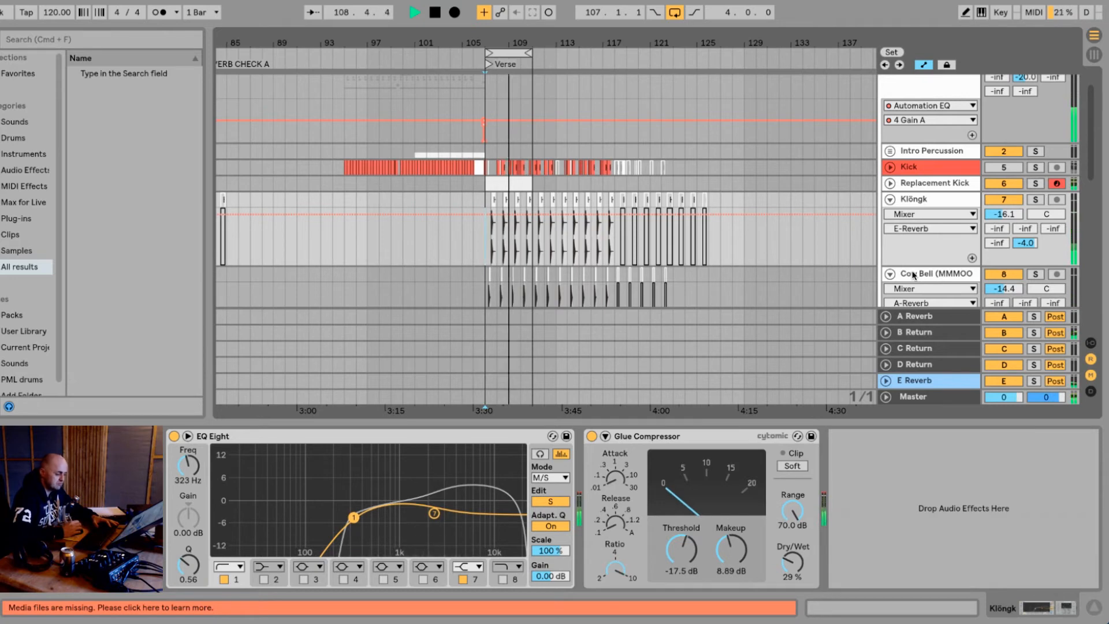
- Change the E Reverb return track's colour to light grey
{"action": "left_click", "coordinate": [913, 381]}
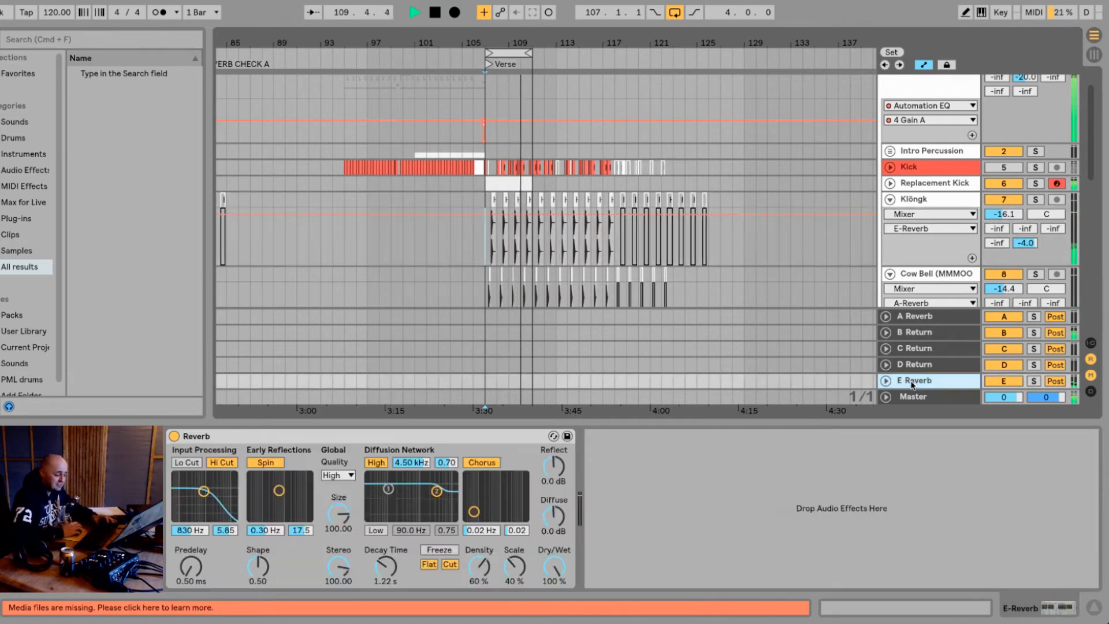
{"action": "right_click", "coordinate": [913, 382]}
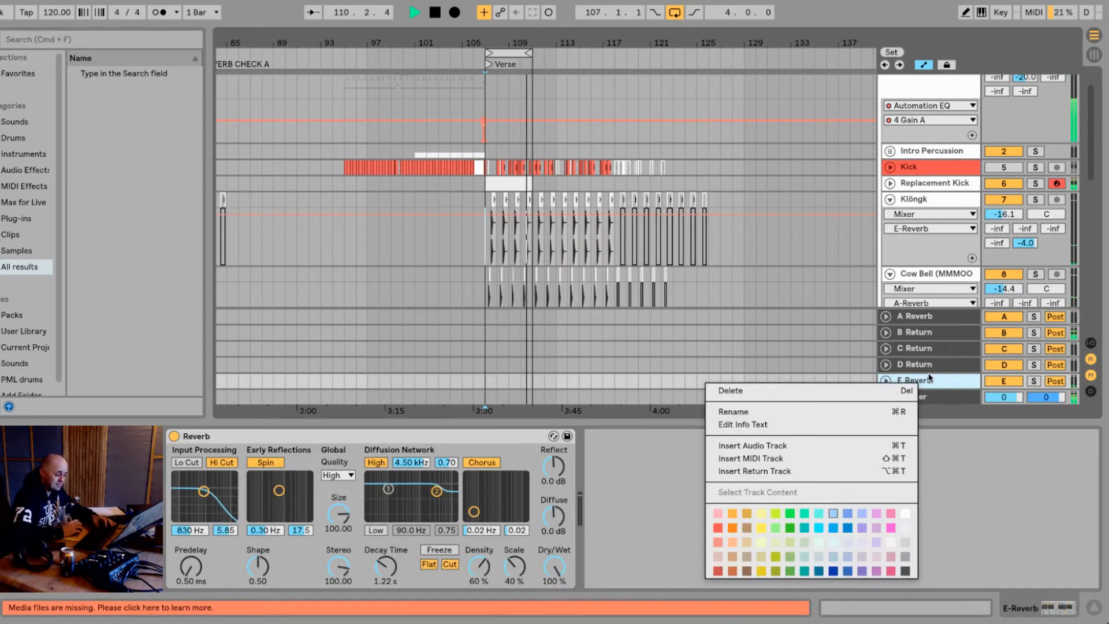
{"action": "left_click", "coordinate": [904, 558]}
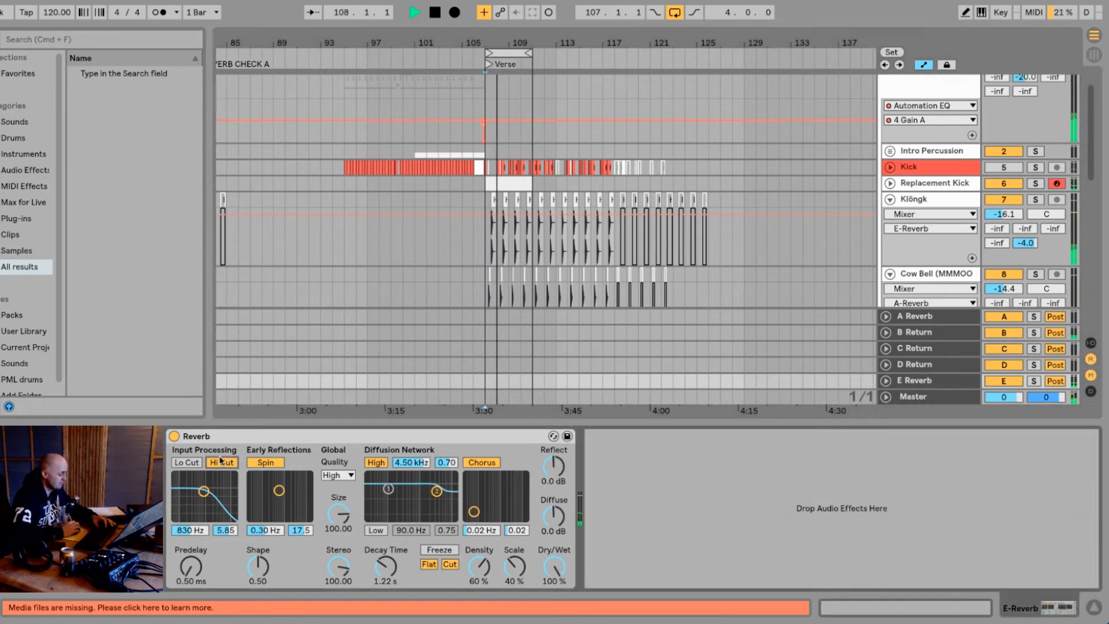
- Compare the E Reverb return with its input Hi Cut off and on while playing the verse
{"action": "left_click", "coordinate": [222, 462]}
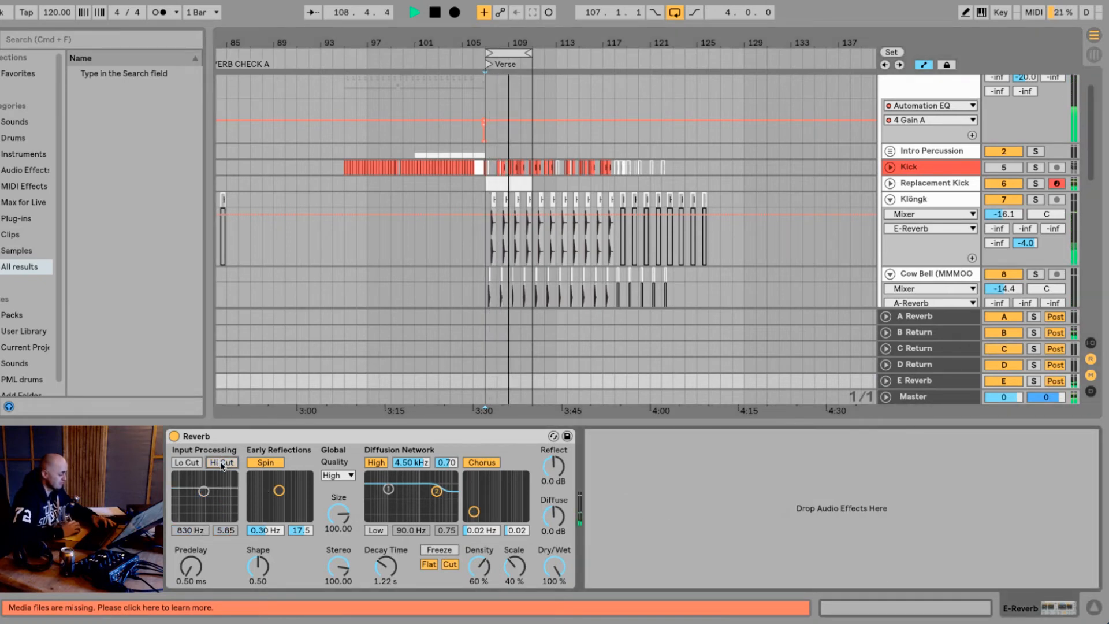
{"action": "left_click", "coordinate": [221, 463]}
{"action": "key", "text": "space"}
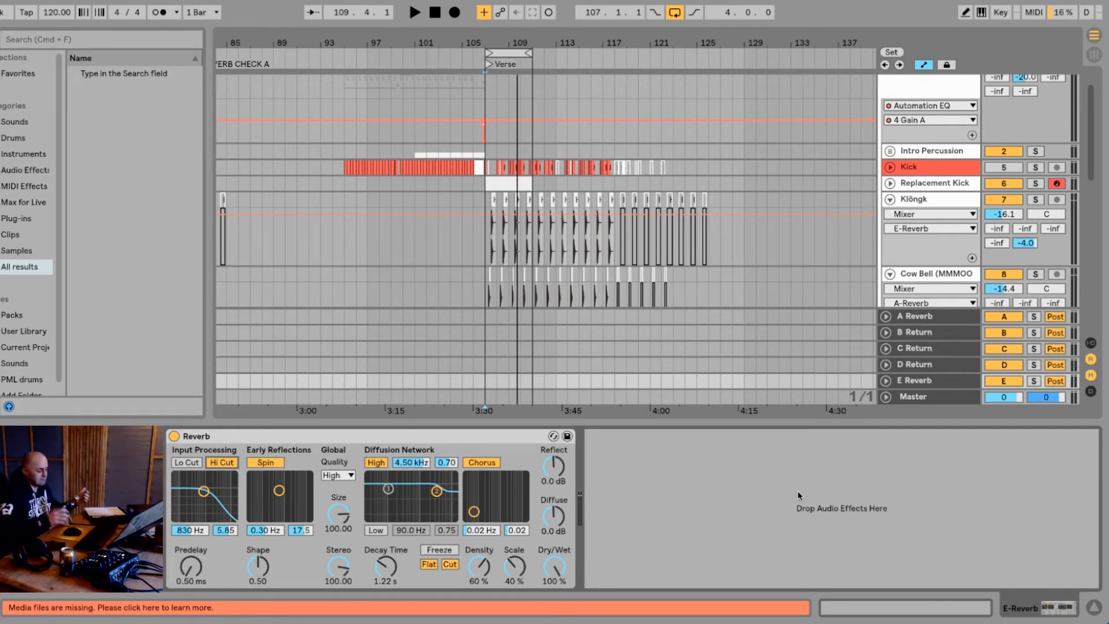
{"action": "key", "text": "space"}
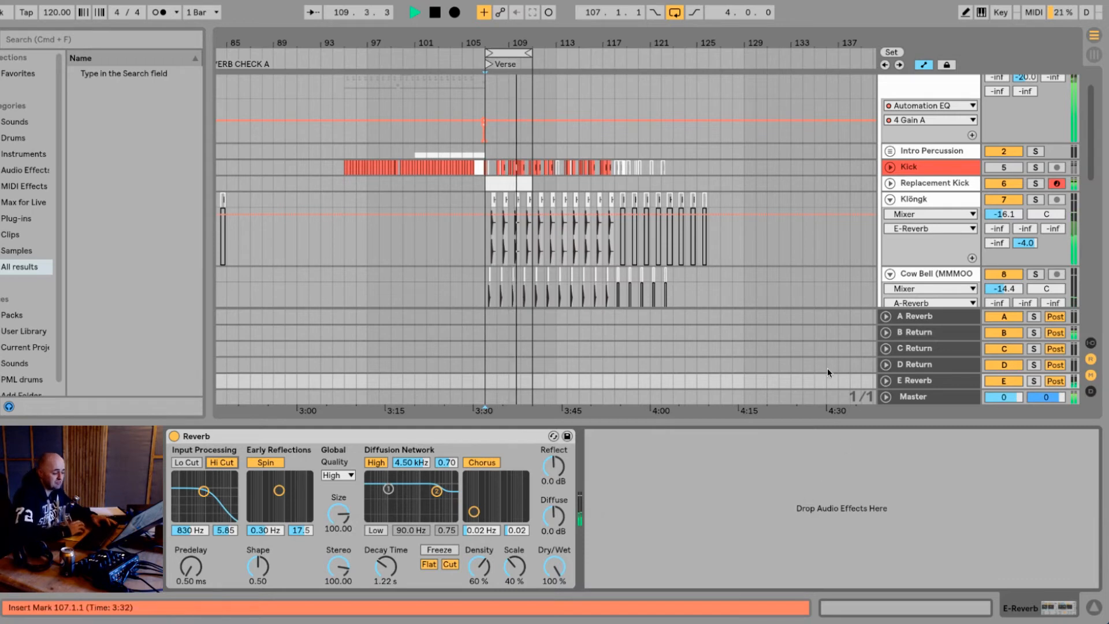
{"action": "key", "text": "space"}
- Set the Cow Bell track's E-Reverb send to -11.6 dB while listening to the verse
{"action": "scroll", "coordinate": [947, 272], "scroll_direction": "down", "scroll_amount": 3}
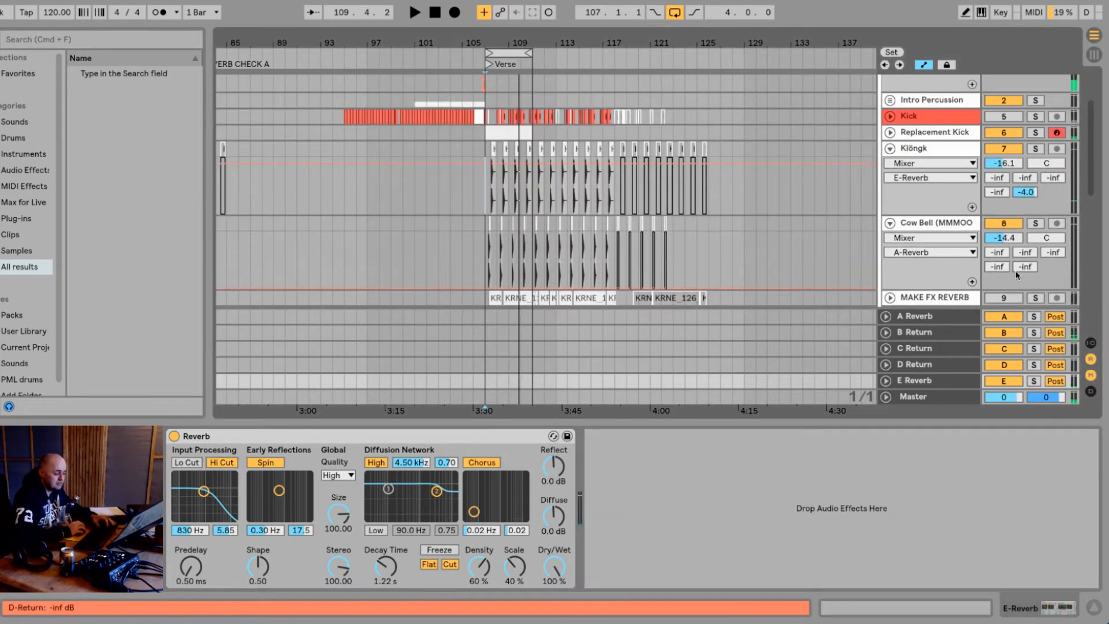
{"action": "mouse_move", "coordinate": [1027, 269]}
{"action": "left_mouse_down"}
{"action": "mouse_move", "coordinate": [1026, 235]}
{"action": "mouse_move", "coordinate": [1026, 268]}
{"action": "left_mouse_up"}
{"action": "key", "text": "space"}
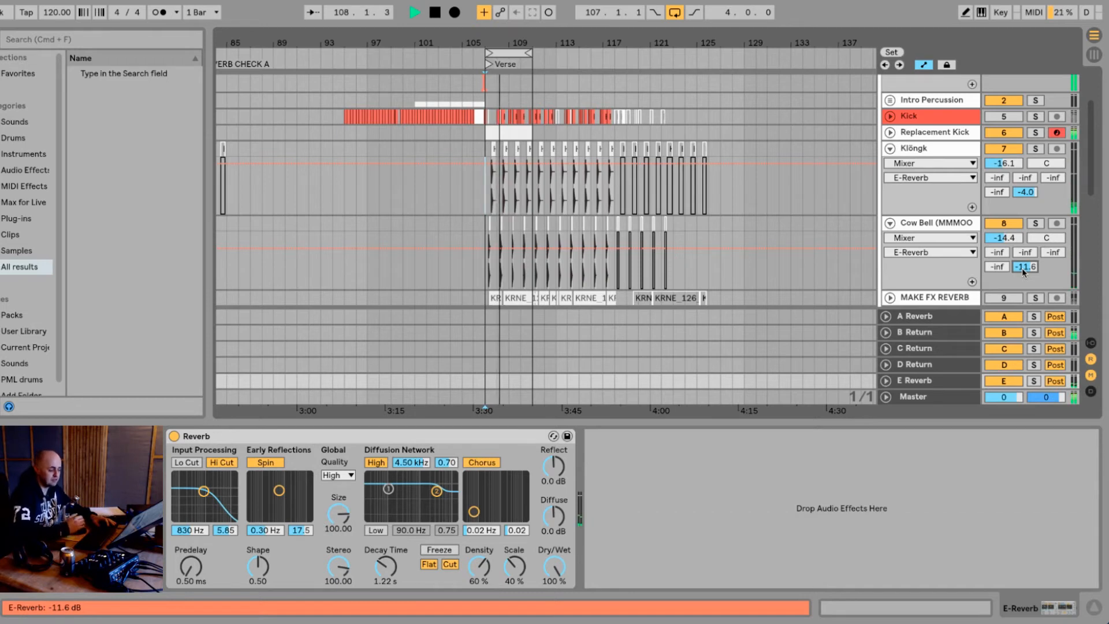
{"action": "scroll", "coordinate": [959, 262], "scroll_direction": "down", "scroll_amount": 2}
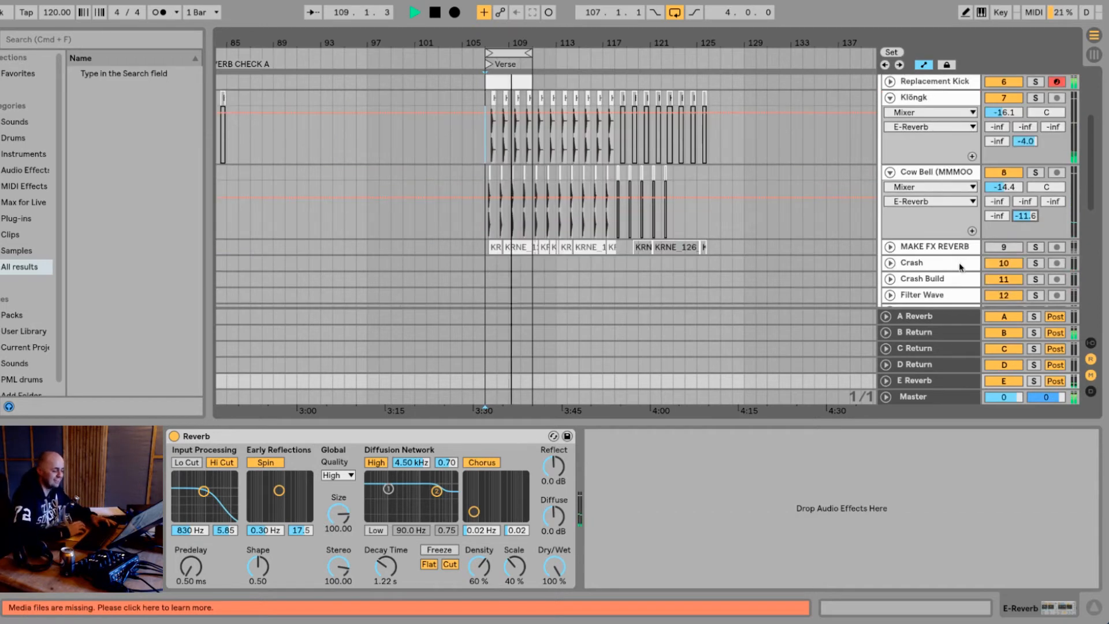
- Reactivate and unfold the MAKE FX REVERB track, and display its device chain
{"action": "left_click", "coordinate": [893, 247]}
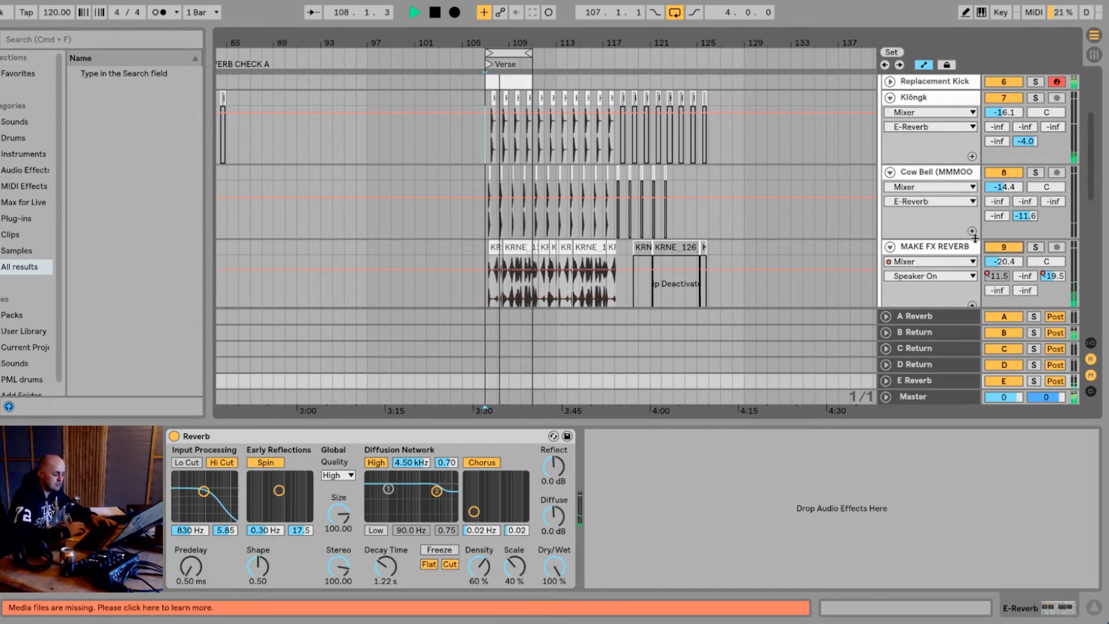
{"action": "scroll", "coordinate": [1002, 255], "scroll_direction": "down", "scroll_amount": 1}
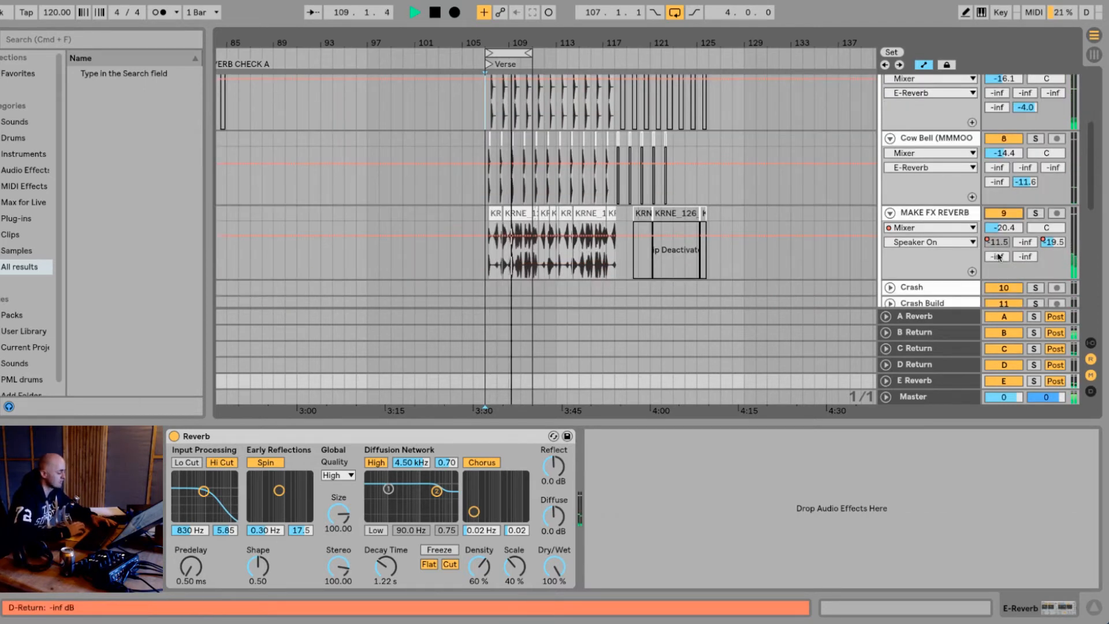
{"action": "left_click", "coordinate": [948, 218]}
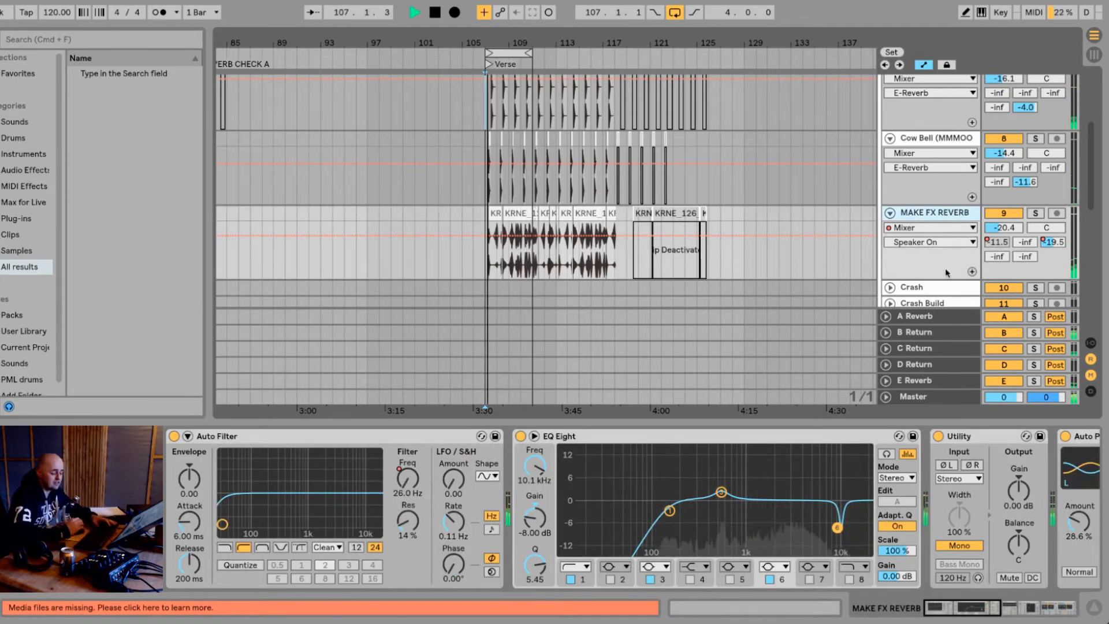
- Insert a new return track after E Reverb and name it Saturation
{"action": "left_click", "coordinate": [940, 378]}
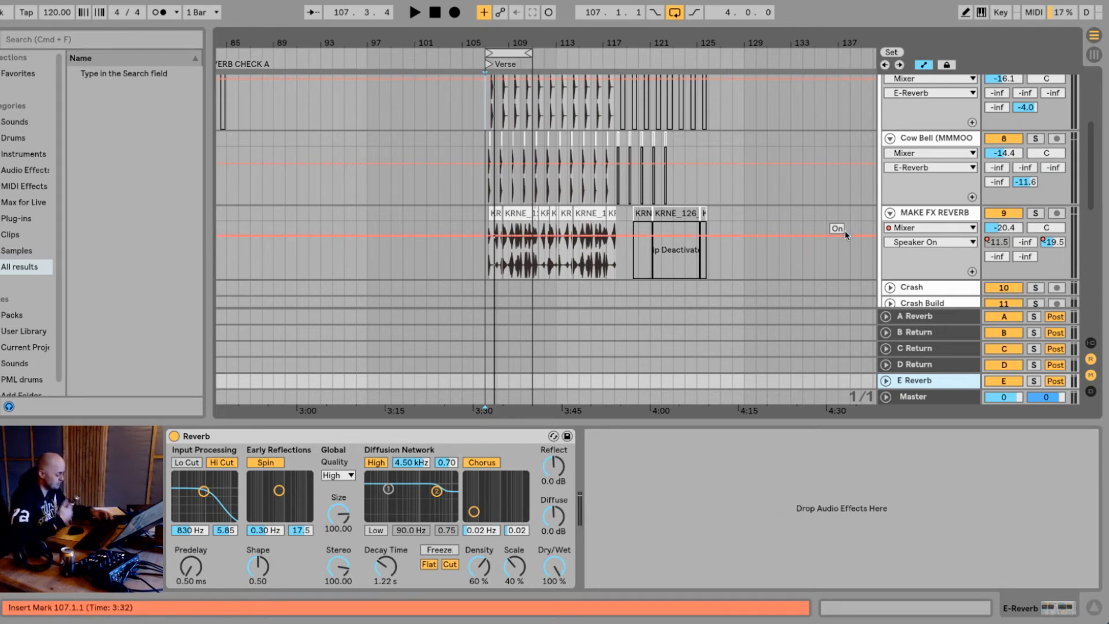
{"action": "key", "text": "super+alt+t"}
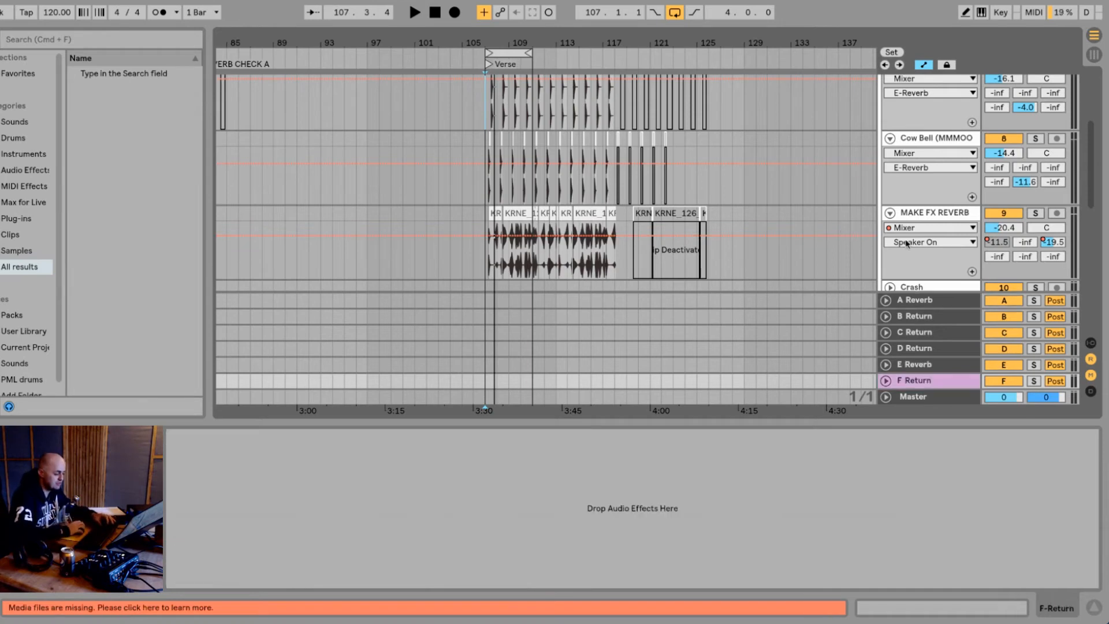
{"action": "left_click", "coordinate": [916, 382]}
{"action": "double_click", "coordinate": [916, 381]}
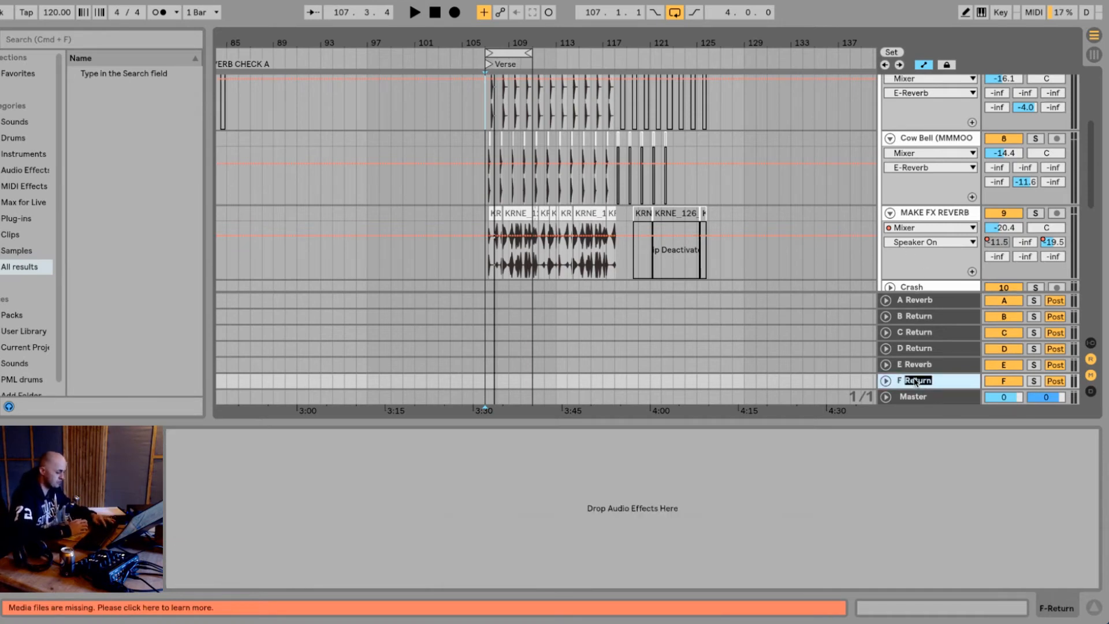
{"action": "type", "text": "Saturation"}
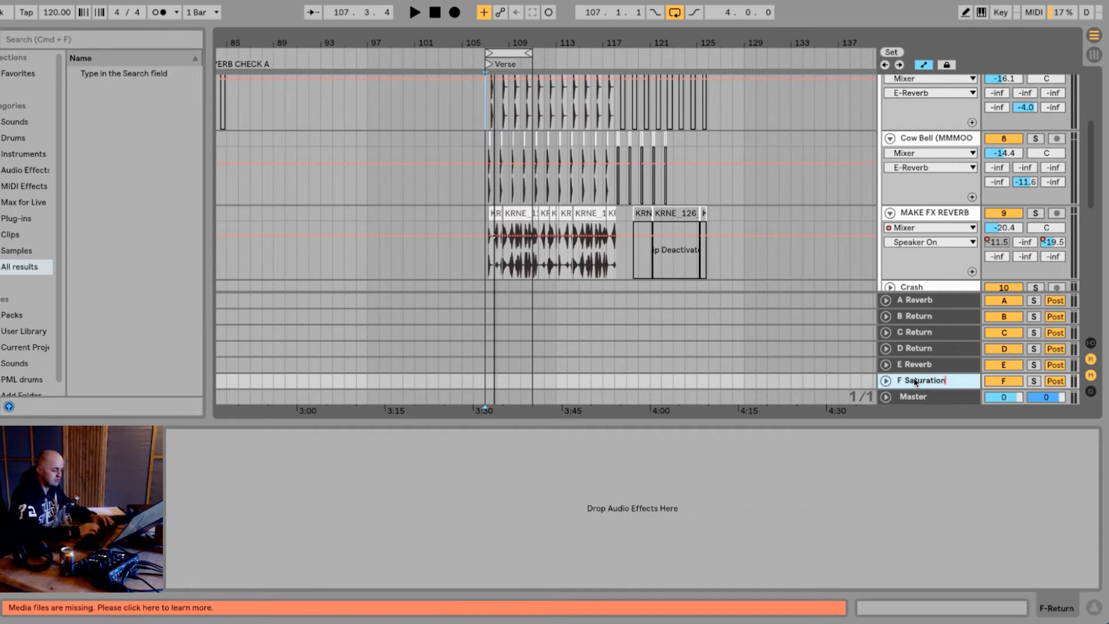
{"action": "key", "text": "Return"}
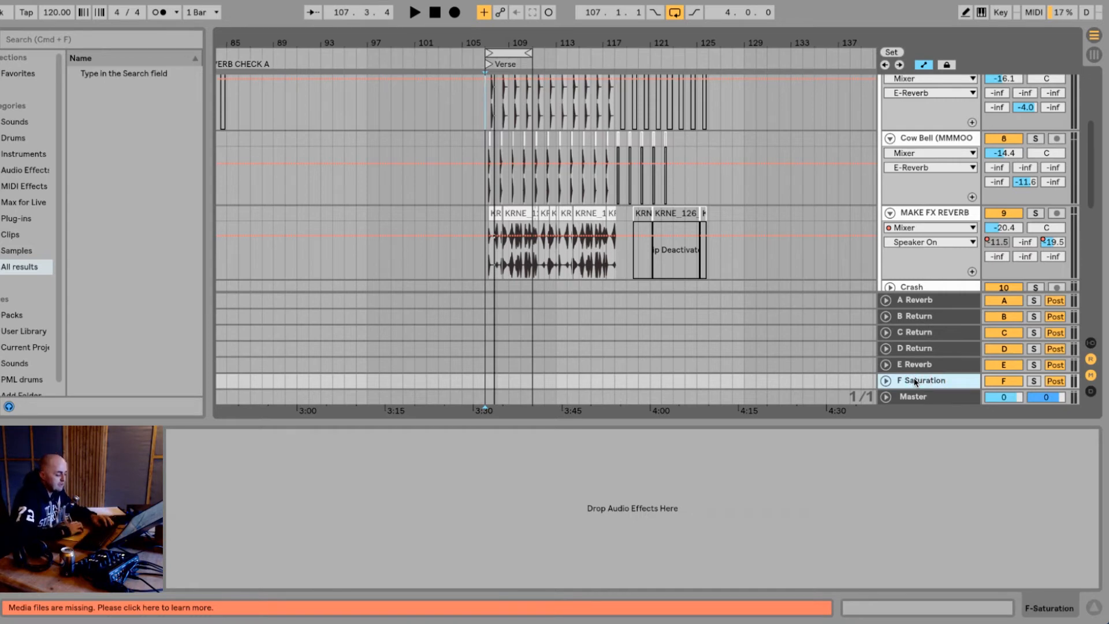
- Search the browser for "amp" and load the Amp effect onto the F Saturation return
{"action": "left_click", "coordinate": [43, 39]}
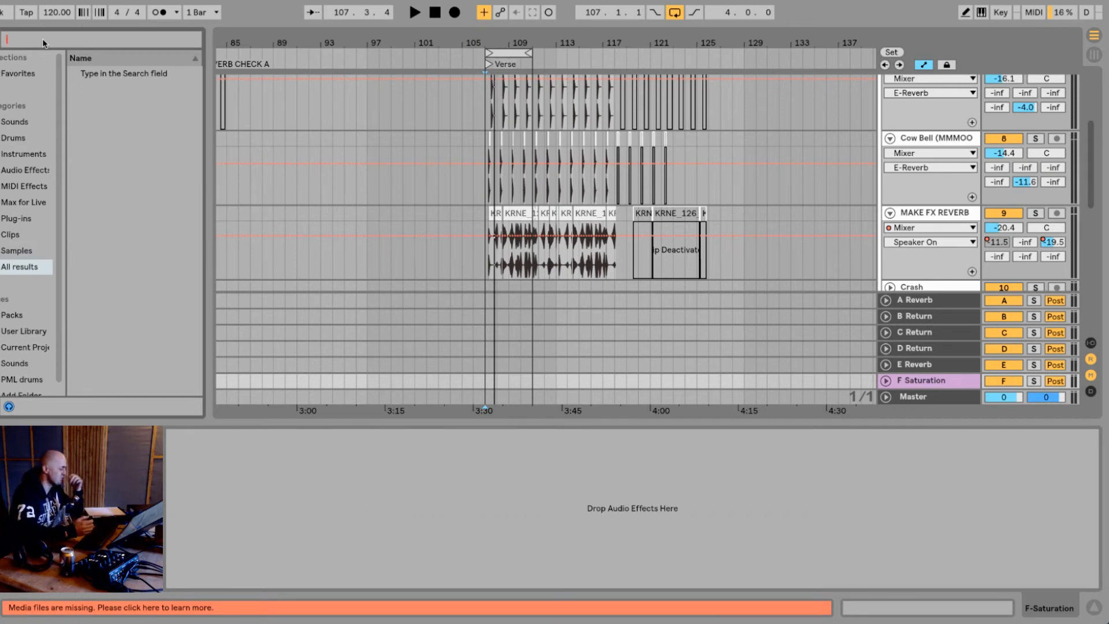
{"action": "type", "text": "amp"}
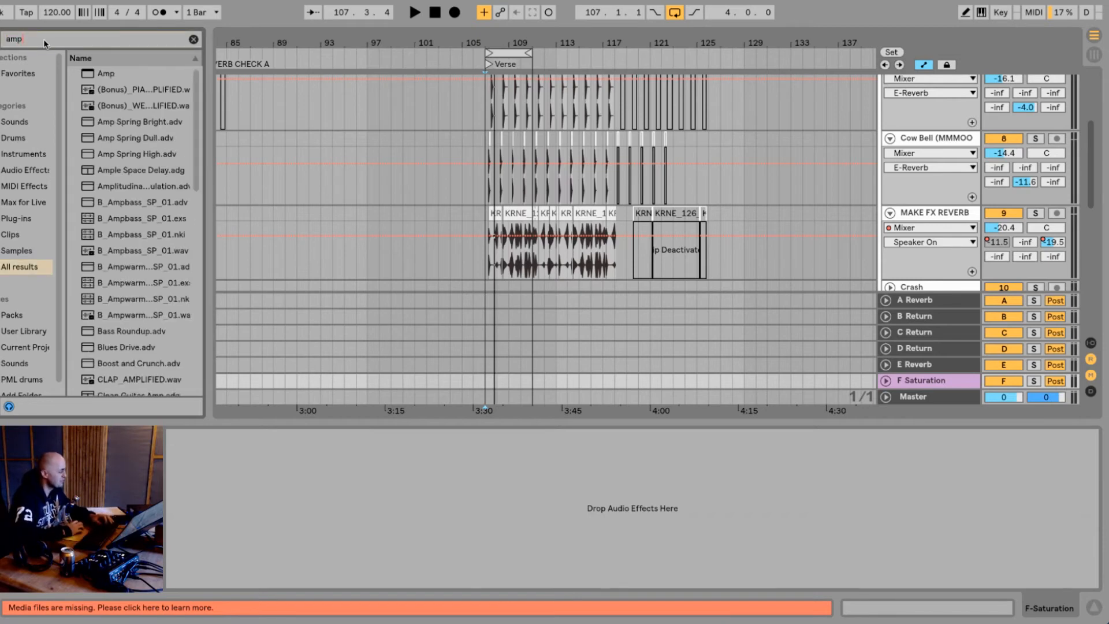
{"action": "left_click", "coordinate": [91, 75]}
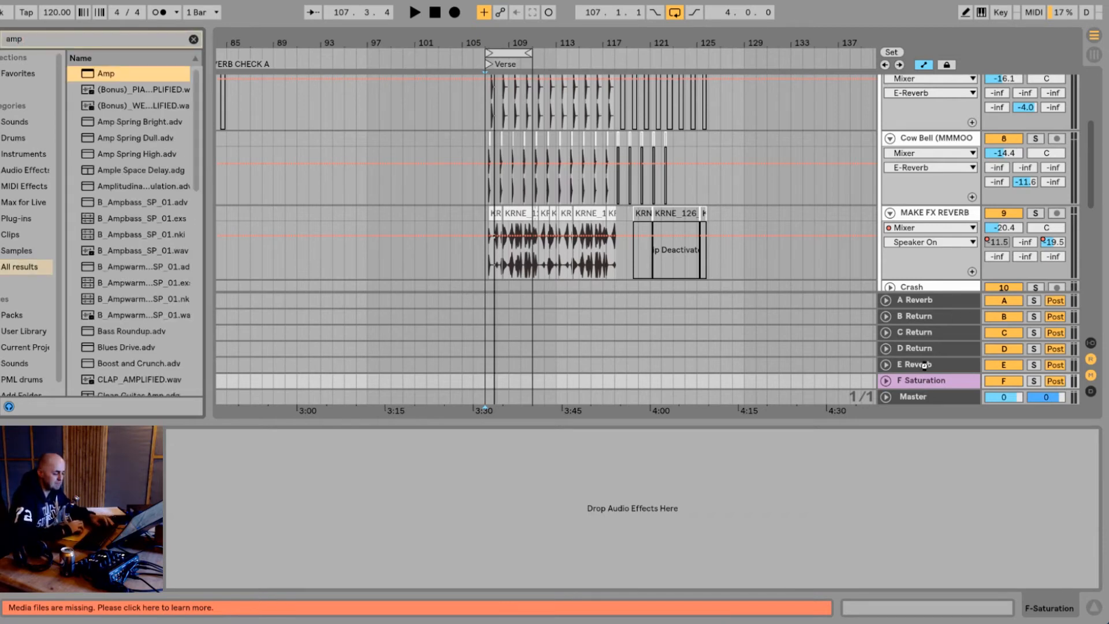
{"action": "left_click_drag", "start_coordinate": [921, 376], "coordinate": [921, 376]}
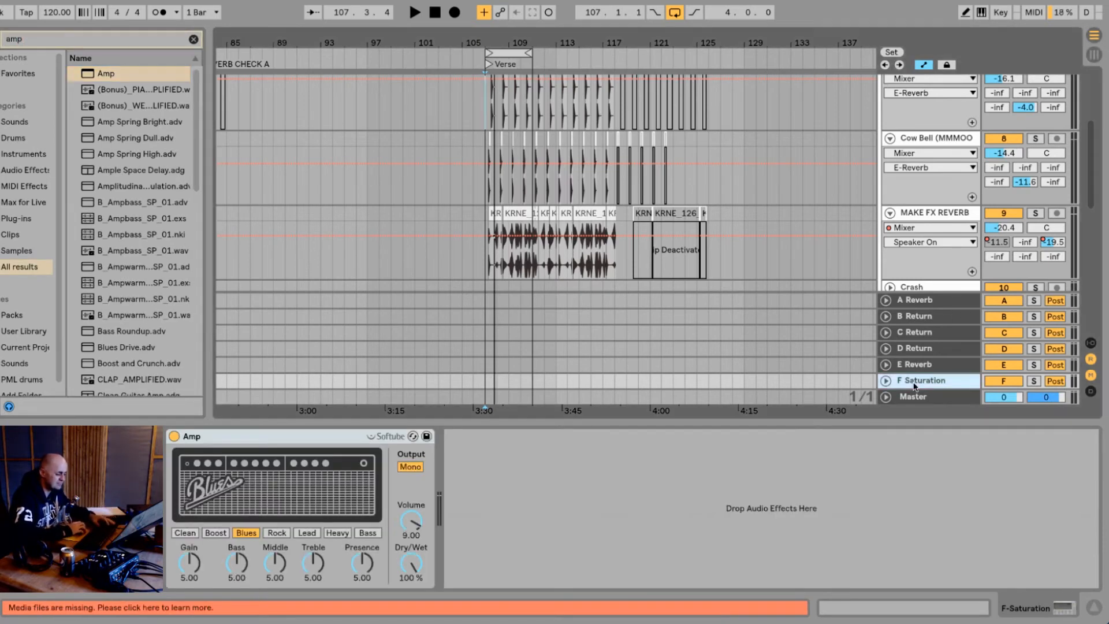
- Colour the F Saturation return dark grey like the other returns, and switch the Amp's output to Dual
{"action": "right_click", "coordinate": [909, 383]}
{"action": "left_click", "coordinate": [899, 572]}
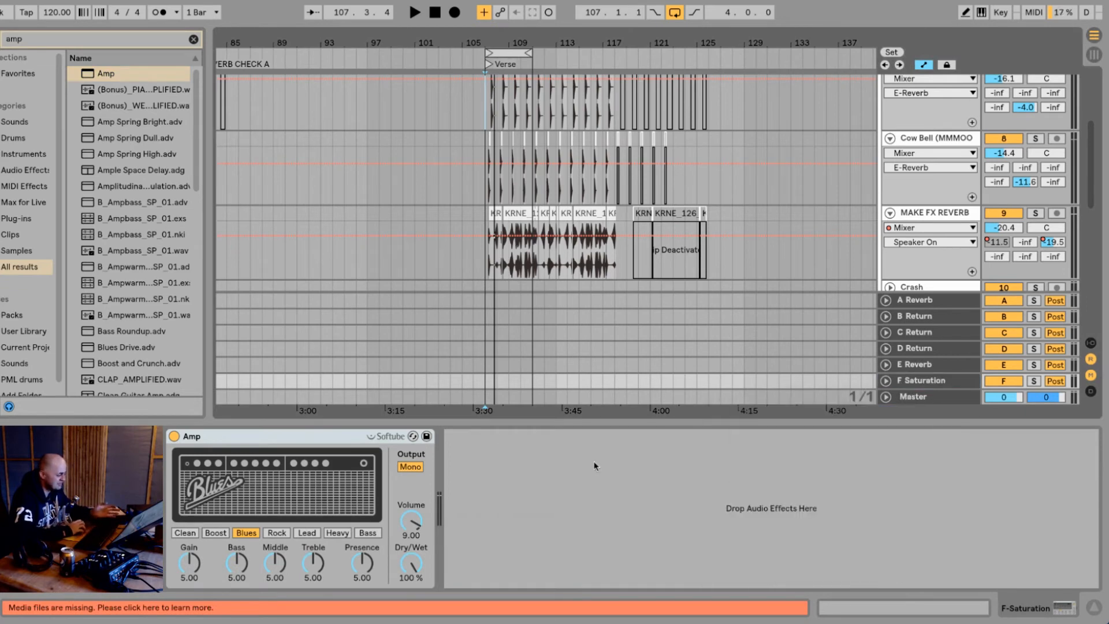
{"action": "left_click", "coordinate": [404, 467]}
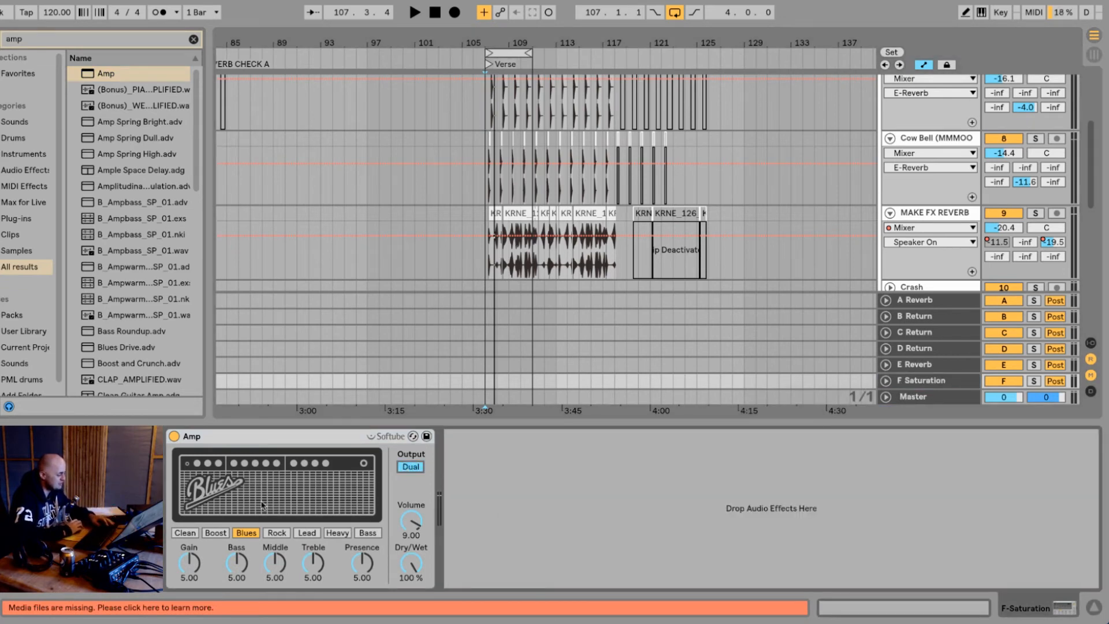
- Search the browser for "eq" and add an EQ Eight after the Amp on the F Saturation return
{"action": "left_click", "coordinate": [115, 42]}
{"action": "type", "text": "eq"}
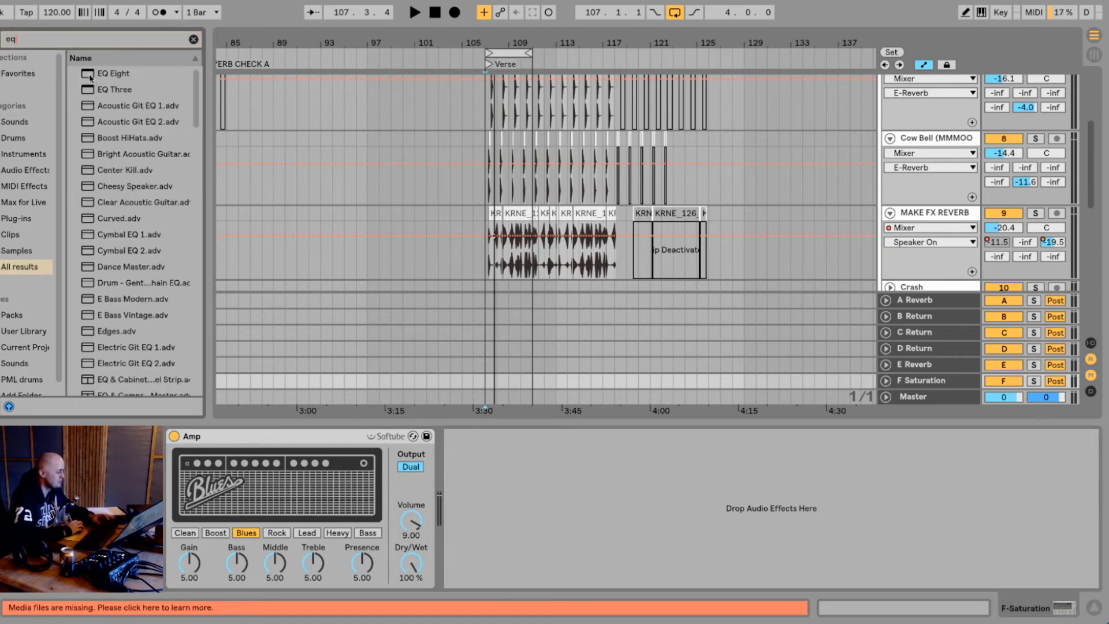
{"action": "left_click_drag", "start_coordinate": [97, 75], "coordinate": [420, 469]}
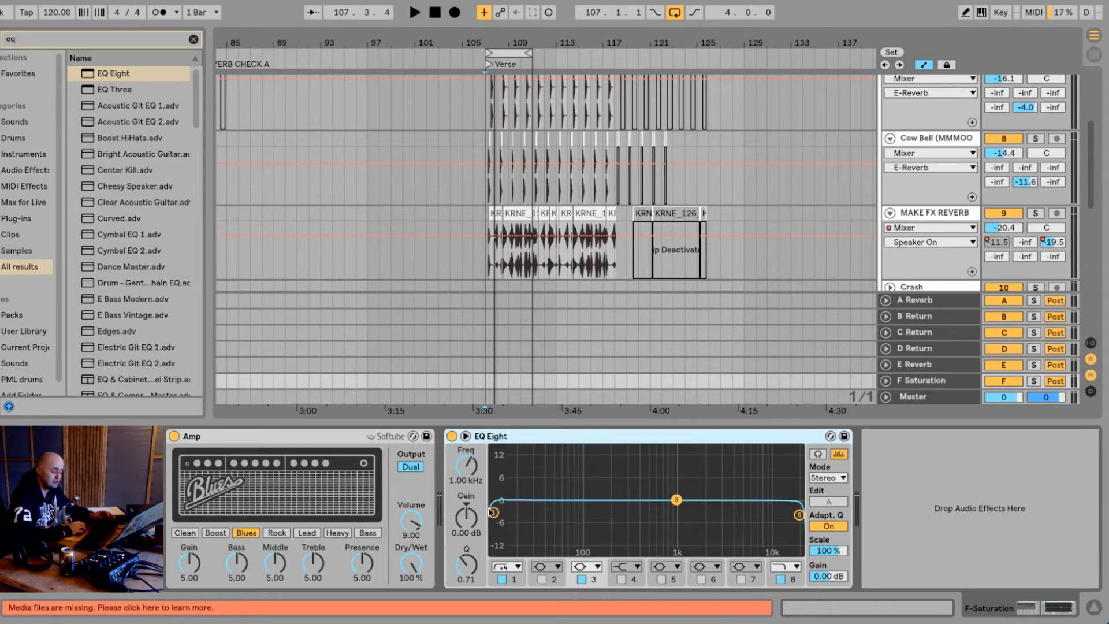
- Make the EQ Eight's band 1 a gentle low cut at about 91.8 Hz, and turn off bands 3 and 8
{"action": "left_click_drag", "start_coordinate": [494, 512], "coordinate": [581, 526]}
{"action": "left_click", "coordinate": [516, 568]}
{"action": "left_click", "coordinate": [516, 476]}
{"action": "left_click", "coordinate": [582, 580]}
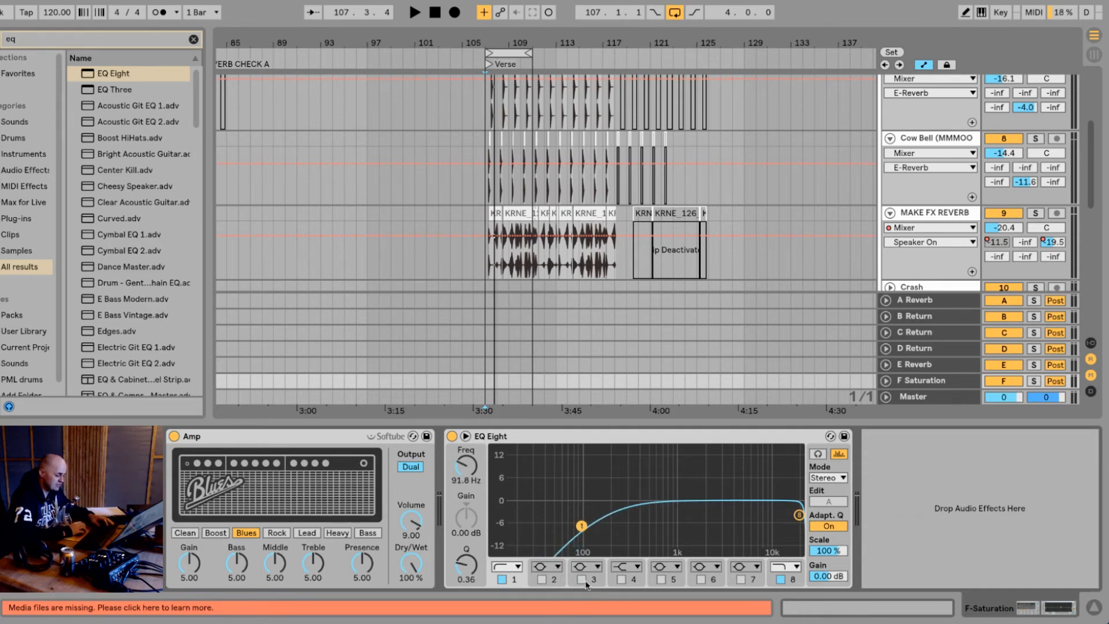
{"action": "left_click", "coordinate": [781, 580]}
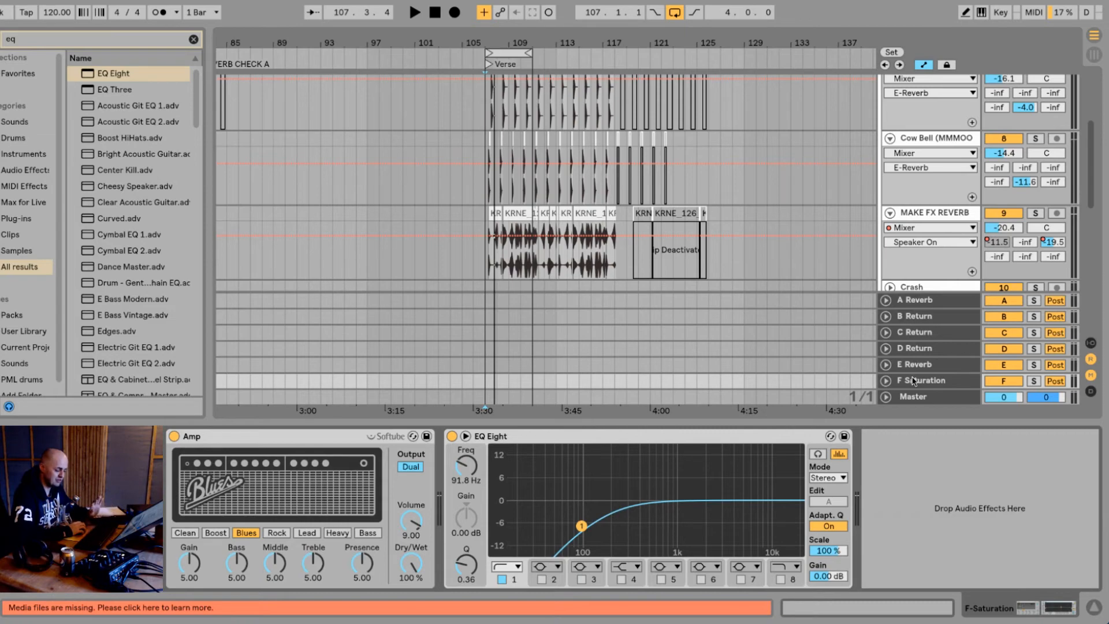
- Hide the return tracks and set the Cow Bell track's F-Saturation send to -30.5 dB while playing the verse
{"action": "left_click", "coordinate": [1090, 359]}
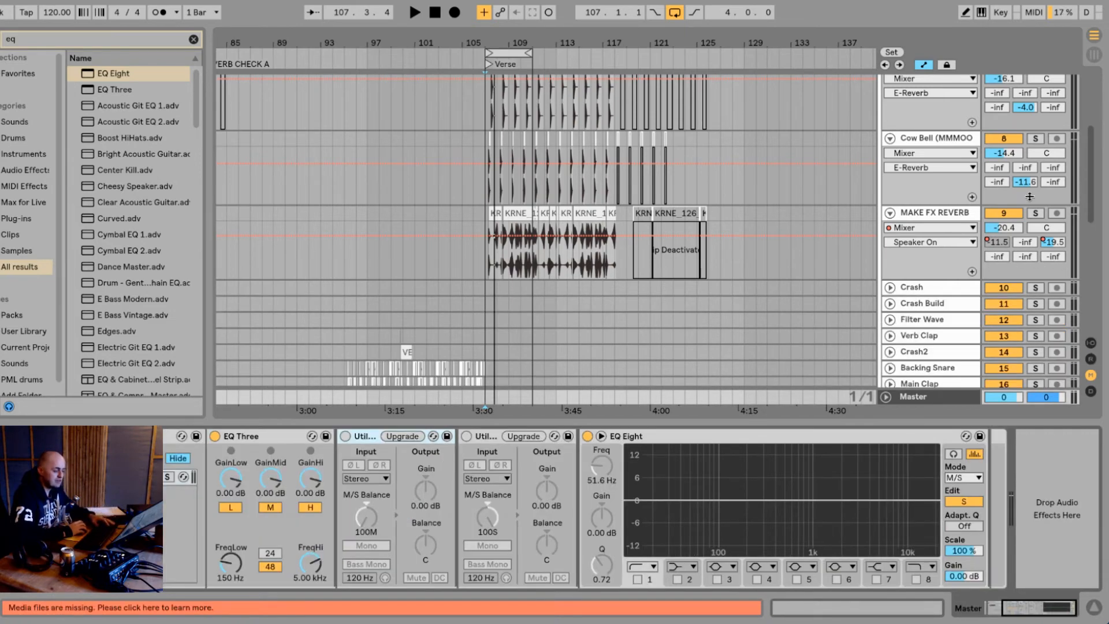
{"action": "scroll", "coordinate": [1031, 264], "scroll_direction": "up", "scroll_amount": 3}
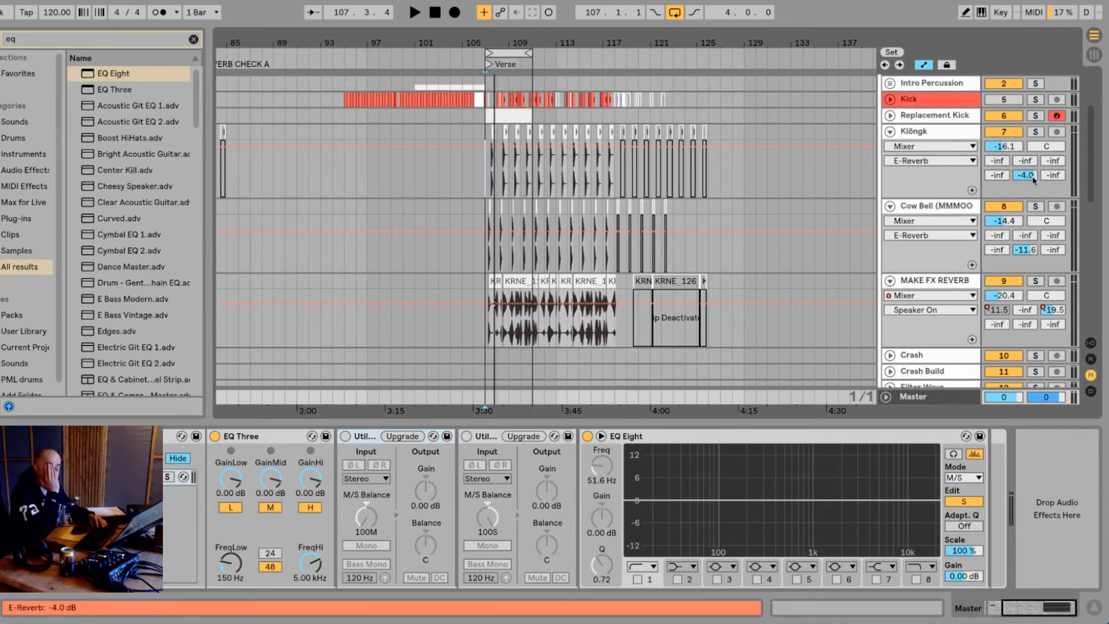
{"action": "key", "text": "space"}
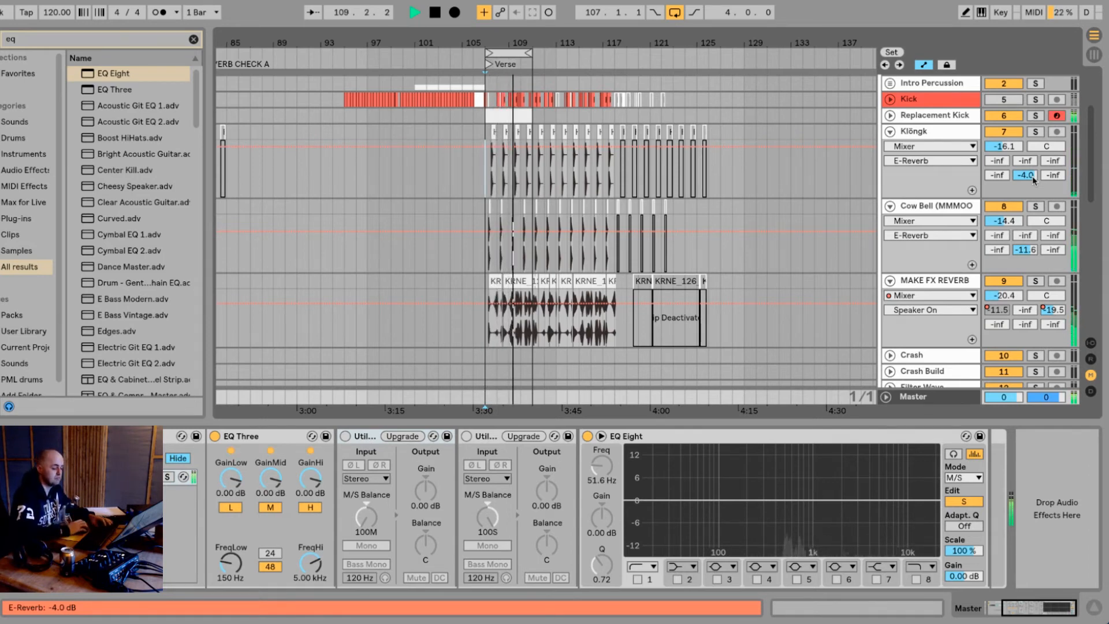
{"action": "left_click", "coordinate": [1053, 251]}
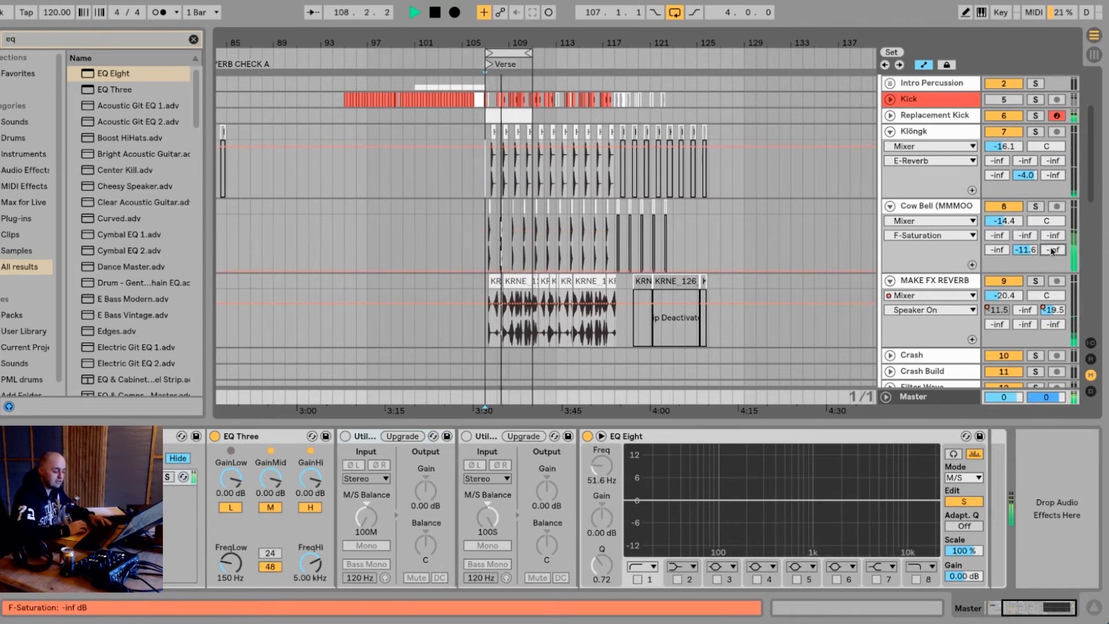
{"action": "mouse_move", "coordinate": [1053, 250]}
{"action": "left_mouse_down"}
{"action": "mouse_move", "coordinate": [1053, 235]}
{"action": "mouse_move", "coordinate": [1053, 250]}
{"action": "left_mouse_up"}
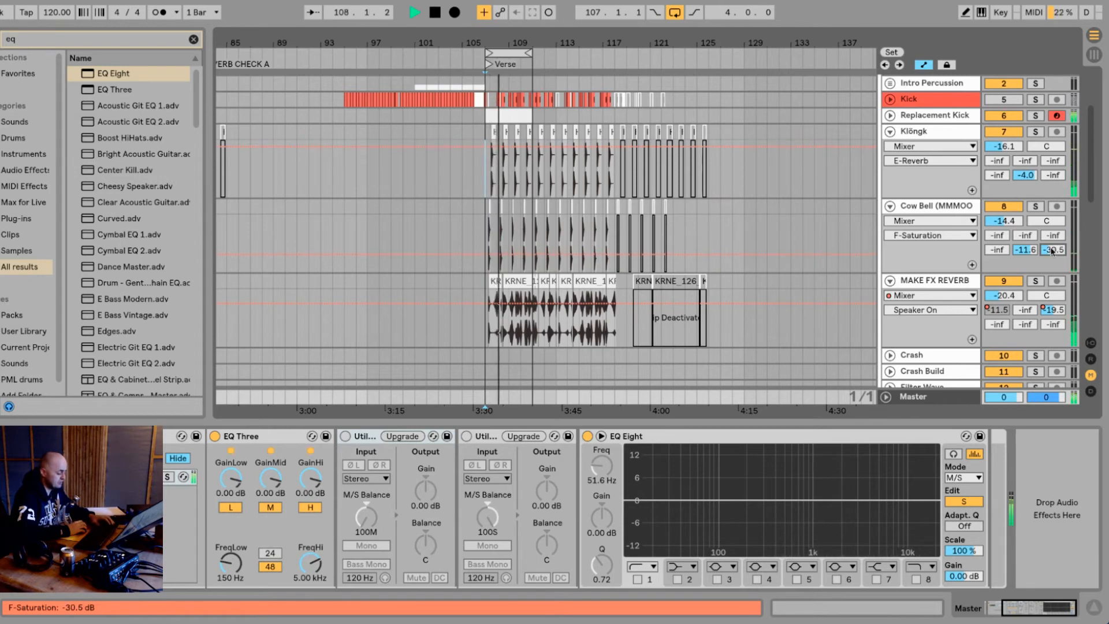
- In the side channel of the Cow Bell's EQ Eight, turn band 6 into a high-shelf cut and set band 1 to 1.44 kHz
{"action": "left_click", "coordinate": [920, 206]}
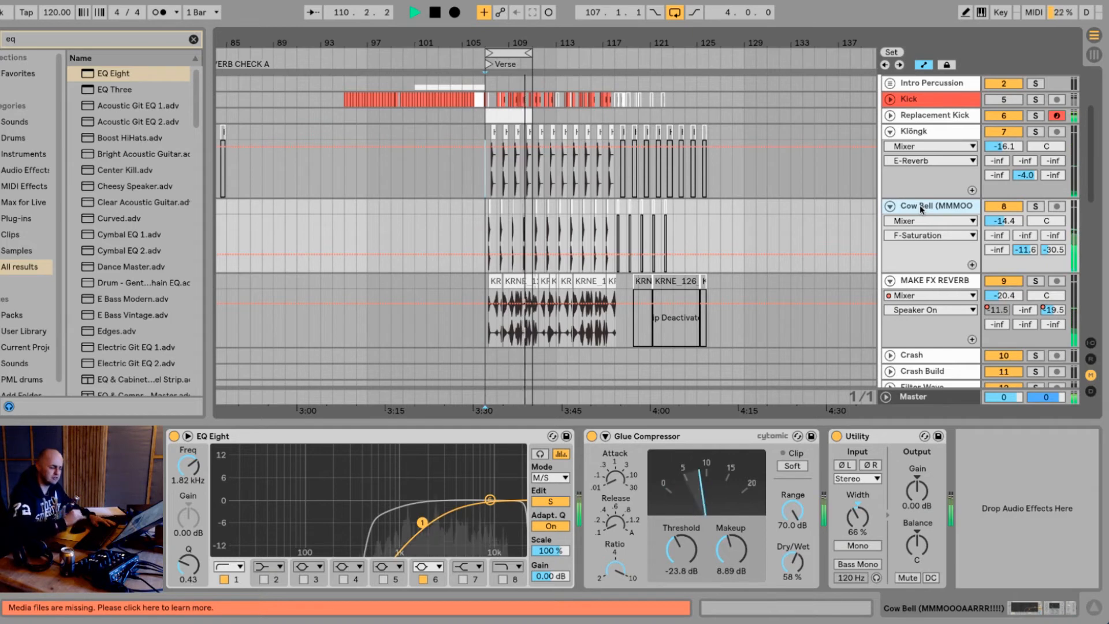
{"action": "left_click_drag", "start_coordinate": [491, 500], "coordinate": [489, 515]}
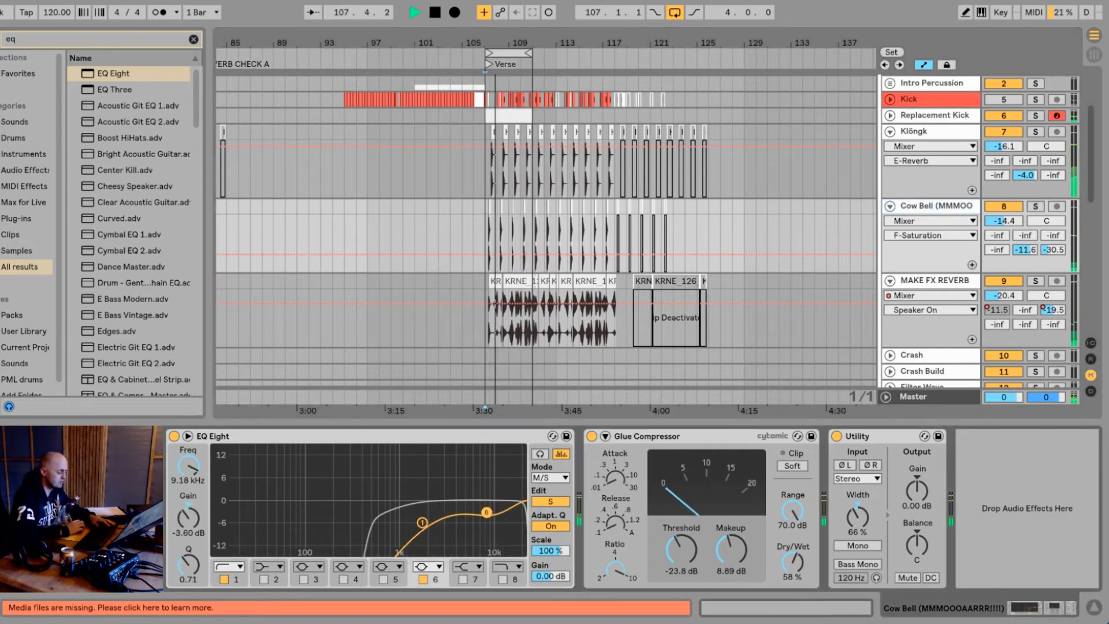
{"action": "left_click", "coordinate": [429, 566]}
{"action": "left_click", "coordinate": [428, 527]}
{"action": "left_click_drag", "start_coordinate": [485, 518], "coordinate": [472, 518]}
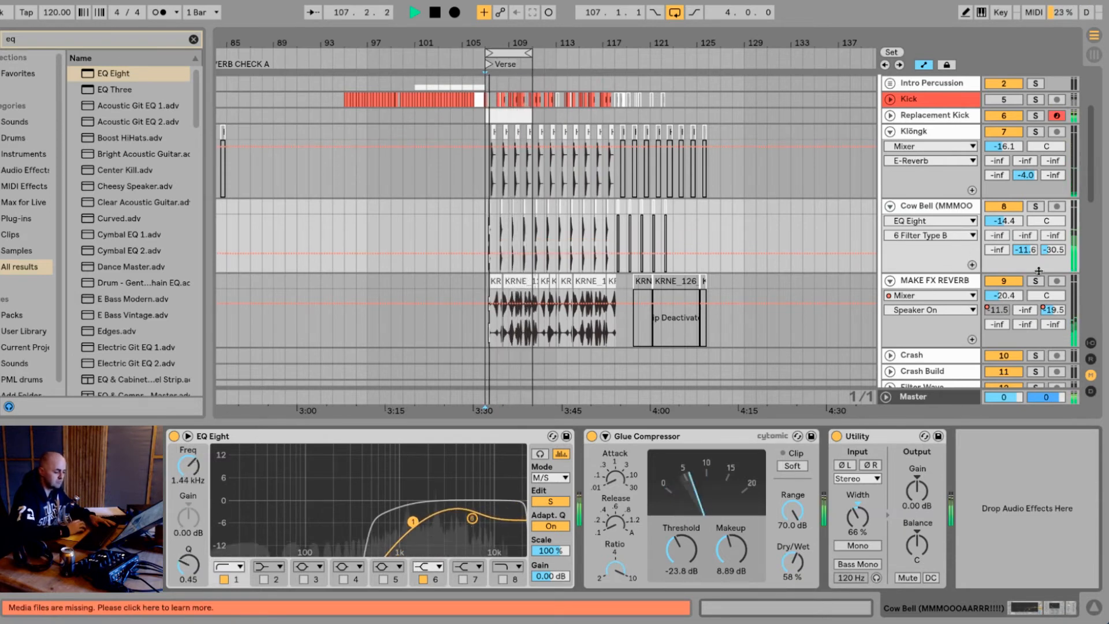
- Set the F-Saturation send to -52.0 dB on Klöngk and -47.0 dB on MAKE FX REVERB, and stop playback
{"action": "mouse_move", "coordinate": [1054, 175]}
{"action": "left_mouse_down"}
{"action": "mouse_move", "coordinate": [1054, 156]}
{"action": "mouse_move", "coordinate": [1053, 169]}
{"action": "left_mouse_up"}
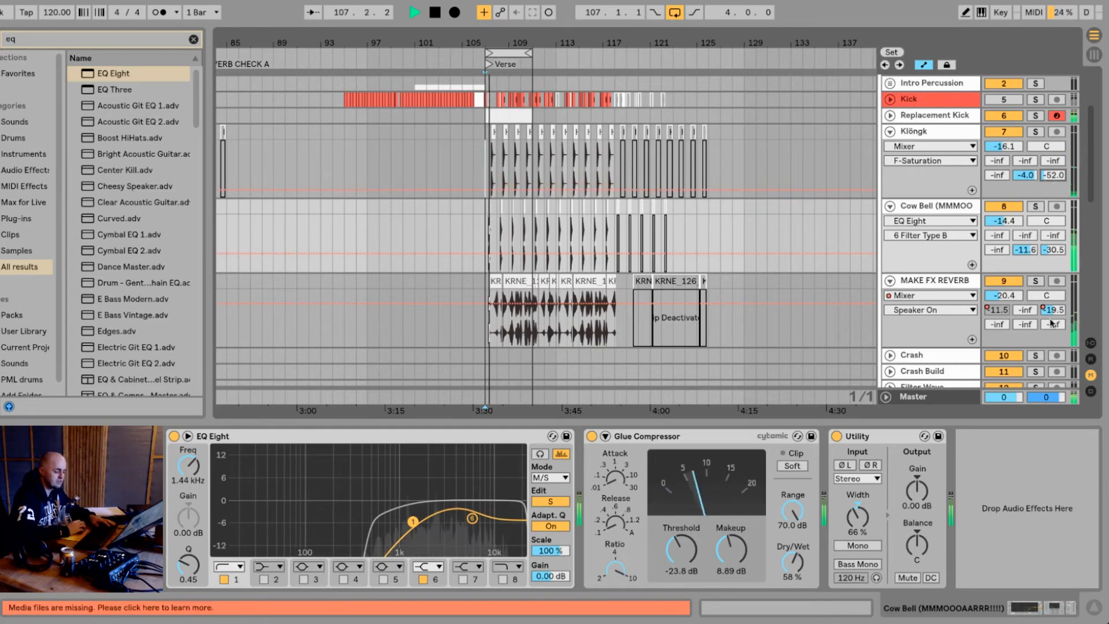
{"action": "left_click_drag", "start_coordinate": [1053, 324], "coordinate": [1054, 318]}
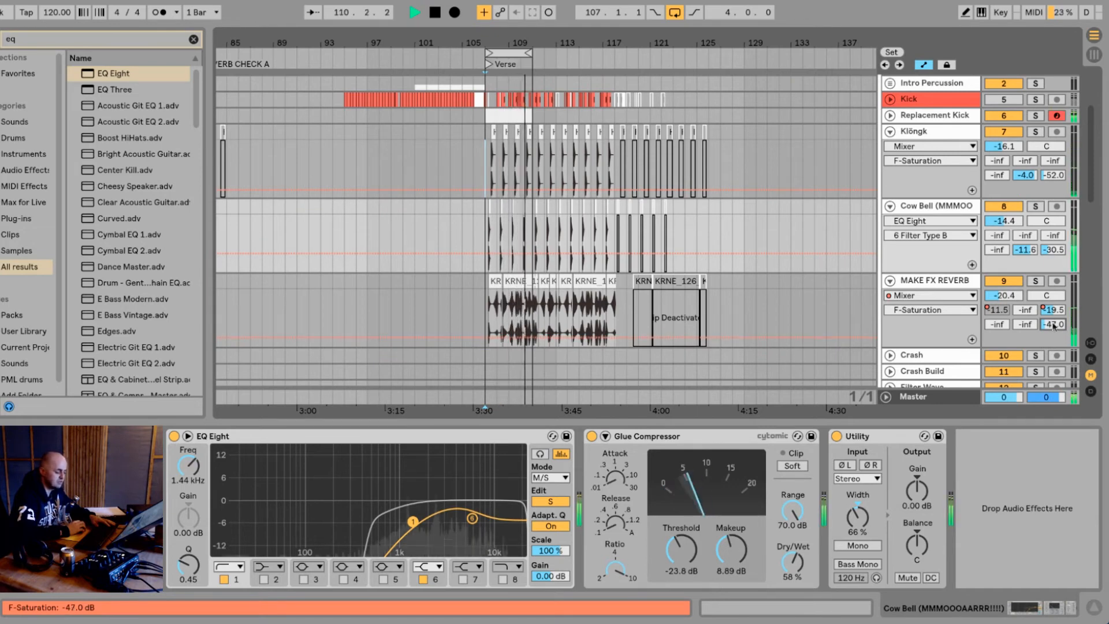
{"action": "key", "text": "space"}
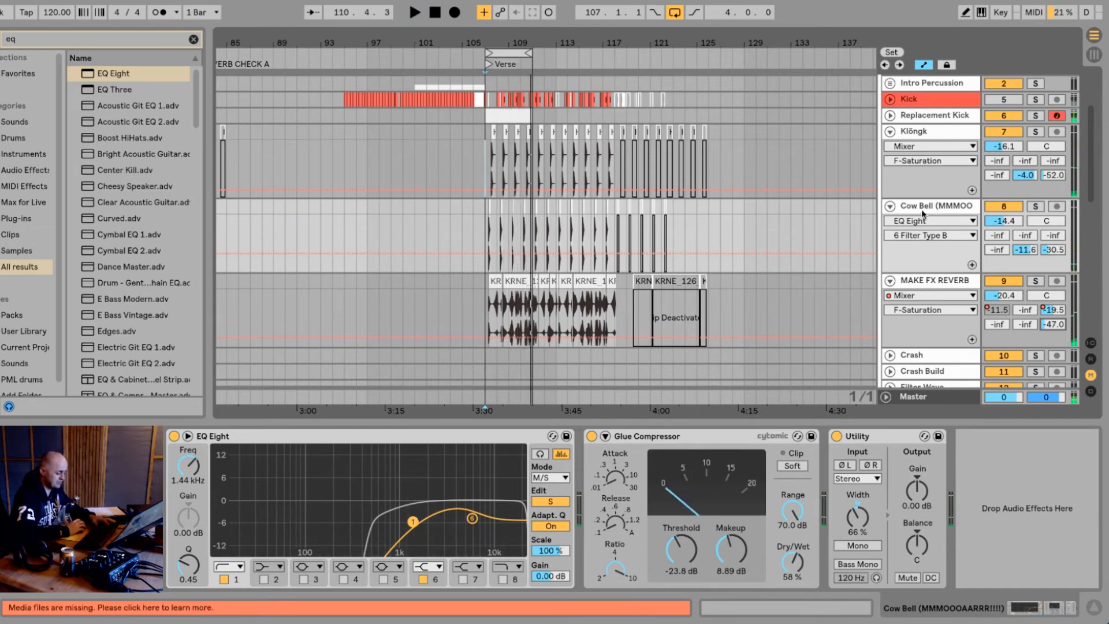
- Readjust the MAKE FX REVERB track's F-Saturation send to -41.0 dB, playing the verse to judge it
{"action": "type", "text": "4"}
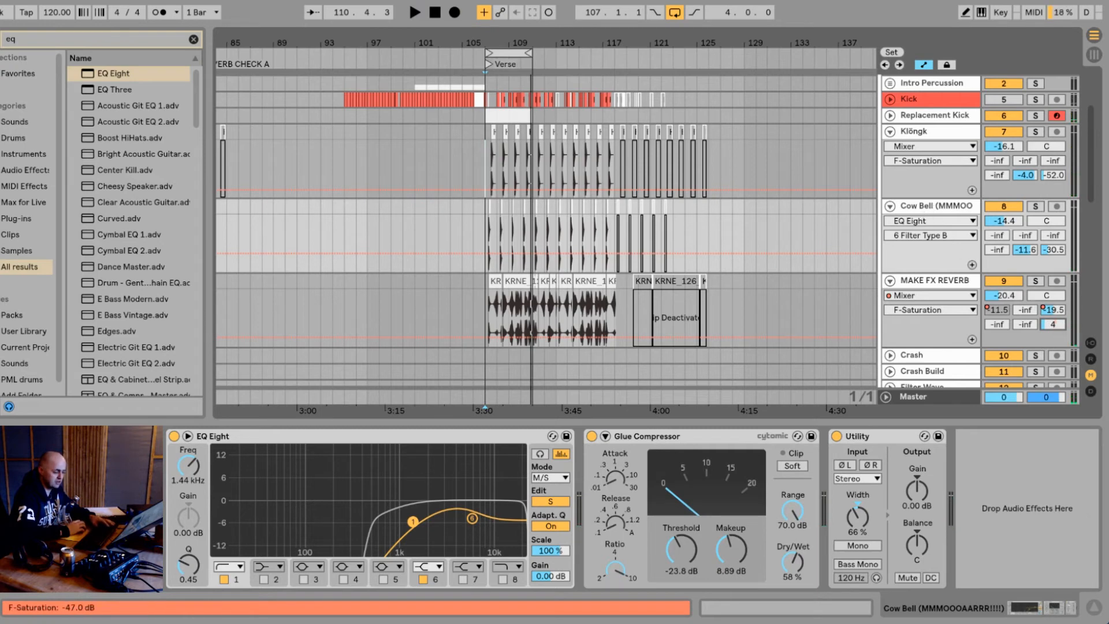
{"action": "left_click", "coordinate": [1046, 327]}
{"action": "key", "text": "Delete"}
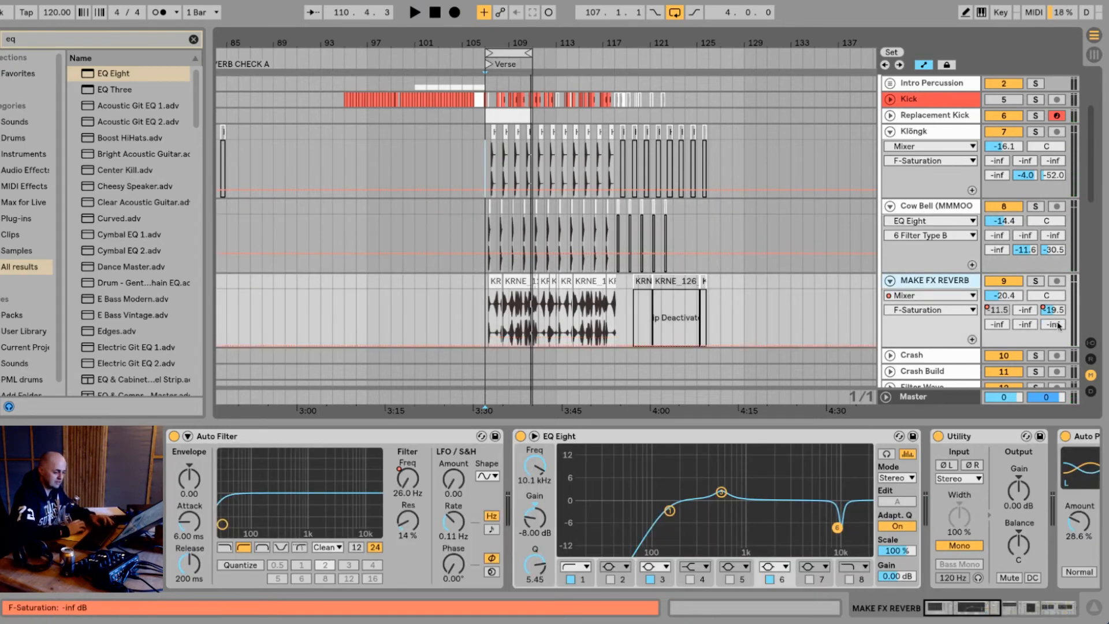
{"action": "left_click_drag", "start_coordinate": [1046, 327], "coordinate": [1046, 312]}
{"action": "left_click", "coordinate": [957, 281]}
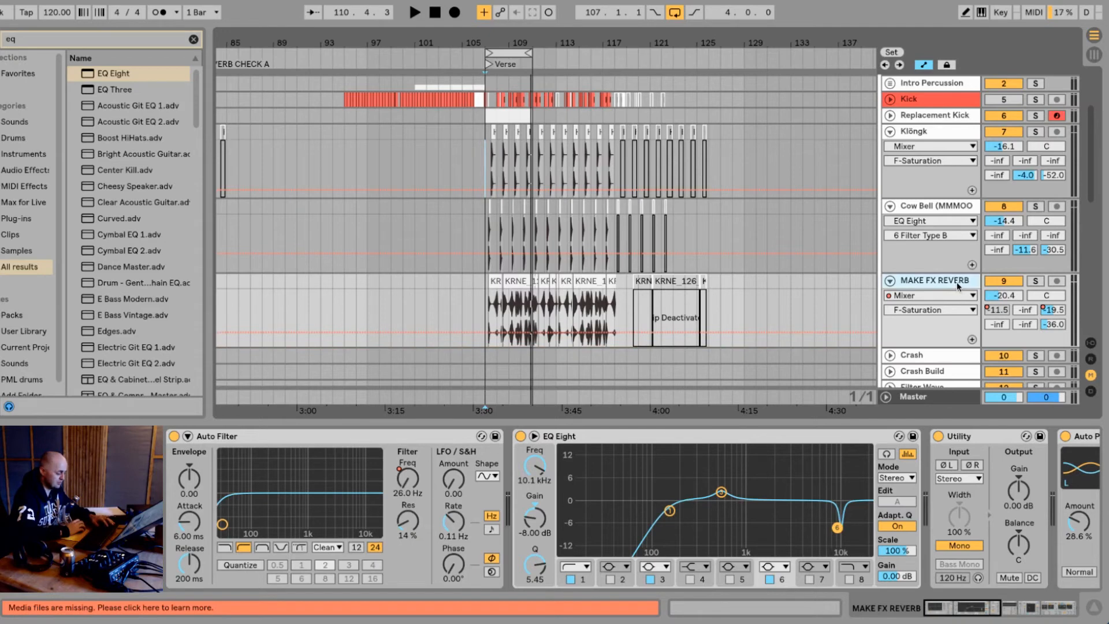
{"action": "left_click", "coordinate": [939, 398]}
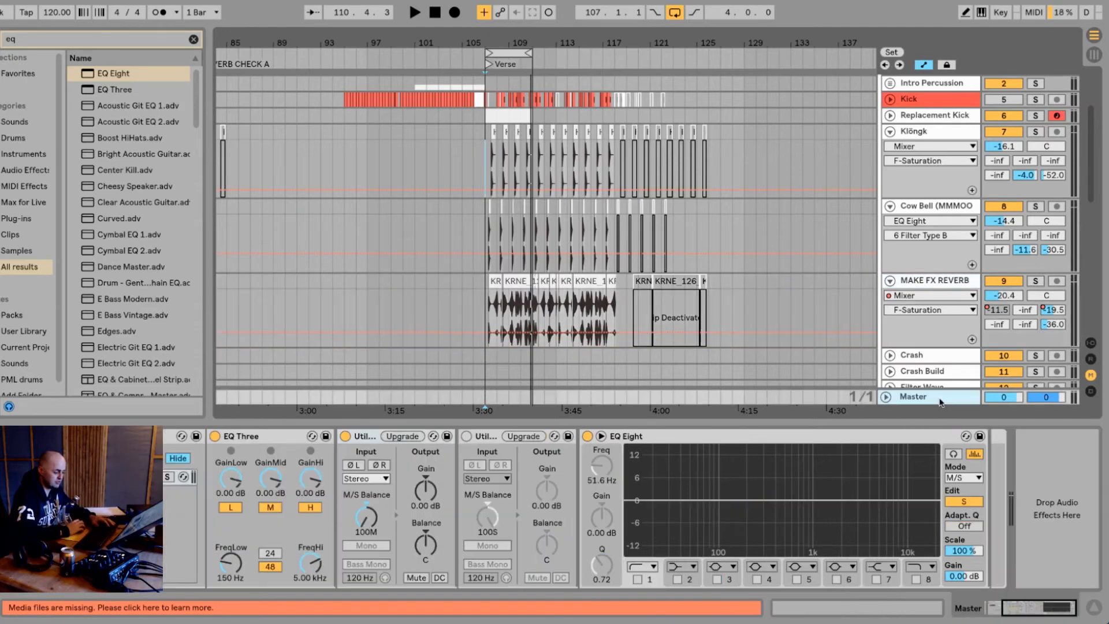
{"action": "key", "text": "space"}
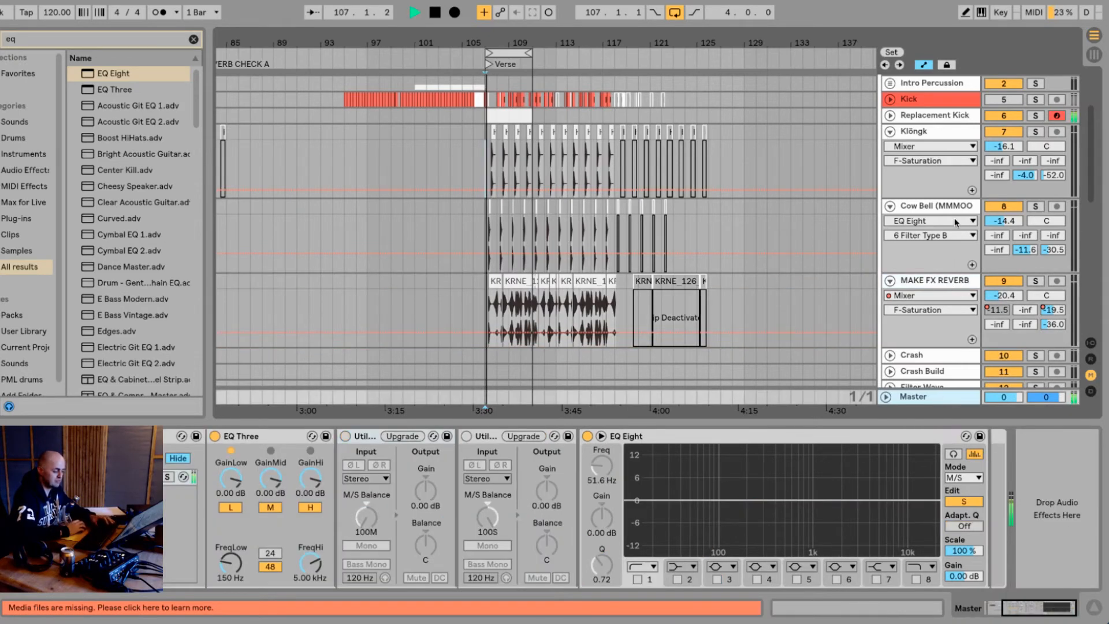
{"action": "left_click_drag", "start_coordinate": [1055, 326], "coordinate": [1062, 326]}
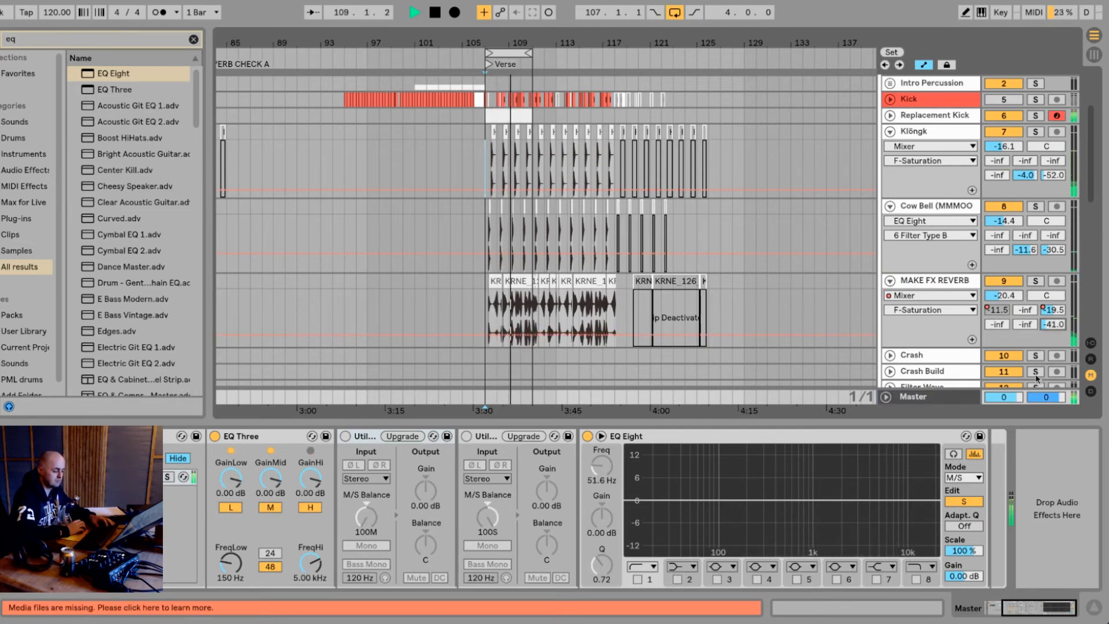
- Show the return tracks and switch the F Saturation return off and on again to compare the verse with and without it
{"action": "left_click", "coordinate": [1091, 359]}
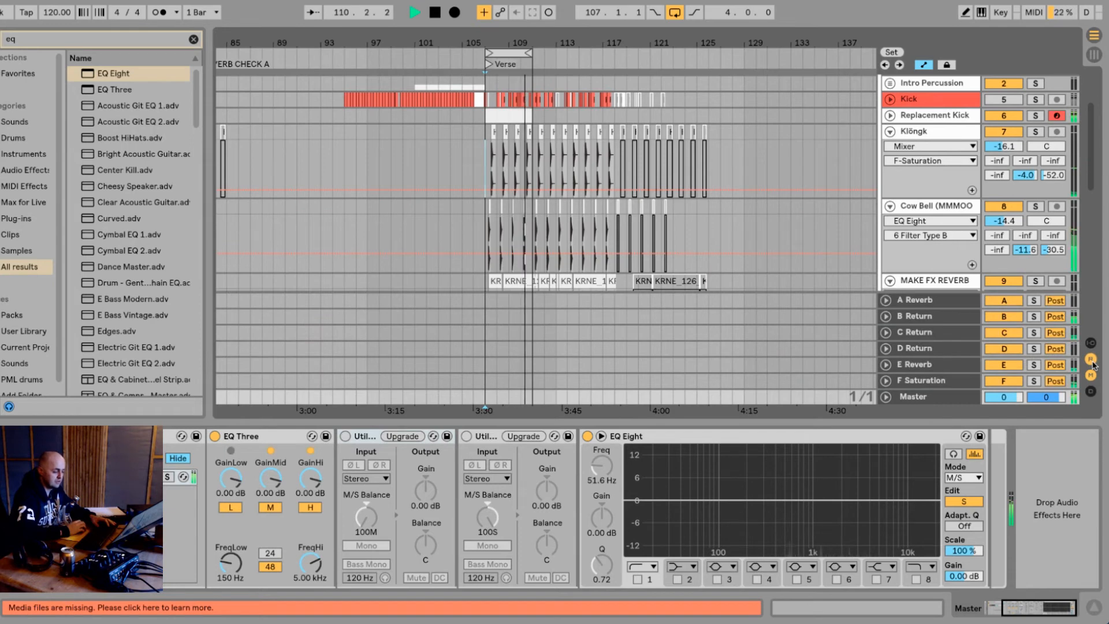
{"action": "left_click", "coordinate": [1014, 384]}
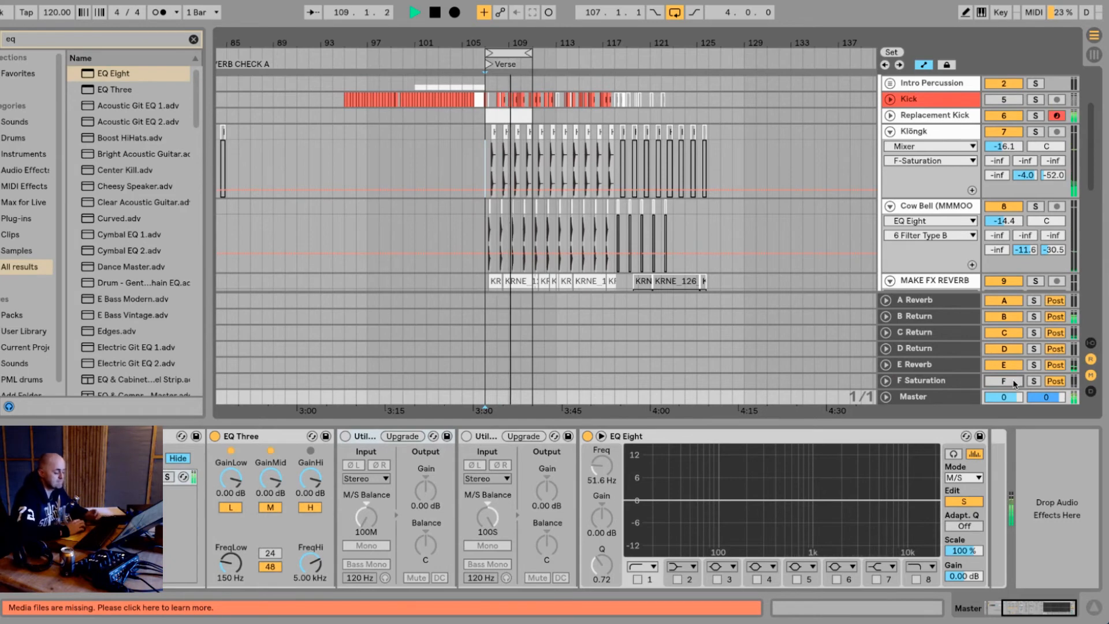
{"action": "left_click", "coordinate": [1014, 384]}
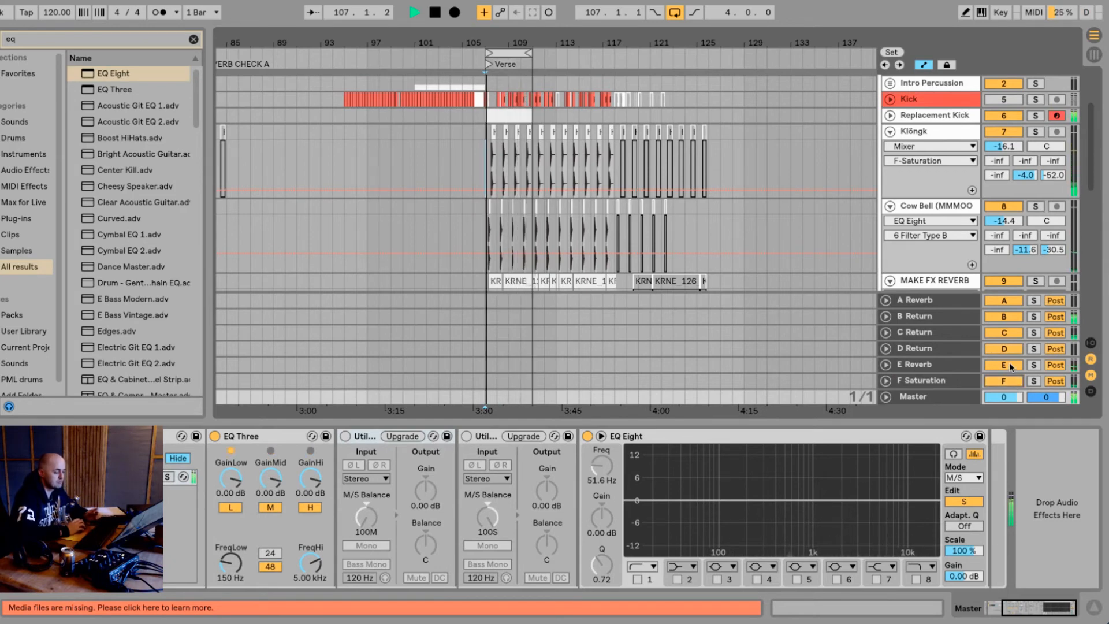
- Set the Cow Bell track's volume to -15.4 dB, looping the verse to judge the level
{"action": "left_click", "coordinate": [1010, 222]}
{"action": "left_click_drag", "start_coordinate": [1011, 223], "coordinate": [1011, 229]}
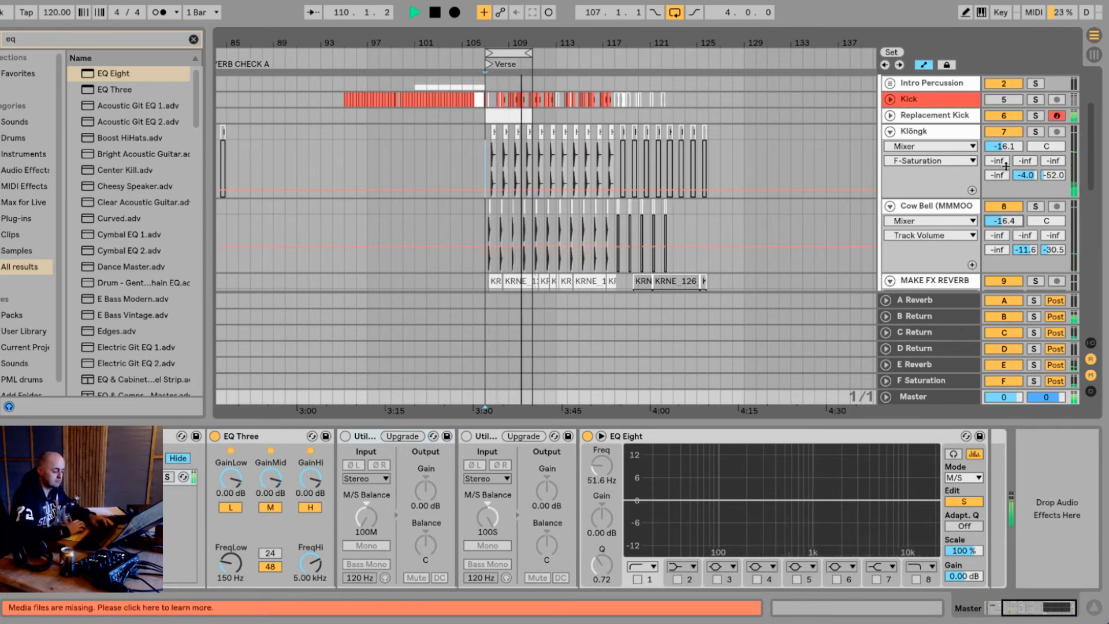
{"action": "scroll", "coordinate": [1011, 209], "scroll_direction": "down", "scroll_amount": 4}
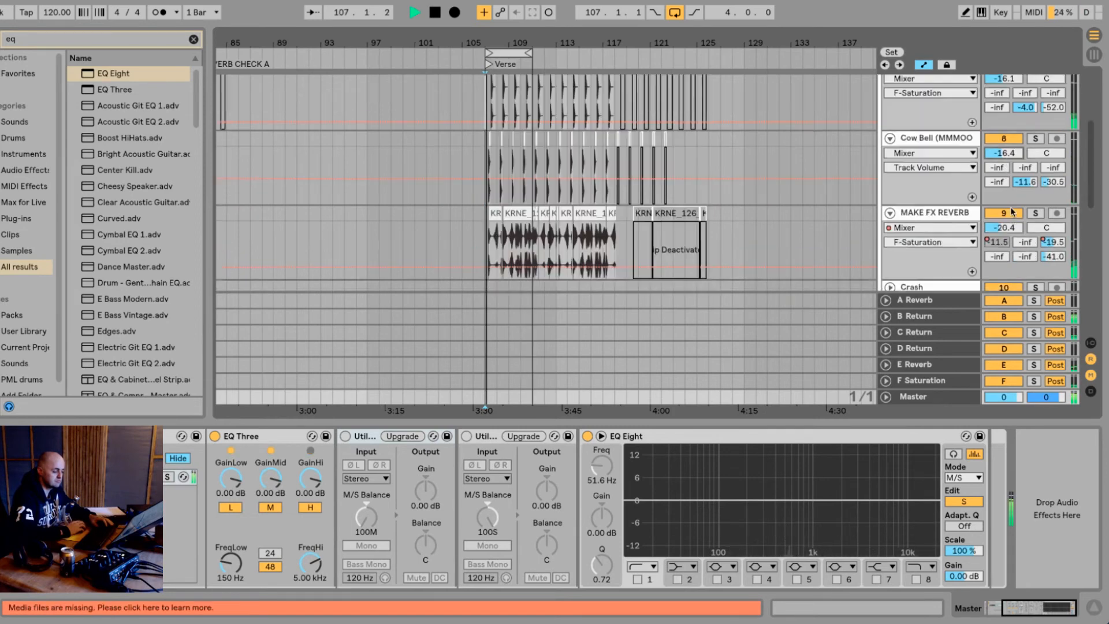
{"action": "key", "text": "space"}
{"action": "scroll", "coordinate": [1011, 207], "scroll_direction": "up", "scroll_amount": 6}
{"action": "scroll", "coordinate": [1012, 209], "scroll_direction": "down", "scroll_amount": 2}
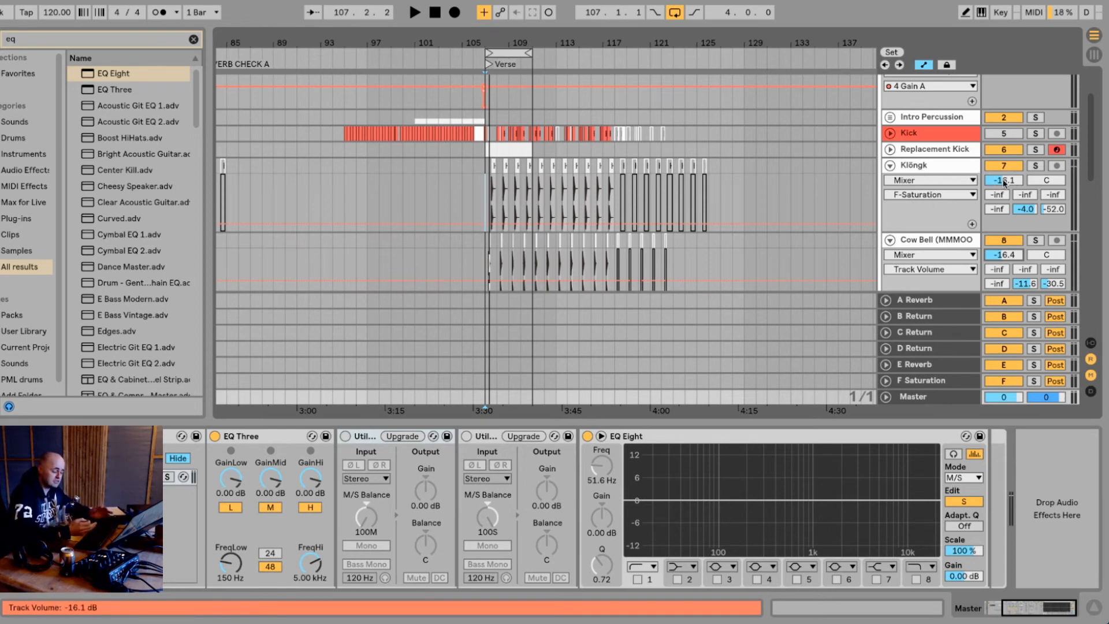
{"action": "key", "text": "space"}
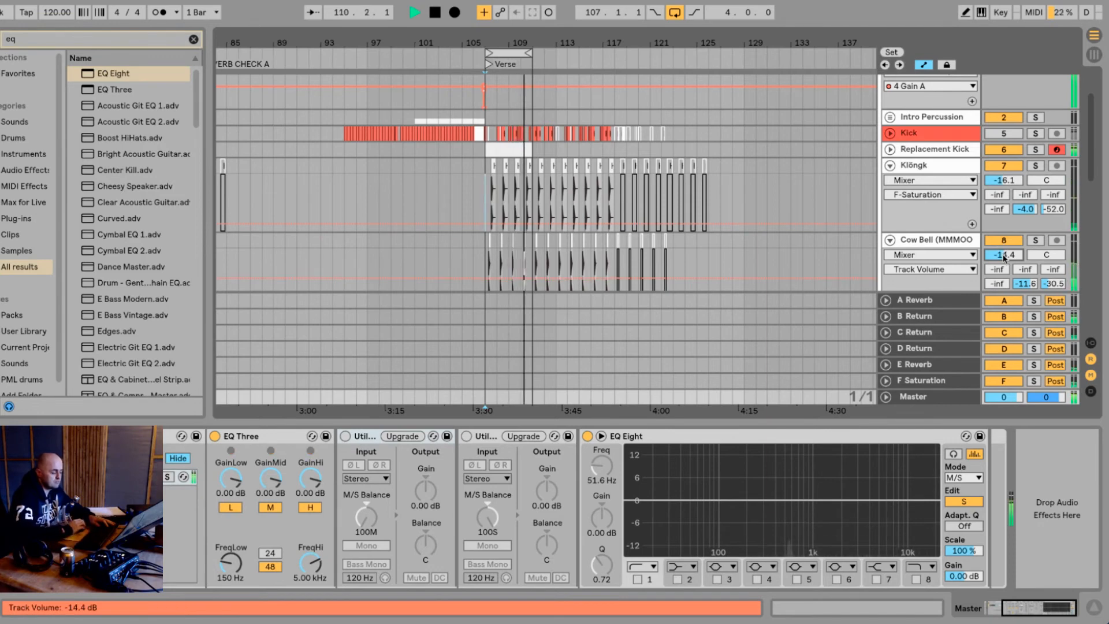
{"action": "left_click_drag", "start_coordinate": [1004, 258], "coordinate": [1004, 259]}
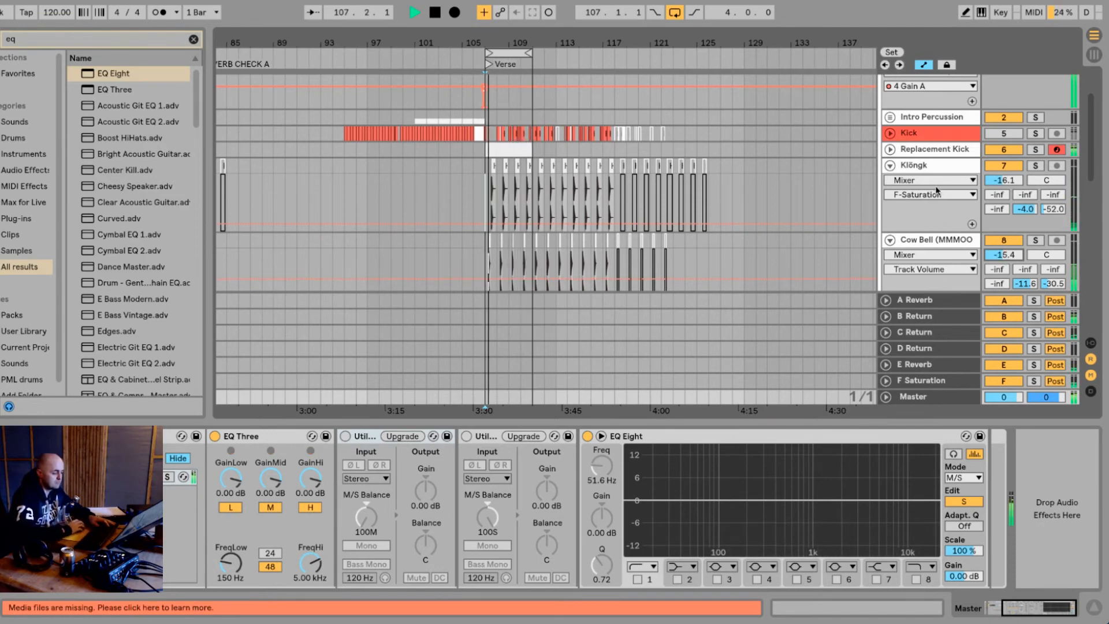
- Fold the Klöngk, Cow Bell and MAKE FX REVERB tracks and bring up the device chains of the E Reverb and F Saturation returns
{"action": "left_click", "coordinate": [890, 166]}
{"action": "left_click", "coordinate": [891, 181]}
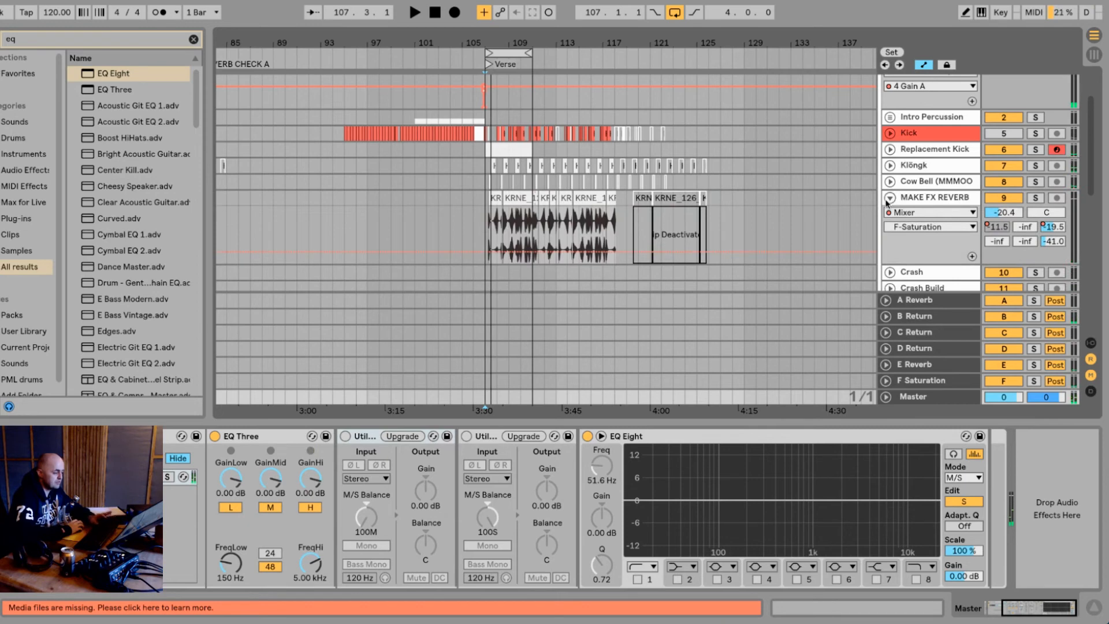
{"action": "left_click", "coordinate": [890, 197]}
{"action": "scroll", "coordinate": [929, 237], "scroll_direction": "down", "scroll_amount": 3}
{"action": "left_click", "coordinate": [934, 369]}
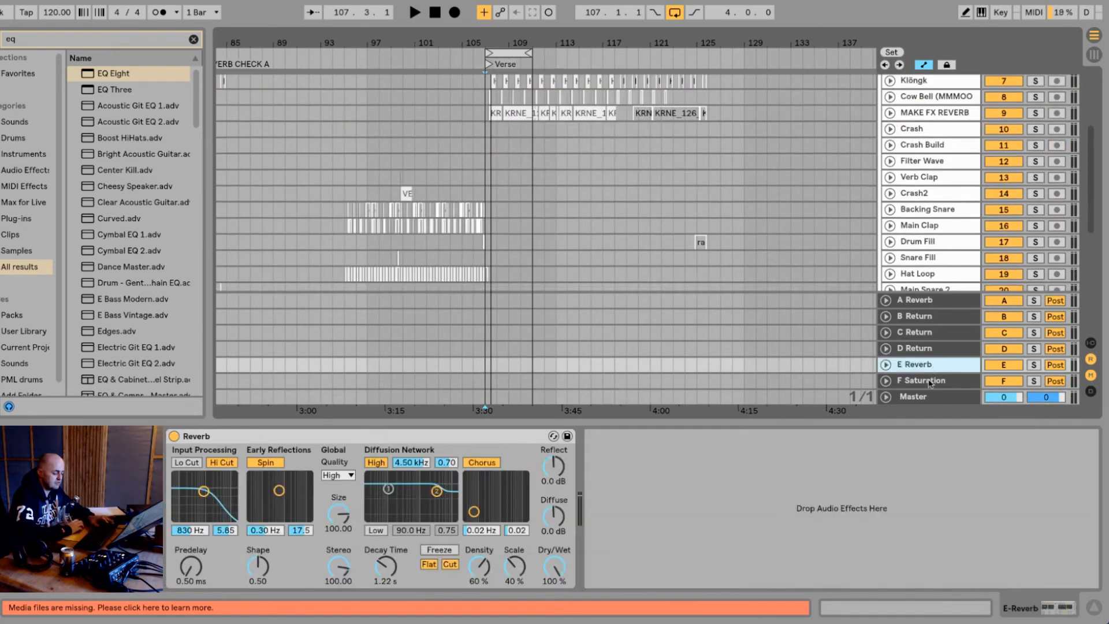
{"action": "left_click", "coordinate": [930, 382]}
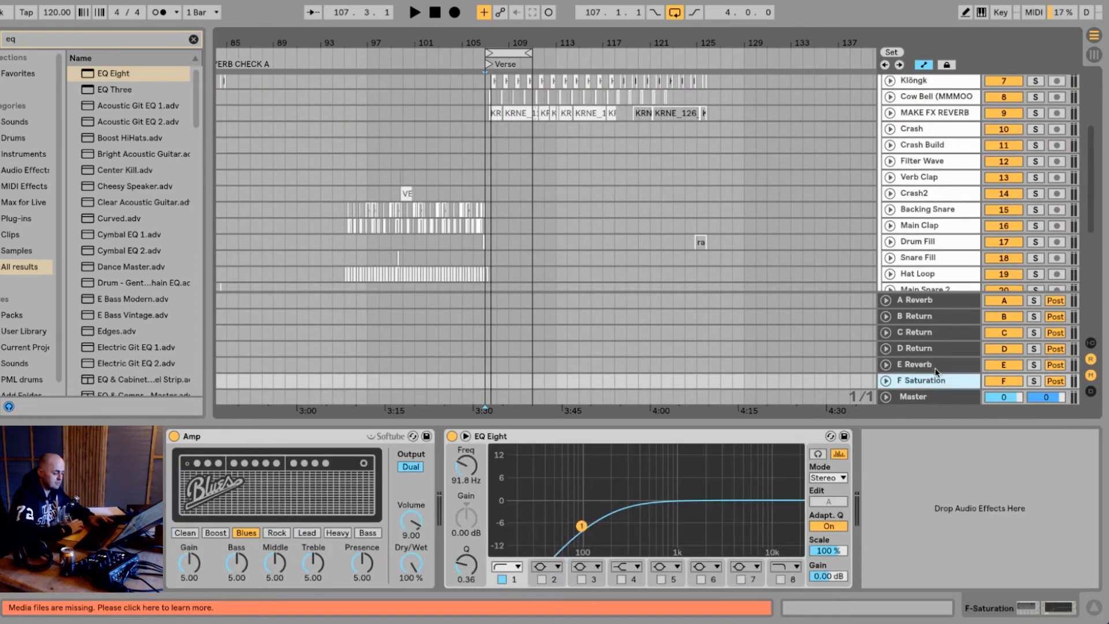
- Hide the return tracks and collapse the Drums group
{"action": "left_click", "coordinate": [1091, 360]}
{"action": "scroll", "coordinate": [924, 173], "scroll_direction": "up", "scroll_amount": 5}
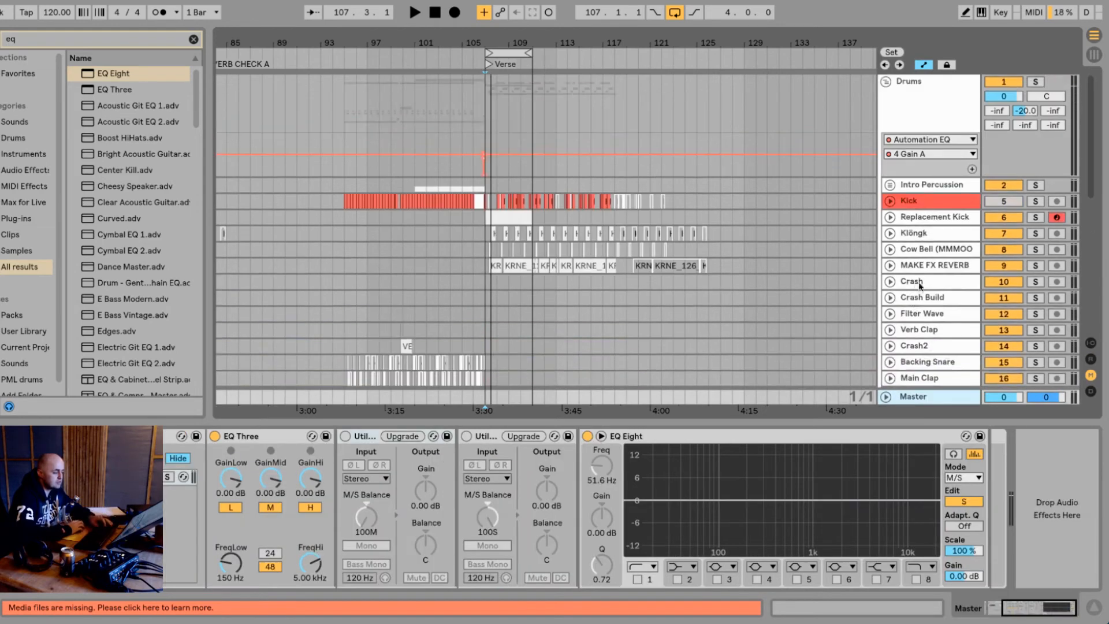
{"action": "left_click", "coordinate": [888, 83]}
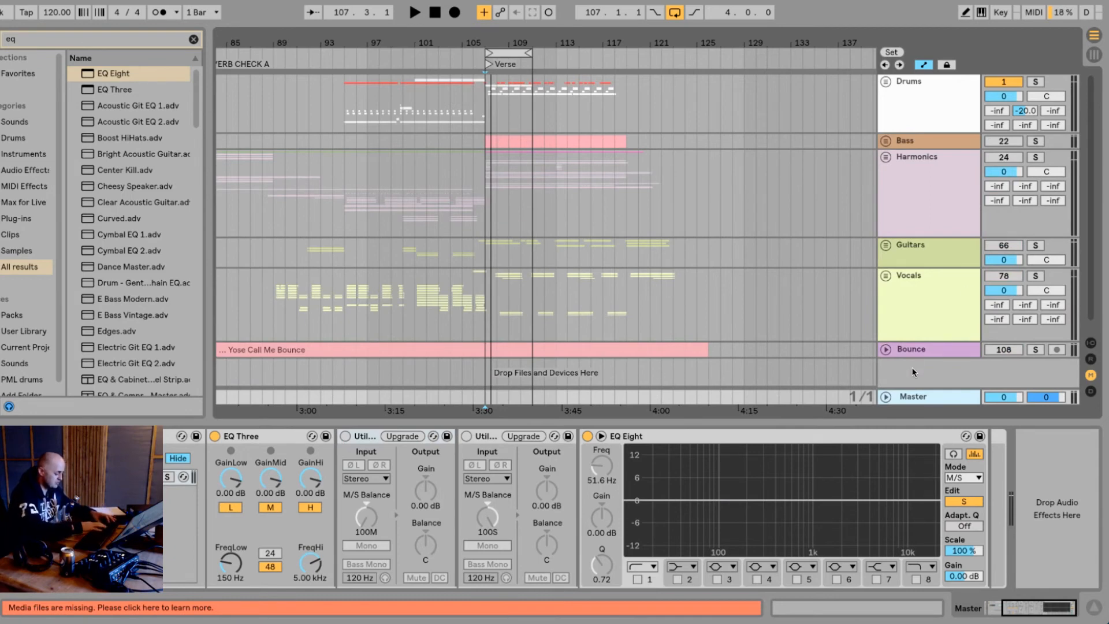
- Insert a new audio track, move it above the Drums group and rename it DRUMBUS
{"action": "key", "text": "super+t"}
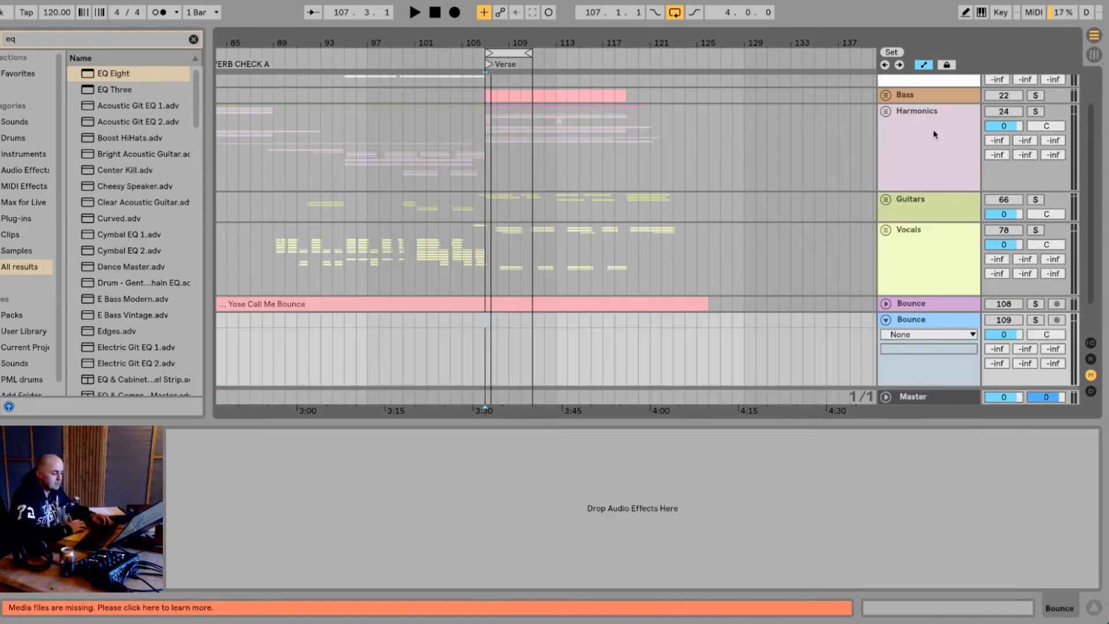
{"action": "scroll", "coordinate": [931, 81], "scroll_direction": "up", "scroll_amount": 3}
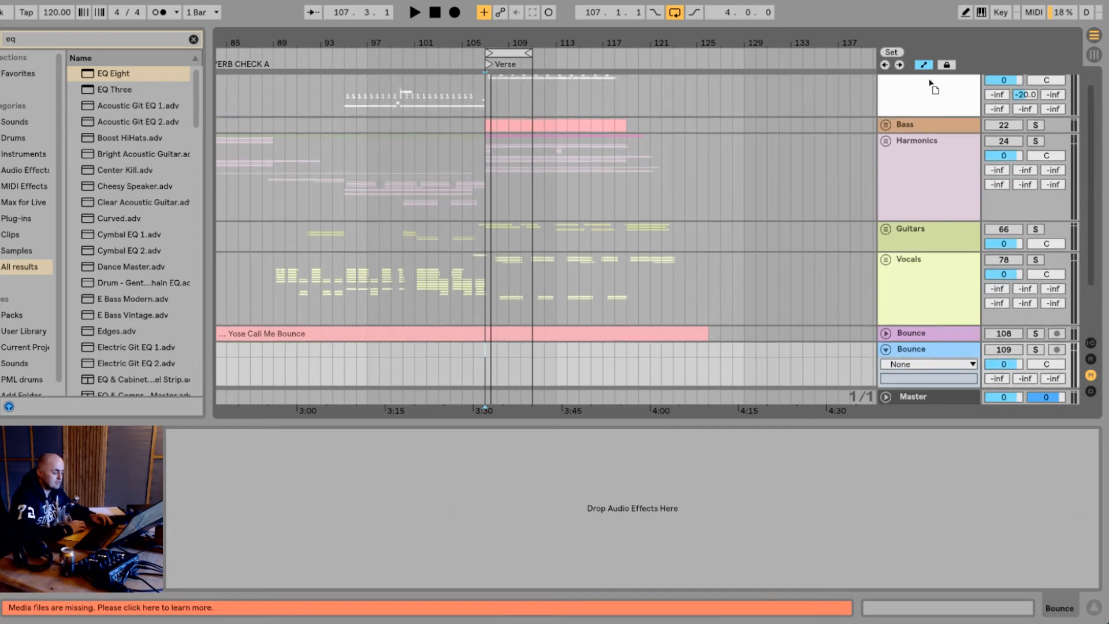
{"action": "left_click_drag", "start_coordinate": [931, 82], "coordinate": [934, 83]}
{"action": "key", "text": "super+r"}
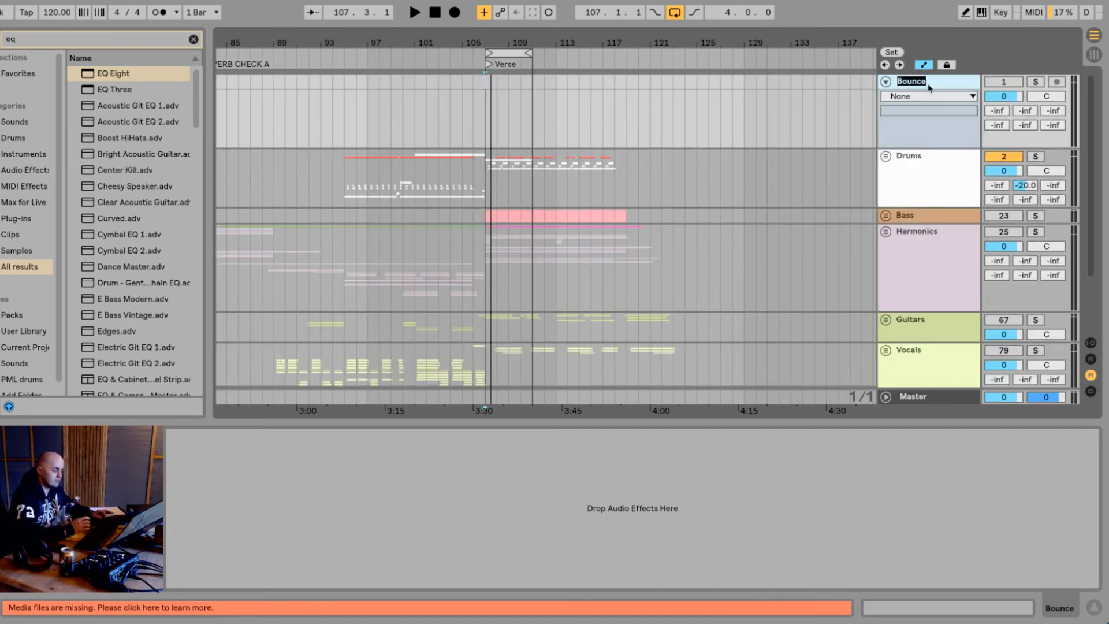
{"action": "type", "text": "DRUMBUS"}
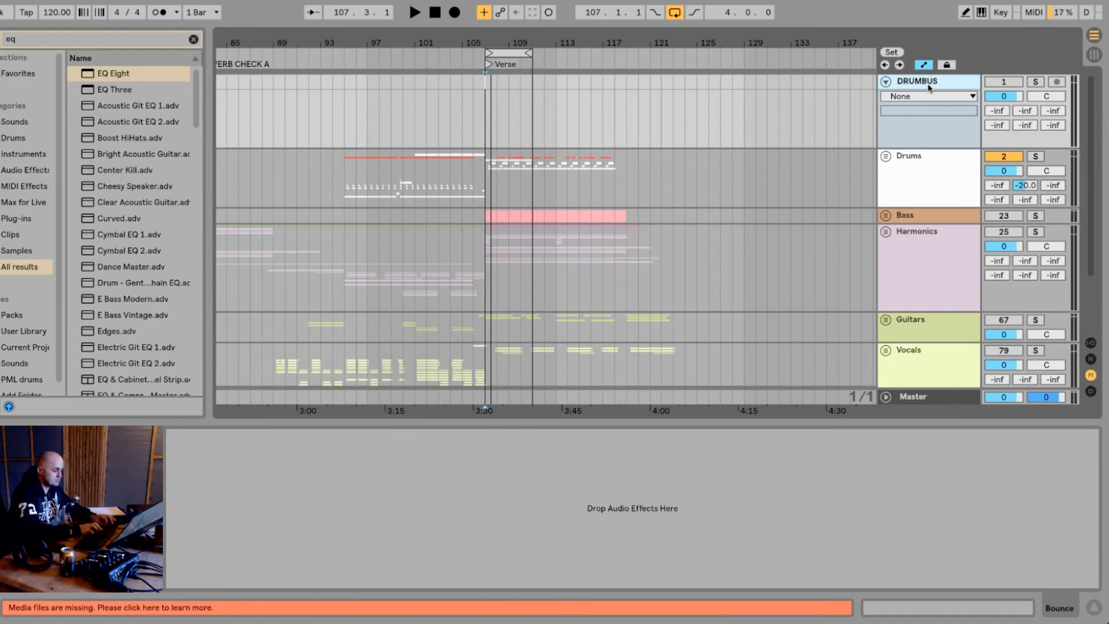
{"action": "key", "text": "Return"}
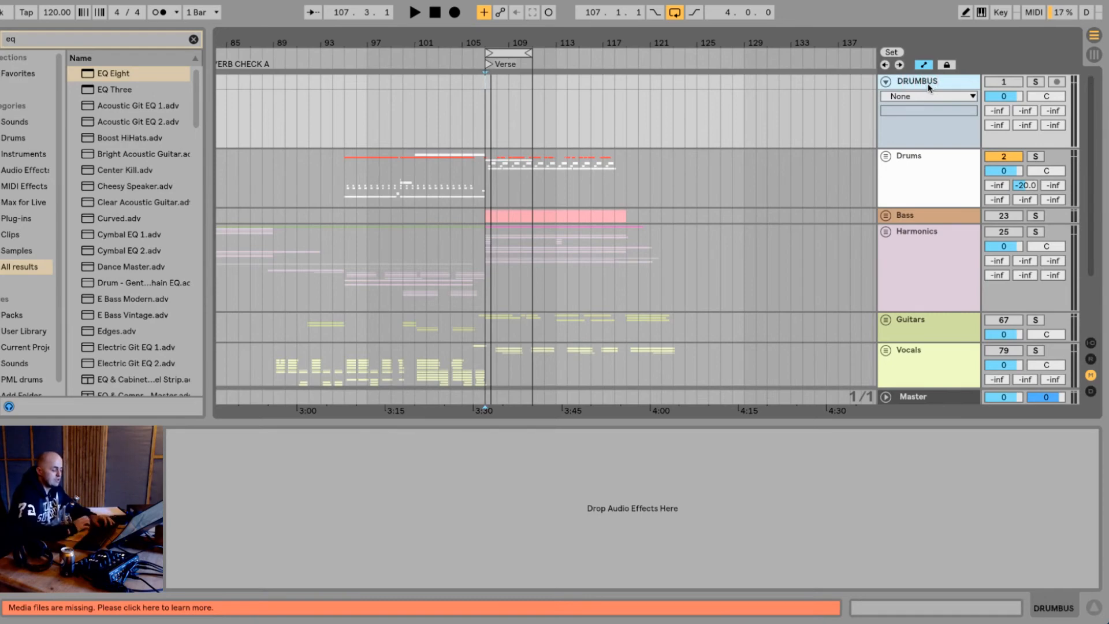
- Fold the DRUMBUS track, color it white like the Drums group and activate it
{"action": "left_click", "coordinate": [886, 81]}
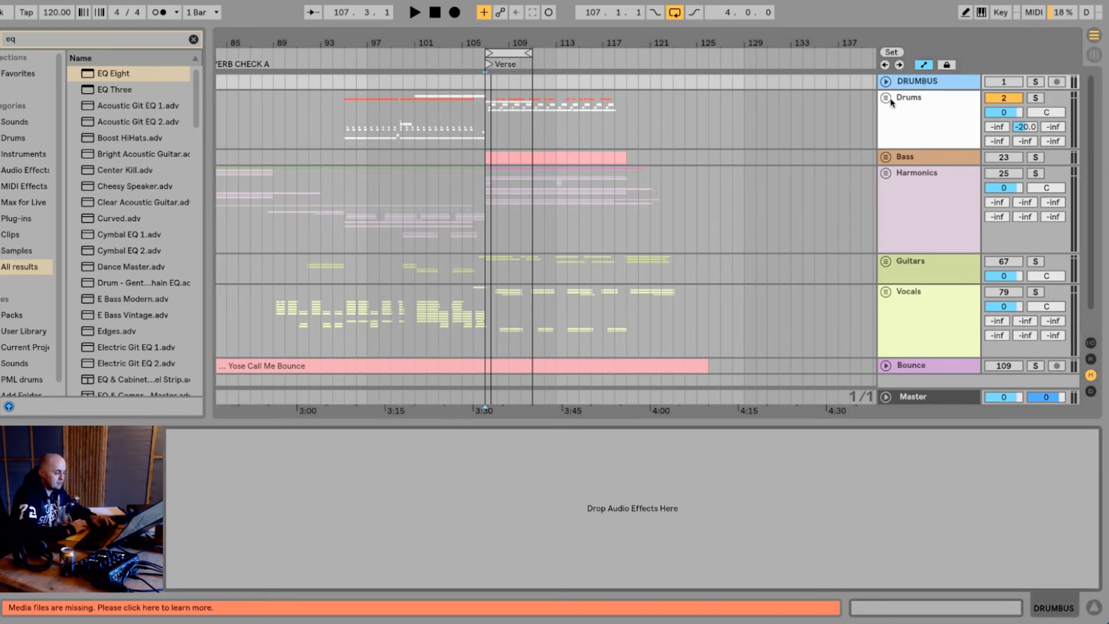
{"action": "right_click", "coordinate": [907, 84]}
{"action": "left_click", "coordinate": [893, 291]}
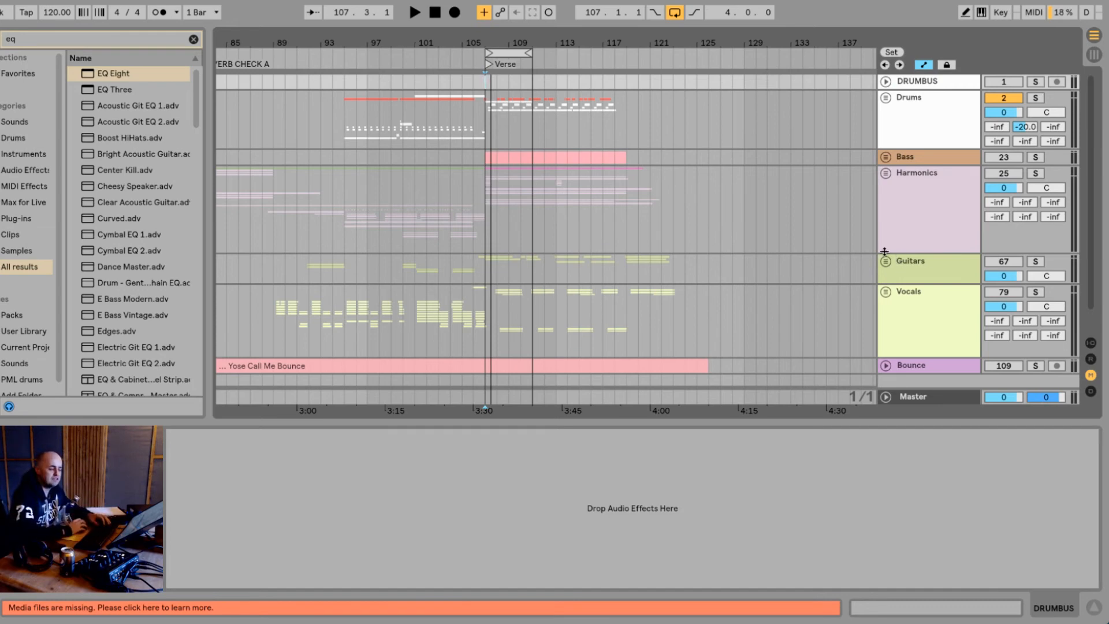
{"action": "left_click", "coordinate": [916, 83]}
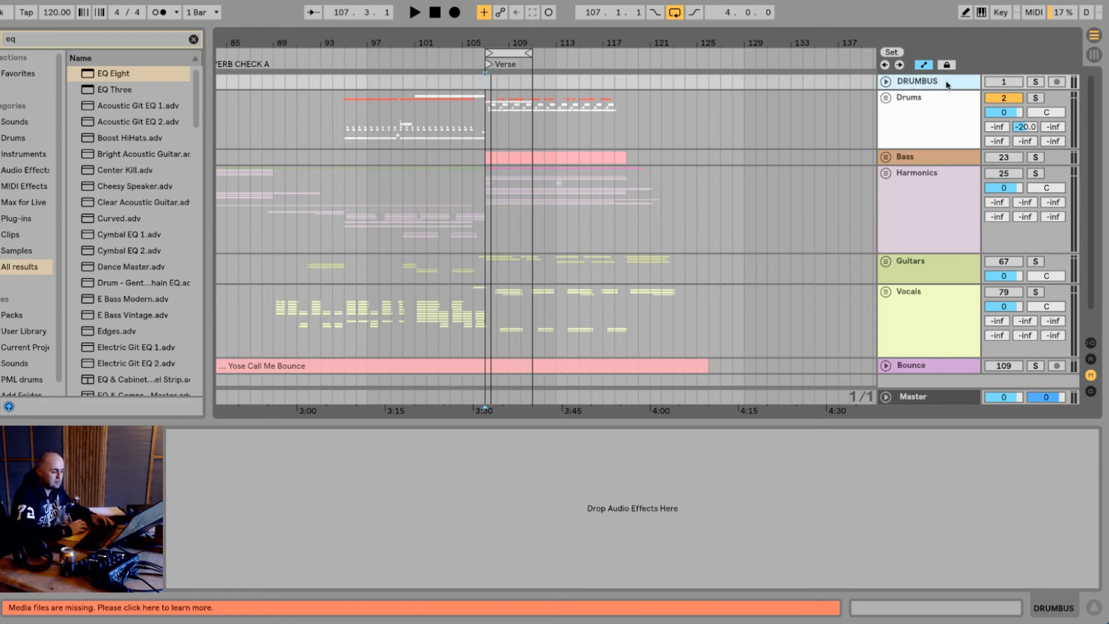
{"action": "left_click", "coordinate": [1000, 83]}
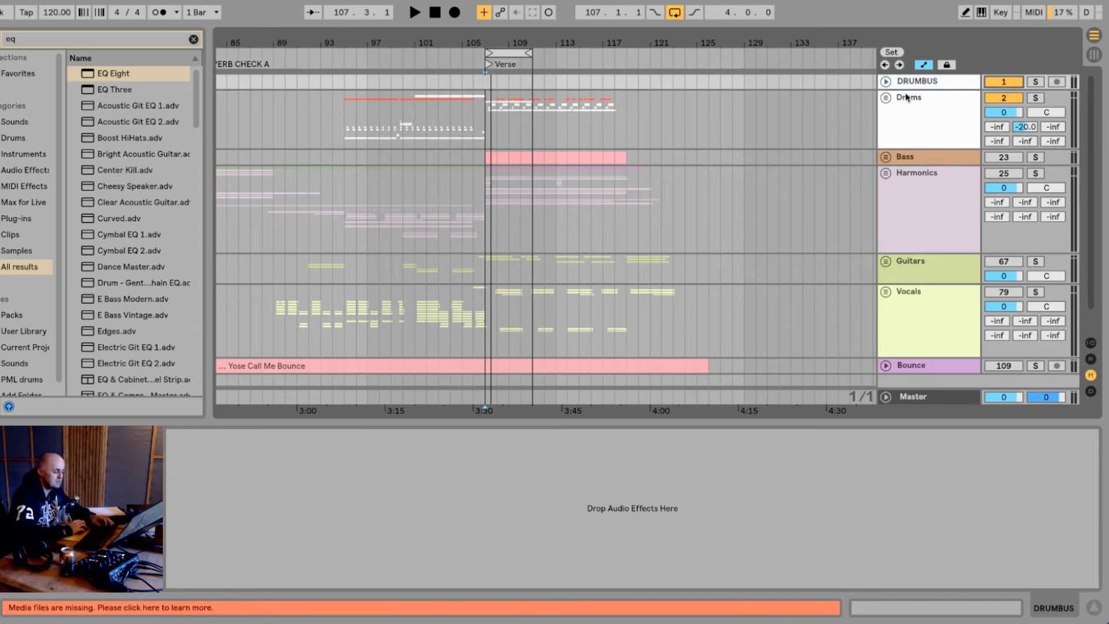
- Show the track routing controls and send the Drums group's output to DRUMBUS
{"action": "left_click", "coordinate": [887, 98]}
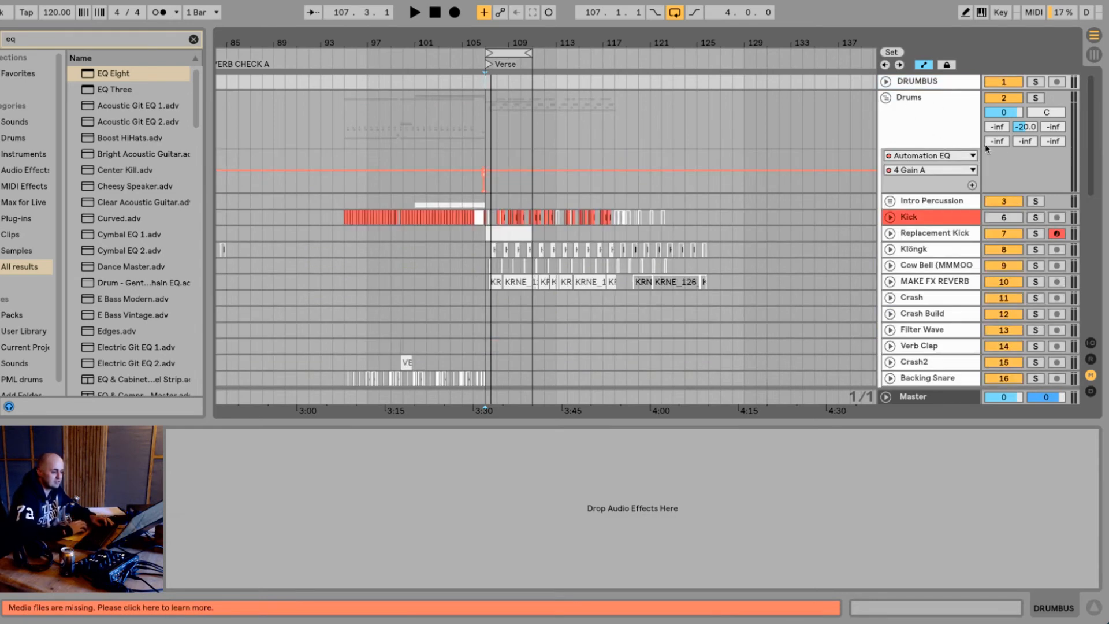
{"action": "left_click", "coordinate": [1091, 344]}
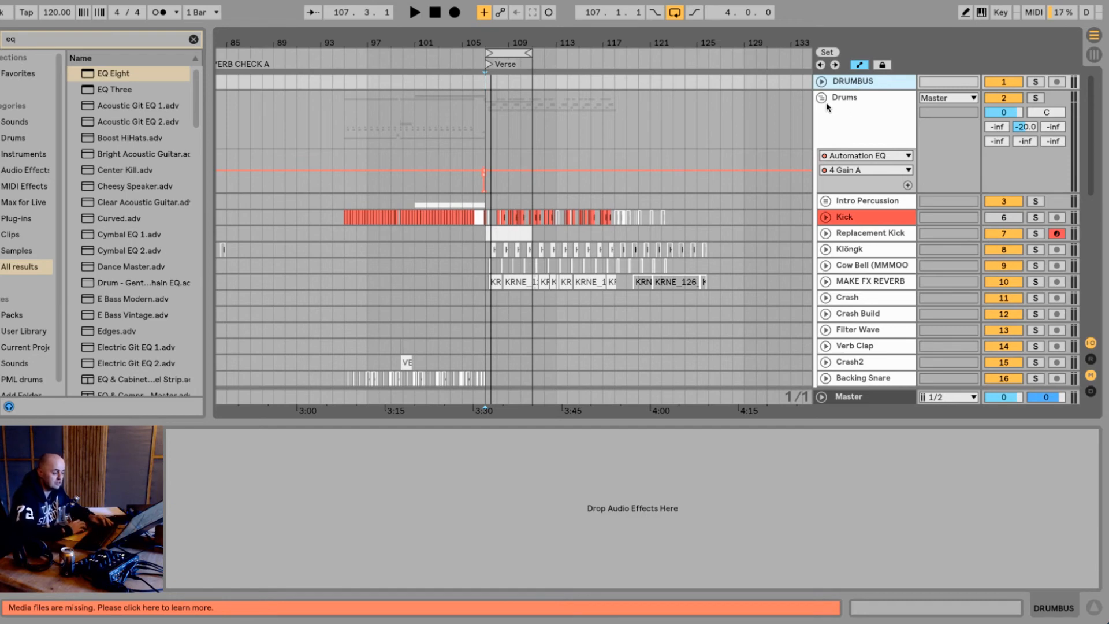
{"action": "left_click", "coordinate": [953, 103]}
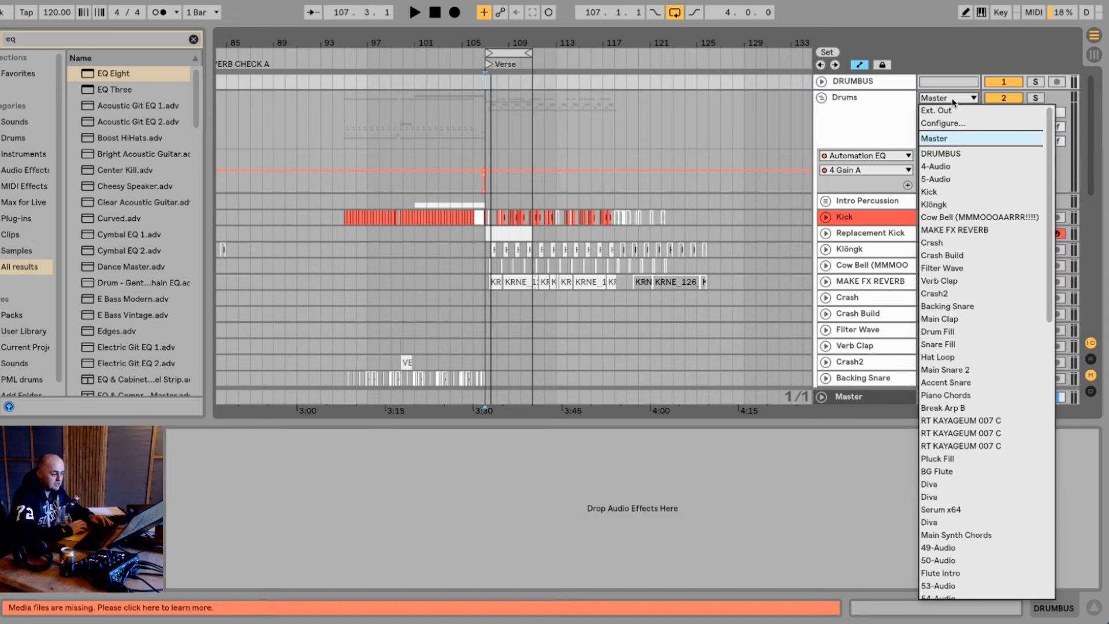
{"action": "left_click", "coordinate": [948, 154]}
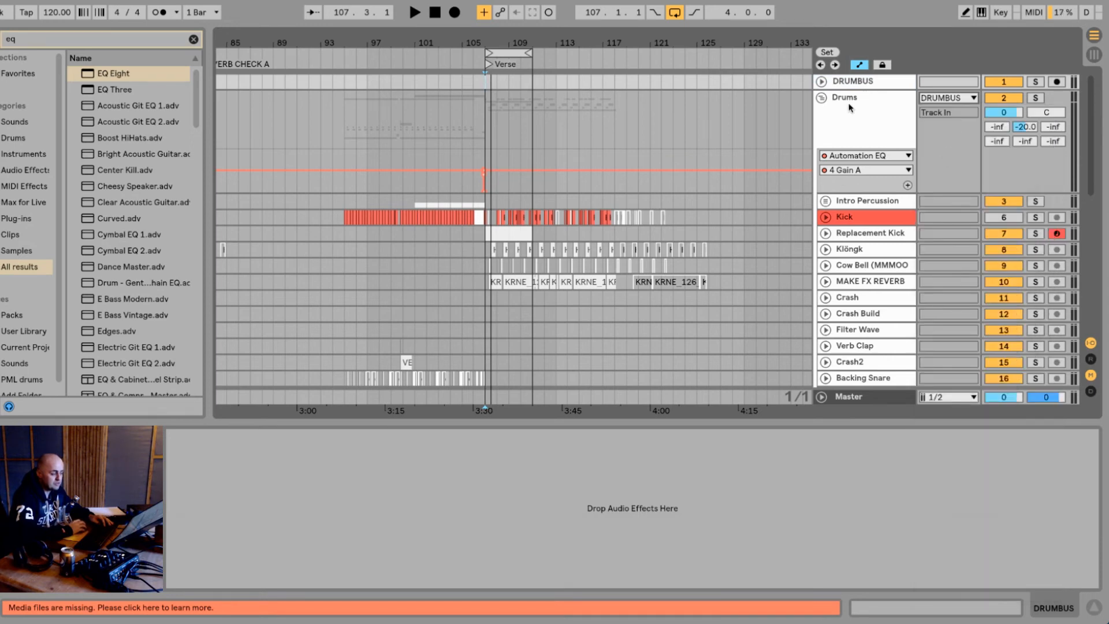
- Collapse the Drums group, unfold the DRUMBUS track and set its monitoring to In
{"action": "left_click", "coordinate": [821, 97]}
{"action": "left_click", "coordinate": [821, 81]}
{"action": "left_click", "coordinate": [849, 81]}
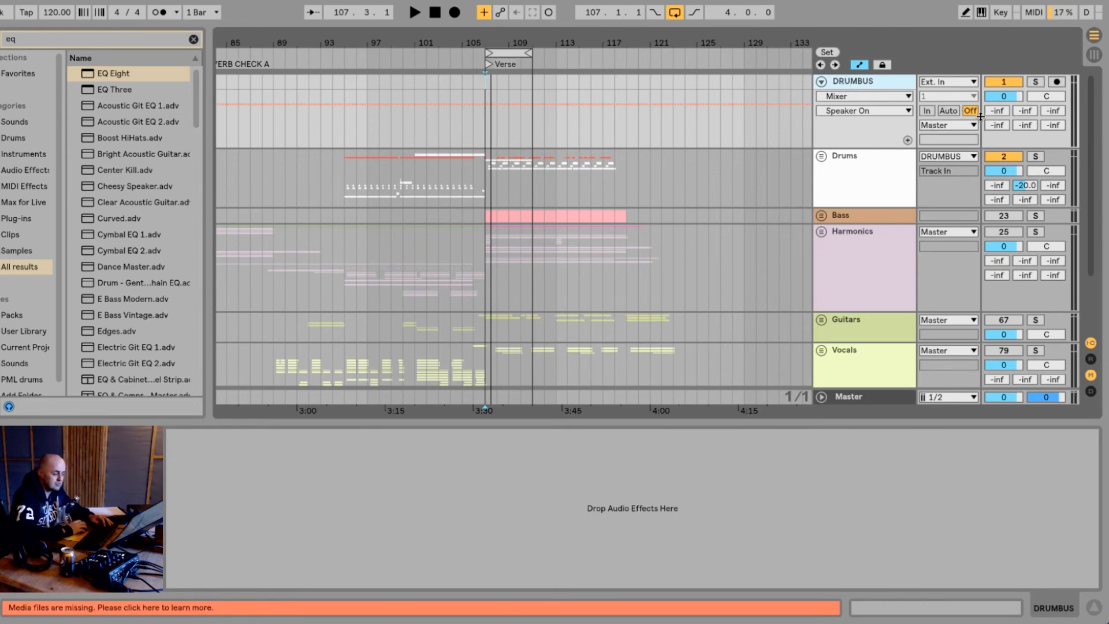
{"action": "left_click", "coordinate": [928, 111]}
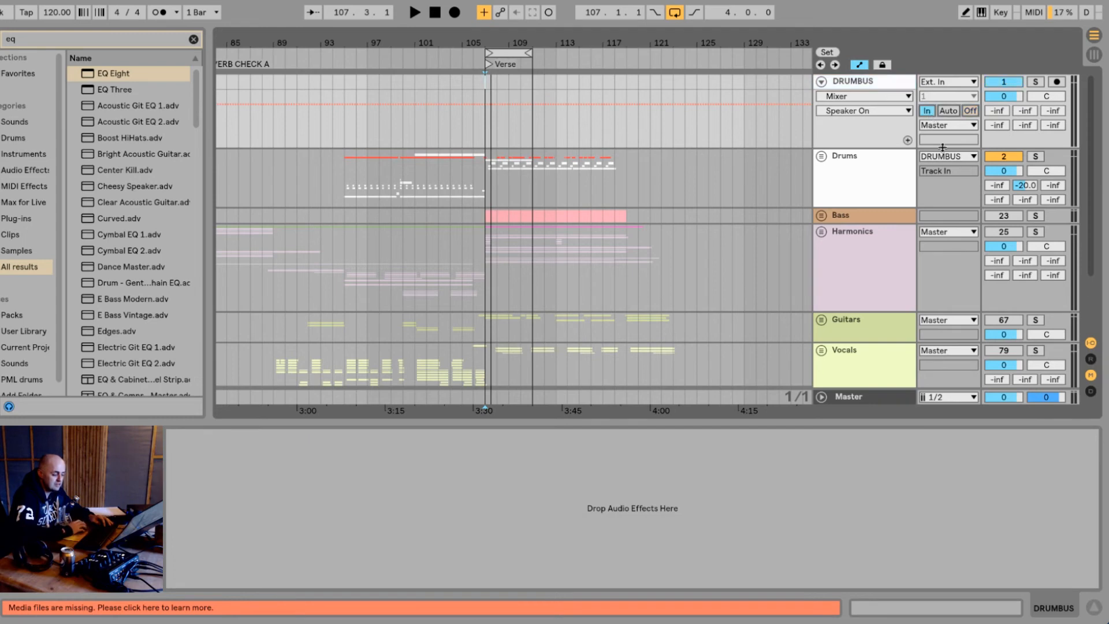
- Route the E Reverb return's output to DRUMBUS, leaving the return tracks folded and hidden
{"action": "left_click", "coordinate": [1091, 360]}
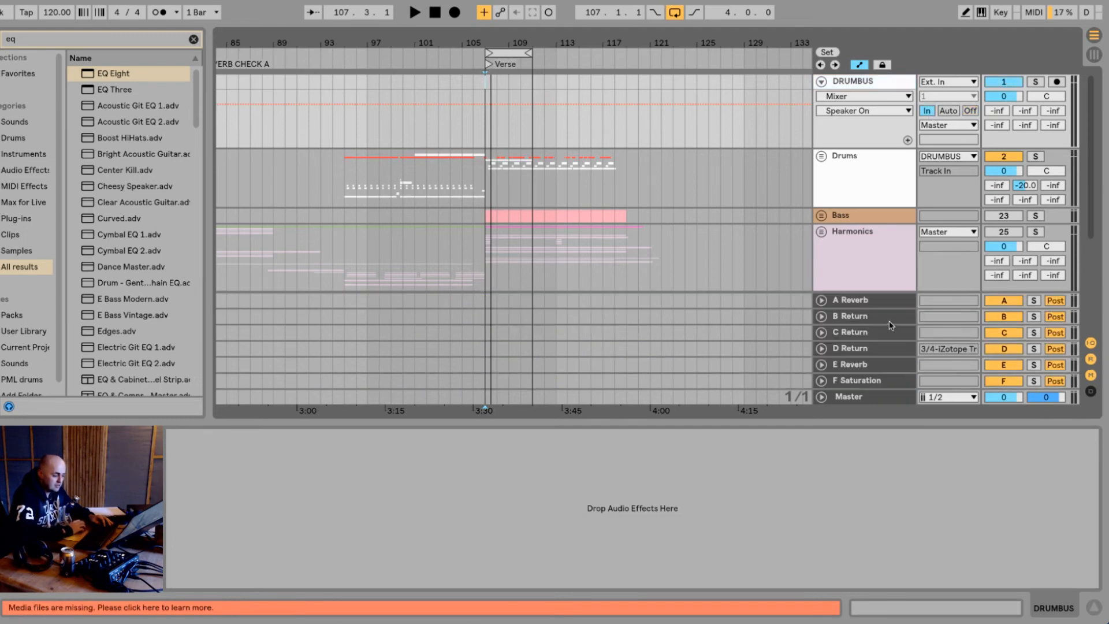
{"action": "left_click", "coordinate": [869, 364]}
{"action": "left_click", "coordinate": [822, 365]}
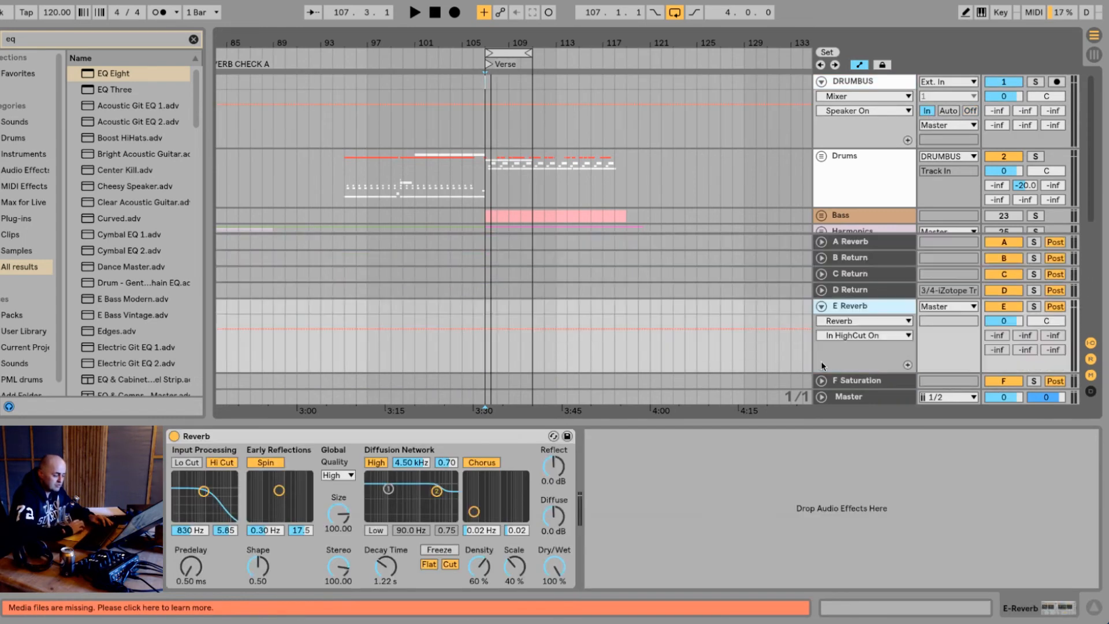
{"action": "left_click", "coordinate": [956, 307]}
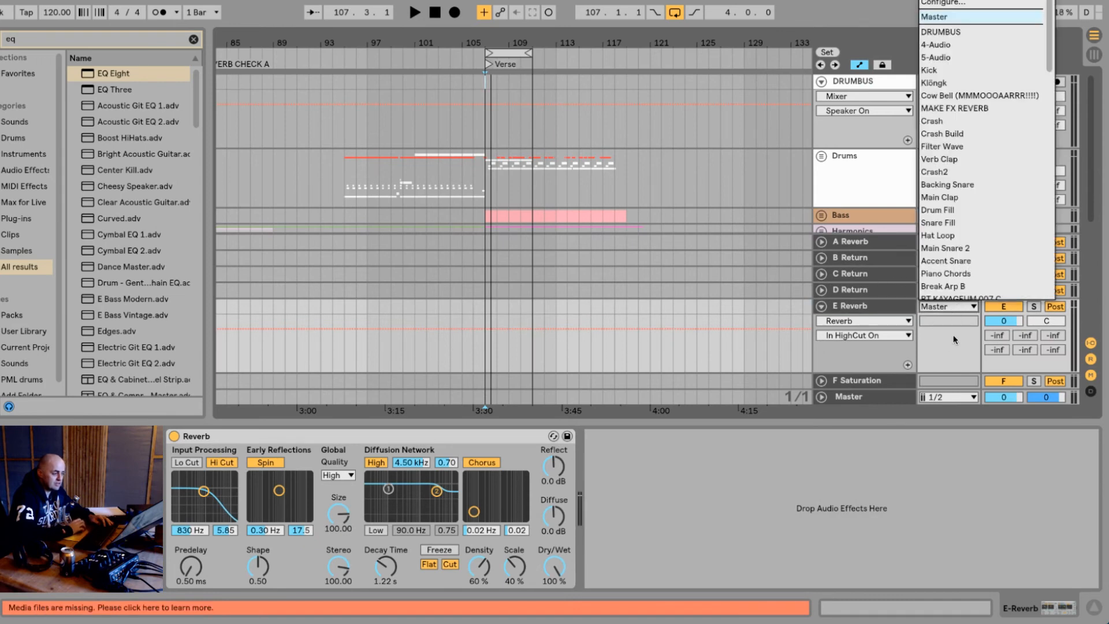
{"action": "left_click", "coordinate": [941, 33]}
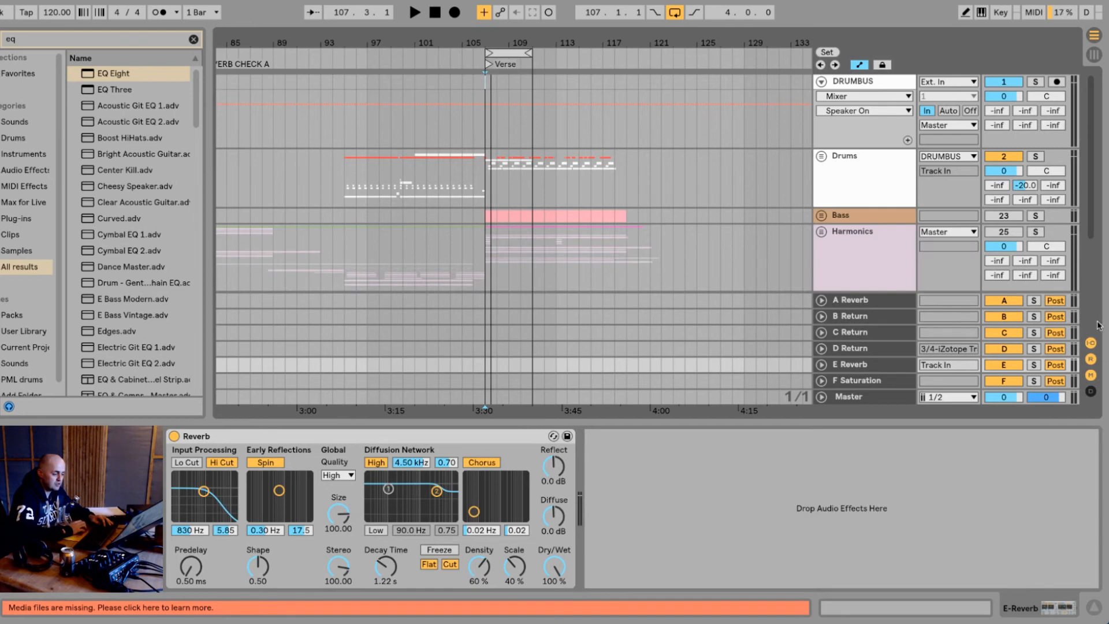
{"action": "left_click", "coordinate": [1091, 359]}
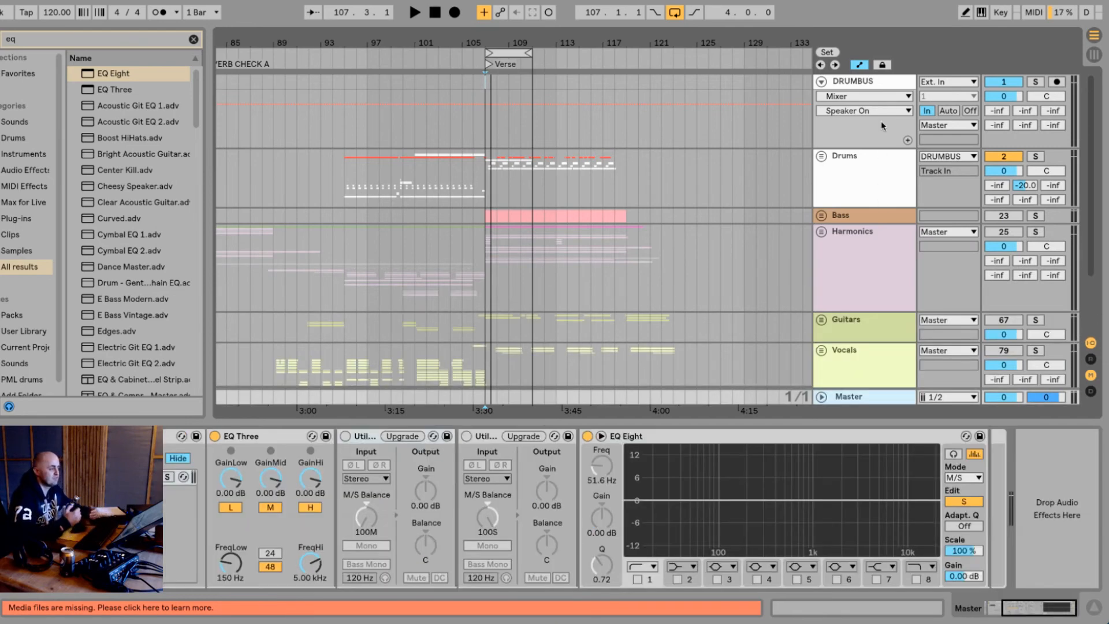
- Search the browser for "glue" and add a Glue Compressor to the DRUMBUS track
{"action": "left_click", "coordinate": [853, 82]}
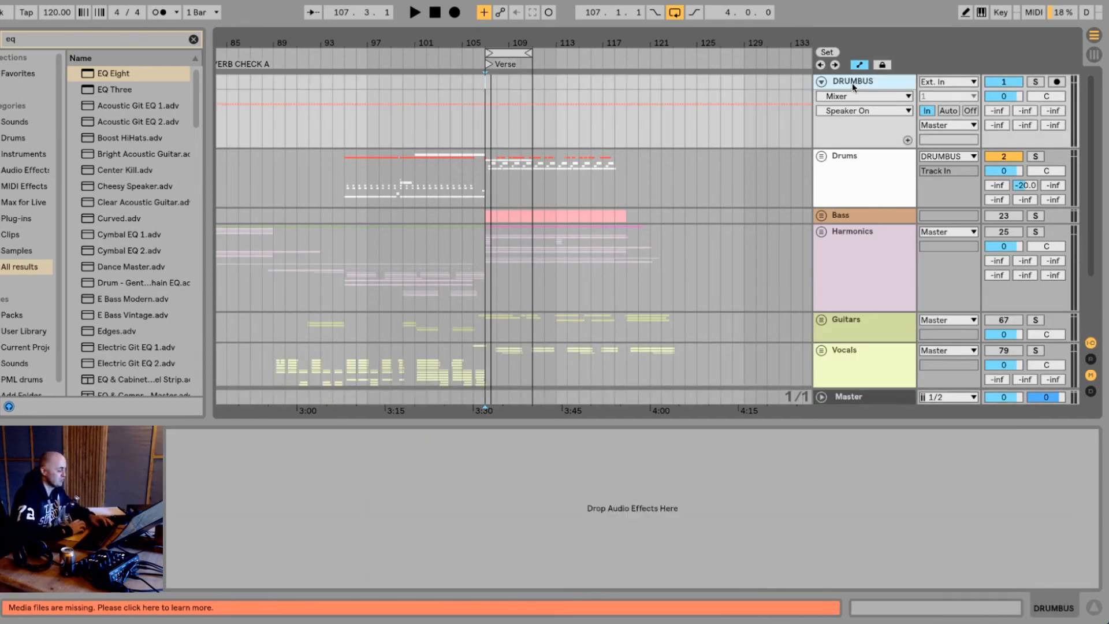
{"action": "left_click", "coordinate": [70, 39]}
{"action": "type", "text": "gl"}
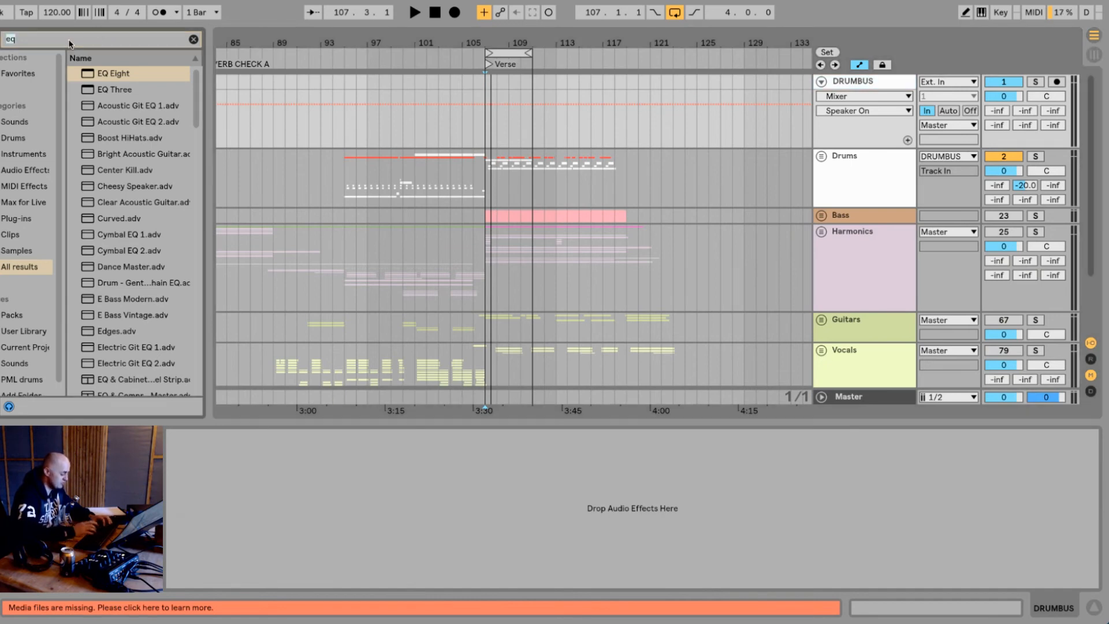
{"action": "type", "text": "ue"}
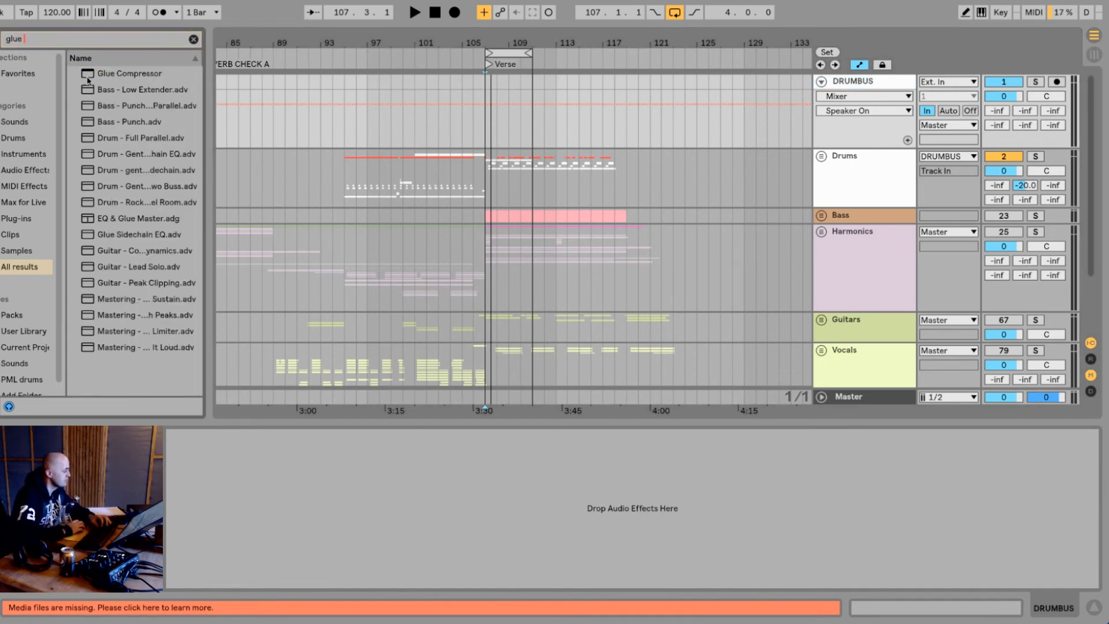
{"action": "left_click_drag", "start_coordinate": [90, 75], "coordinate": [863, 89]}
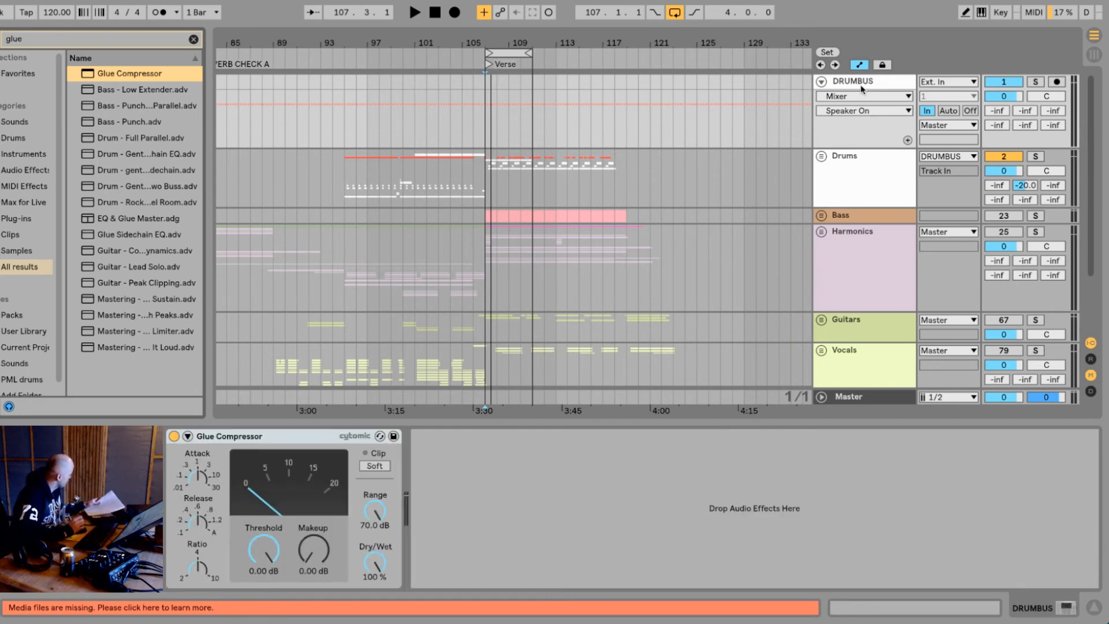
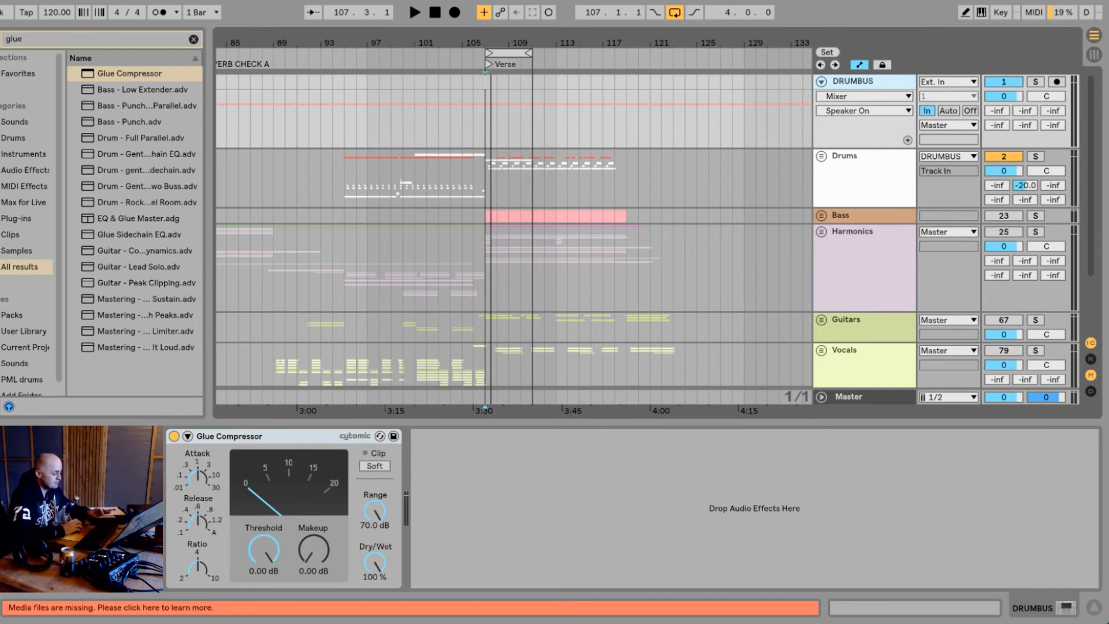
- Set the Glue Compressor's attack to 30, release to .1 and ratio to 2, and lower its threshold to -3.81 dB
{"action": "left_click", "coordinate": [197, 479]}
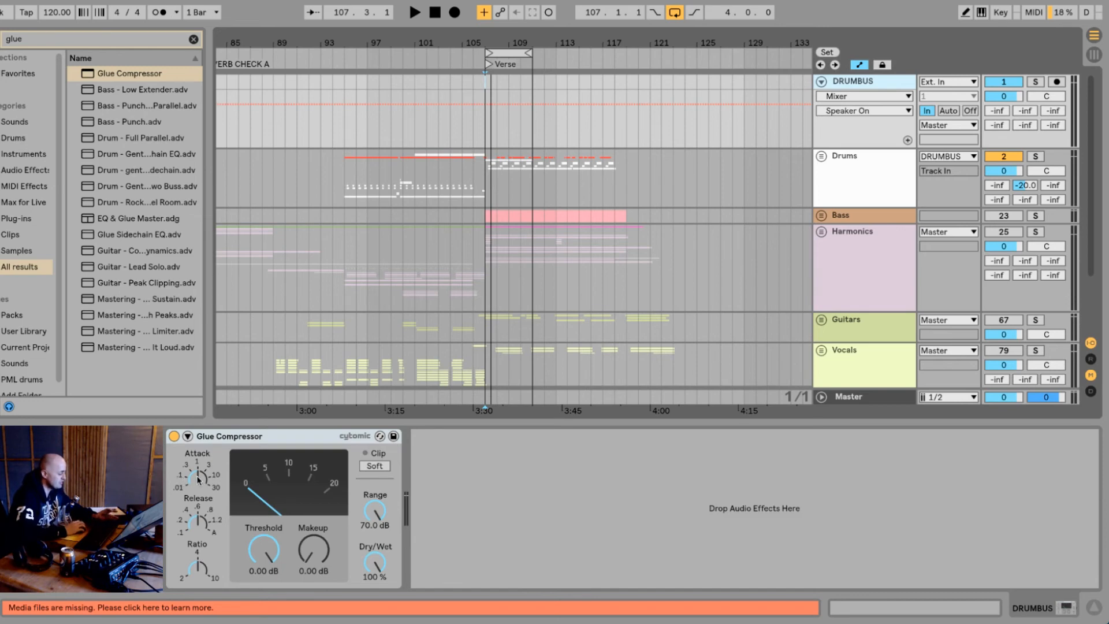
{"action": "left_click", "coordinate": [198, 522]}
{"action": "left_click", "coordinate": [203, 561]}
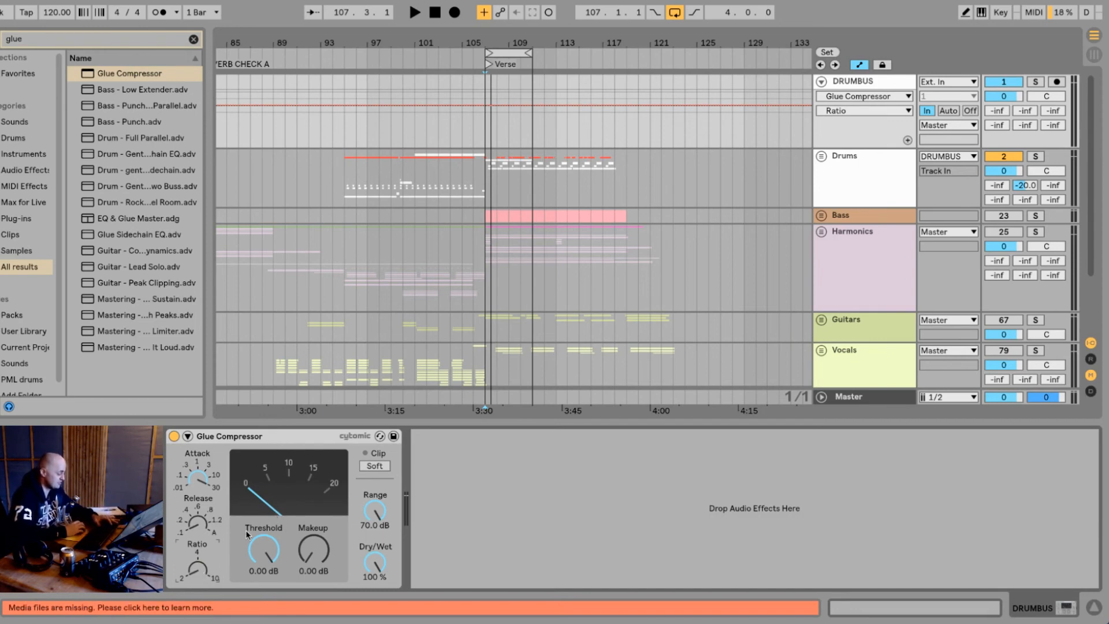
{"action": "left_click_drag", "start_coordinate": [263, 549], "coordinate": [264, 570]}
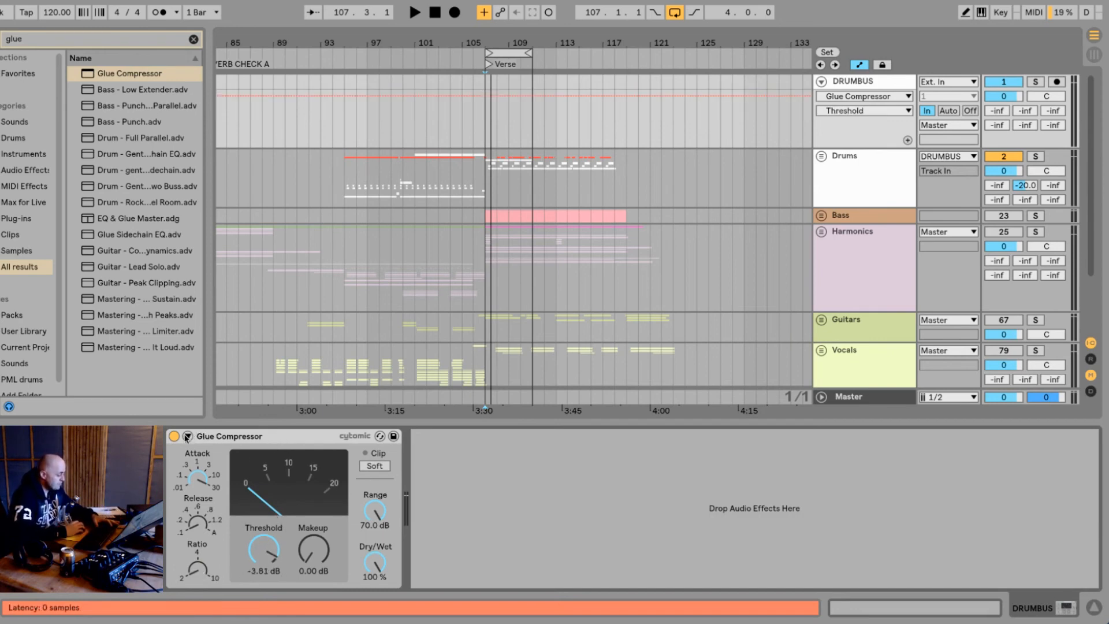
- Unfold the Glue Compressor's sidechain section and enable its EQ with the high-pass filter type
{"action": "left_click", "coordinate": [188, 437]}
{"action": "left_click", "coordinate": [187, 437]}
{"action": "left_click", "coordinate": [226, 437]}
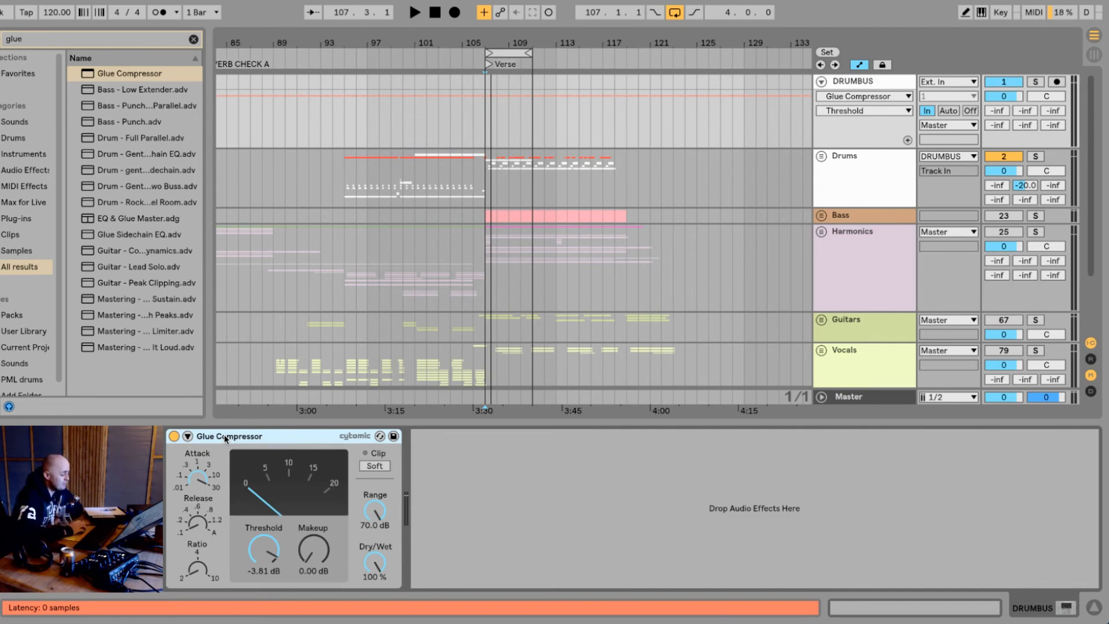
{"action": "left_click", "coordinate": [187, 436]}
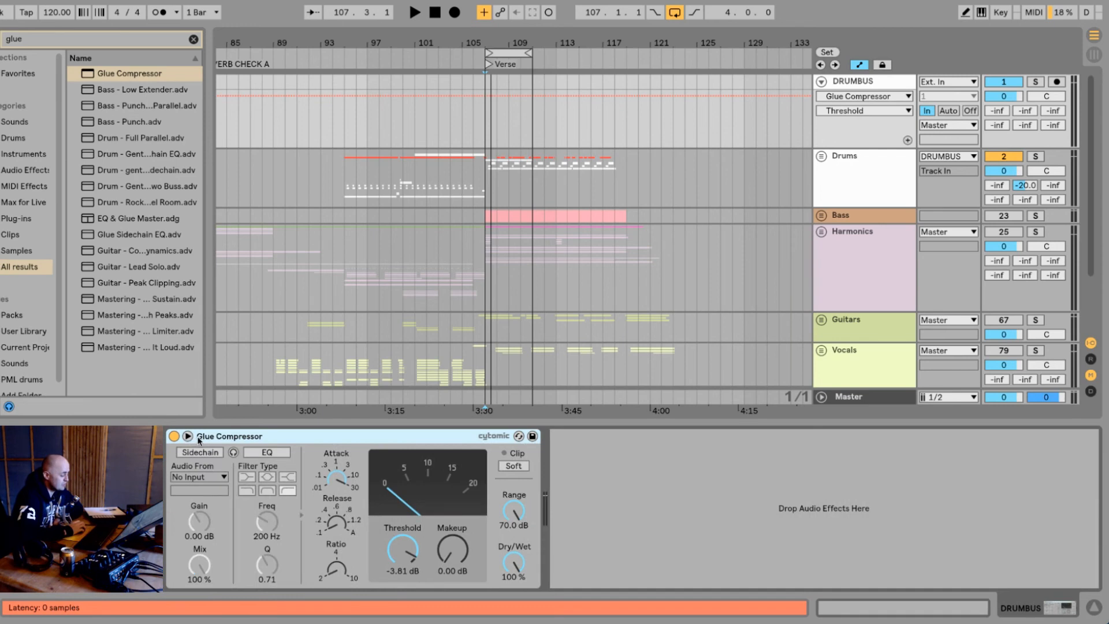
{"action": "left_click", "coordinate": [262, 454]}
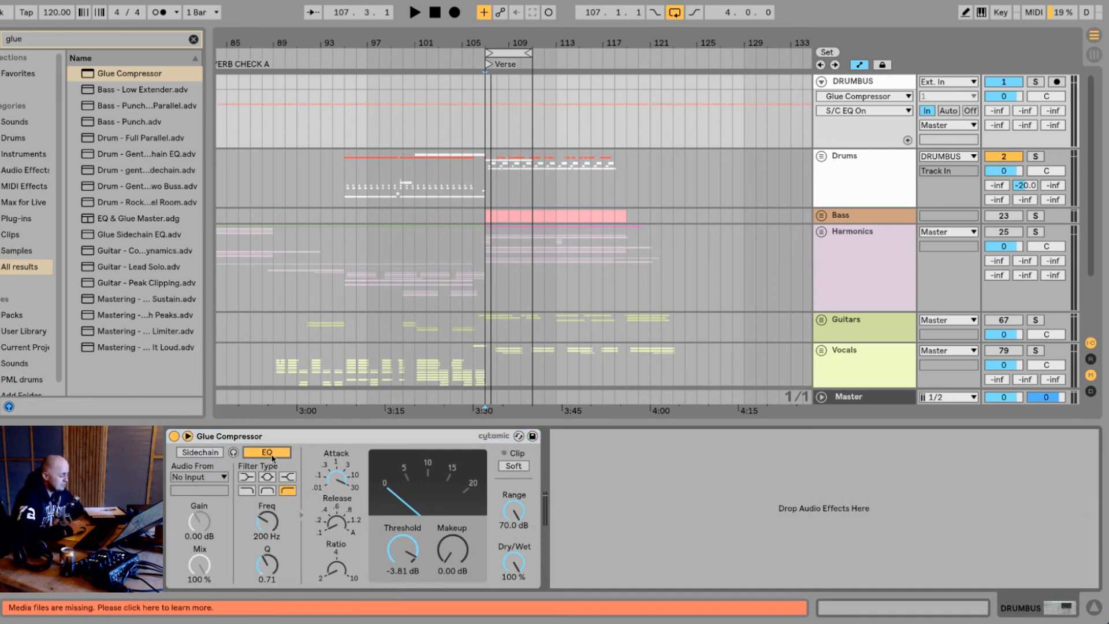
{"action": "left_click", "coordinate": [289, 491]}
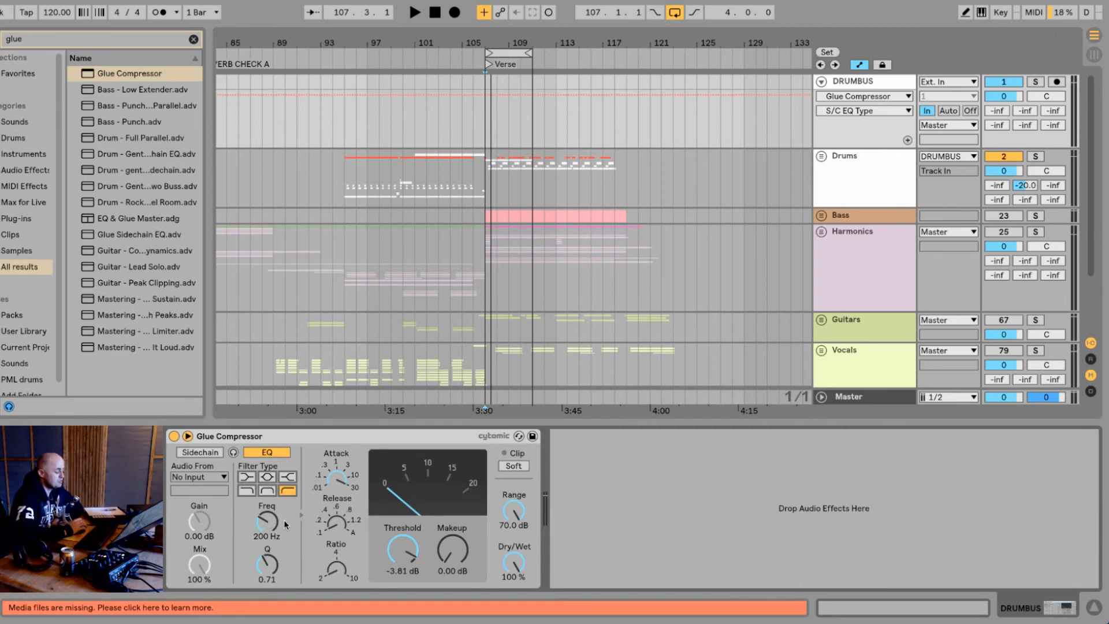
{"action": "left_click", "coordinate": [173, 436]}
{"action": "left_click", "coordinate": [174, 437]}
{"action": "left_click", "coordinate": [173, 436]}
{"action": "left_click", "coordinate": [173, 437]}
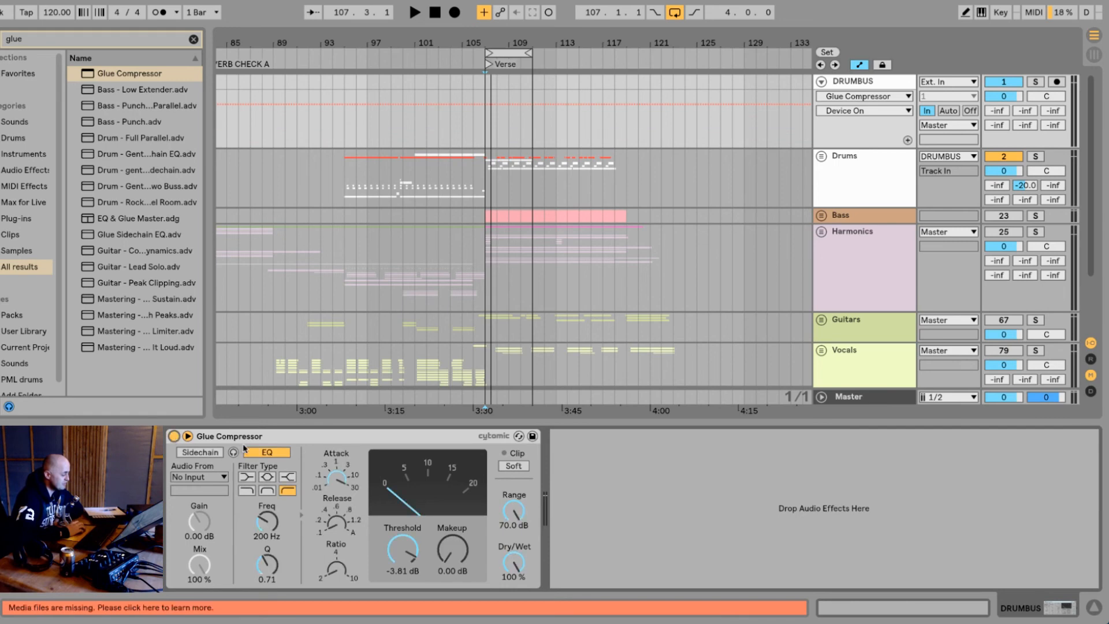
- Try the Glue Compressor with its sidechain EQ off and the threshold at -16.5 dB while the verse loop plays
{"action": "left_click", "coordinate": [267, 452]}
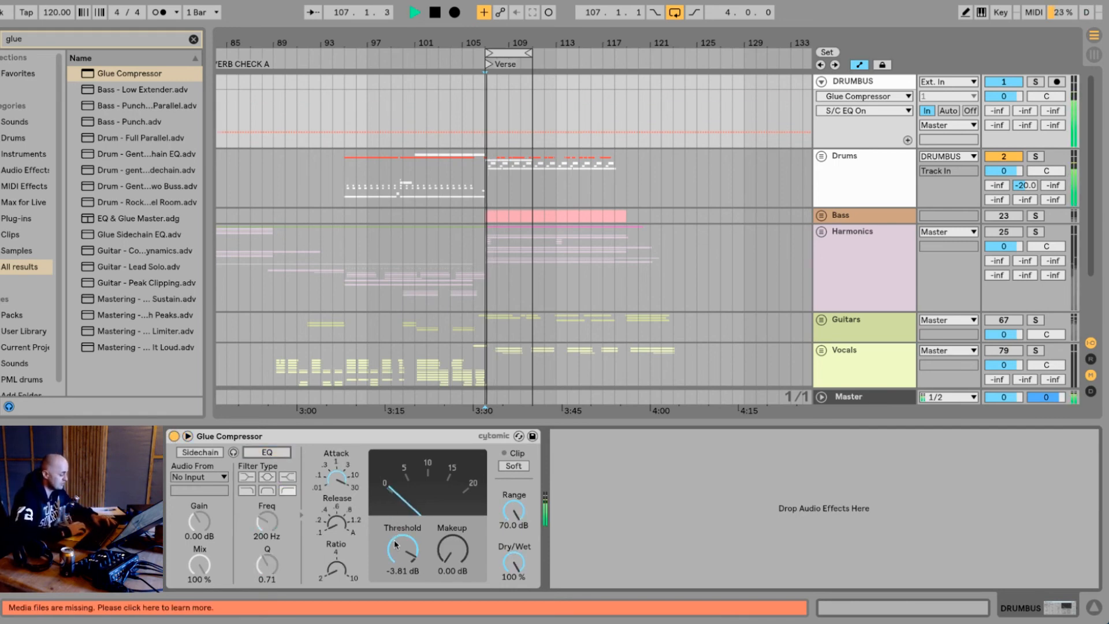
{"action": "left_click_drag", "start_coordinate": [394, 530], "coordinate": [394, 582]}
{"action": "key", "text": "space"}
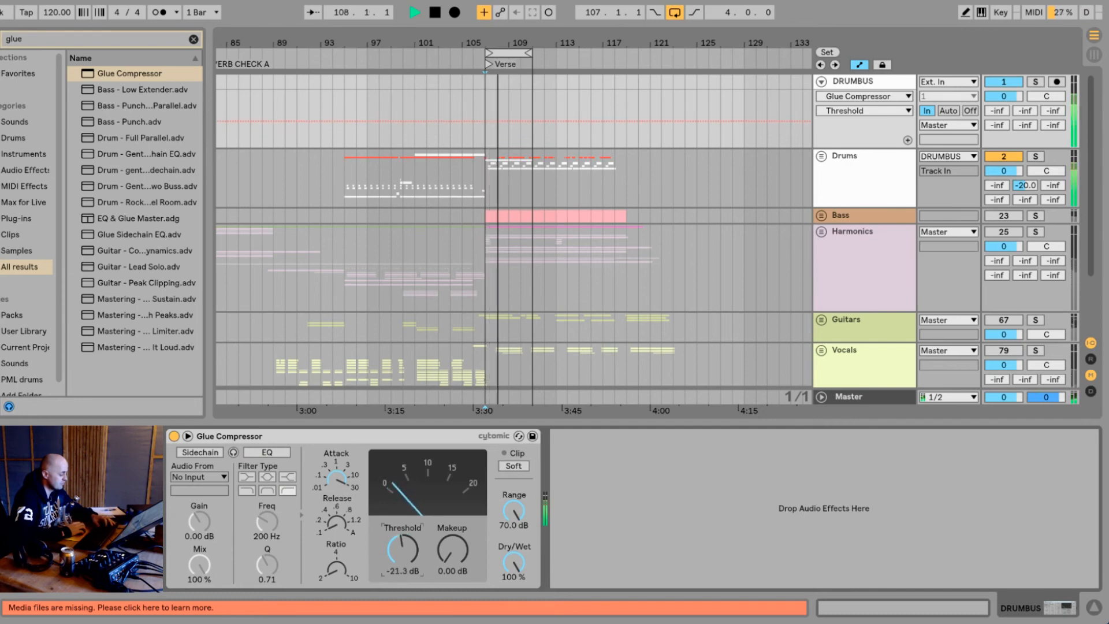
{"action": "left_click_drag", "start_coordinate": [394, 582], "coordinate": [394, 560]}
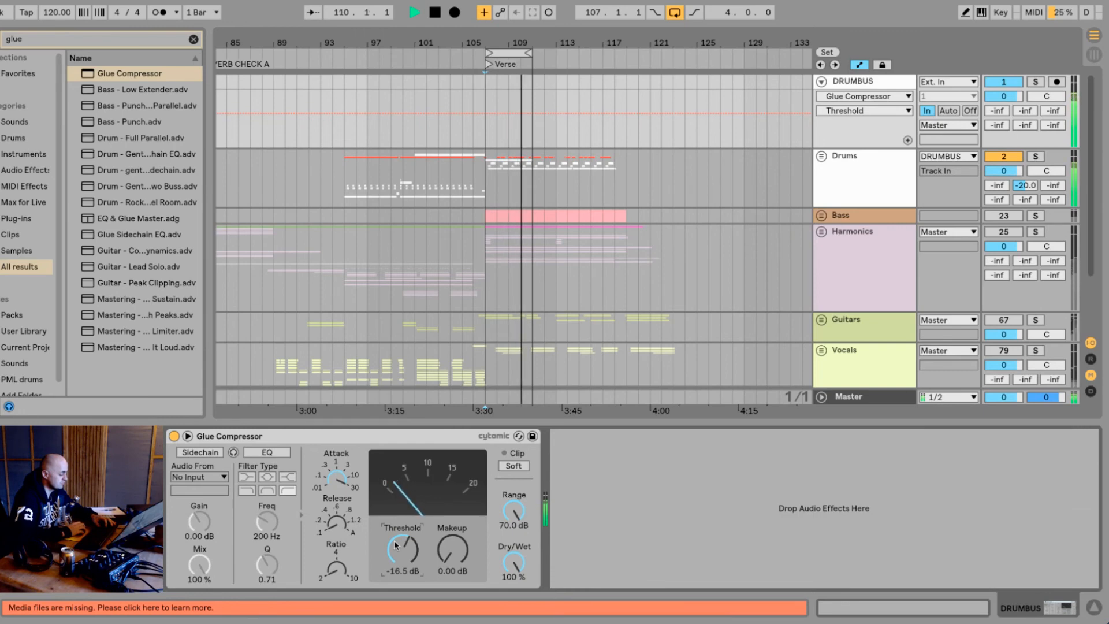
{"action": "key", "text": "space"}
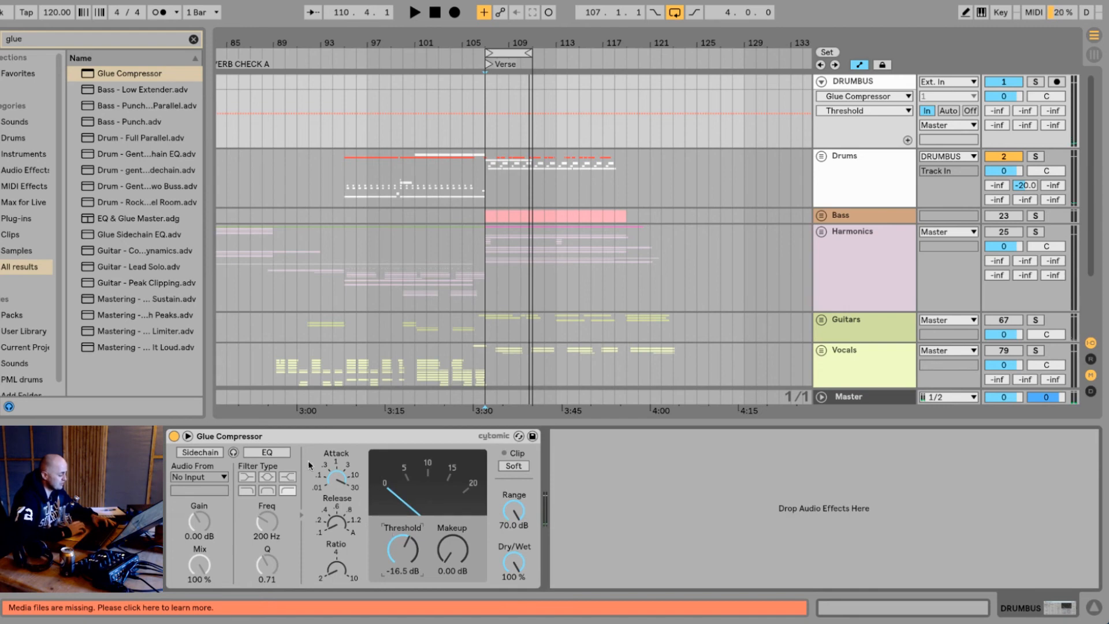
- Enable the sidechain EQ and lower the Glue Compressor's threshold to -34.6 dB during loop playback
{"action": "left_click", "coordinate": [267, 451]}
{"action": "key", "text": "space"}
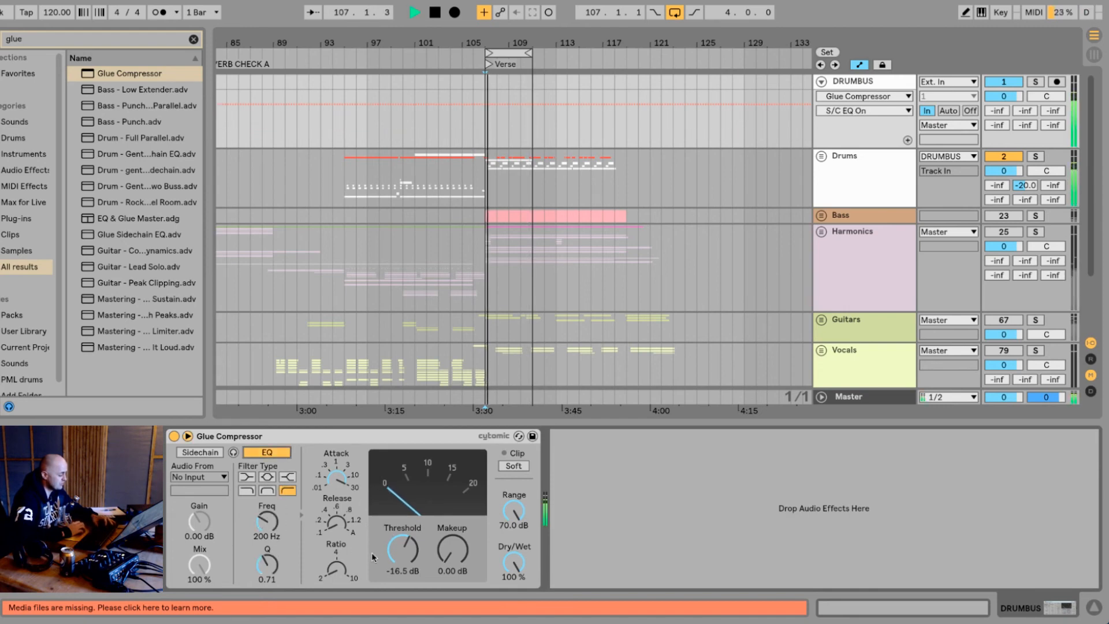
{"action": "left_click_drag", "start_coordinate": [403, 549], "coordinate": [407, 568]}
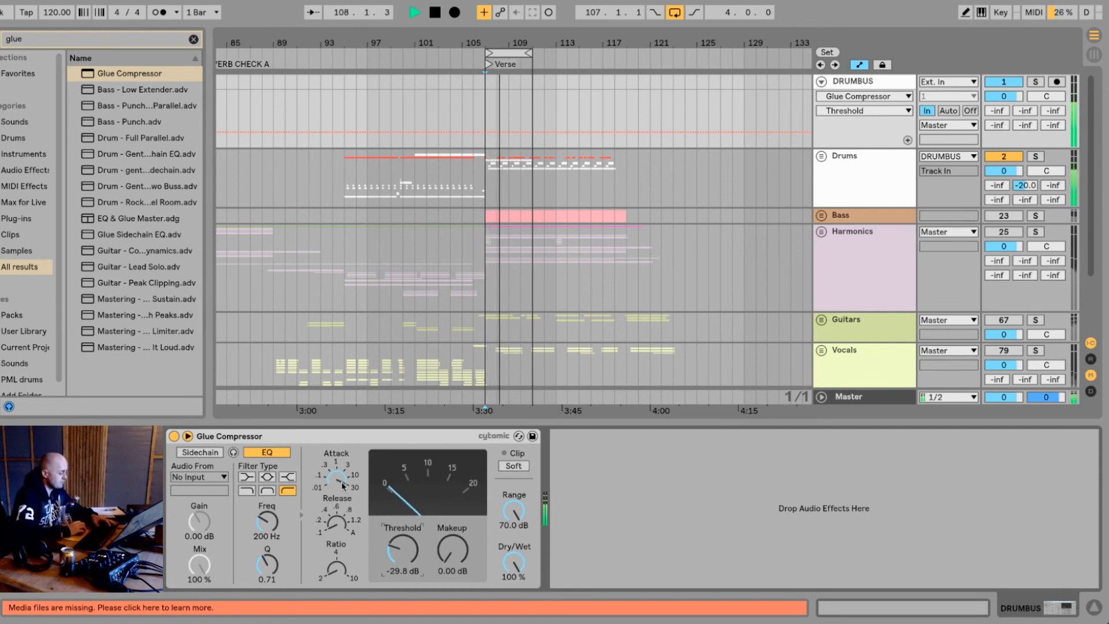
{"action": "left_click_drag", "start_coordinate": [413, 546], "coordinate": [413, 565]}
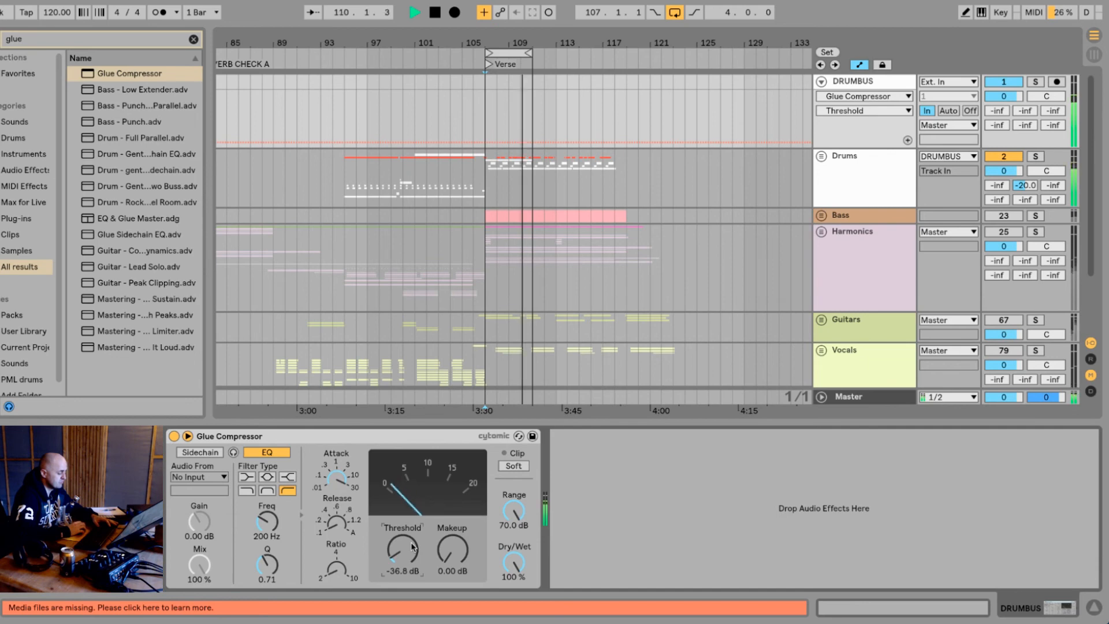
{"action": "left_click_drag", "start_coordinate": [411, 547], "coordinate": [412, 546]}
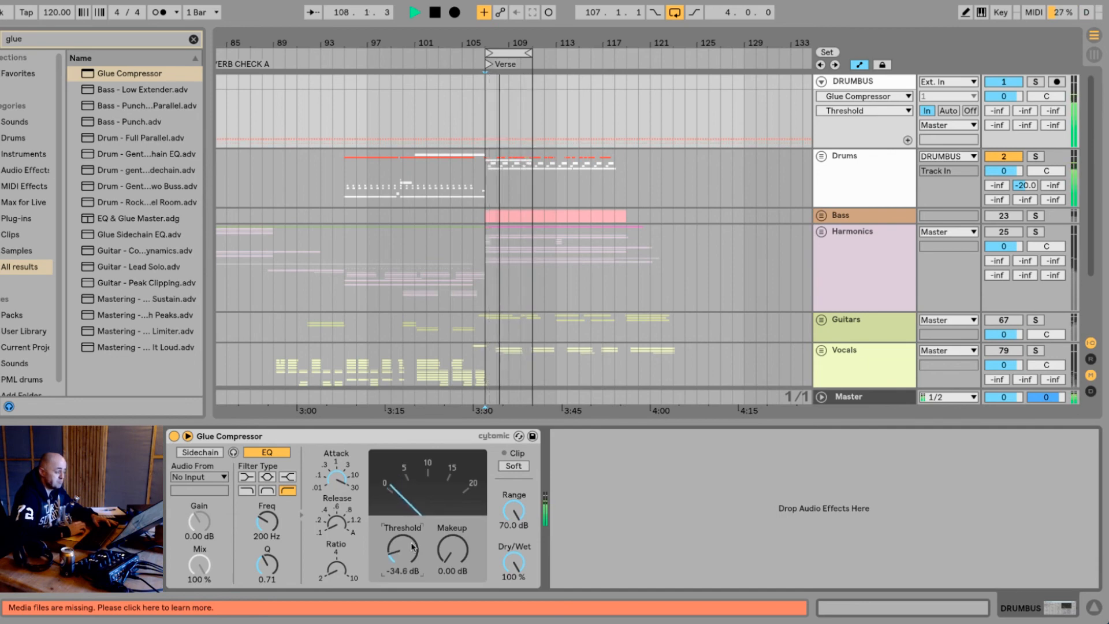
- Compare the drum bus with the Glue Compressor bypassed and active, and raise its makeup gain to 2.06 dB
{"action": "left_click", "coordinate": [174, 437]}
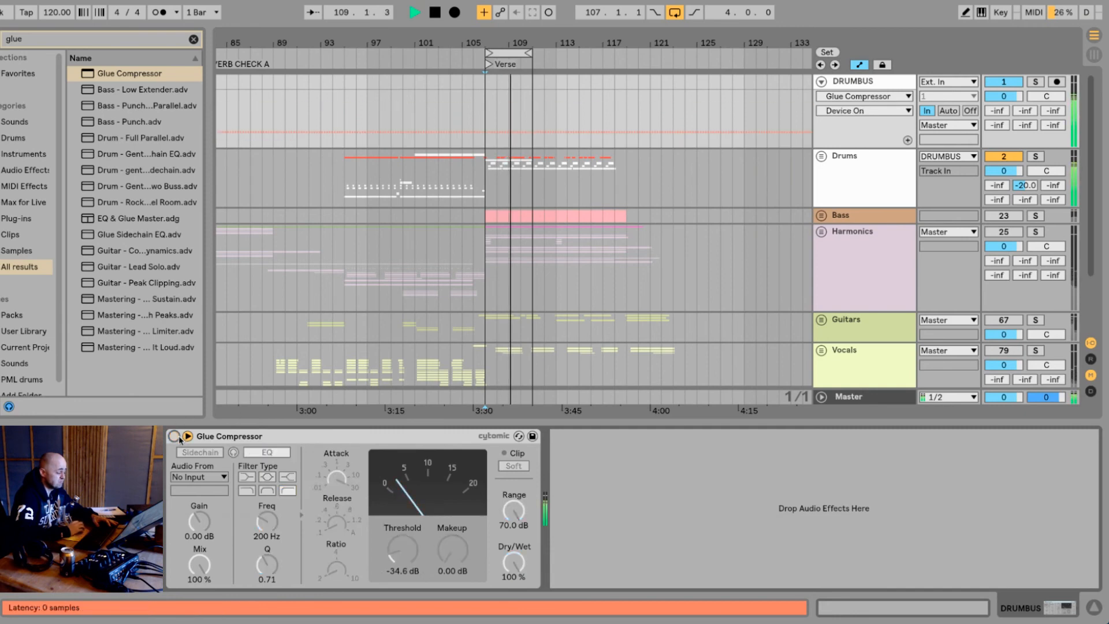
{"action": "left_click", "coordinate": [175, 436]}
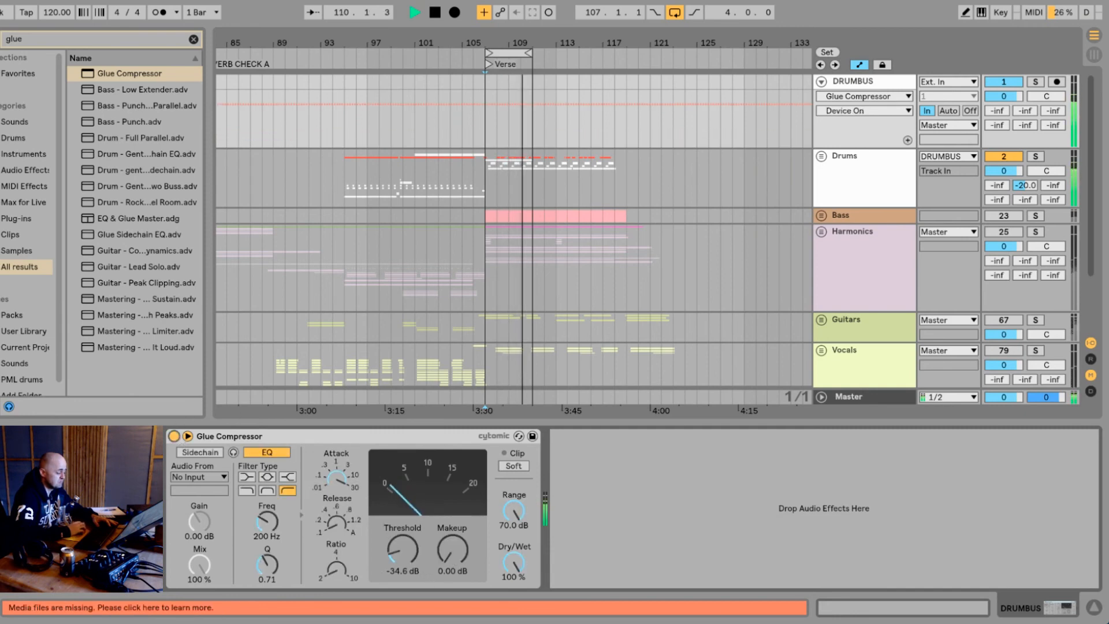
{"action": "left_click_drag", "start_coordinate": [455, 559], "coordinate": [455, 549]}
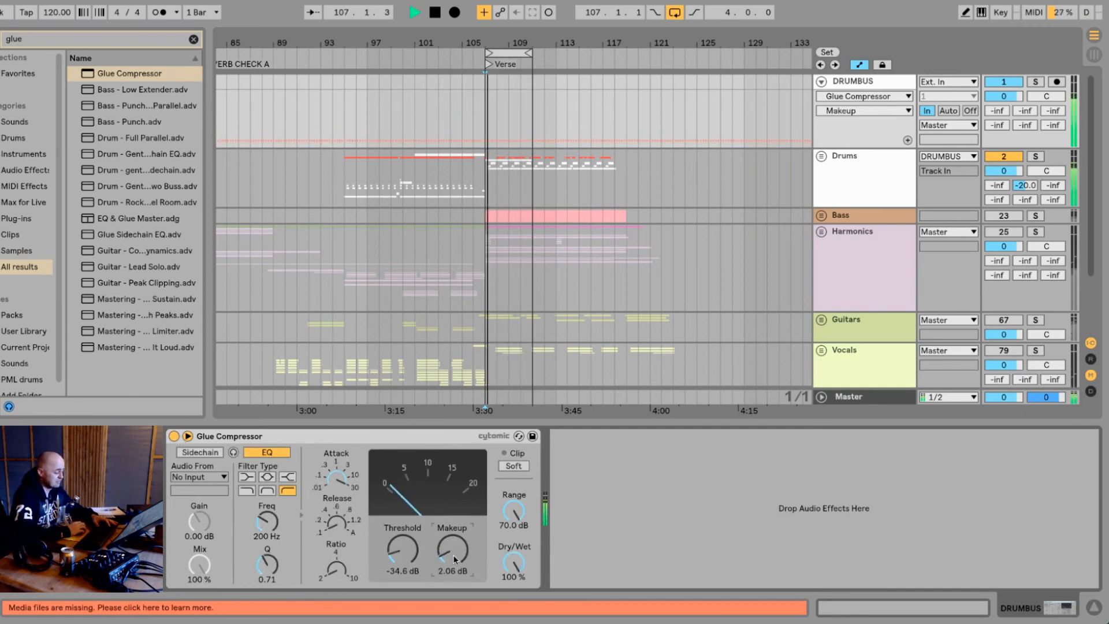
- Compare the level-matched compression against bypass, stop playback, and leave the Glue Compressor deactivated with its sidechain section folded
{"action": "left_click", "coordinate": [174, 437]}
{"action": "left_click", "coordinate": [173, 436]}
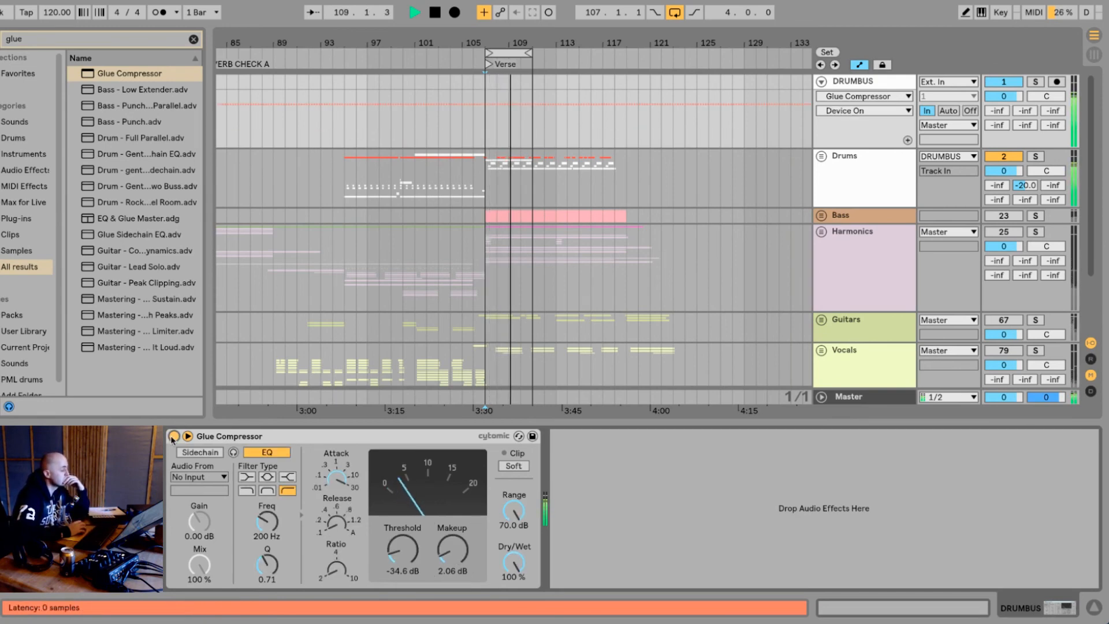
{"action": "left_click", "coordinate": [174, 437]}
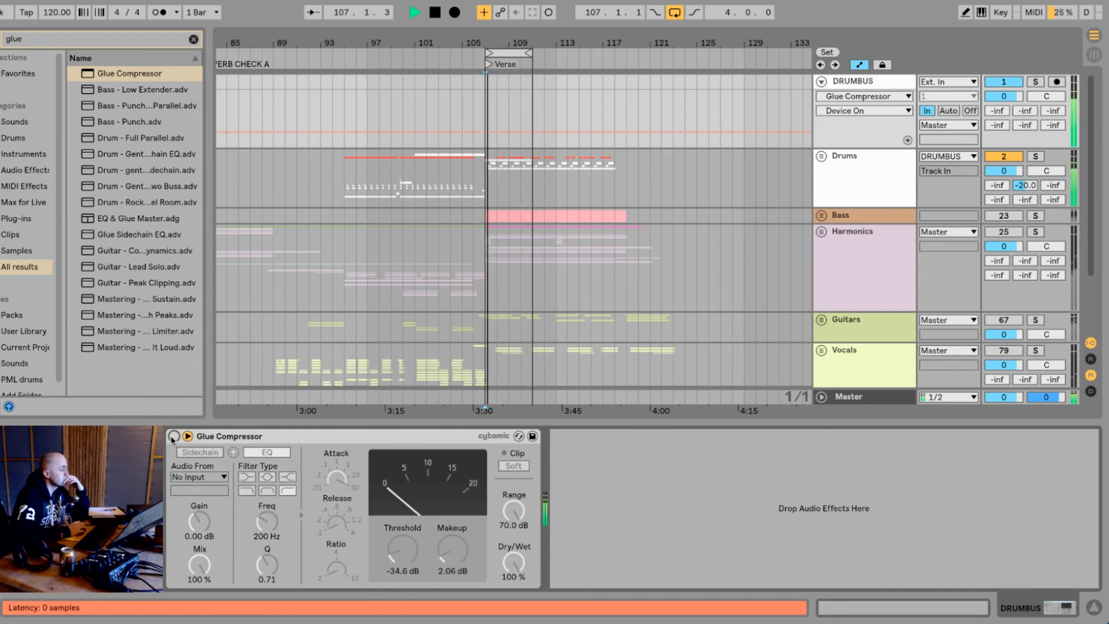
{"action": "left_click", "coordinate": [173, 437]}
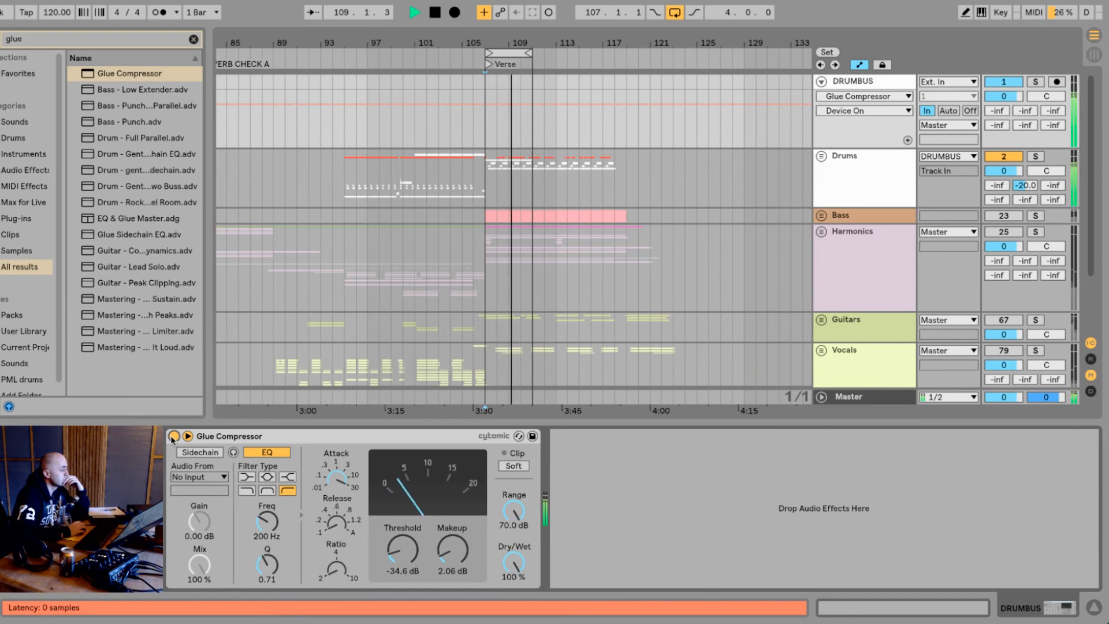
{"action": "key", "text": "space"}
{"action": "left_click", "coordinate": [173, 437]}
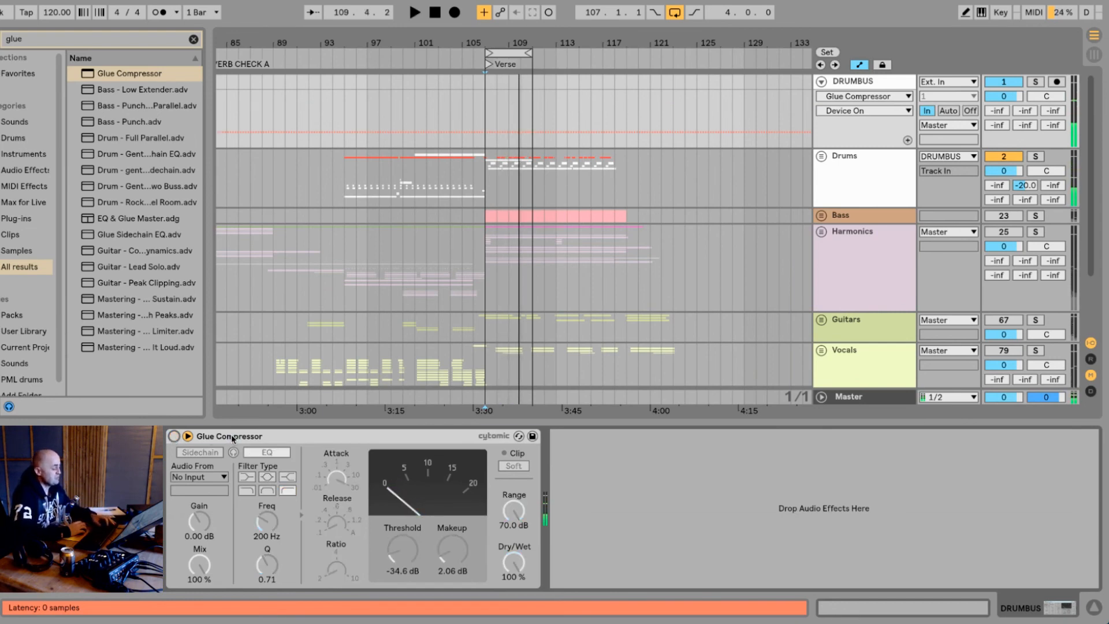
{"action": "left_click", "coordinate": [188, 437]}
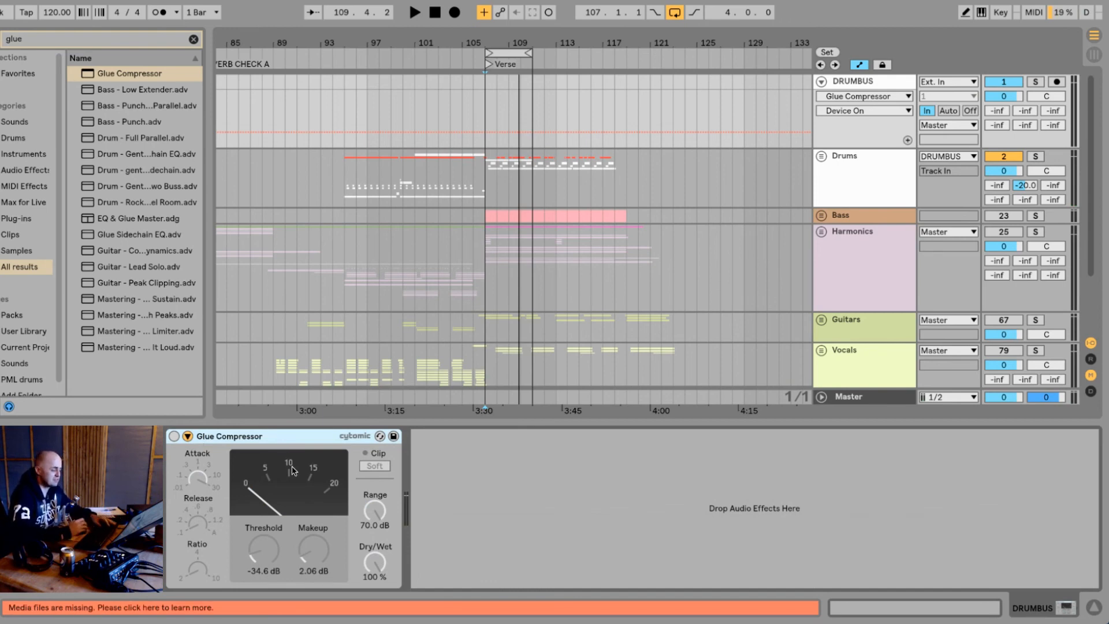
- Fold the DRUMBUS track, show the return tracks and insert a new return track below F Saturation
{"action": "left_click", "coordinate": [822, 82]}
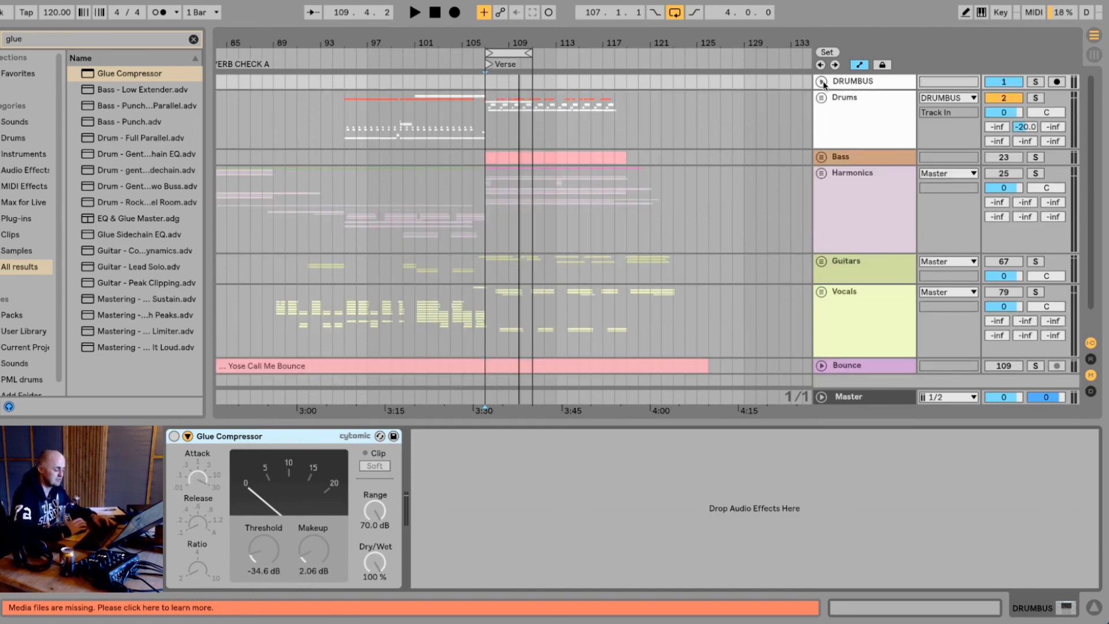
{"action": "left_click", "coordinate": [854, 116]}
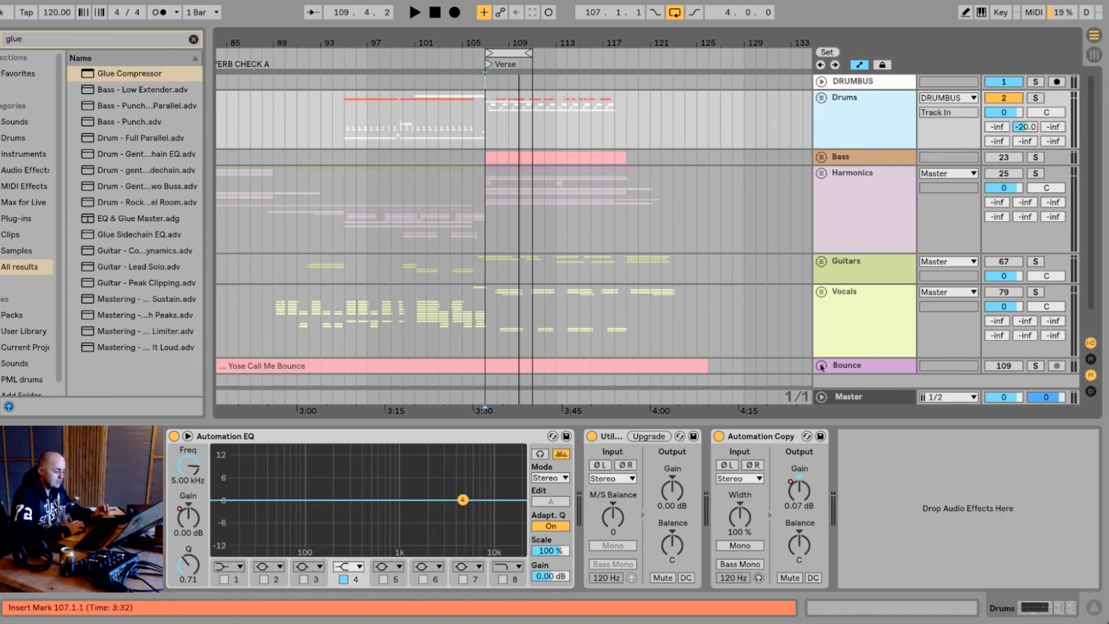
{"action": "left_click", "coordinate": [844, 396]}
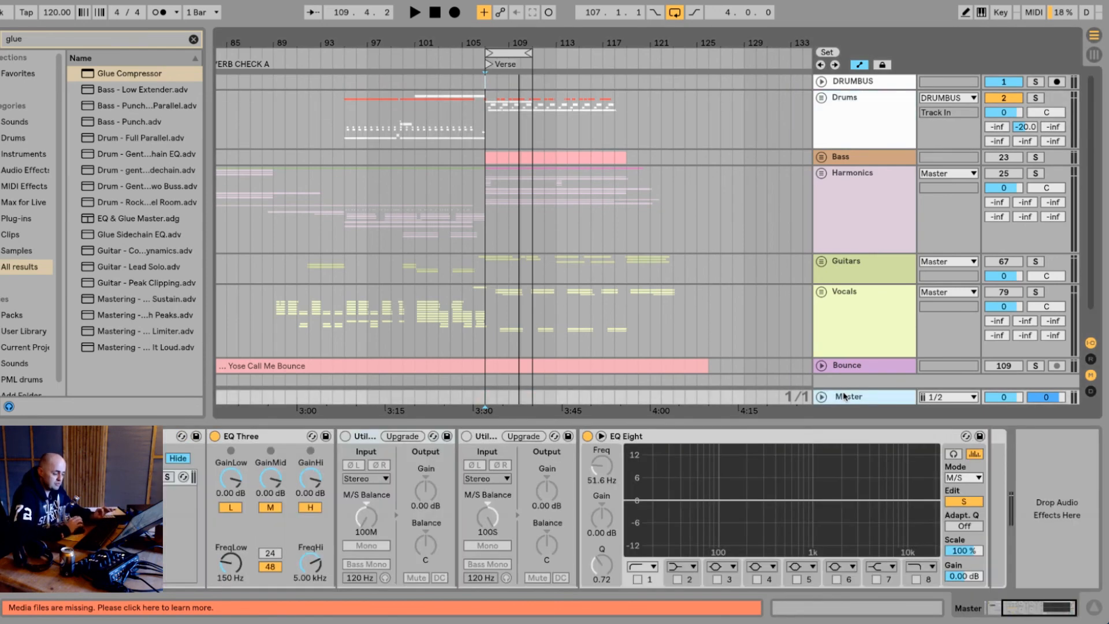
{"action": "key", "text": "ctrl+alt+r"}
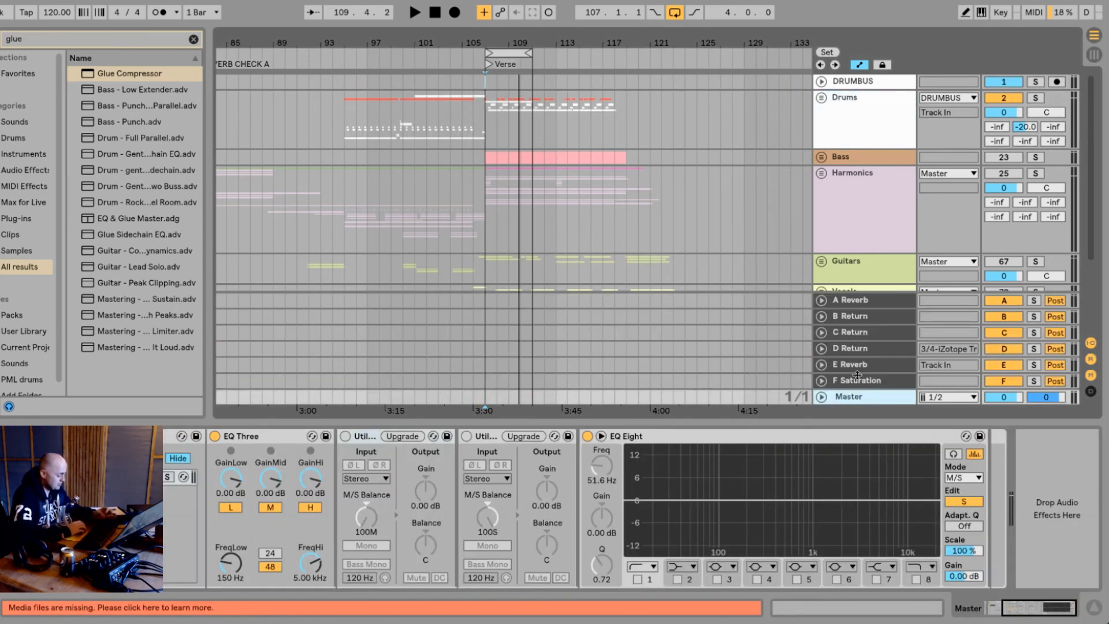
{"action": "key", "text": "ctrl+alt+t"}
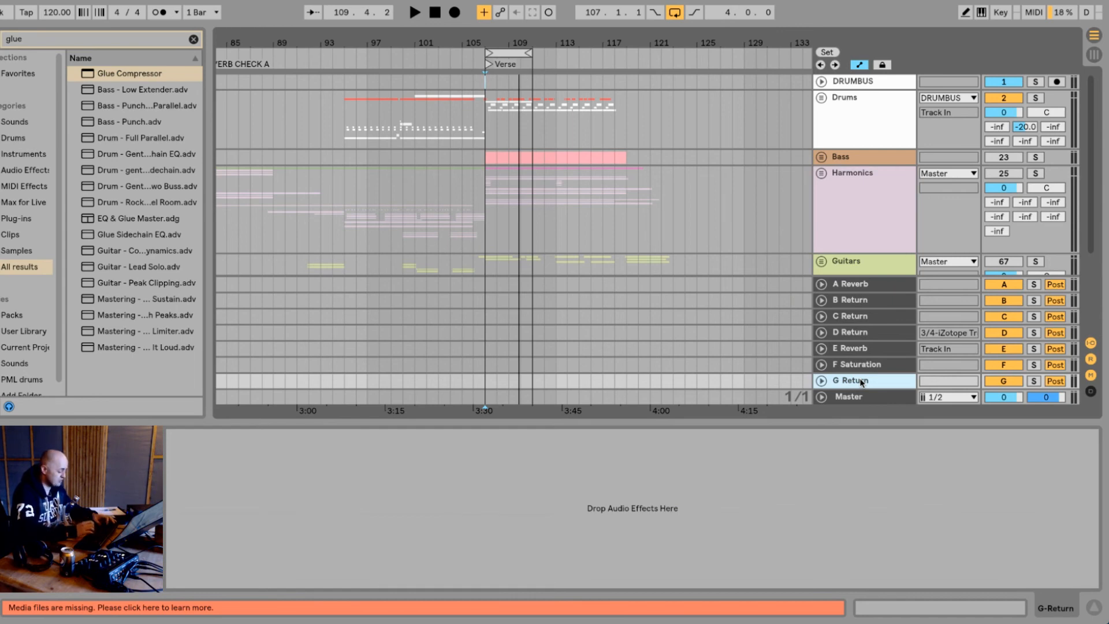
- Rename the G return track to Echo and color it dark gray like the other returns
{"action": "key", "text": "ctrl+r"}
{"action": "type", "text": "E"}
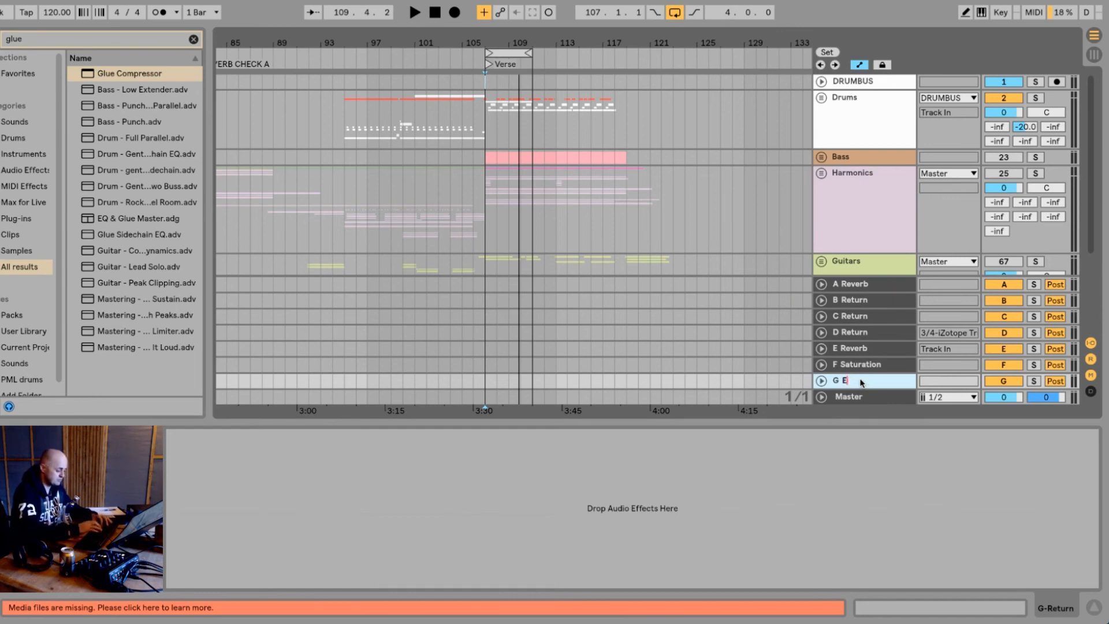
{"action": "type", "text": "cho"}
{"action": "key", "text": "Return"}
{"action": "right_click", "coordinate": [861, 382]}
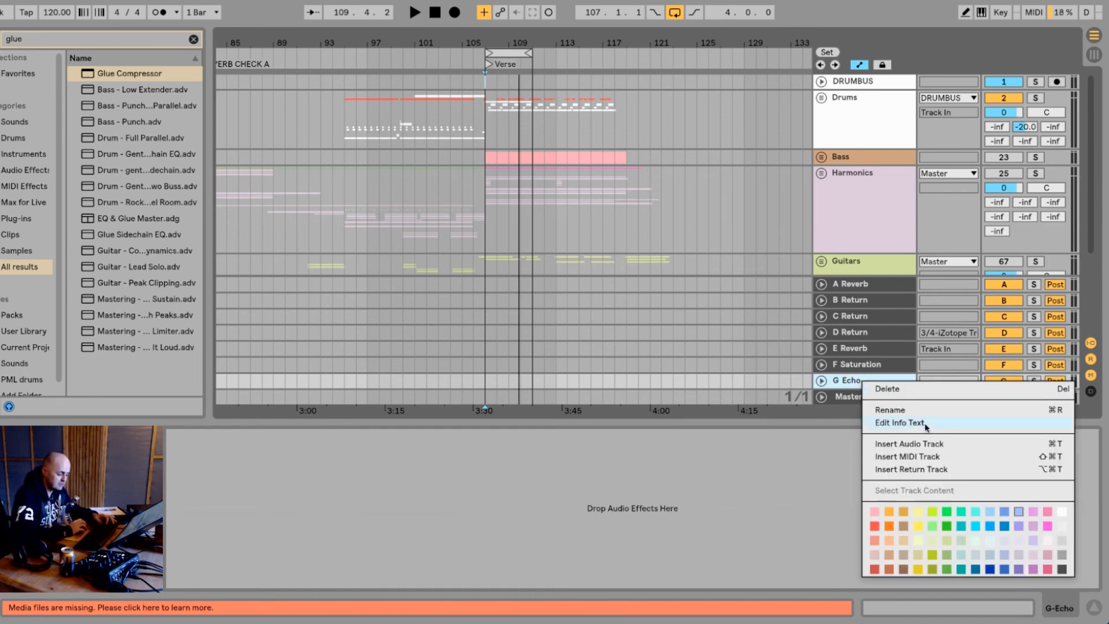
{"action": "left_click", "coordinate": [1062, 570]}
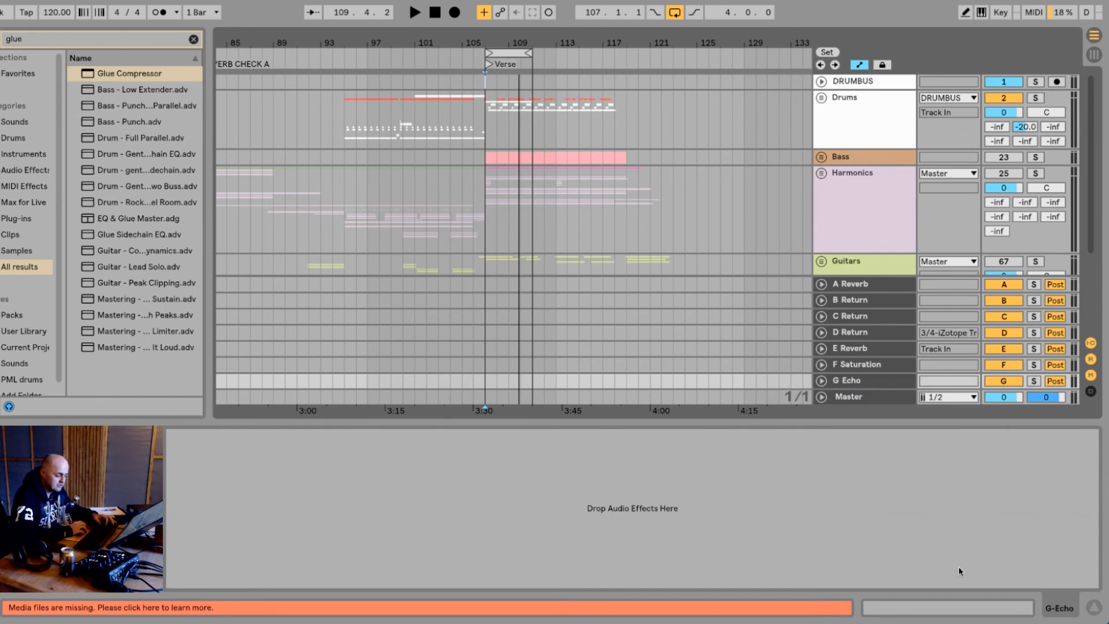
- Search the browser for echo and load the Echo device onto the G Echo return track
{"action": "left_click", "coordinate": [53, 36]}
{"action": "key", "text": "BackSpace"}
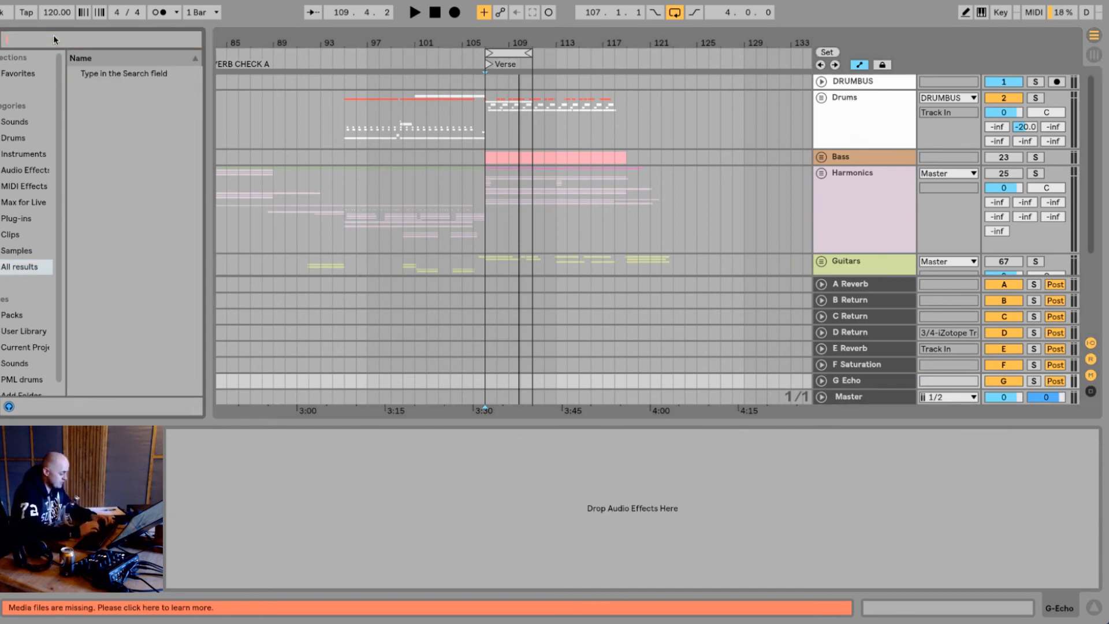
{"action": "type", "text": "echo"}
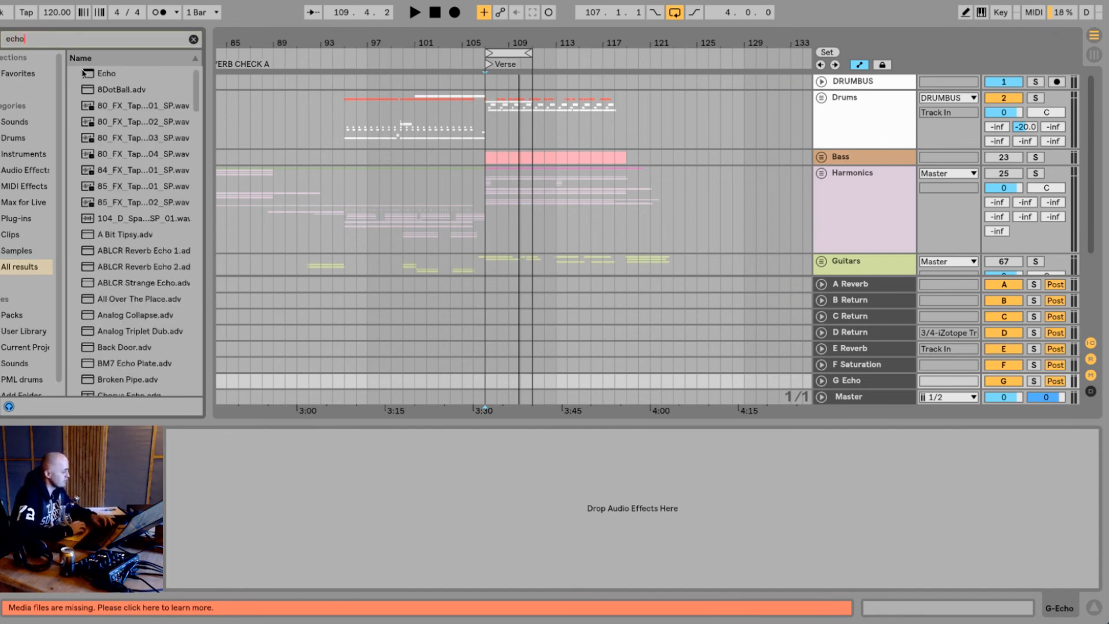
{"action": "left_click_drag", "start_coordinate": [105, 74], "coordinate": [868, 381]}
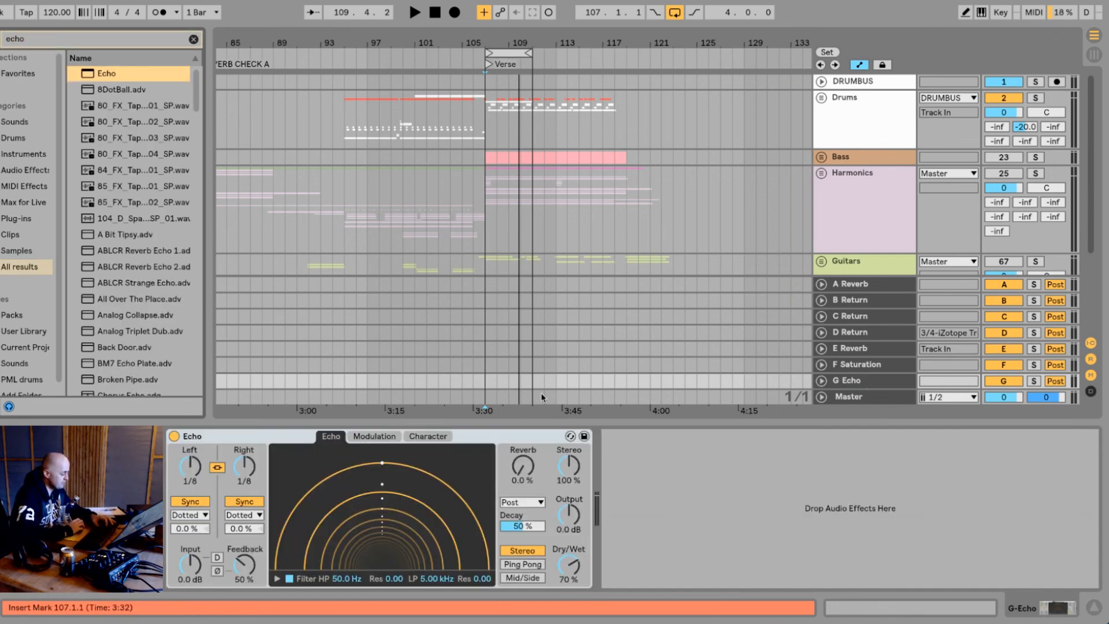
- Switch the Echo device to Ping Pong mode and set its Dry/Wet to 100 %
{"action": "left_click", "coordinate": [375, 437]}
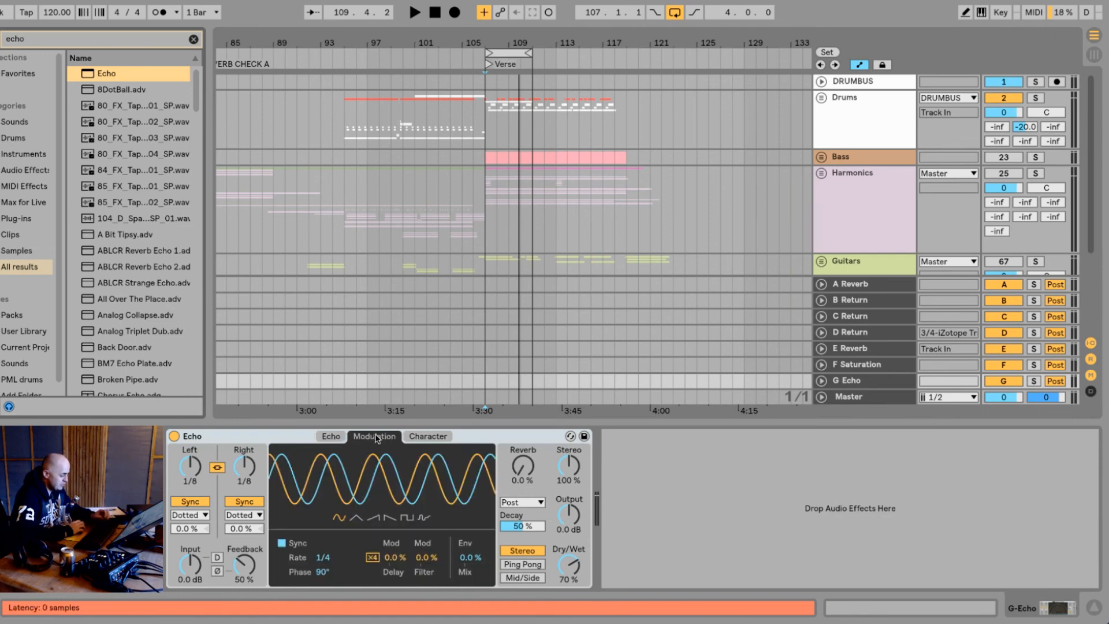
{"action": "left_click", "coordinate": [334, 438]}
{"action": "left_click", "coordinate": [528, 565]}
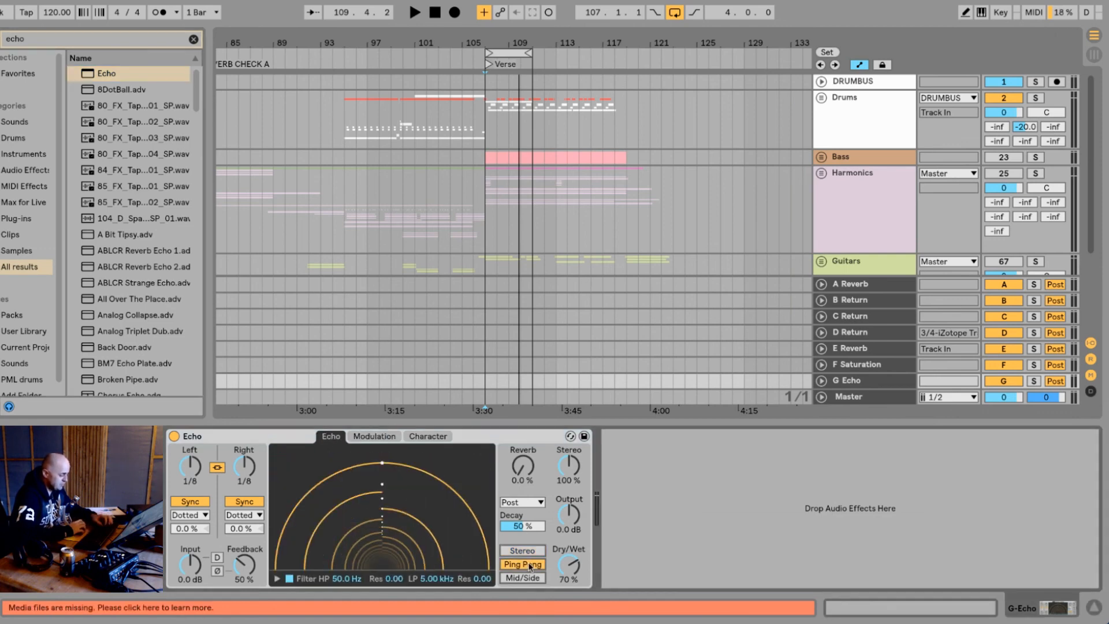
{"action": "left_click_drag", "start_coordinate": [582, 559], "coordinate": [582, 532]}
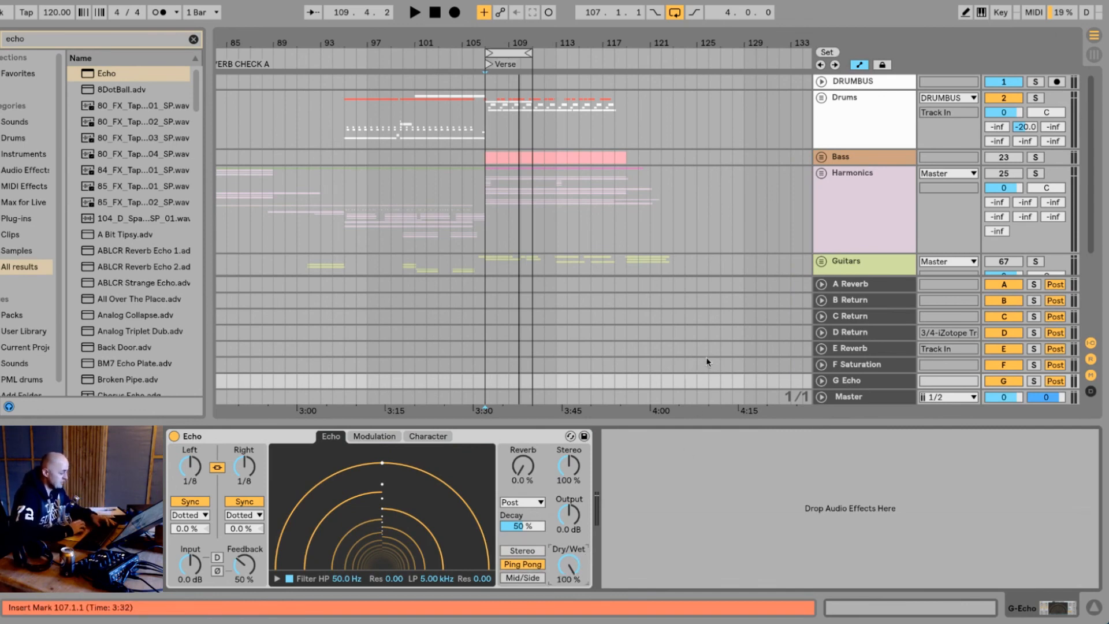
- Unfold the Klöngk track in the Drums group and set its G-Echo send to -24.8 dB during loop playback
{"action": "left_click", "coordinate": [823, 98]}
{"action": "scroll", "coordinate": [847, 213], "scroll_direction": "down", "scroll_amount": 2}
{"action": "left_click", "coordinate": [852, 182]}
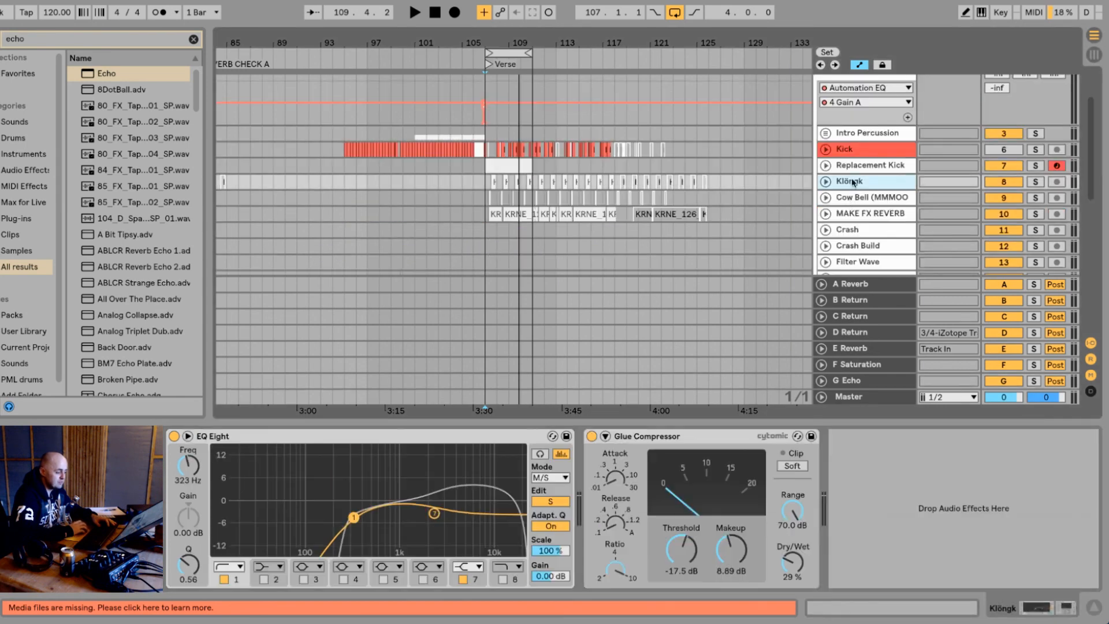
{"action": "left_click", "coordinate": [825, 181]}
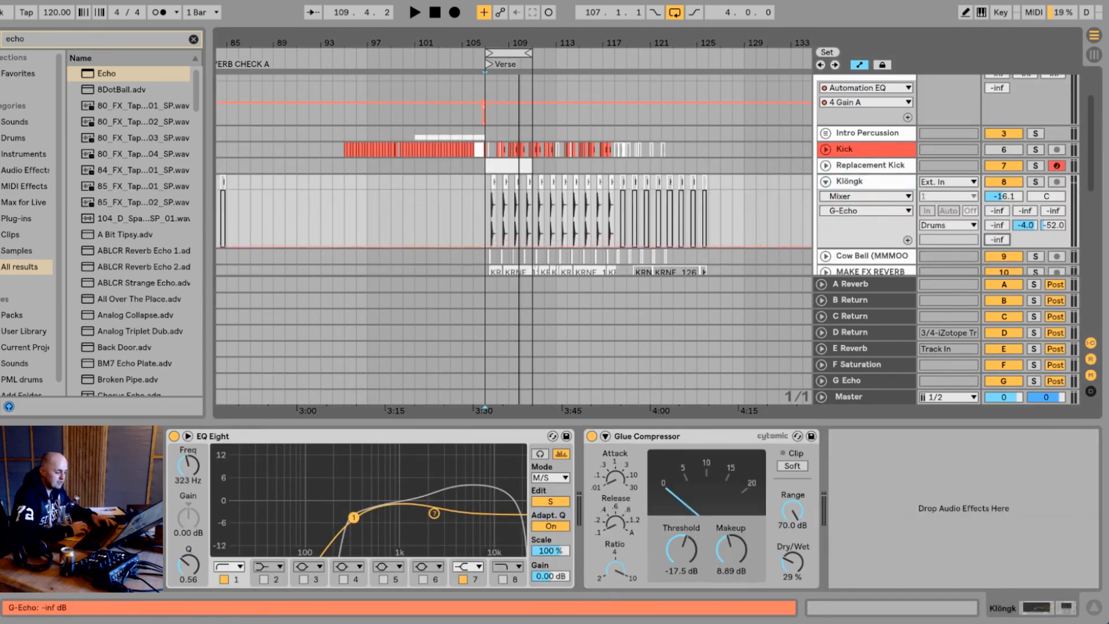
{"action": "mouse_move", "coordinate": [998, 239]}
{"action": "left_mouse_down"}
{"action": "mouse_move", "coordinate": [997, 204]}
{"action": "mouse_move", "coordinate": [997, 219]}
{"action": "left_mouse_up"}
{"action": "key", "text": "space"}
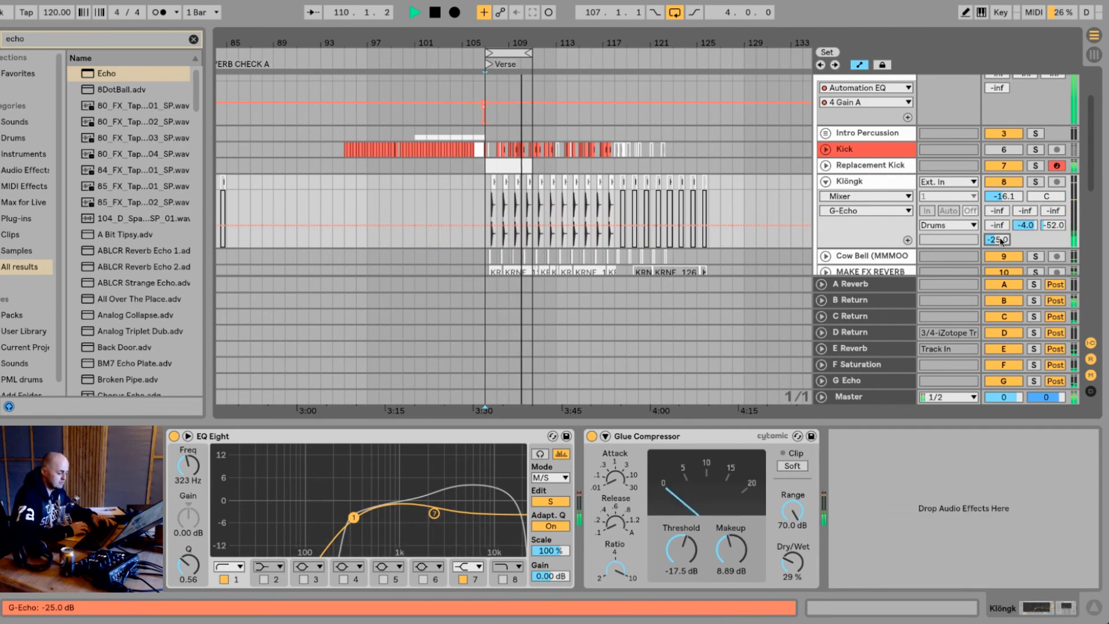
{"action": "left_click_drag", "start_coordinate": [1000, 240], "coordinate": [1001, 239]}
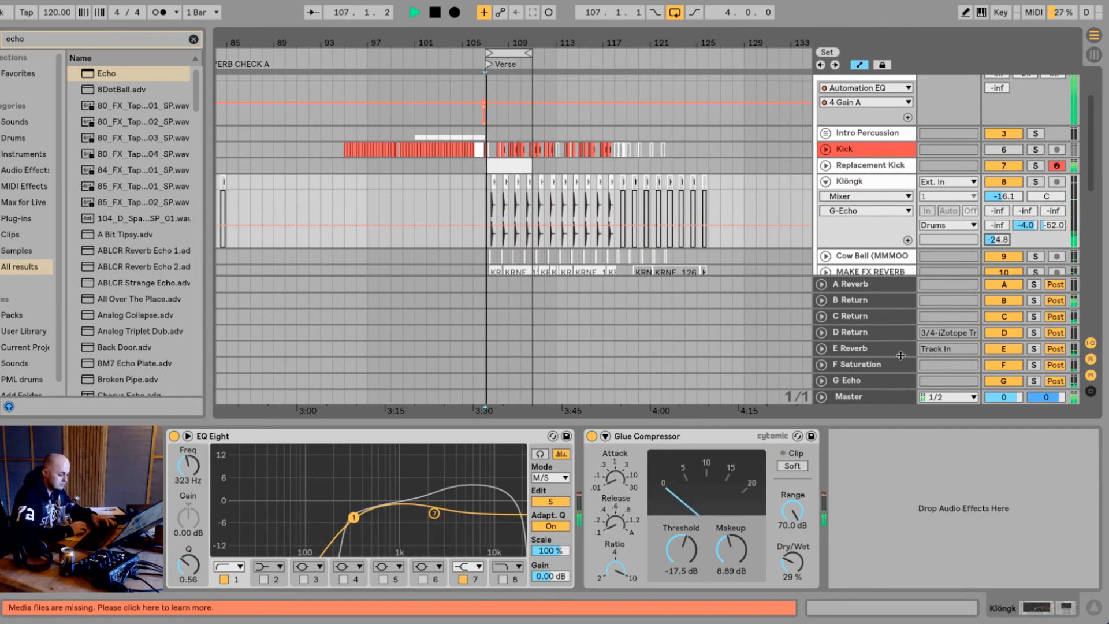
- Stop playback, search the browser for glue, and add a Glue Compressor after Echo on the G Echo return
{"action": "left_click", "coordinate": [878, 381]}
{"action": "key", "text": "space"}
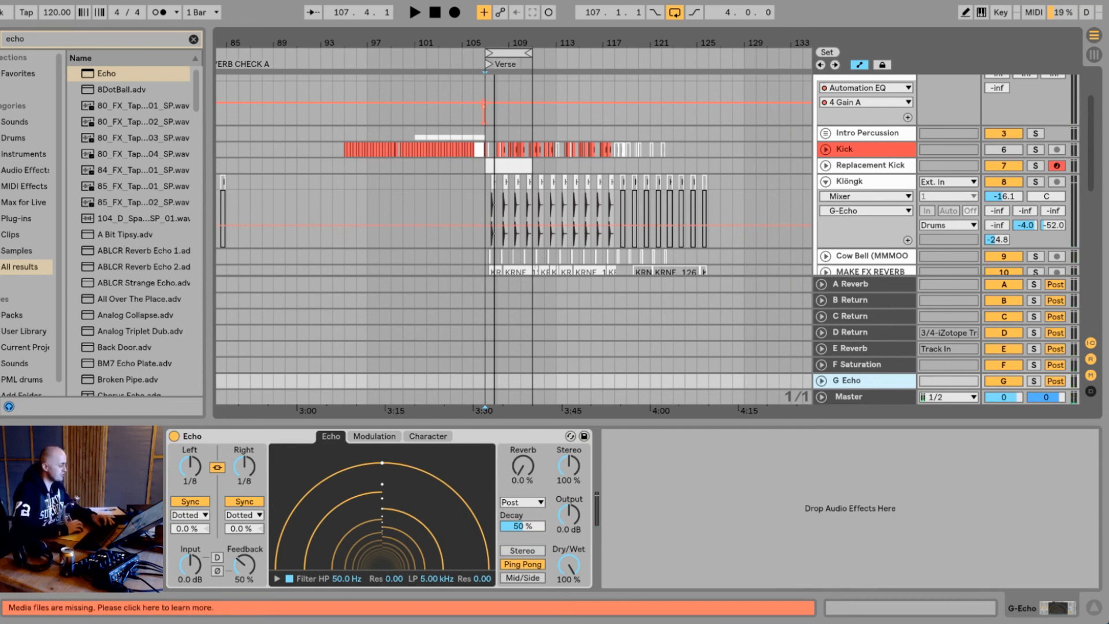
{"action": "left_click", "coordinate": [88, 38]}
{"action": "type", "text": "glue"}
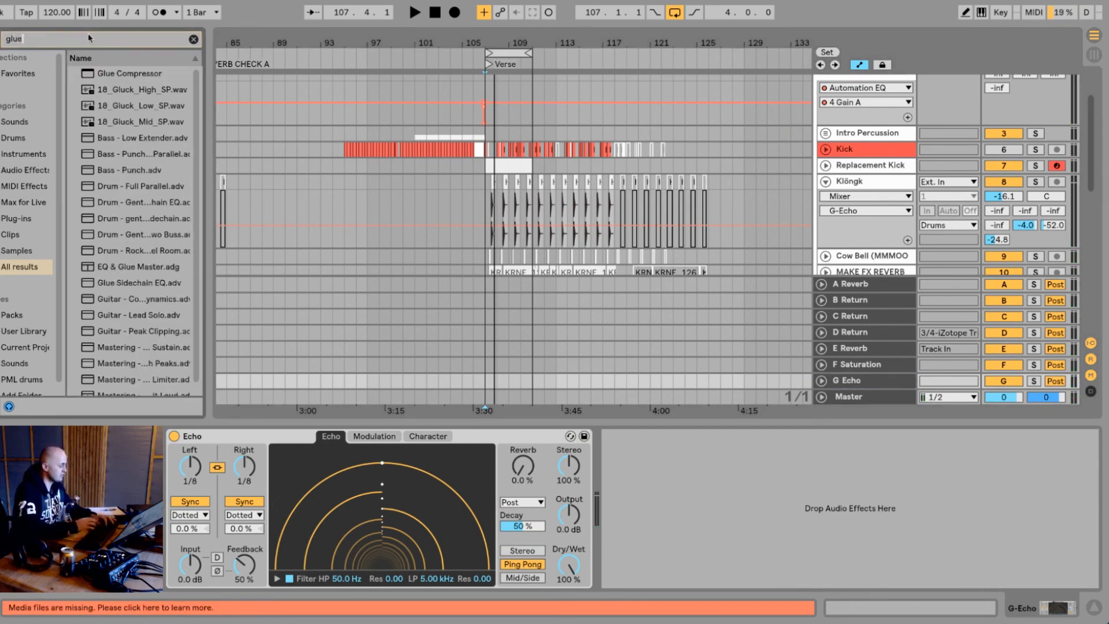
{"action": "left_click_drag", "start_coordinate": [84, 74], "coordinate": [638, 448]}
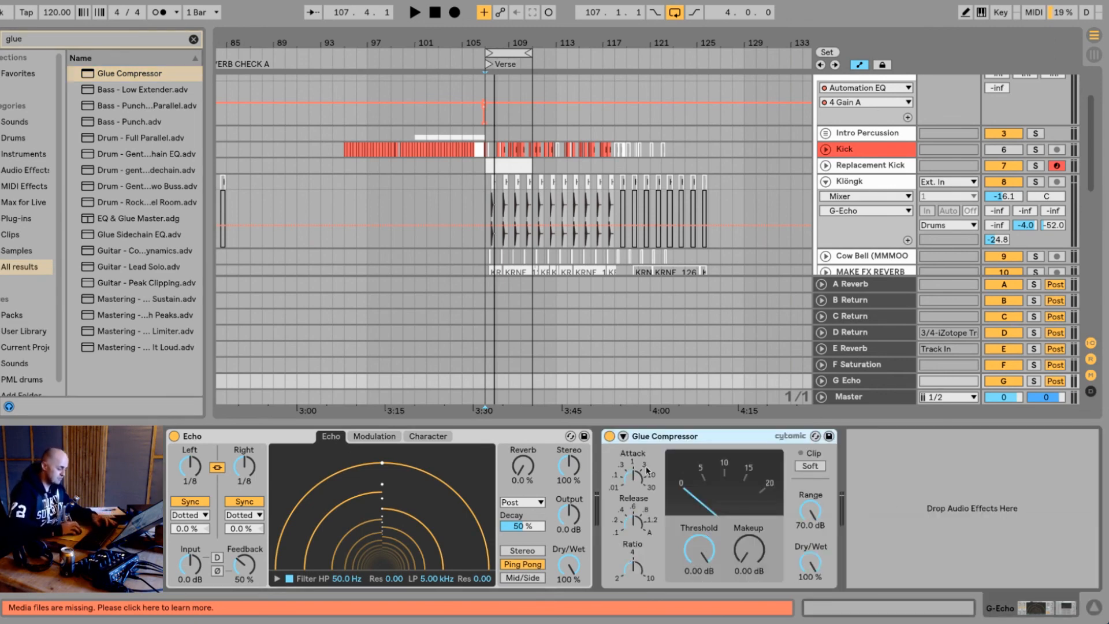
- Sidechain the G Echo Glue Compressor from Replacement Kick, set its threshold to -27.6 dB, and start loop playback
{"action": "left_click", "coordinate": [623, 436]}
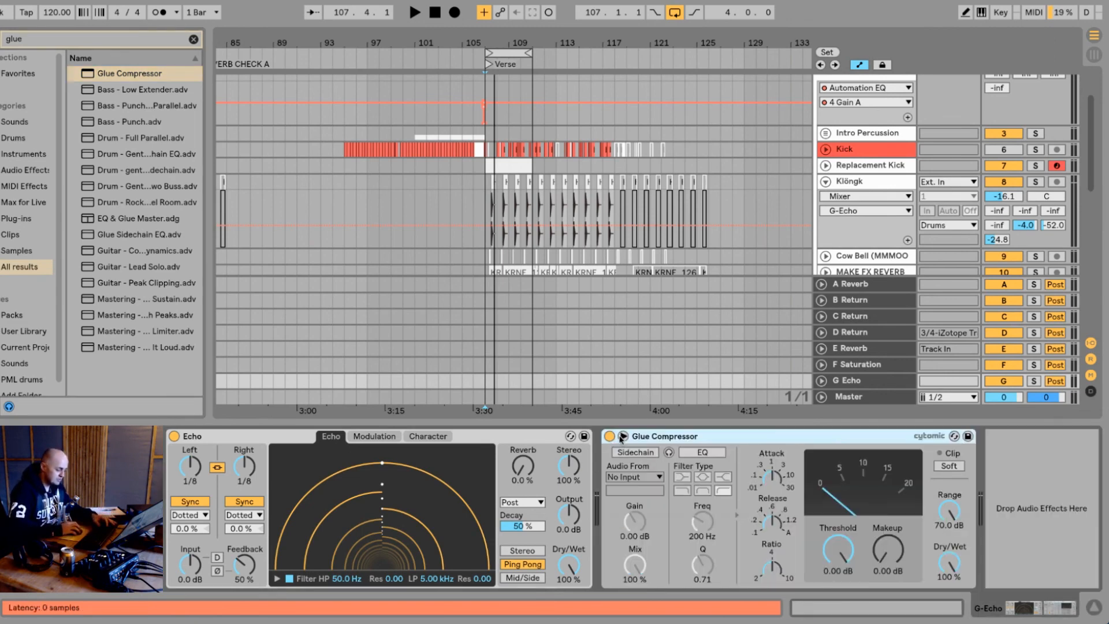
{"action": "left_click", "coordinate": [639, 478]}
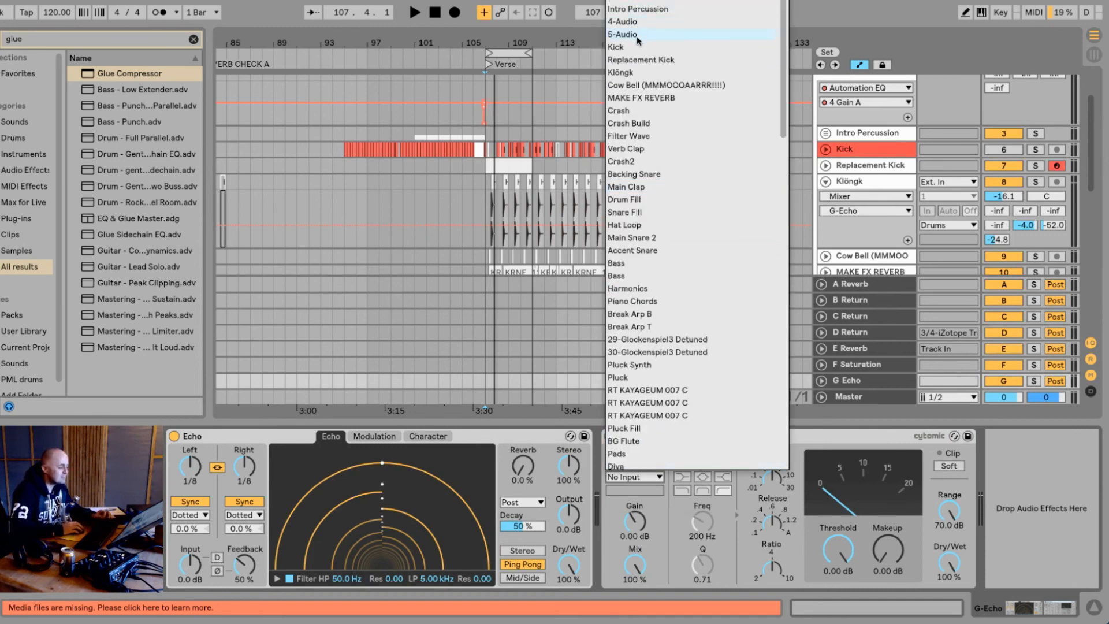
{"action": "left_click", "coordinate": [635, 59]}
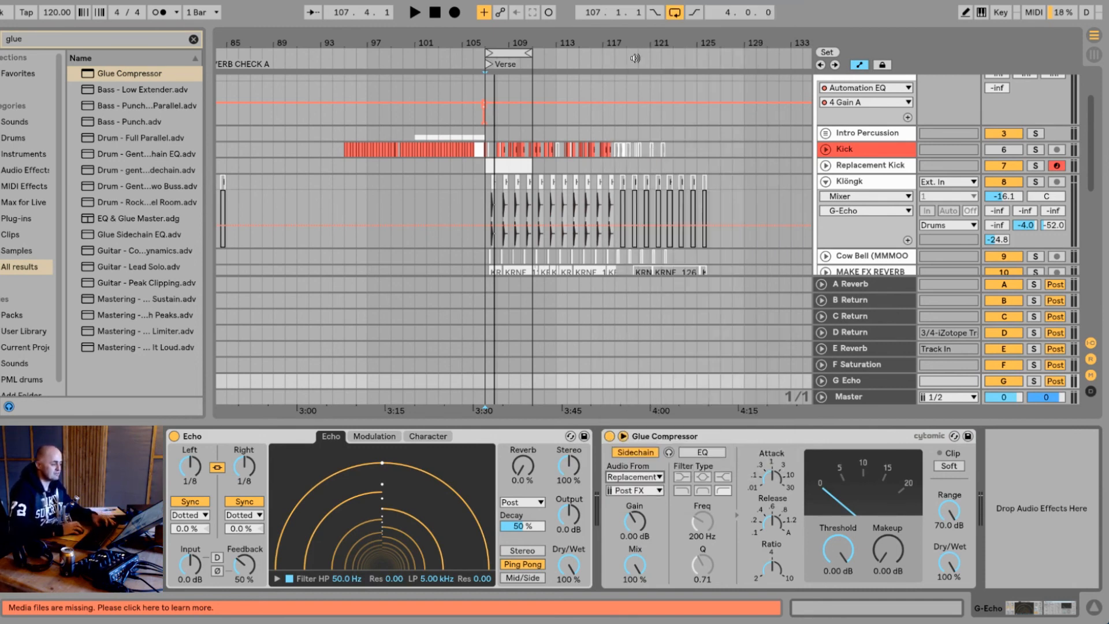
{"action": "mouse_move", "coordinate": [847, 548]}
{"action": "left_mouse_down"}
{"action": "mouse_move", "coordinate": [847, 583]}
{"action": "mouse_move", "coordinate": [831, 540]}
{"action": "left_mouse_up"}
{"action": "key", "text": "space"}
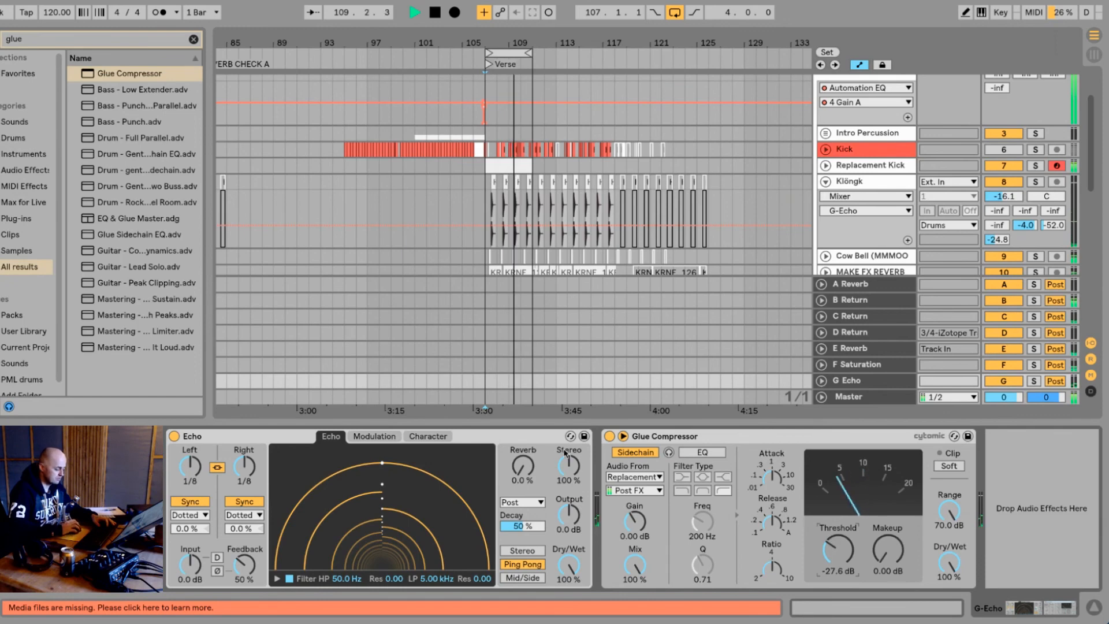
- Raise the Echo device's reverb amount to 60 % while listening, and stop playback
{"action": "left_click_drag", "start_coordinate": [523, 468], "coordinate": [522, 405]}
{"action": "left_click_drag", "start_coordinate": [522, 473], "coordinate": [522, 472]}
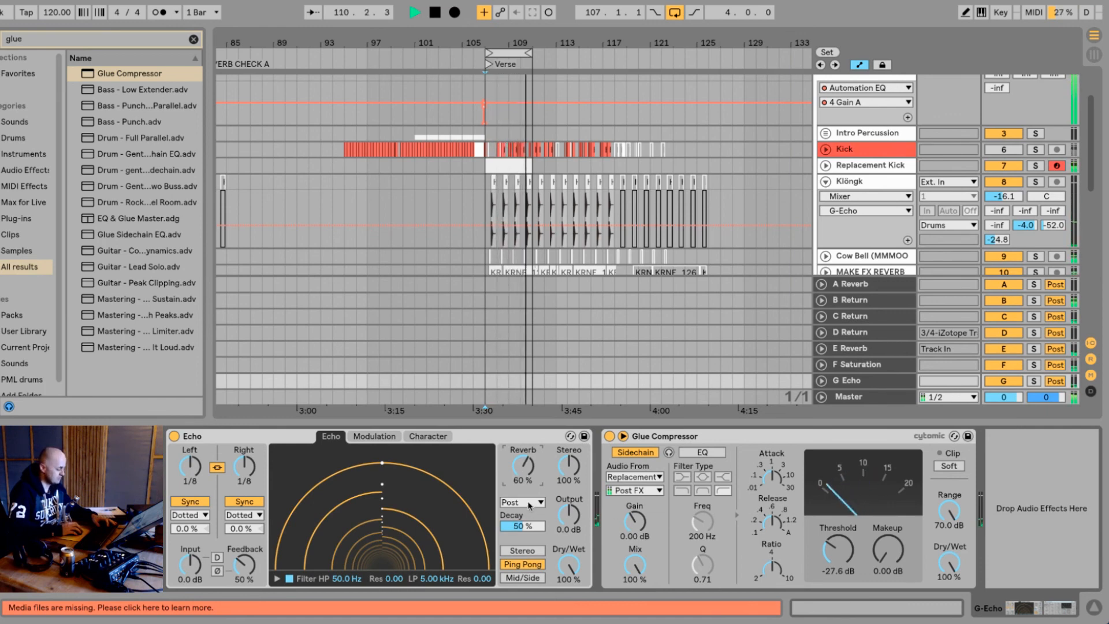
{"action": "key", "text": "space"}
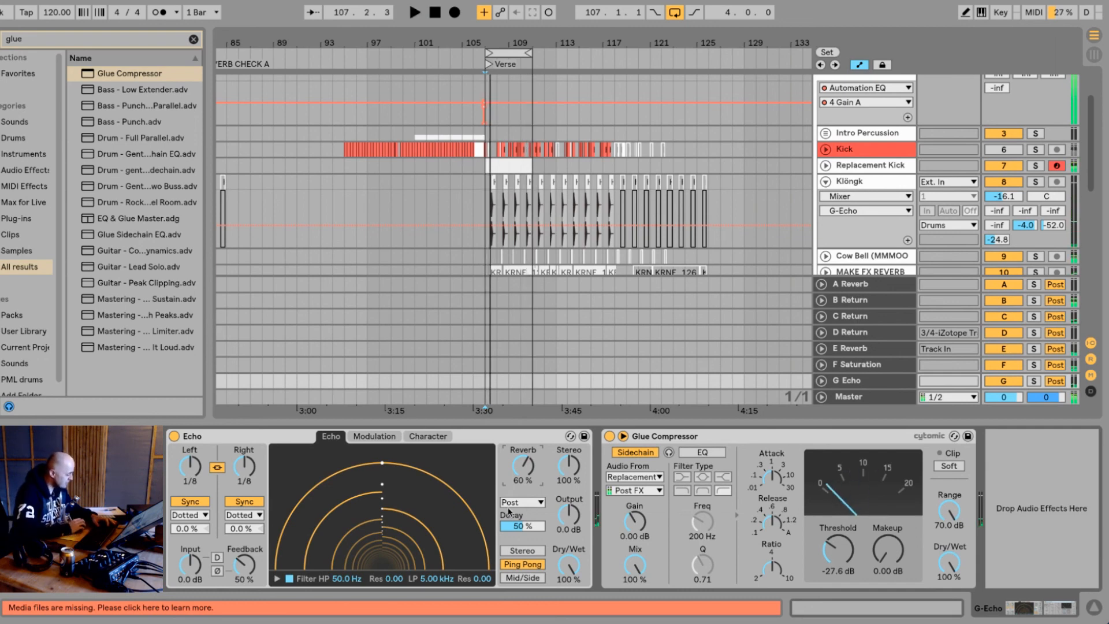
- Review Echo's modulation and character settings, and lower its low-pass filter to 1.42 kHz while auditioning the loop
{"action": "left_click", "coordinate": [386, 437]}
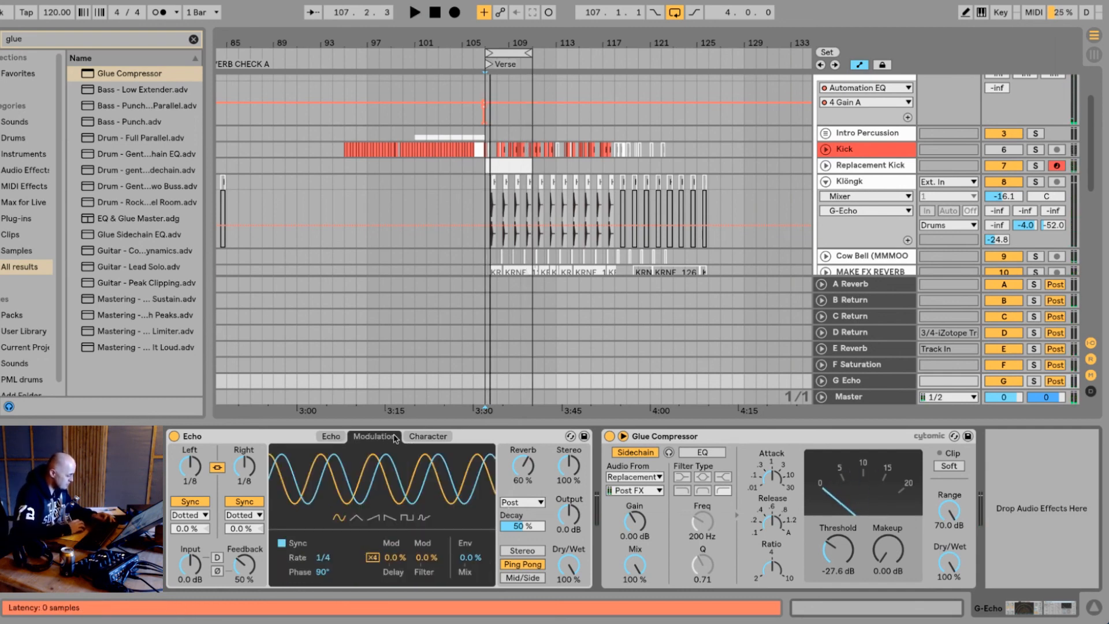
{"action": "left_click", "coordinate": [415, 437]}
{"action": "left_click", "coordinate": [367, 438]}
{"action": "left_click", "coordinate": [321, 438]}
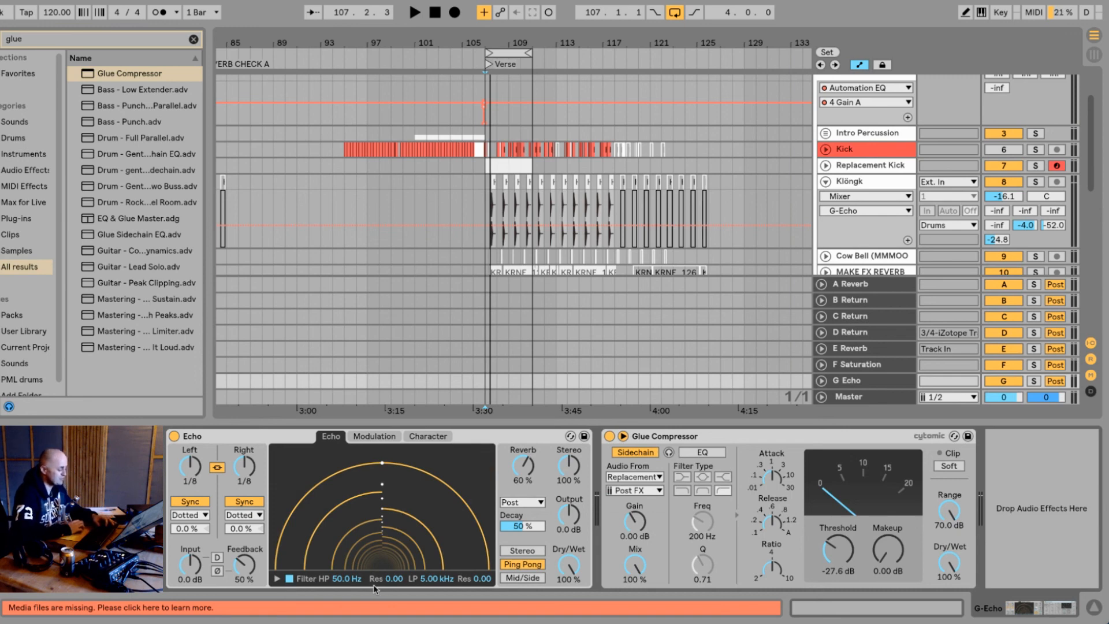
{"action": "left_click_drag", "start_coordinate": [438, 579], "coordinate": [437, 588]}
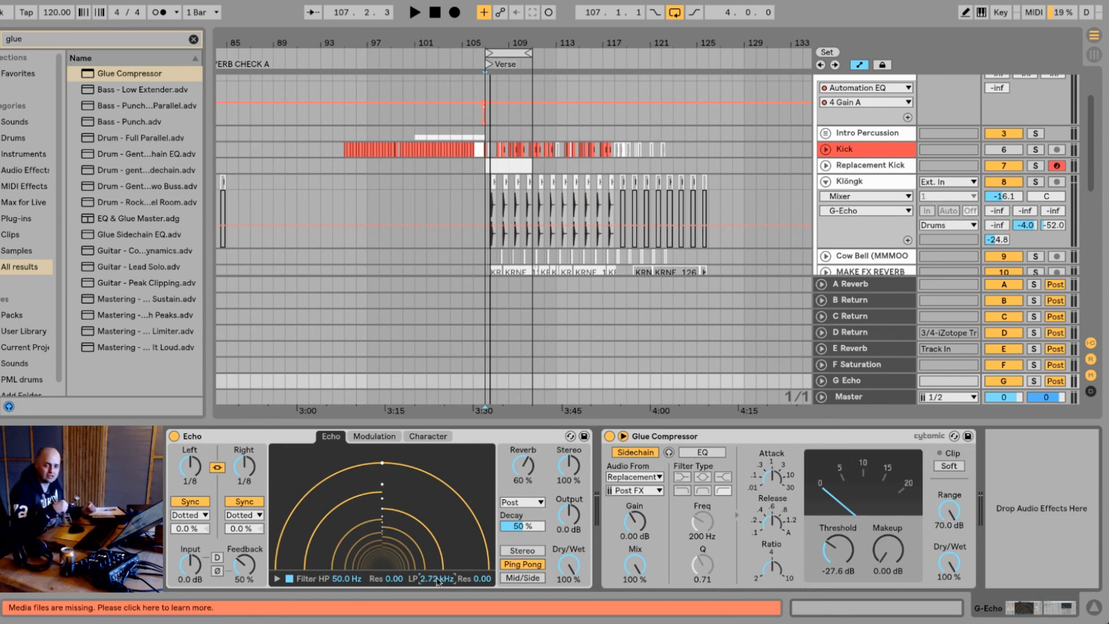
{"action": "key", "text": "space"}
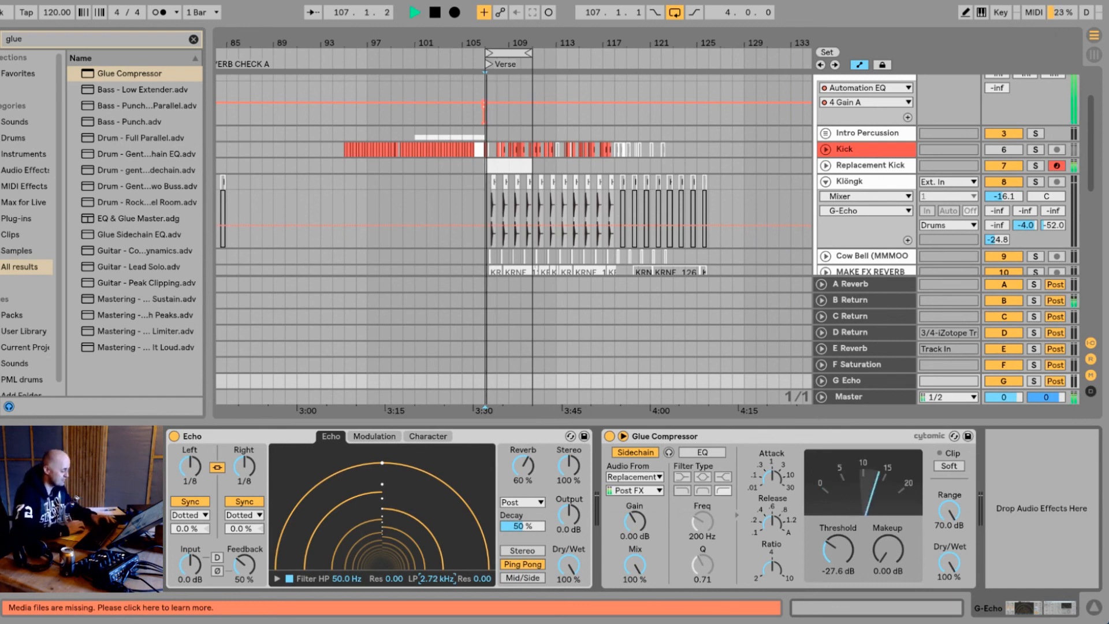
{"action": "left_click_drag", "start_coordinate": [438, 580], "coordinate": [438, 582]}
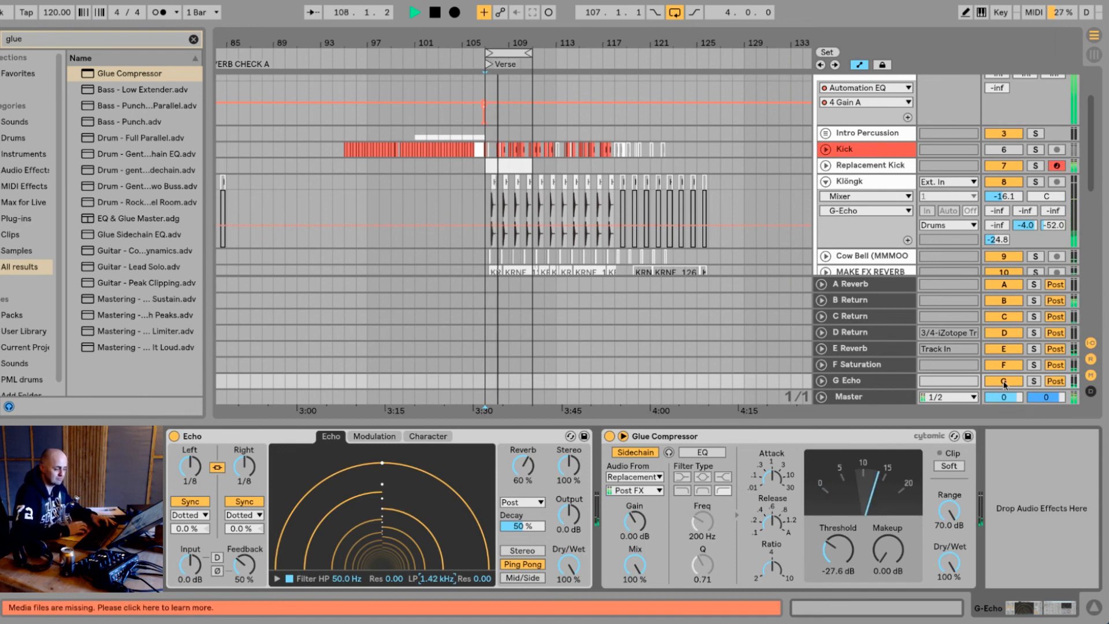
{"action": "key", "text": "space"}
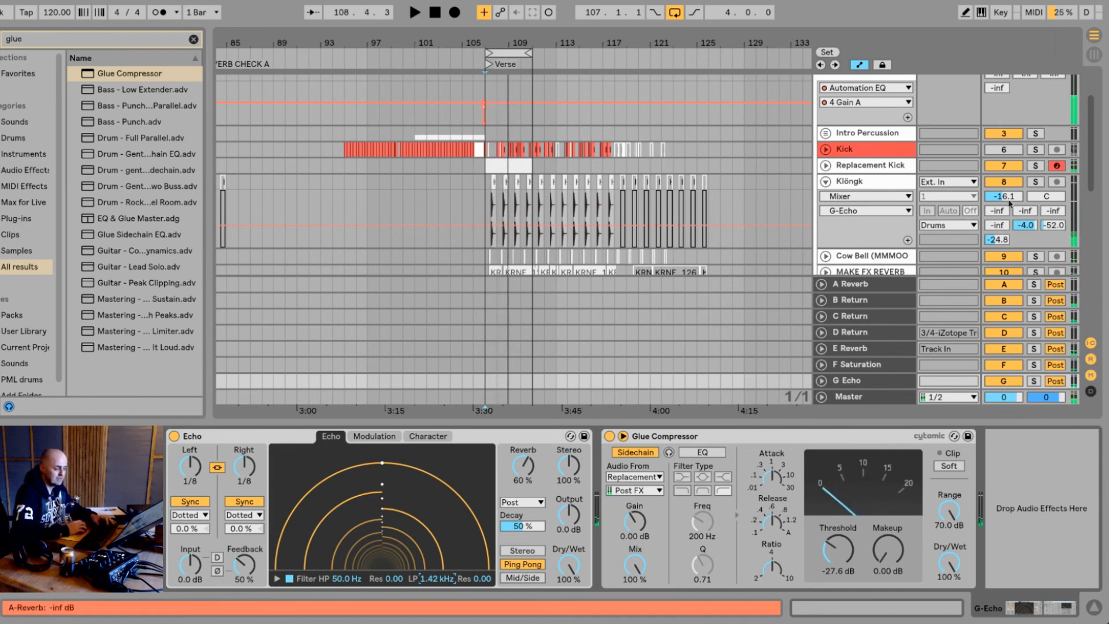
- Compare the Klöngk track in the playing loop with all its sends disabled and enabled again
{"action": "right_click", "coordinate": [999, 212]}
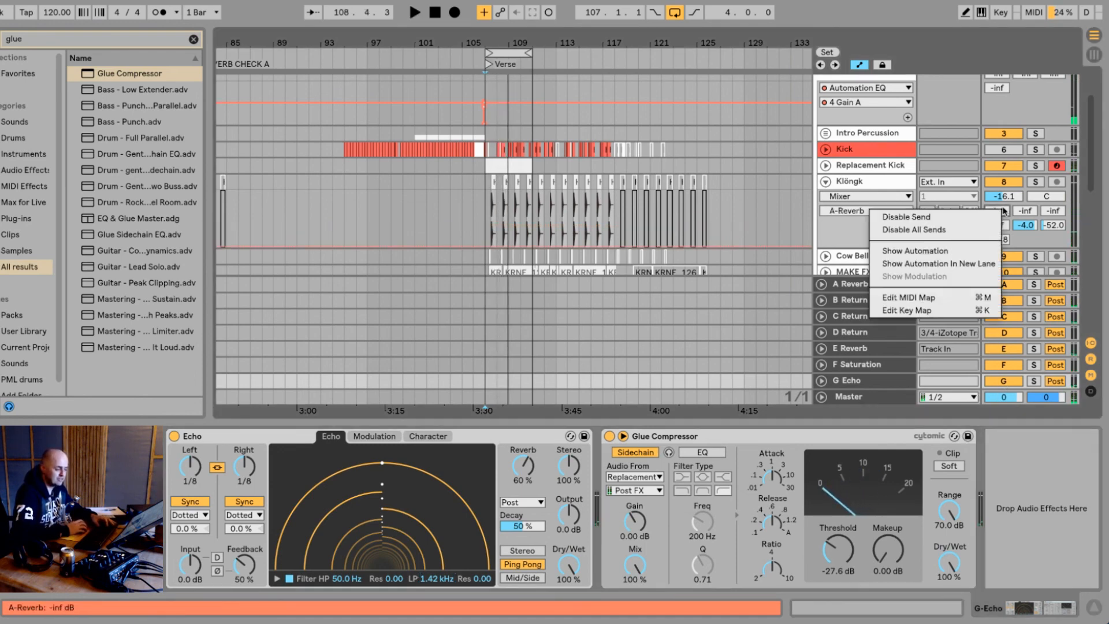
{"action": "left_click", "coordinate": [960, 230]}
{"action": "key", "text": "space"}
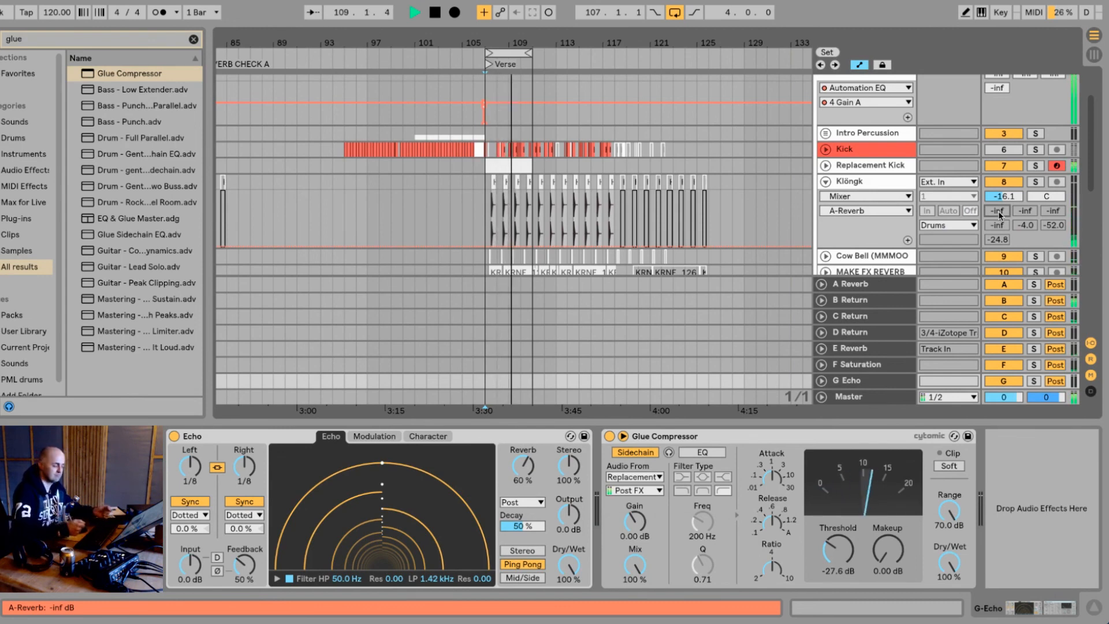
{"action": "right_click", "coordinate": [999, 214]}
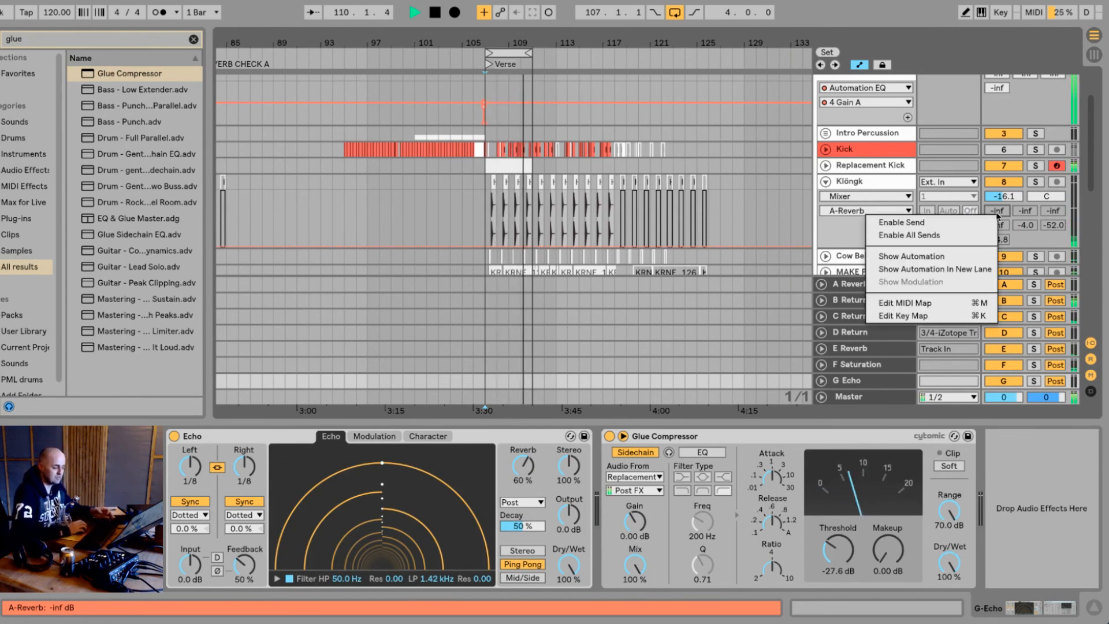
{"action": "left_click", "coordinate": [937, 235]}
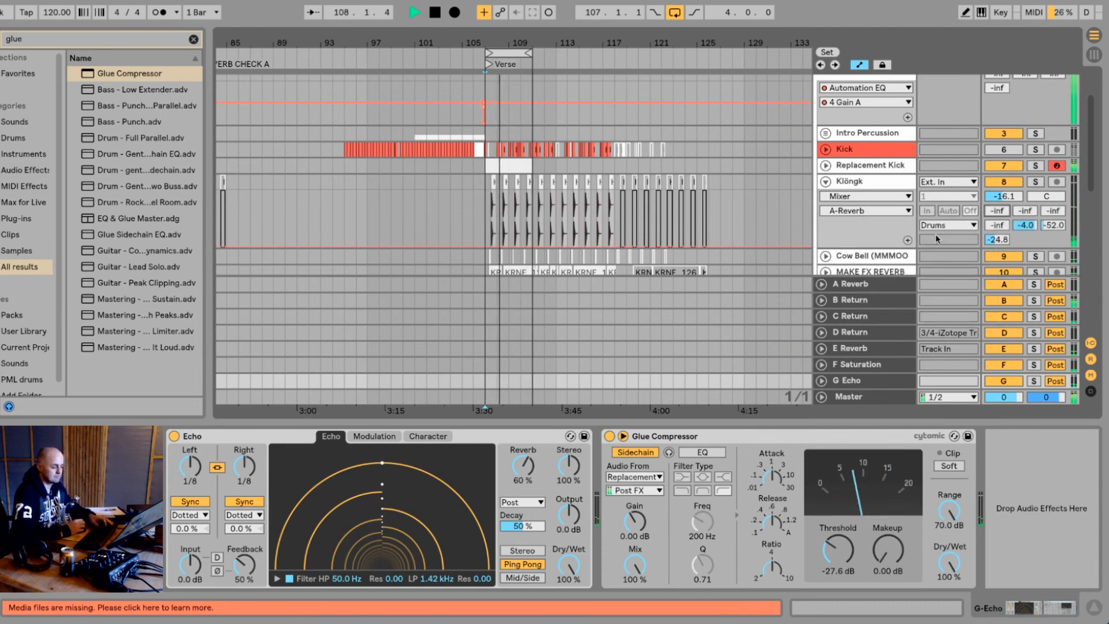
- Fold the Klöngk track and the Drums group, and stop playback
{"action": "left_click", "coordinate": [827, 182]}
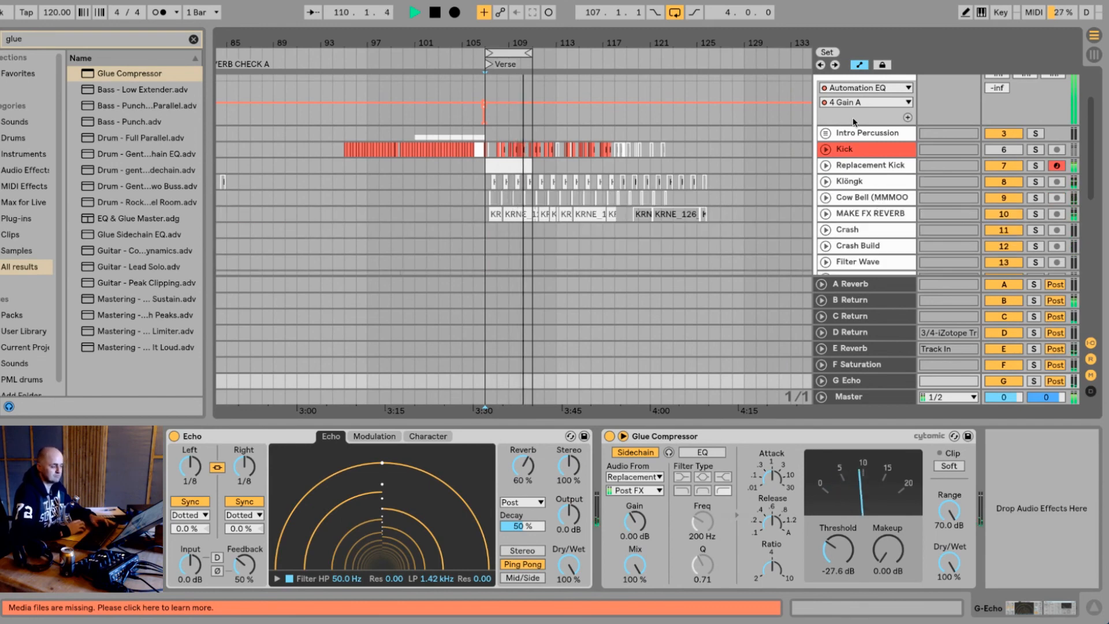
{"action": "scroll", "coordinate": [866, 141], "scroll_direction": "up", "scroll_amount": 3}
{"action": "key", "text": "space"}
{"action": "left_click", "coordinate": [835, 104]}
{"action": "left_click", "coordinate": [822, 98]}
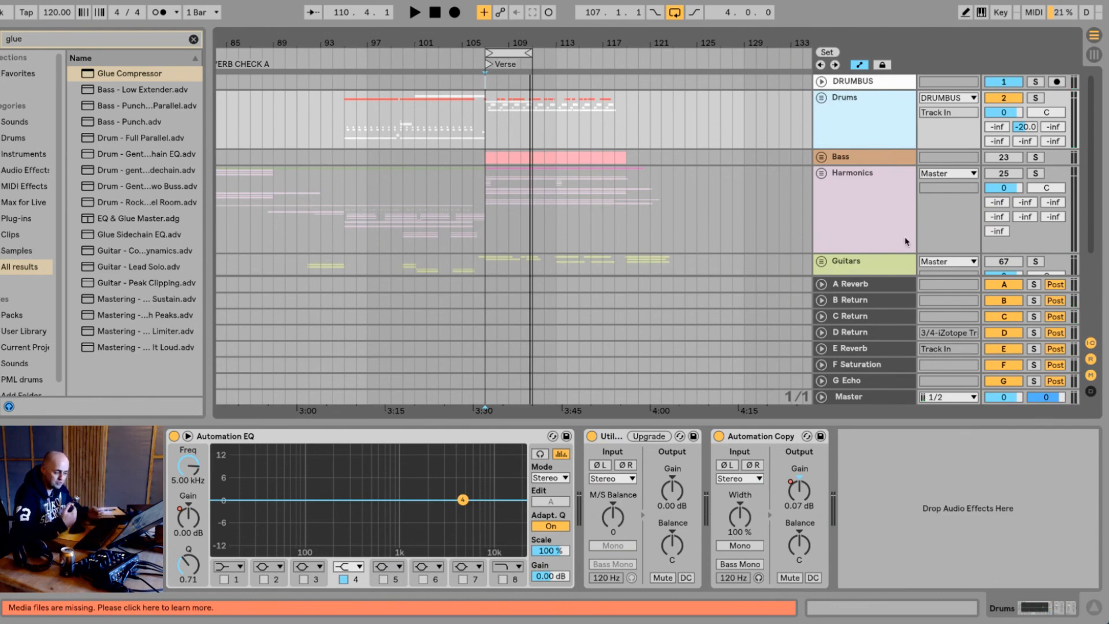
- Colour the A Reverb, B Return and C Return tracks red, and delete the D Return track
{"action": "left_click", "coordinate": [878, 283]}
{"action": "left_click", "coordinate": [866, 298], "text": "shift"}
{"action": "left_click", "coordinate": [865, 314], "text": "shift"}
{"action": "right_click", "coordinate": [865, 332]}
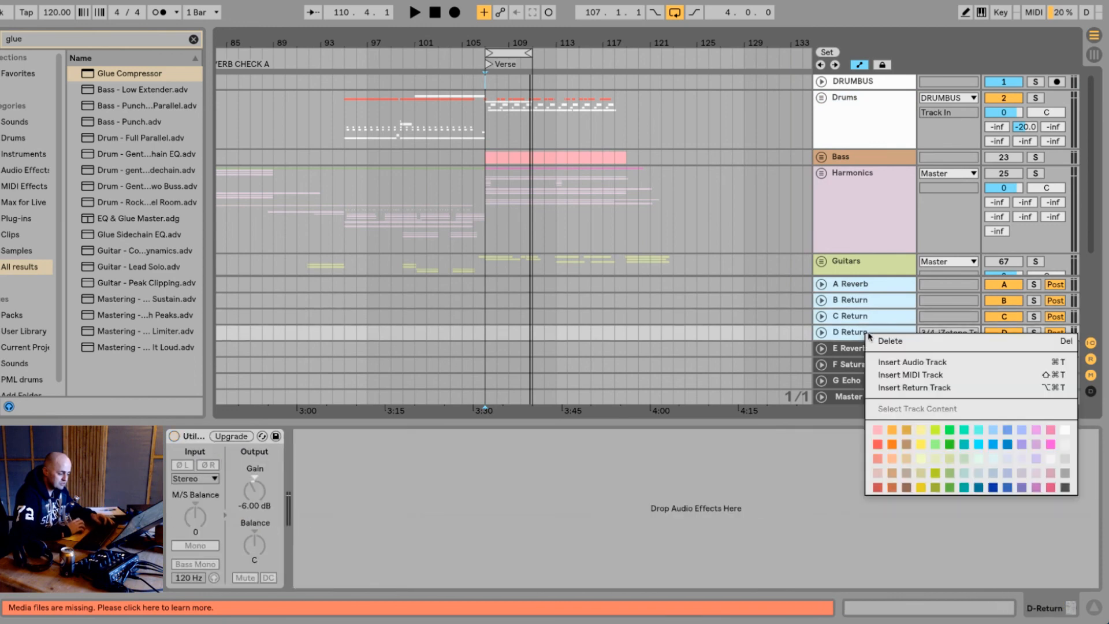
{"action": "left_click", "coordinate": [878, 444]}
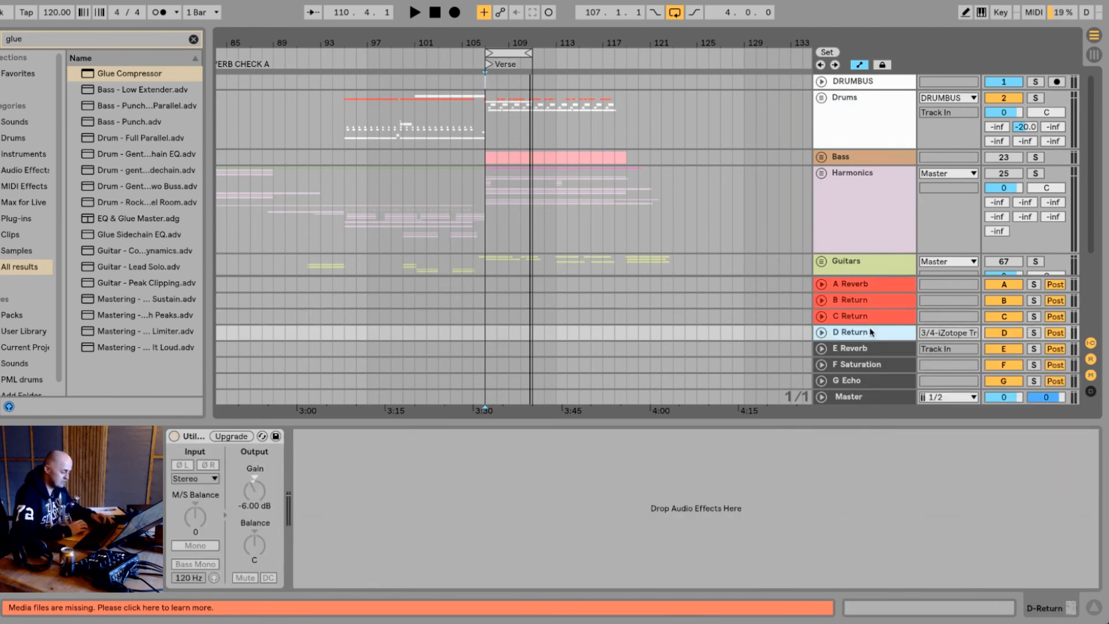
{"action": "key", "text": "Delete"}
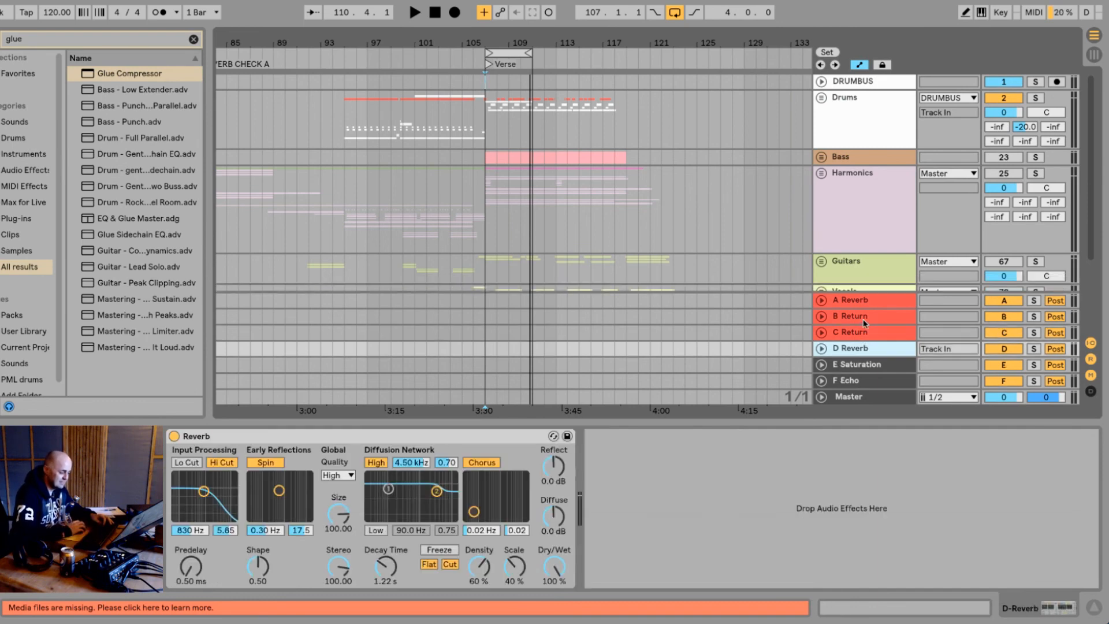
- Review the device chains on the C, B and A return tracks and on the Guitars, Harmonics and Bass groups
{"action": "left_click", "coordinate": [870, 334]}
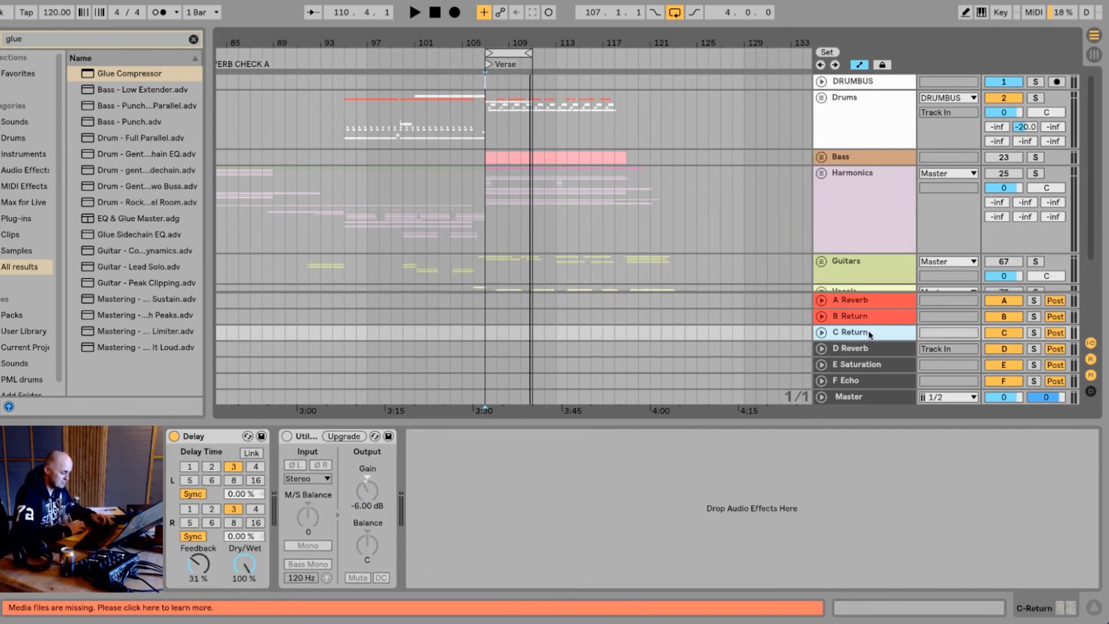
{"action": "left_click", "coordinate": [870, 317]}
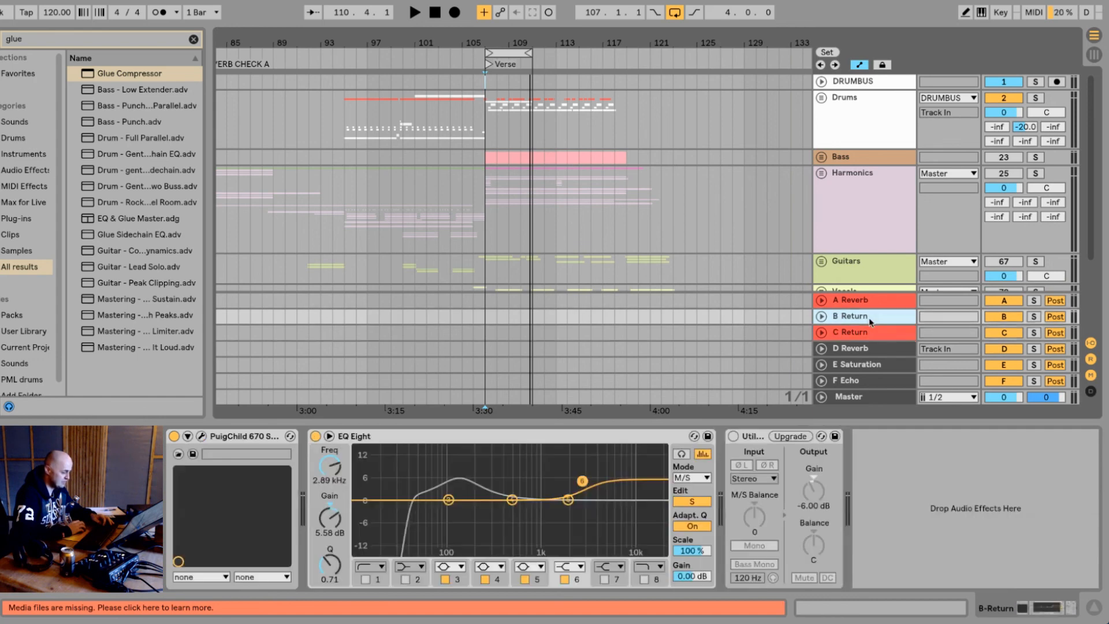
{"action": "left_click", "coordinate": [869, 298]}
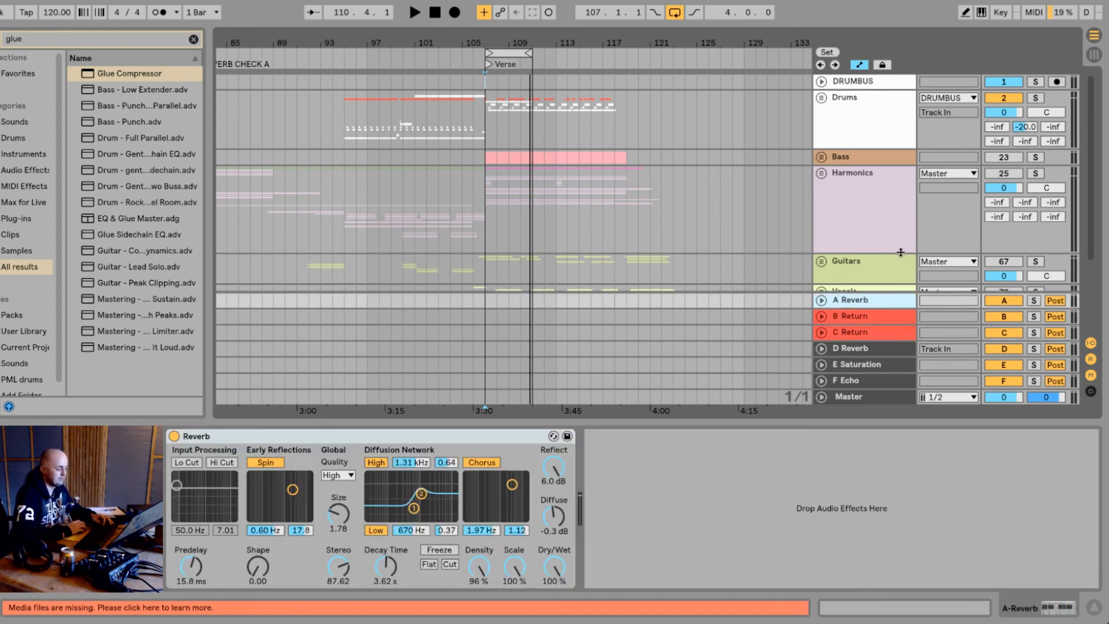
{"action": "left_click", "coordinate": [869, 263]}
{"action": "left_click", "coordinate": [856, 201]}
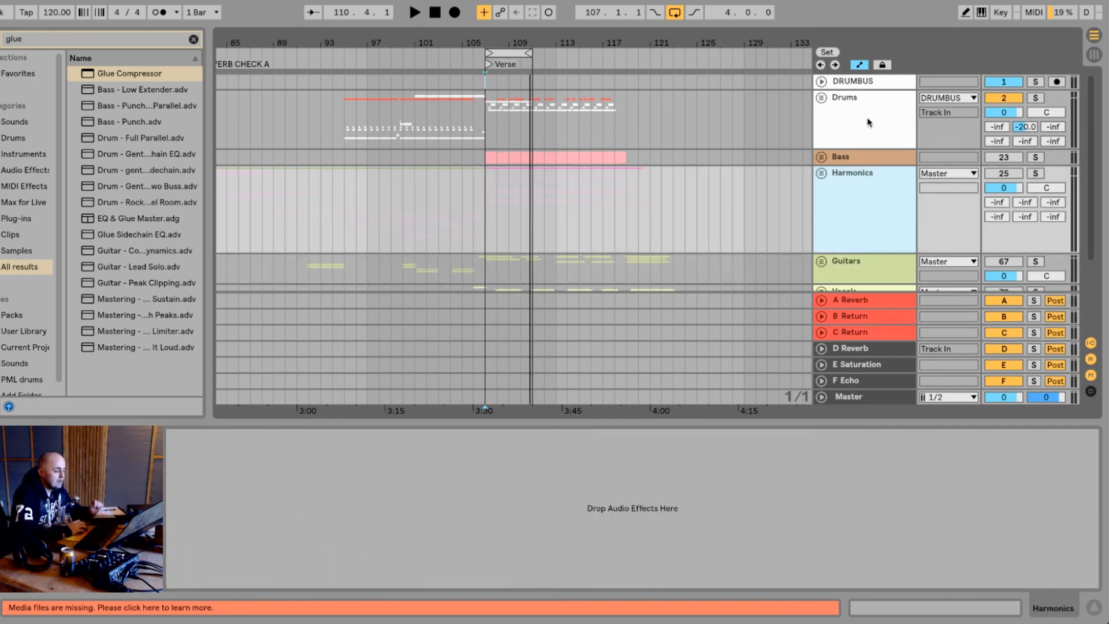
{"action": "left_click", "coordinate": [866, 159]}
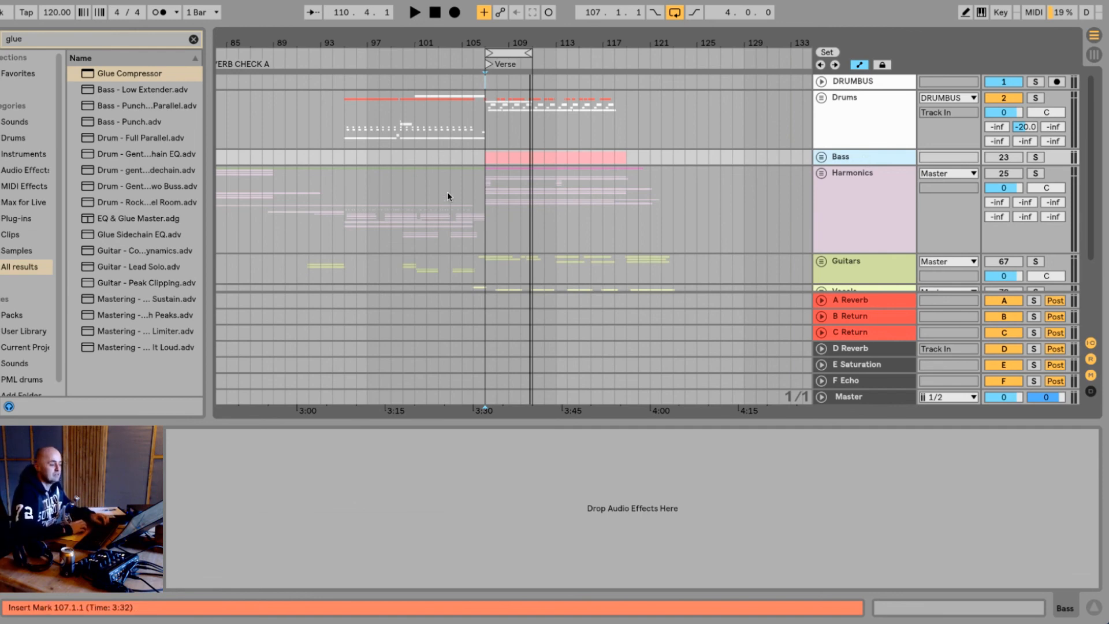
{"action": "left_click", "coordinate": [1, 369]}
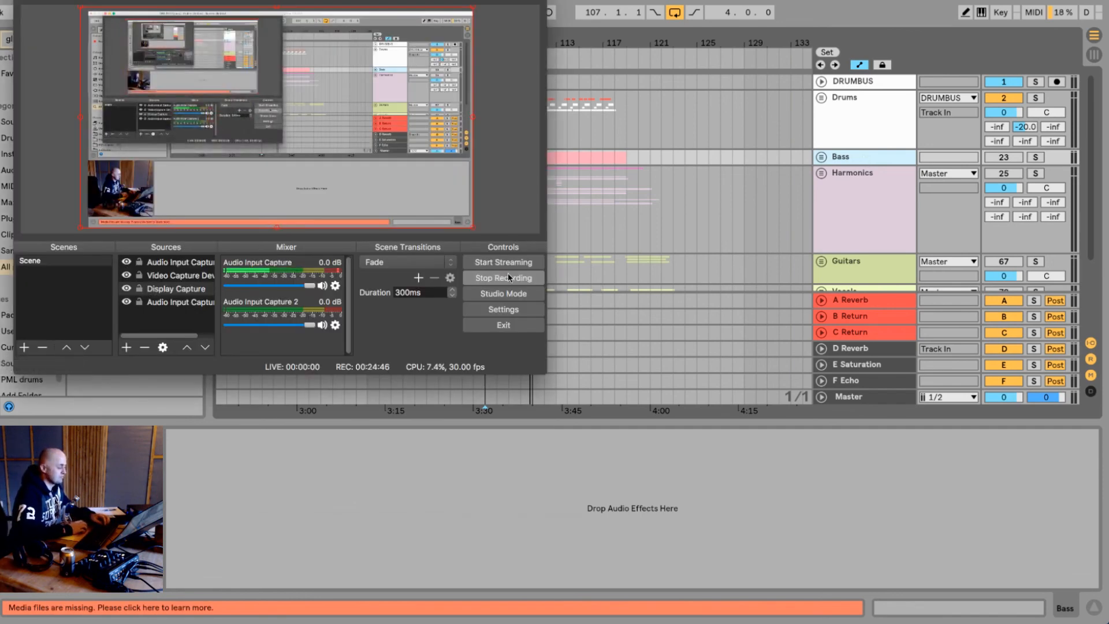